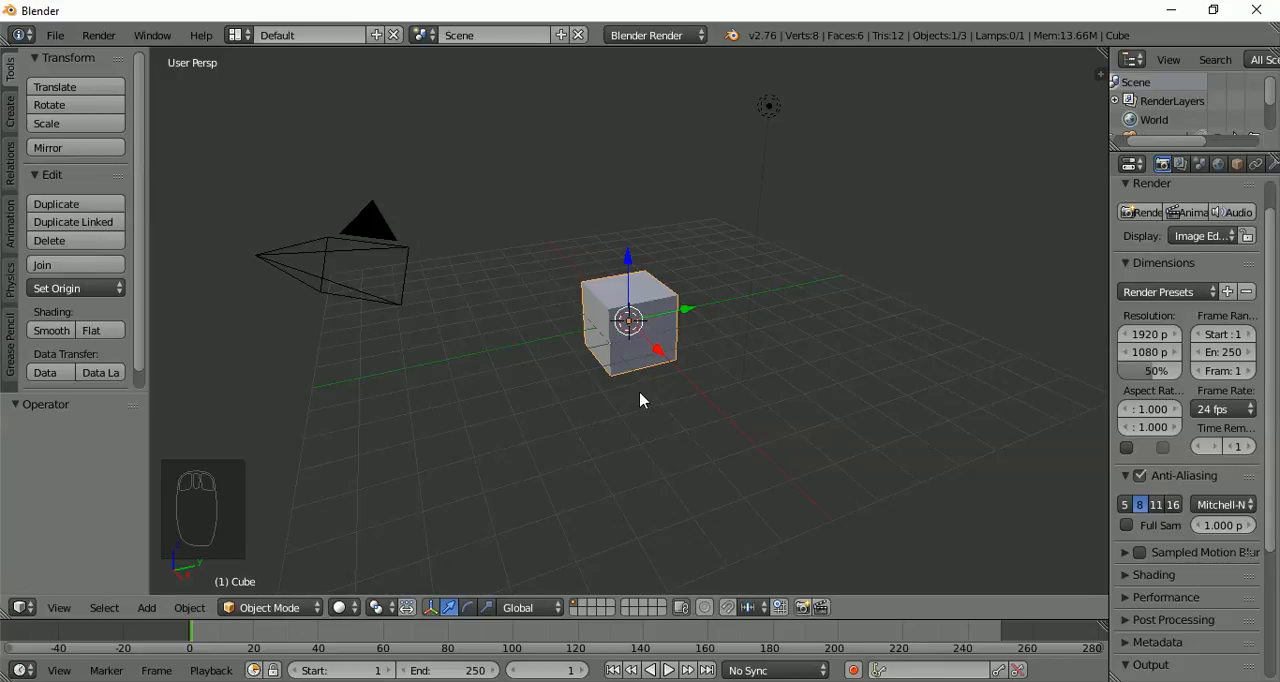
# Delete the default cube from the scene
pyautogui.scroll(2, 641, 400)
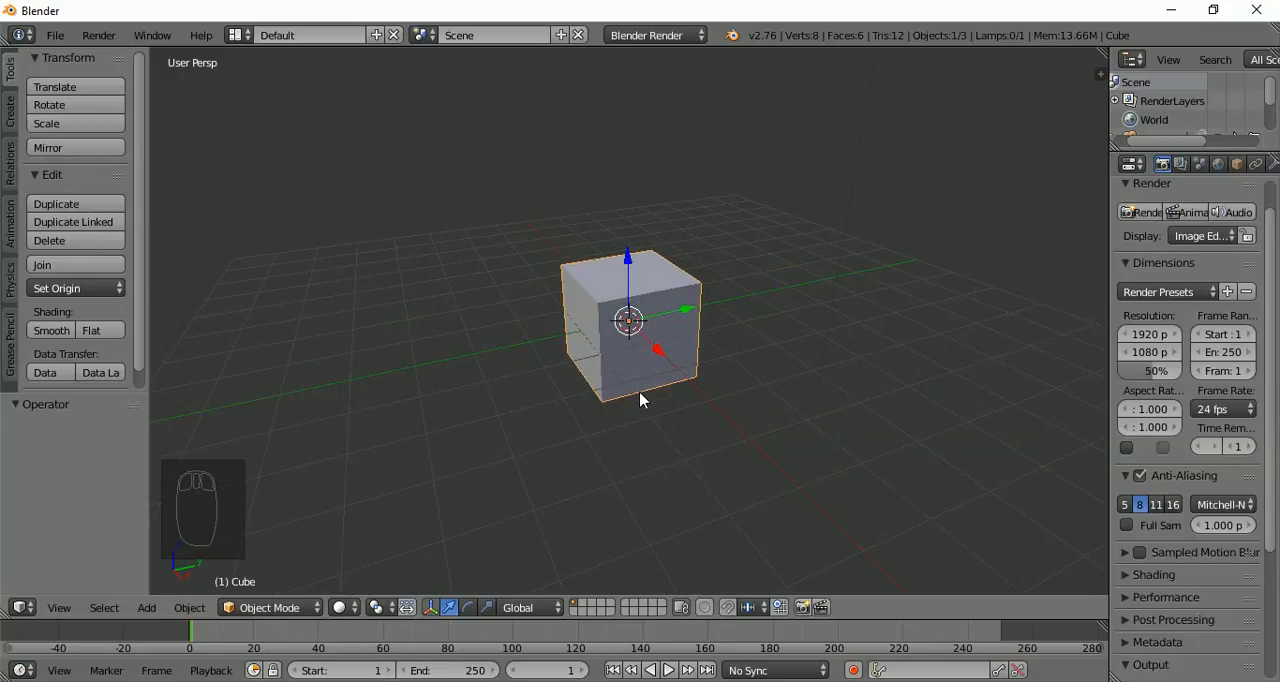
pyautogui.press('x')
pyautogui.click(641, 397)
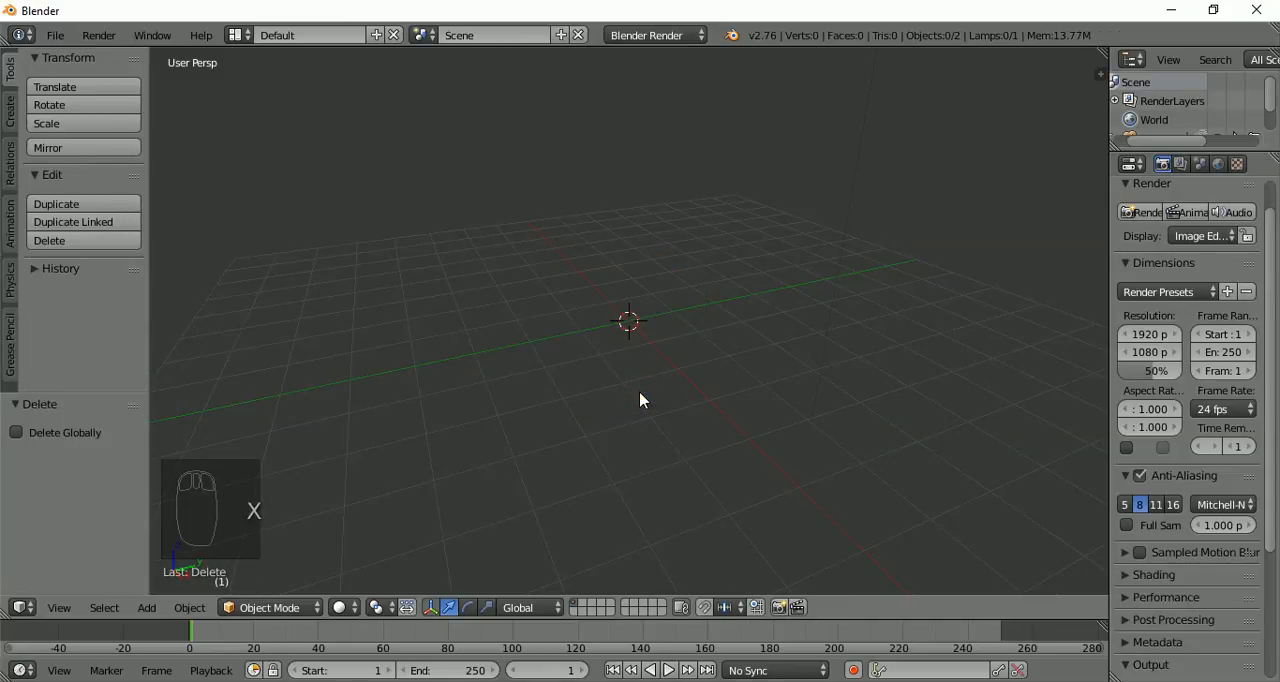
# Enable Background Images for the 3D view and expand its settings
pyautogui.press('n')
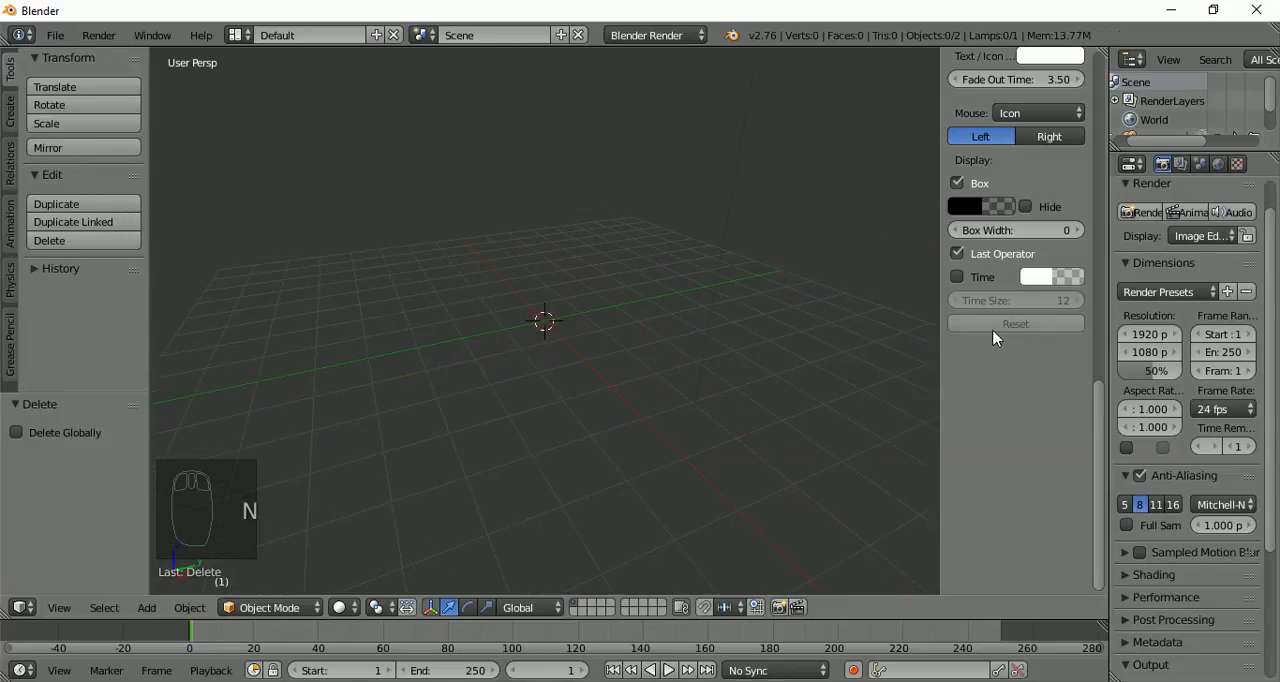
pyautogui.scroll(10, 969, 338)
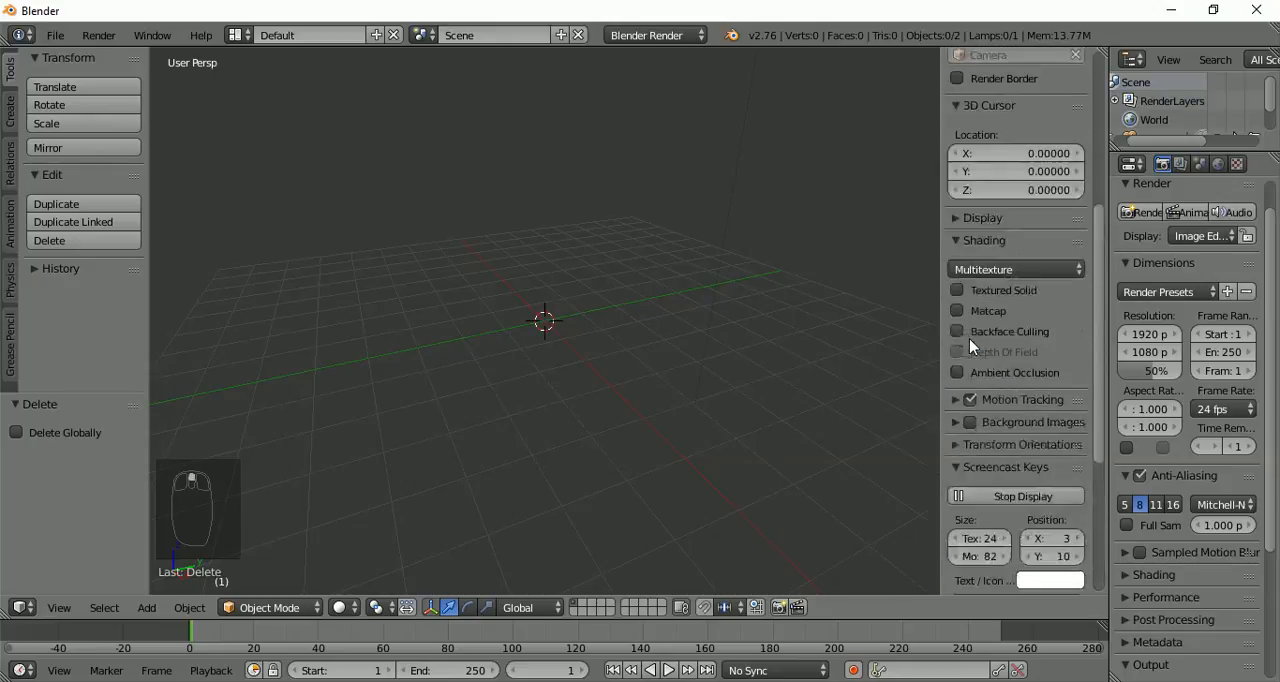
pyautogui.scroll(-3, 969, 338)
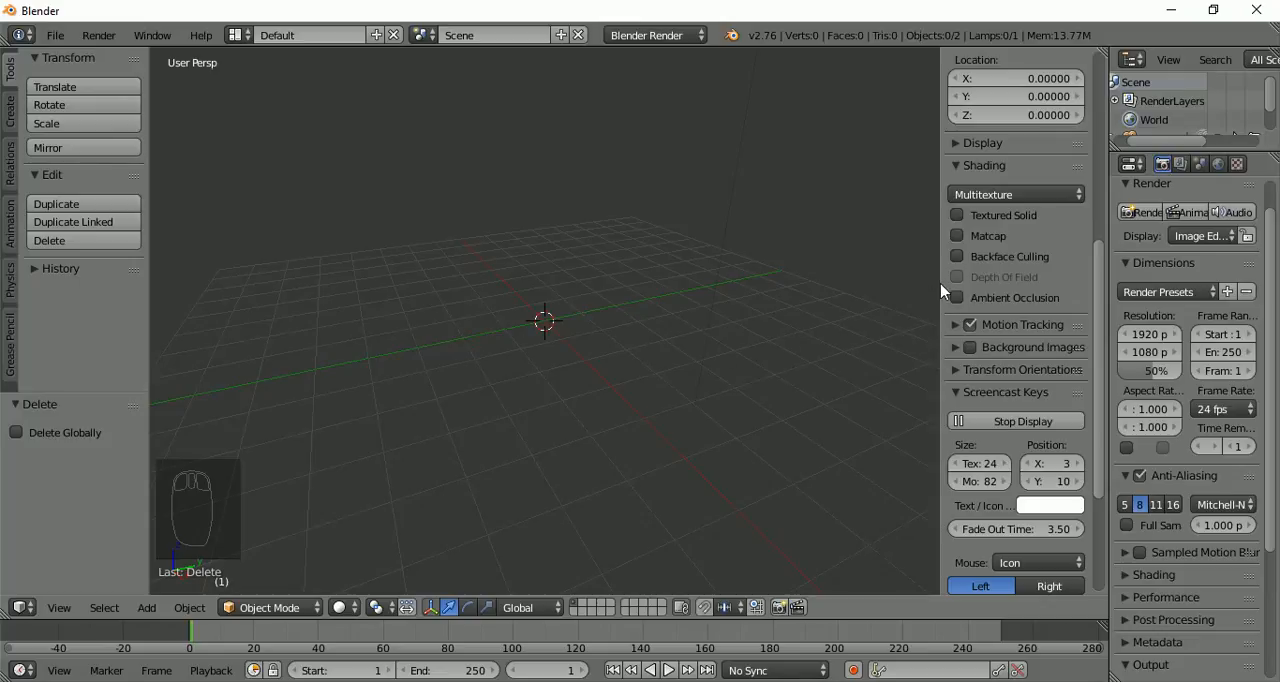
pyautogui.press('n')
pyautogui.press('n')
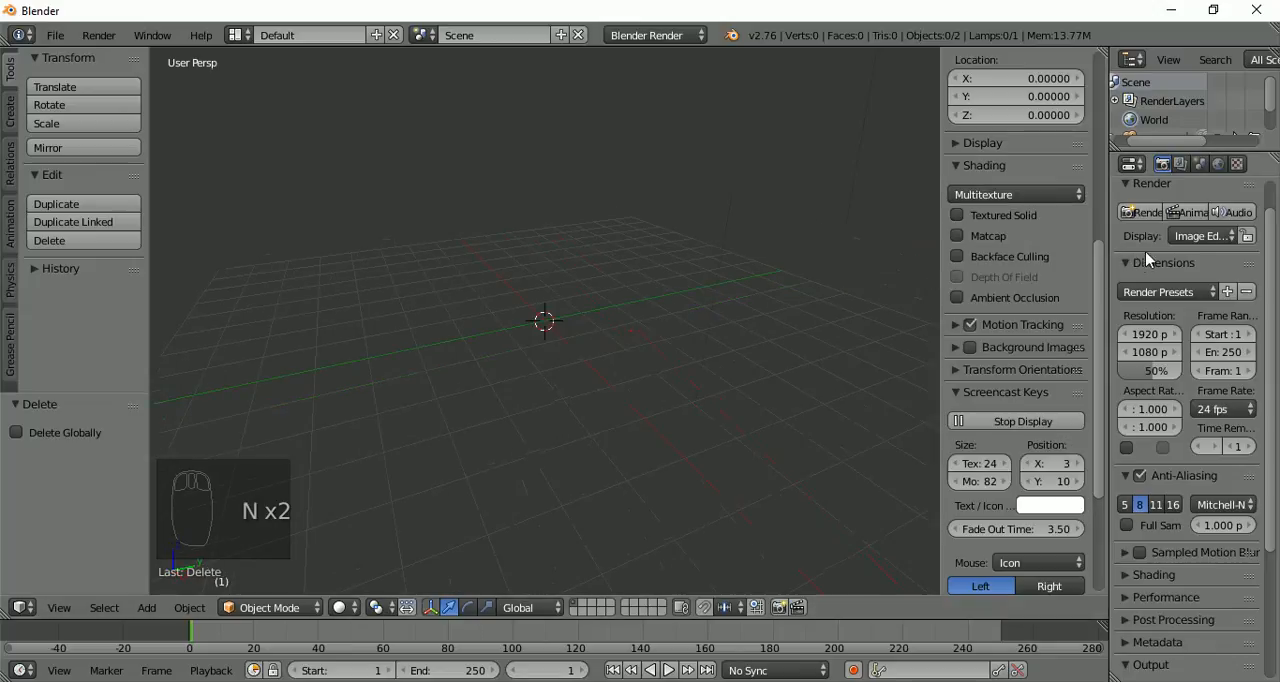
pyautogui.click(972, 348)
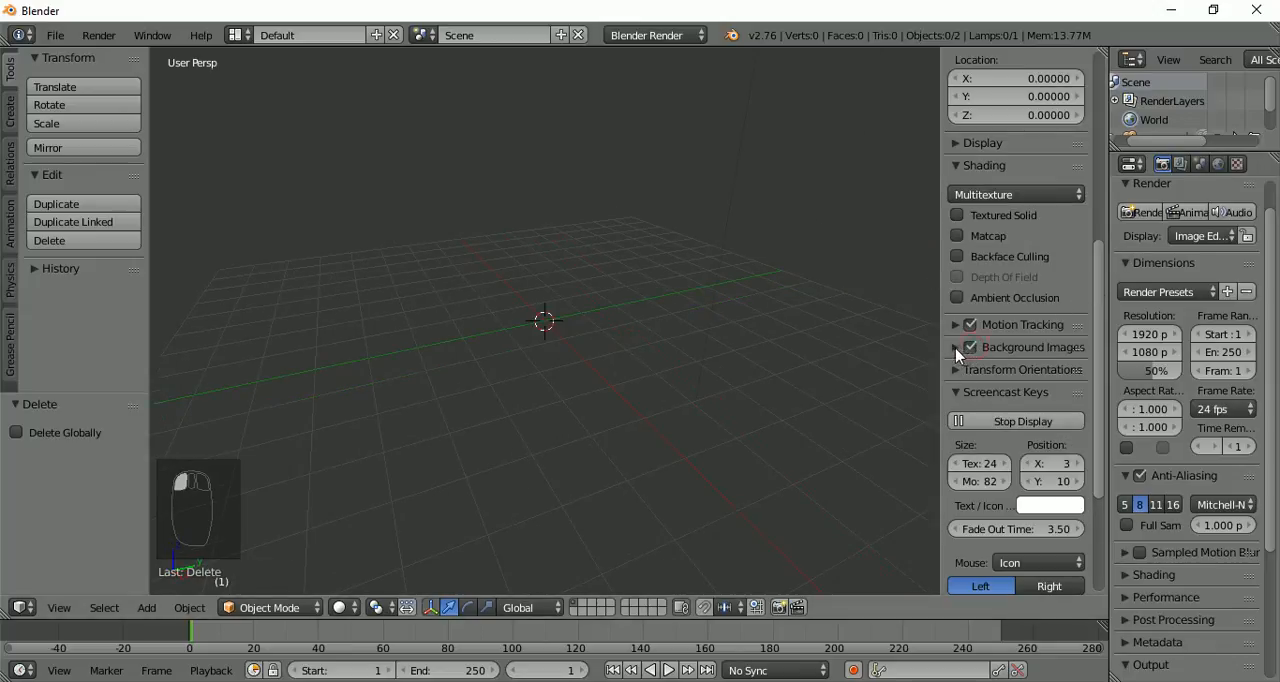
pyautogui.click(956, 350)
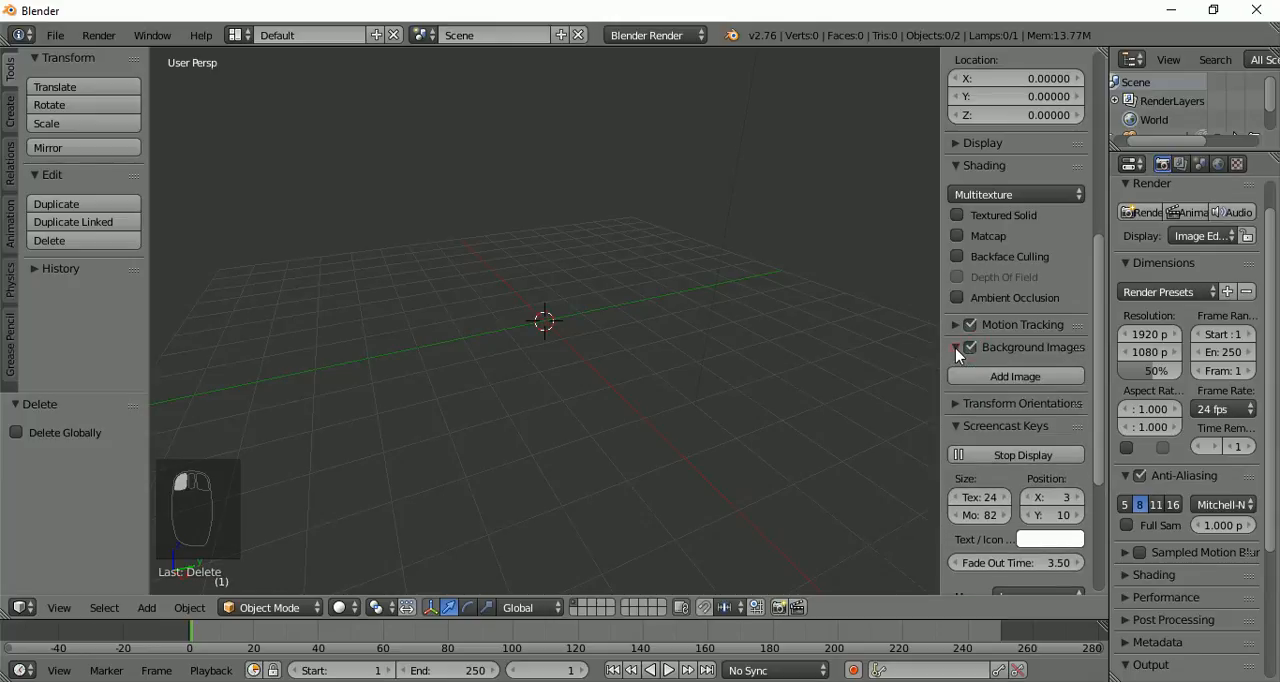
# Add a background image and load sudeste.jpg from the Desktop into it
pyautogui.click(1014, 378)
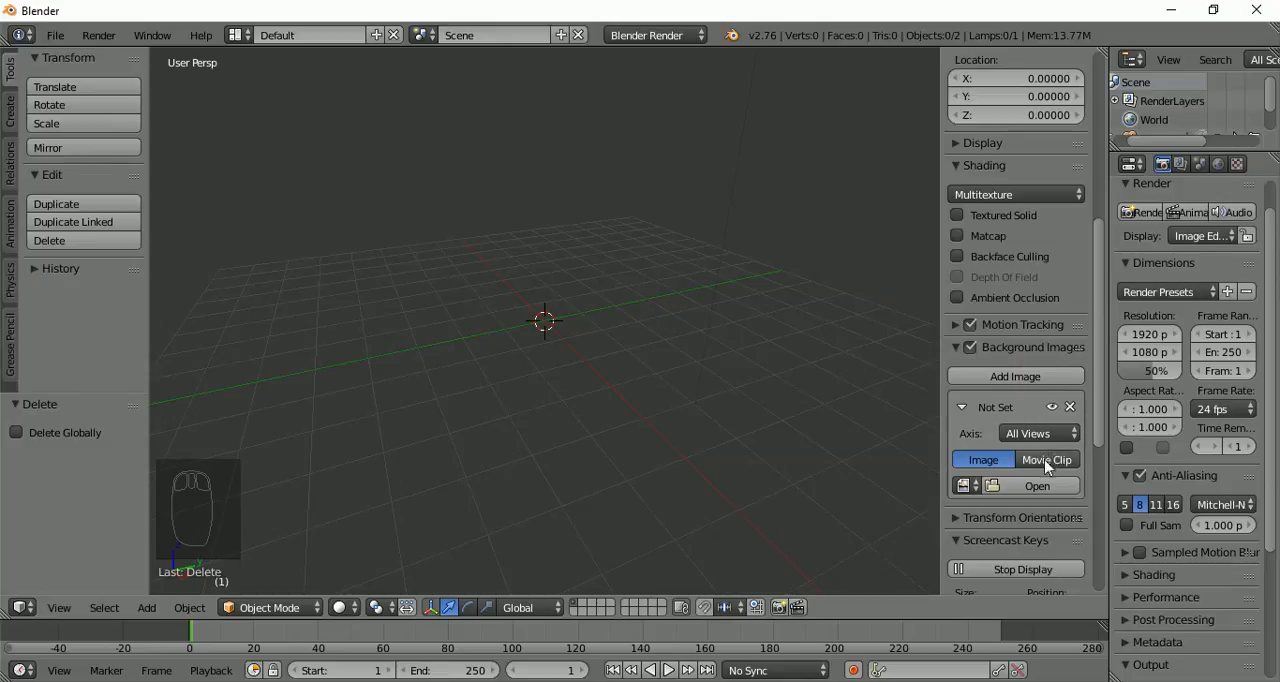
pyautogui.click(1048, 484)
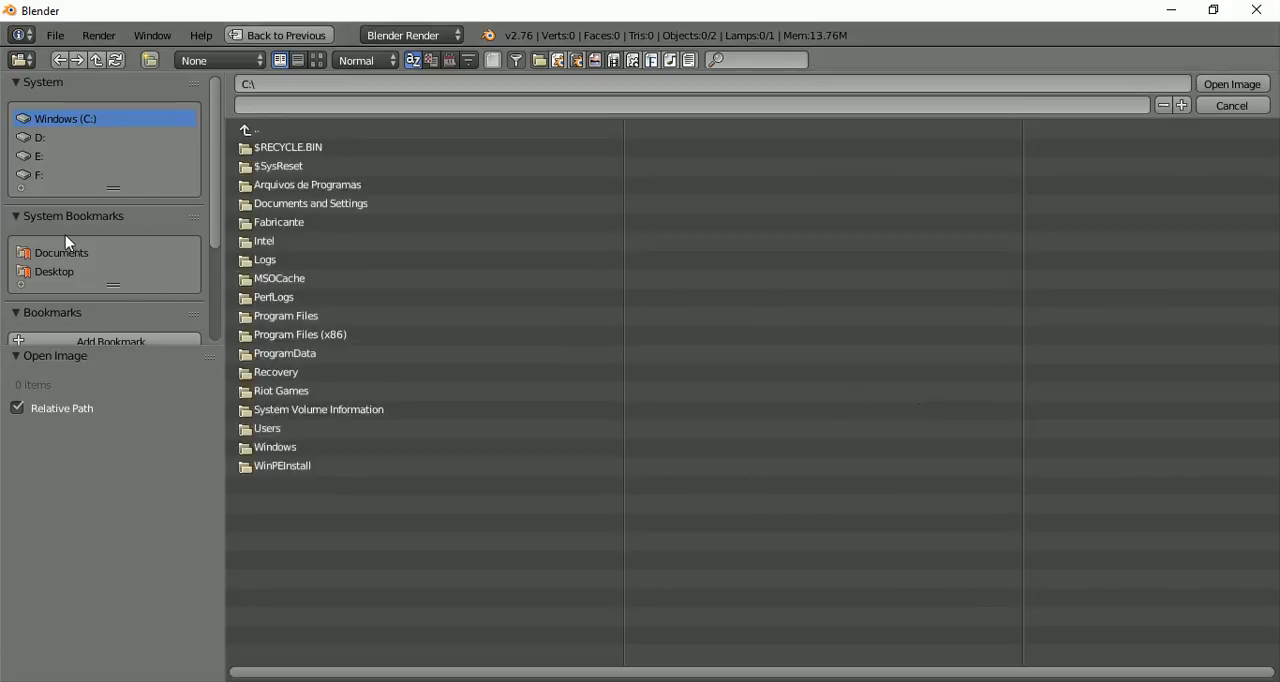
pyautogui.click(68, 272)
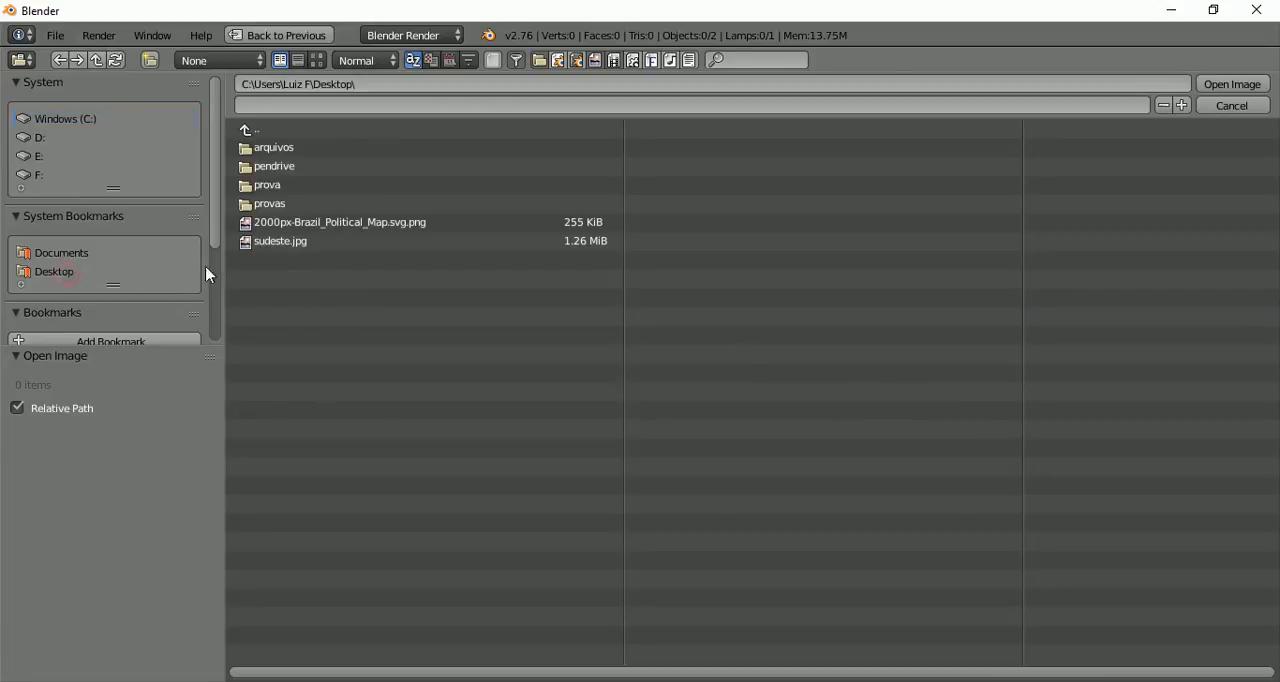
pyautogui.doubleClick(262, 242)
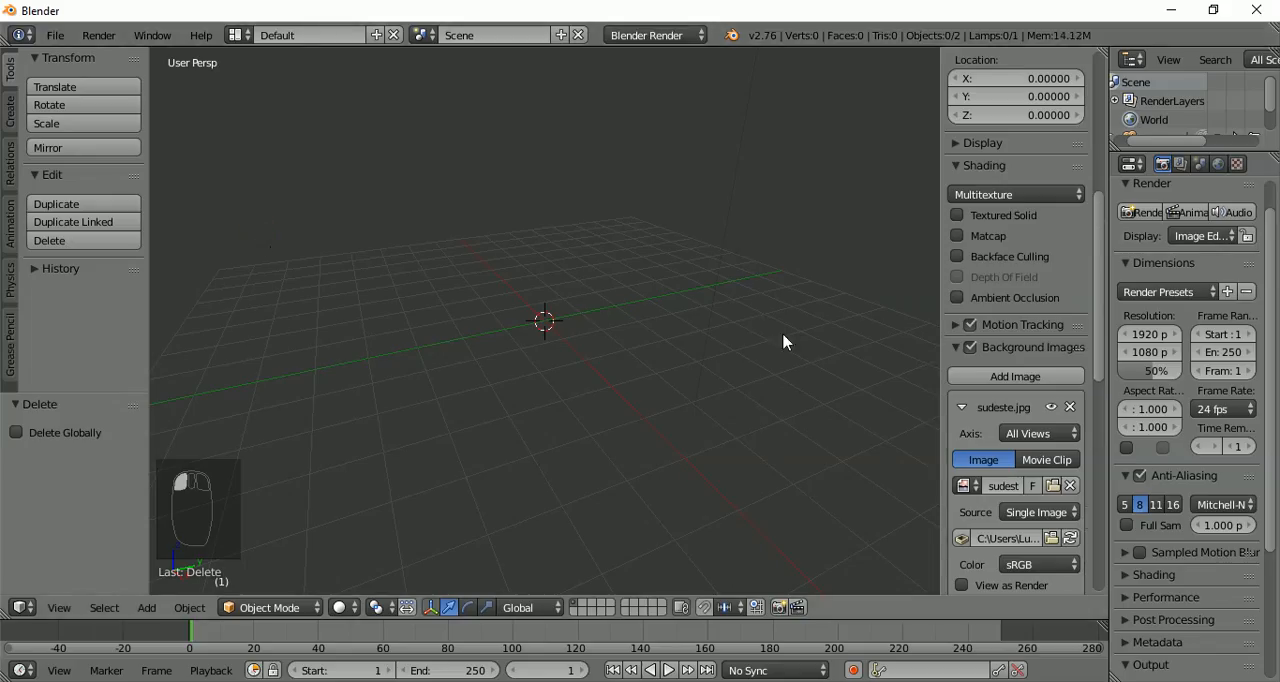
# Set the background image's axis to Top and switch the 3D view to top orthographic
pyautogui.click(1046, 437)
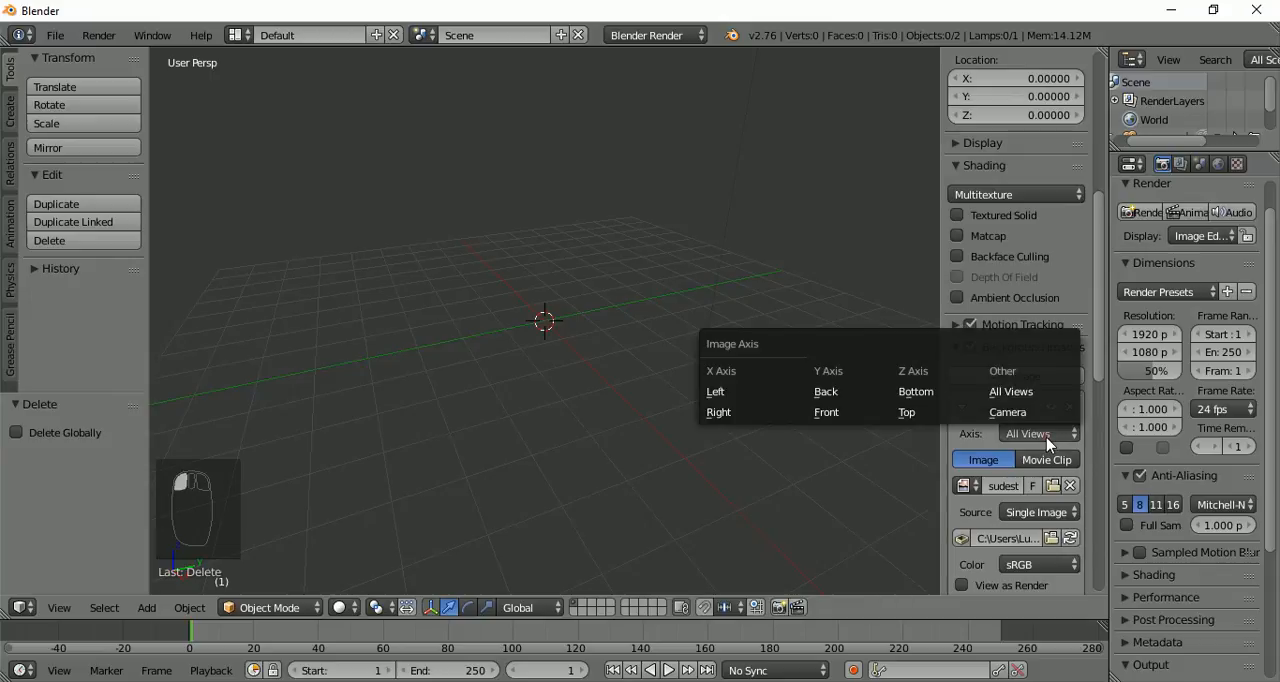
pyautogui.click(917, 419)
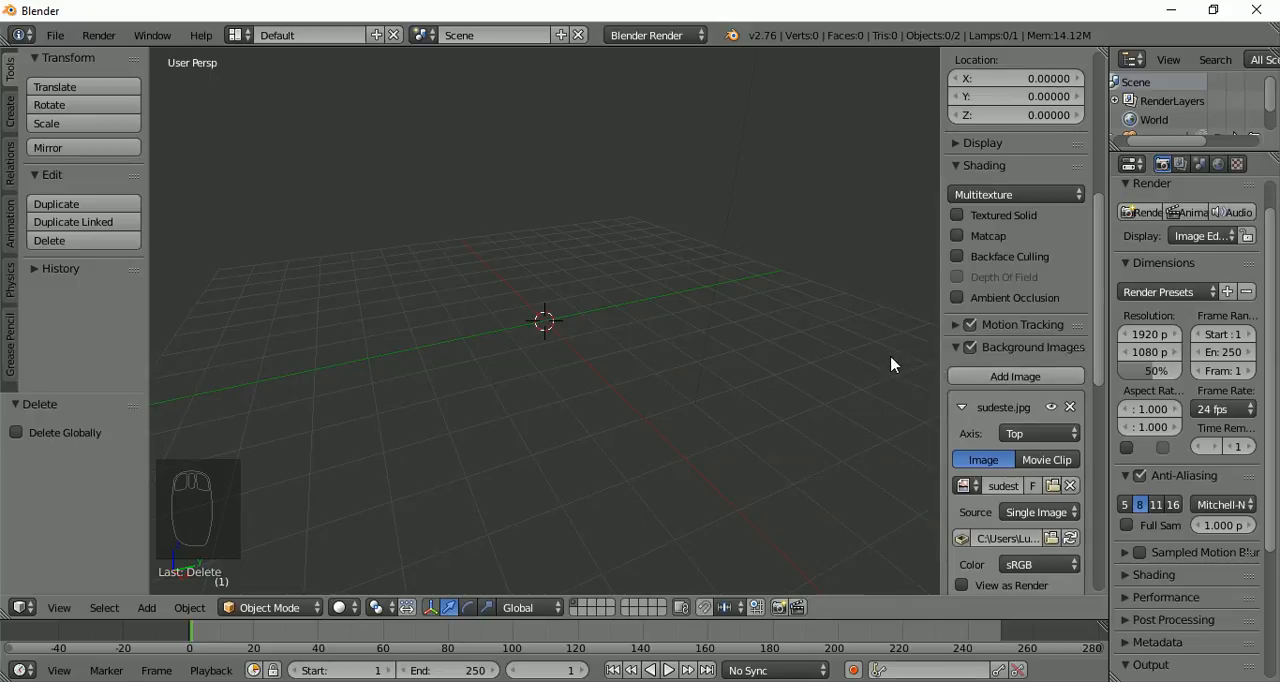
pyautogui.press('KP_7')
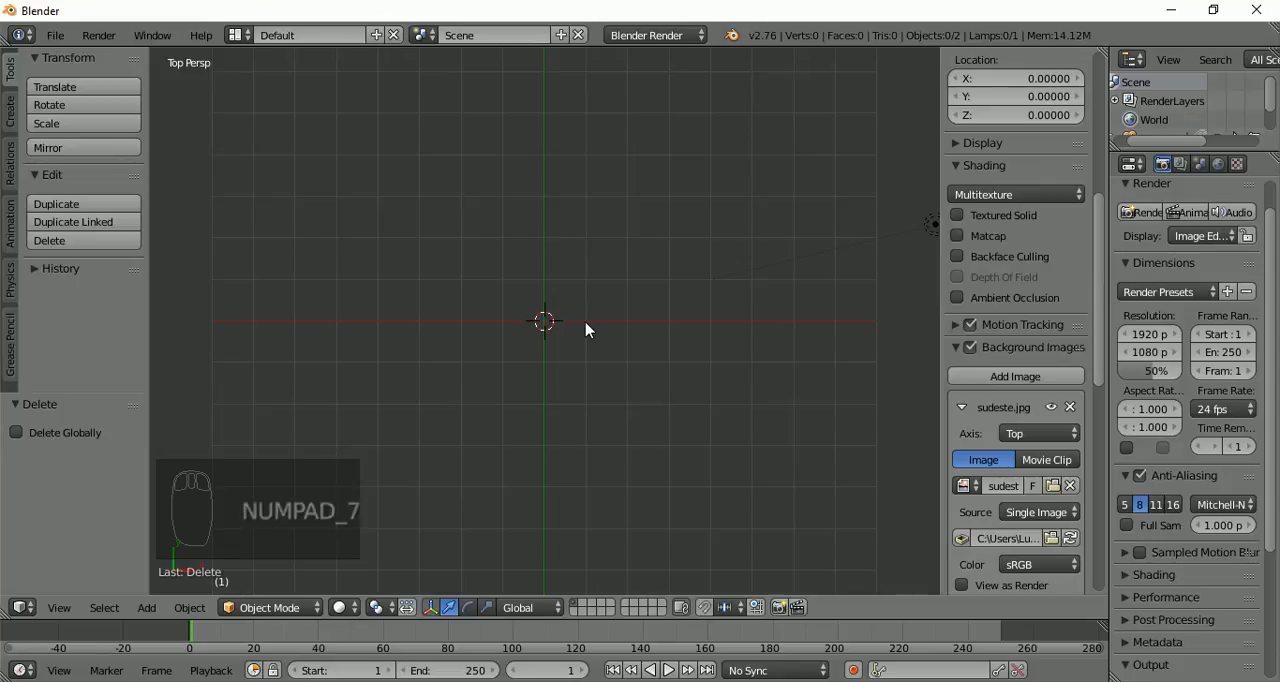
pyautogui.press('KP_5')
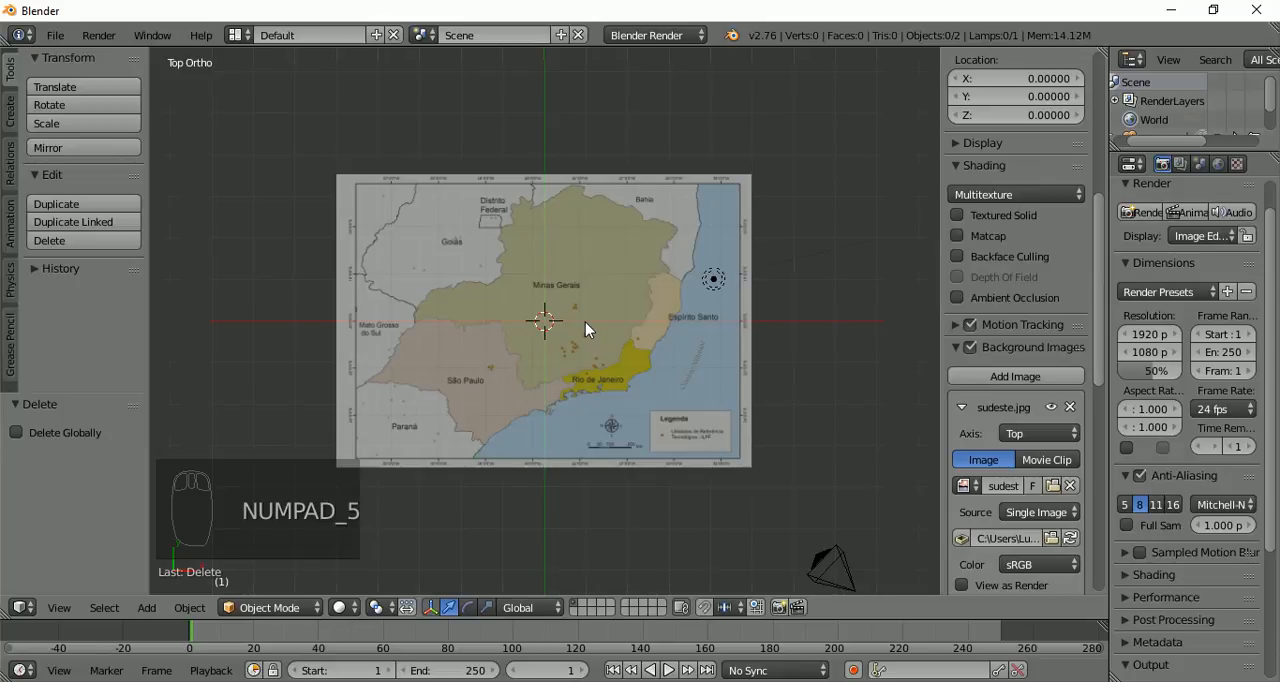
pyautogui.scroll(8, 603, 327)
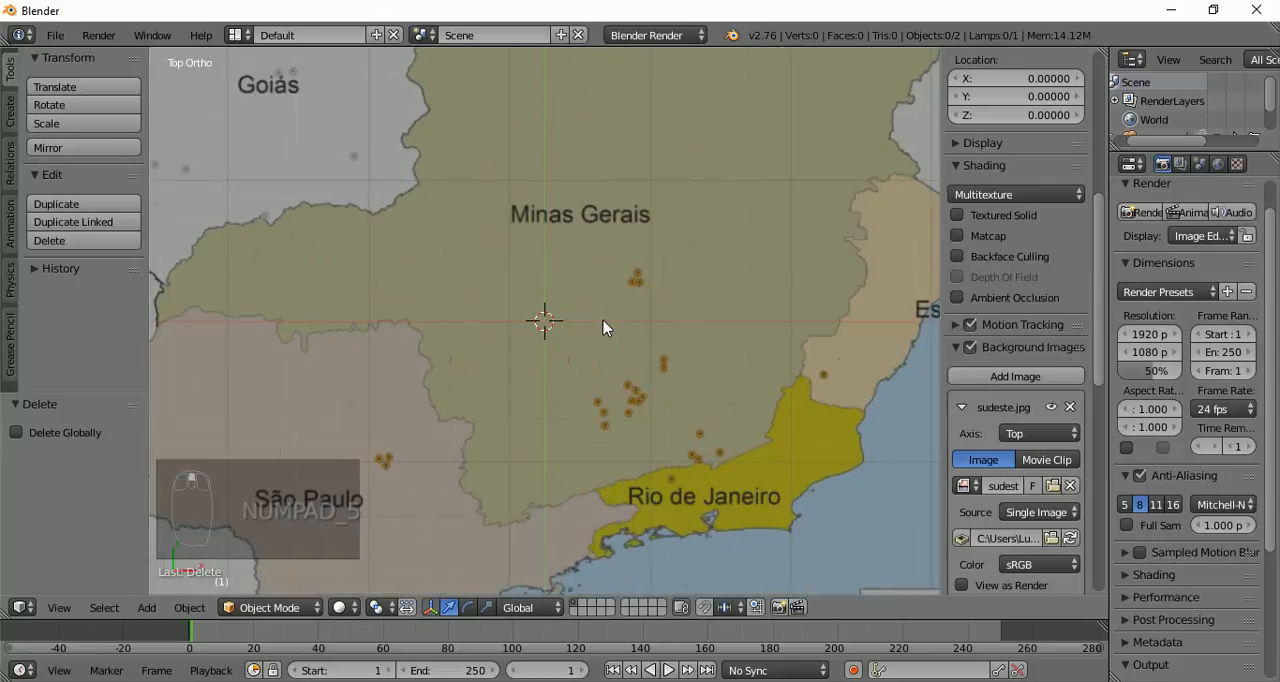
pyautogui.scroll(-3, 603, 327)
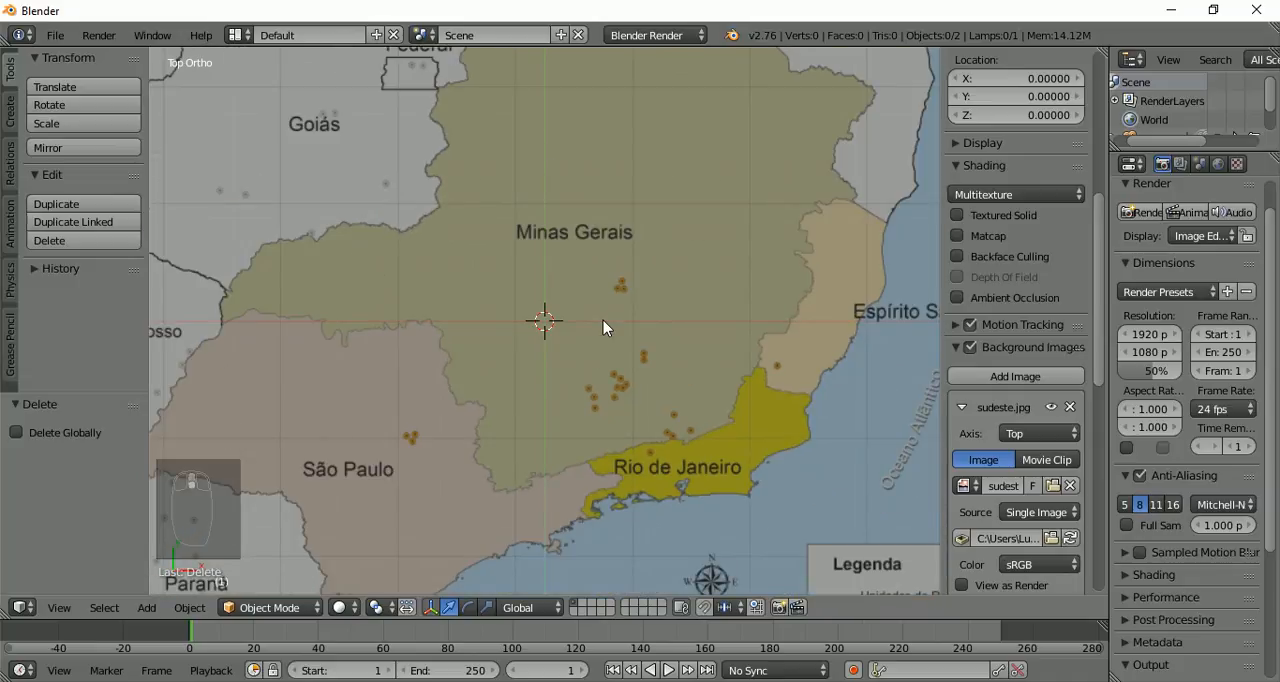
pyautogui.scroll(-1, 603, 327)
pyautogui.scroll(-1, 603, 320)
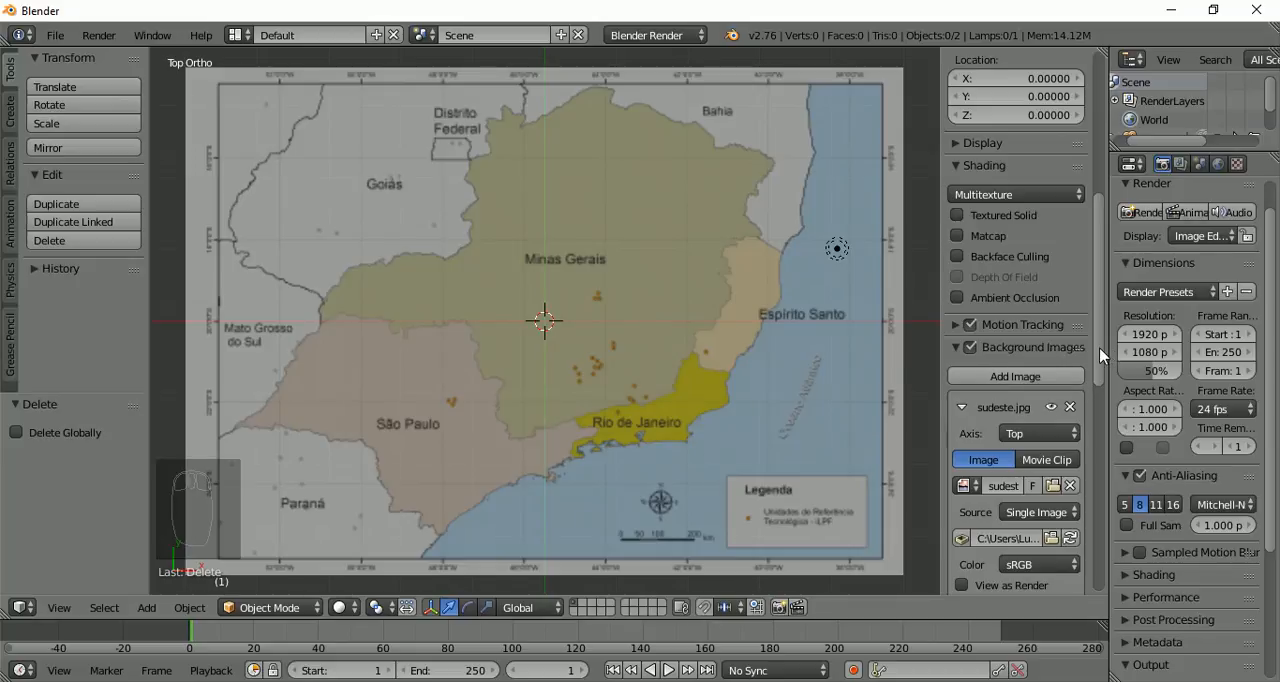
# Raise the background map's opacity to 1.000
pyautogui.scroll(-5, 1092, 390)
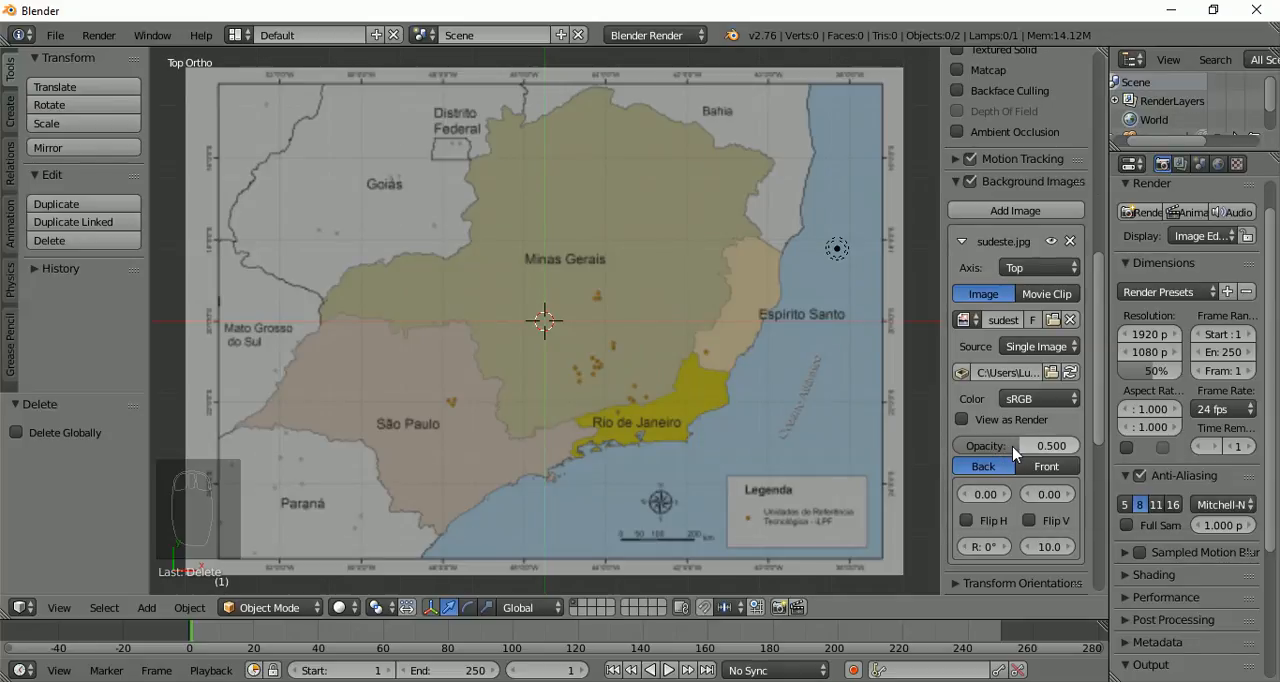
pyautogui.moveTo(1025, 452); pyautogui.dragTo(1080, 455)
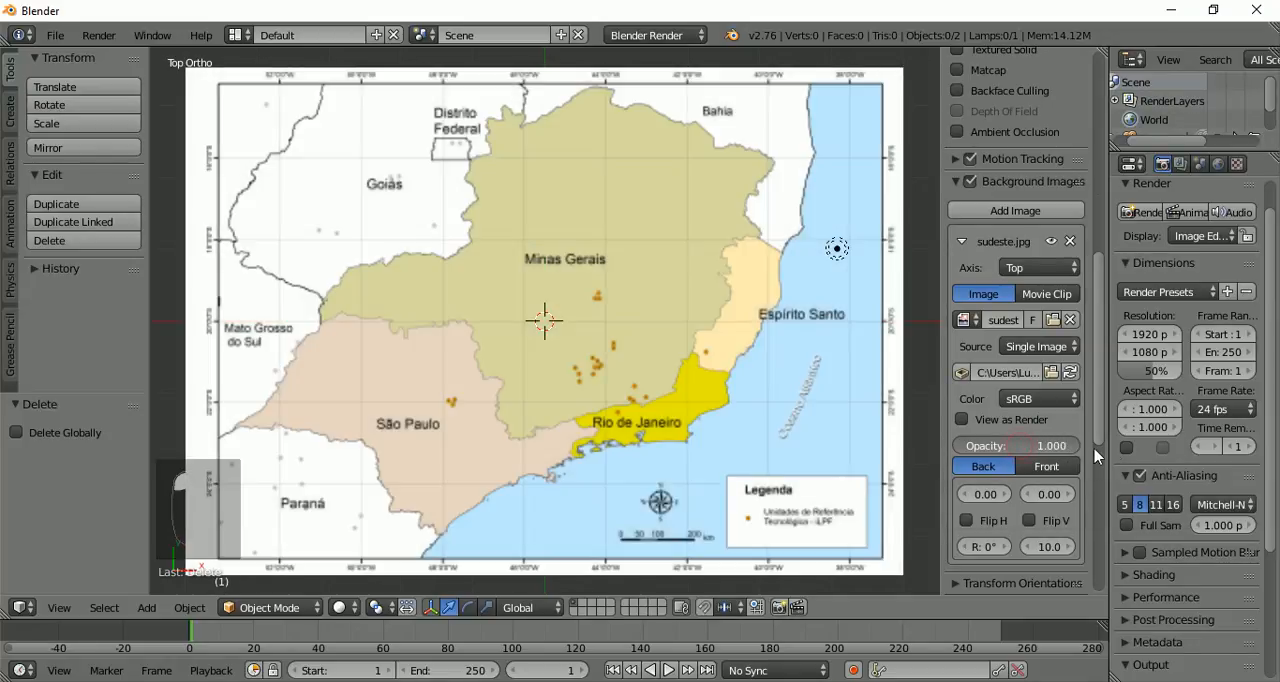
pyautogui.scroll(3, 377, 355)
pyautogui.scroll(4, 377, 355)
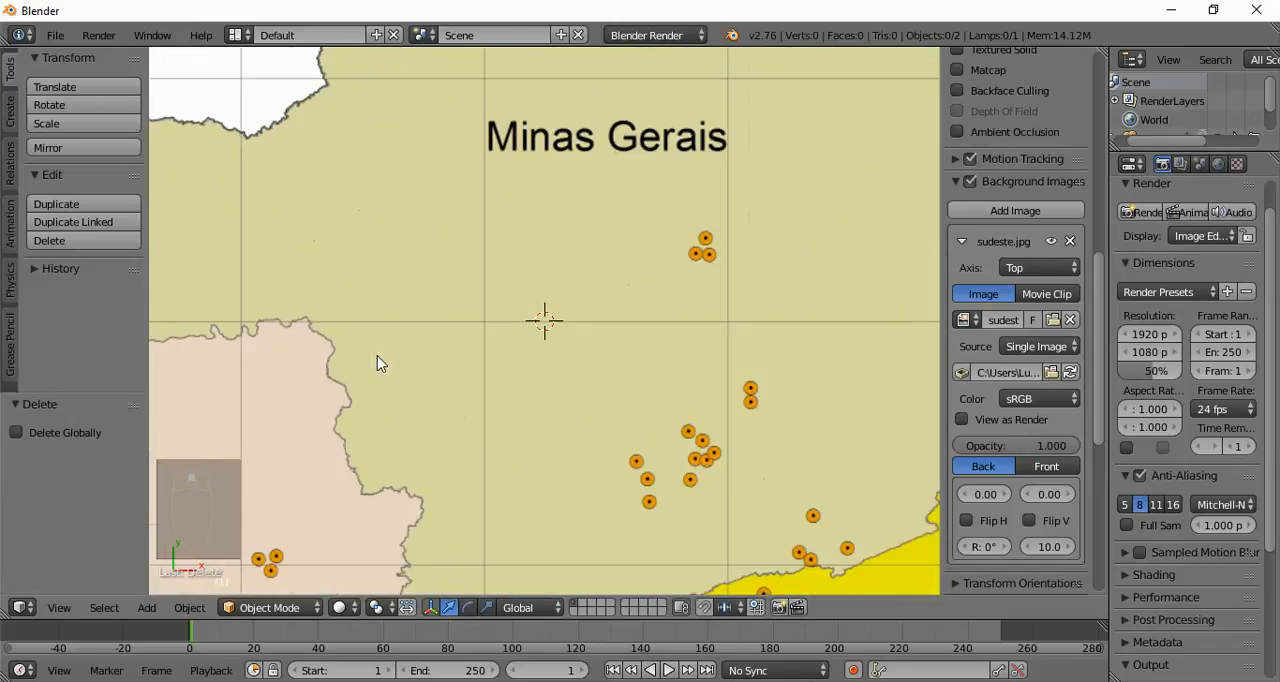
pyautogui.scroll(-2, 385, 362)
pyautogui.scroll(-2, 390, 365)
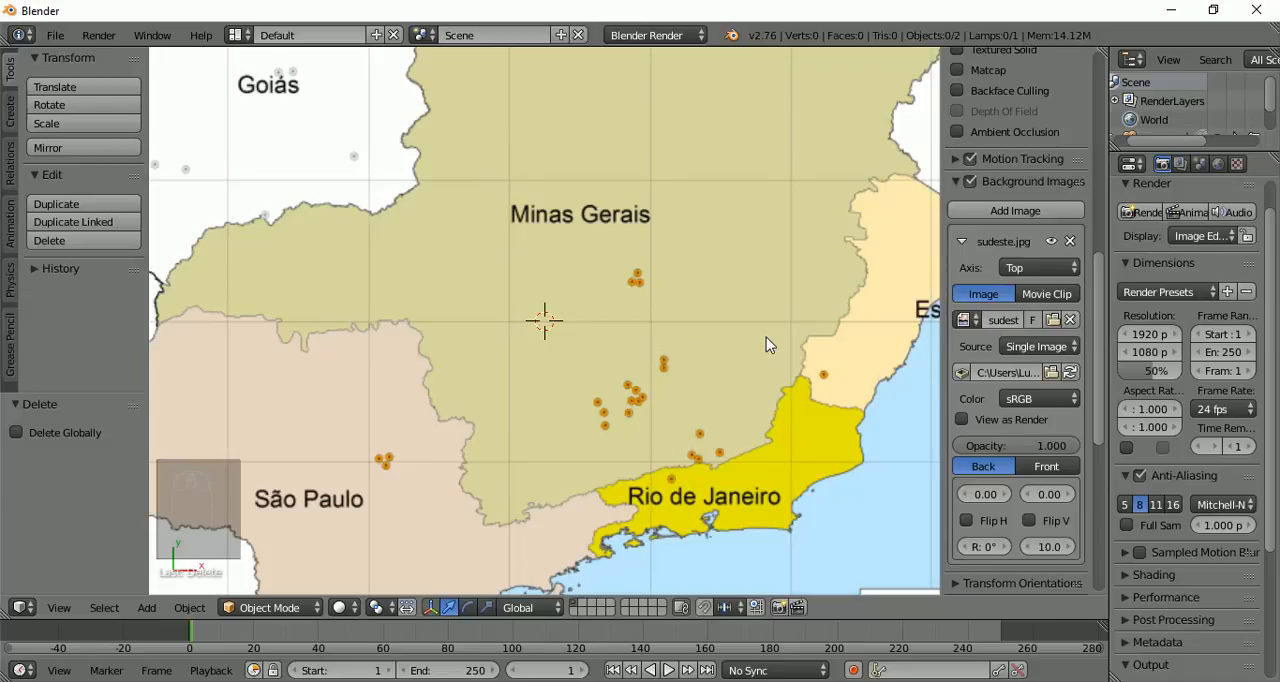
# Hide the view properties and the tool shelf to give the whole map more room in the viewport
pyautogui.press('n')
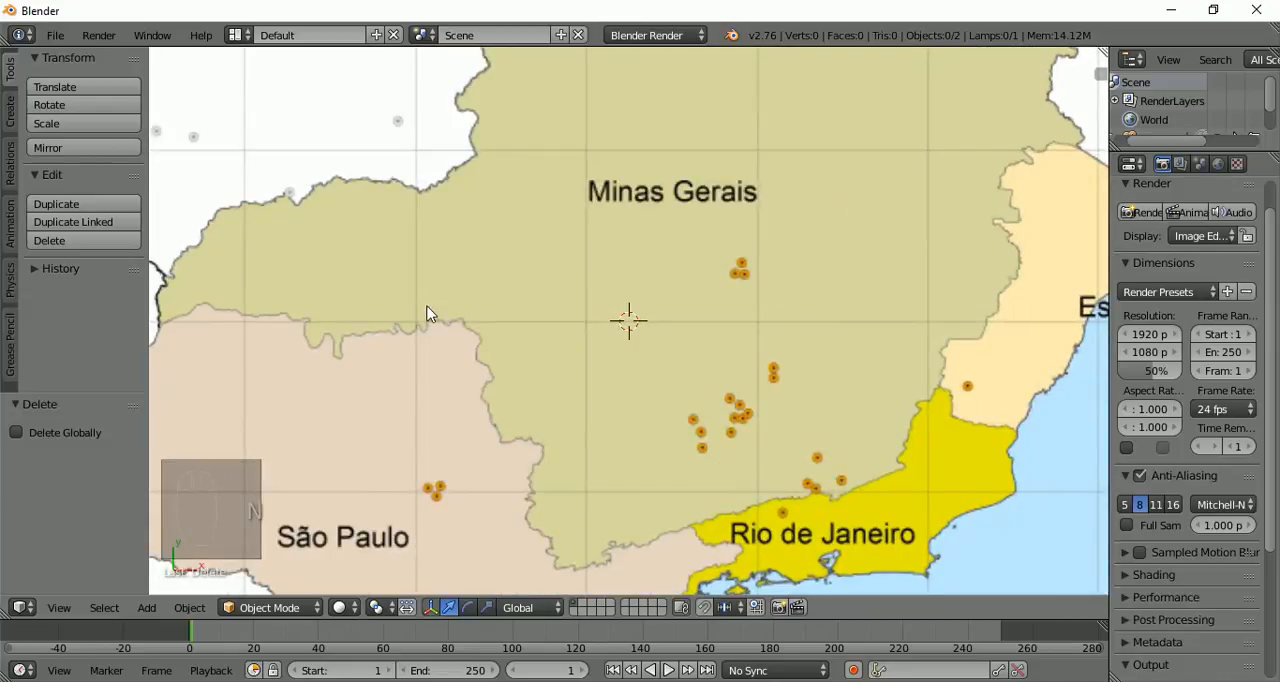
pyautogui.press('t')
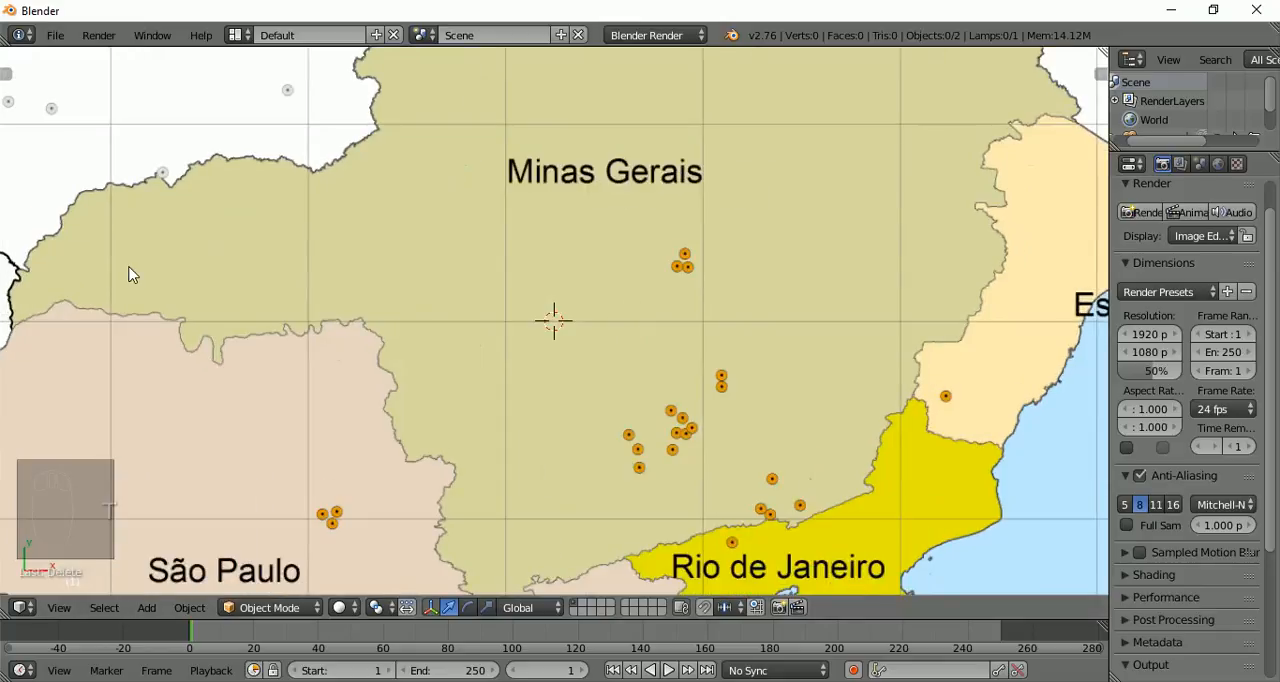
pyautogui.scroll(-3, 364, 431)
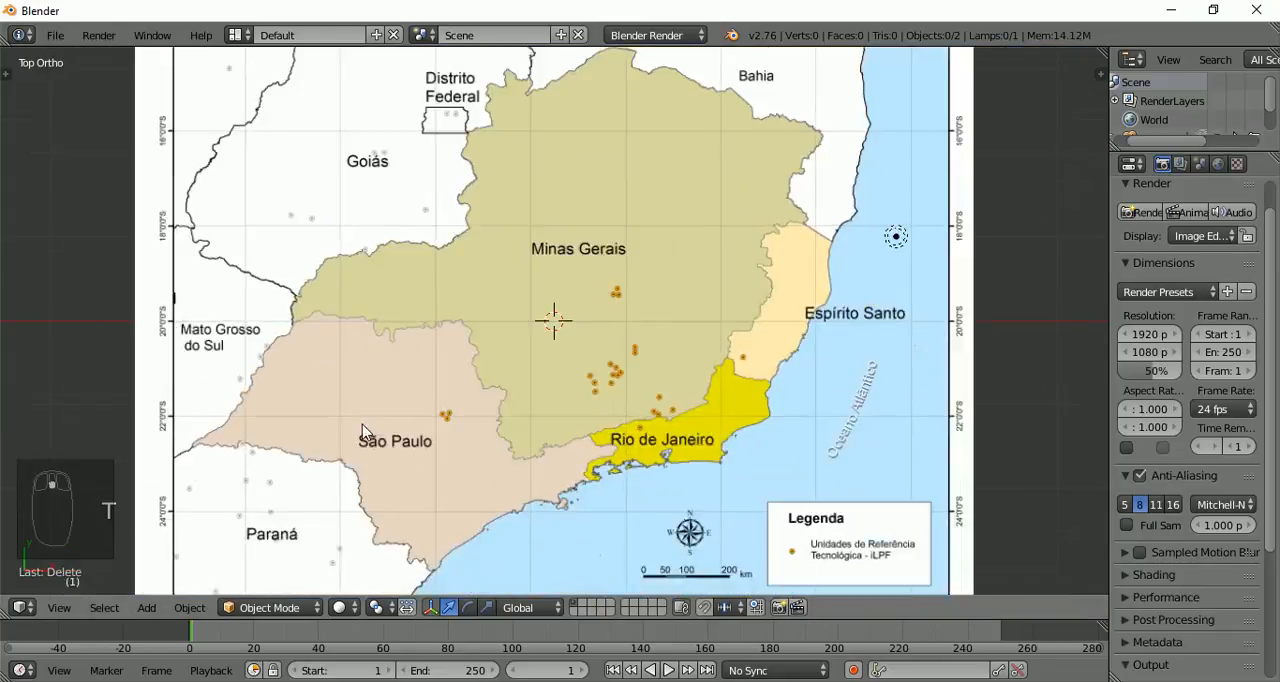
pyautogui.scroll(-1, 364, 431)
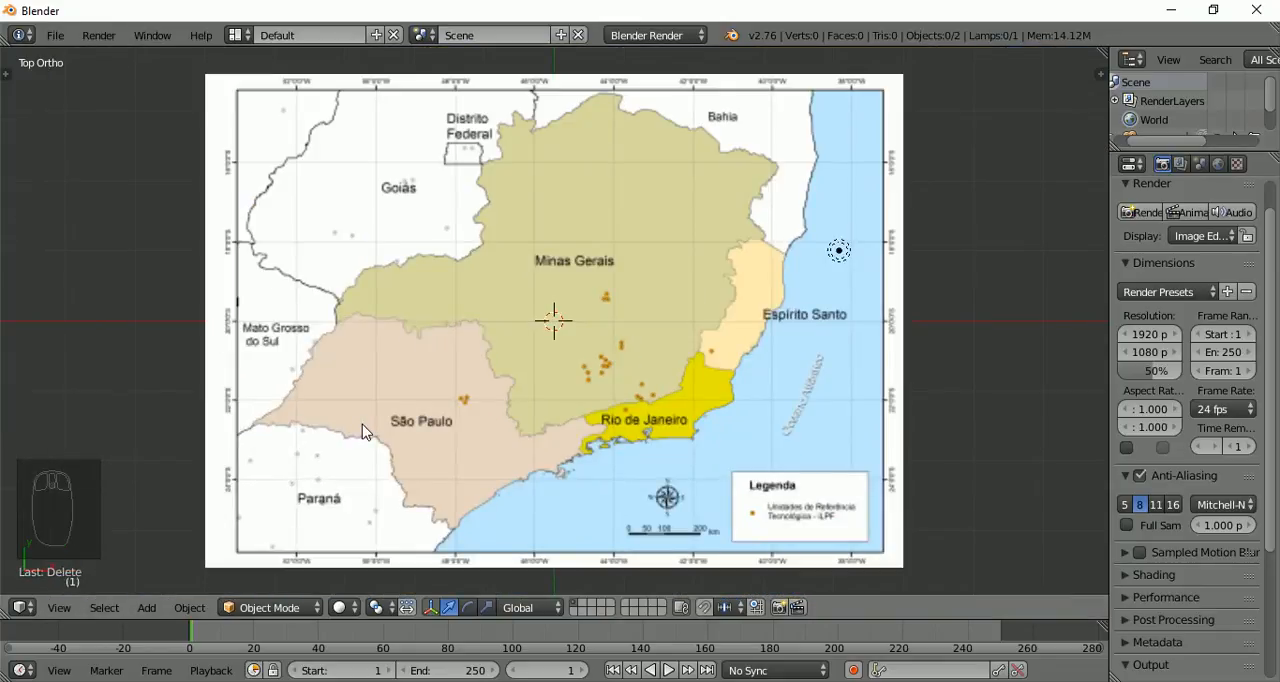
# Examine the state borders around Minas Gerais and São Paulo on the map up close
pyautogui.scroll(1, 364, 431)
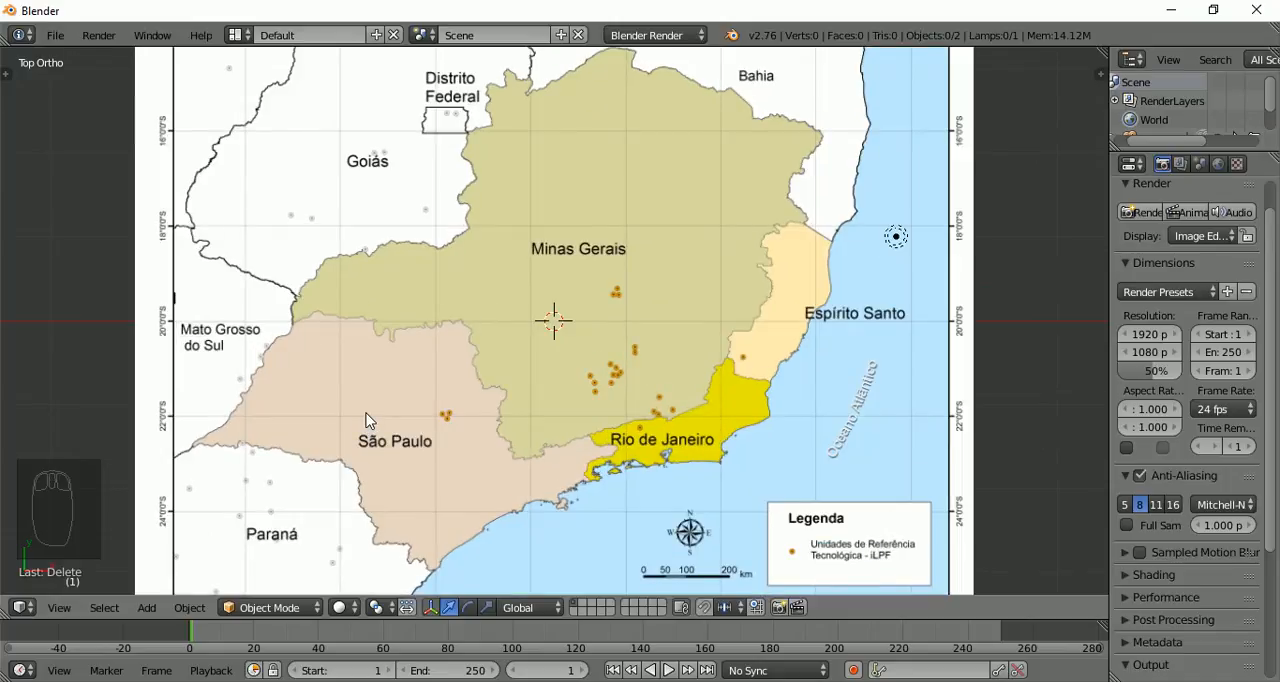
pyautogui.scroll(2, 367, 421)
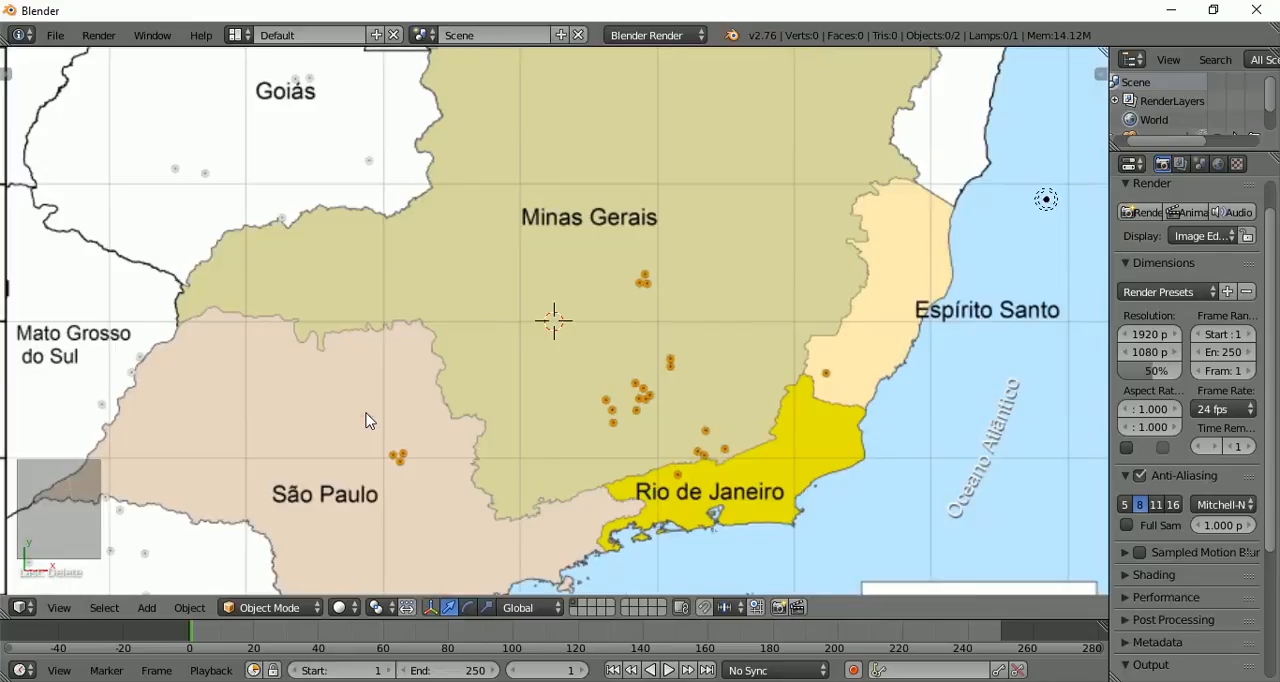
pyautogui.scroll(1, 367, 421)
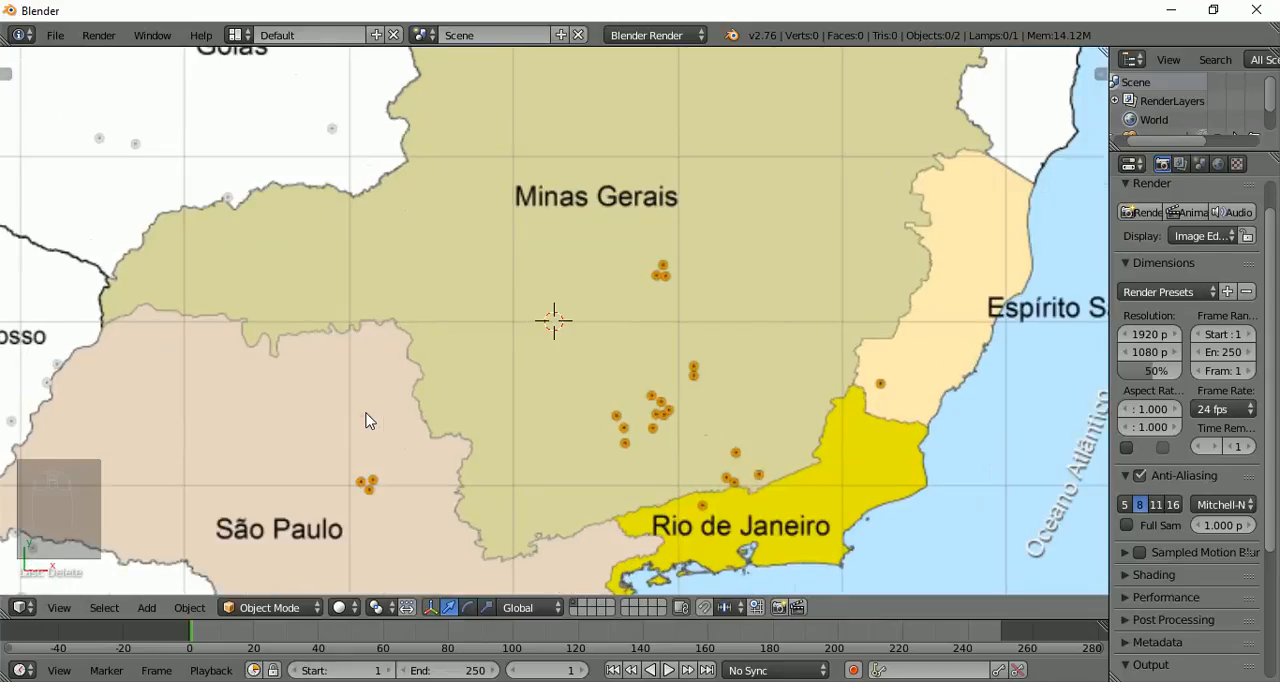
pyautogui.scroll(3, 345, 388)
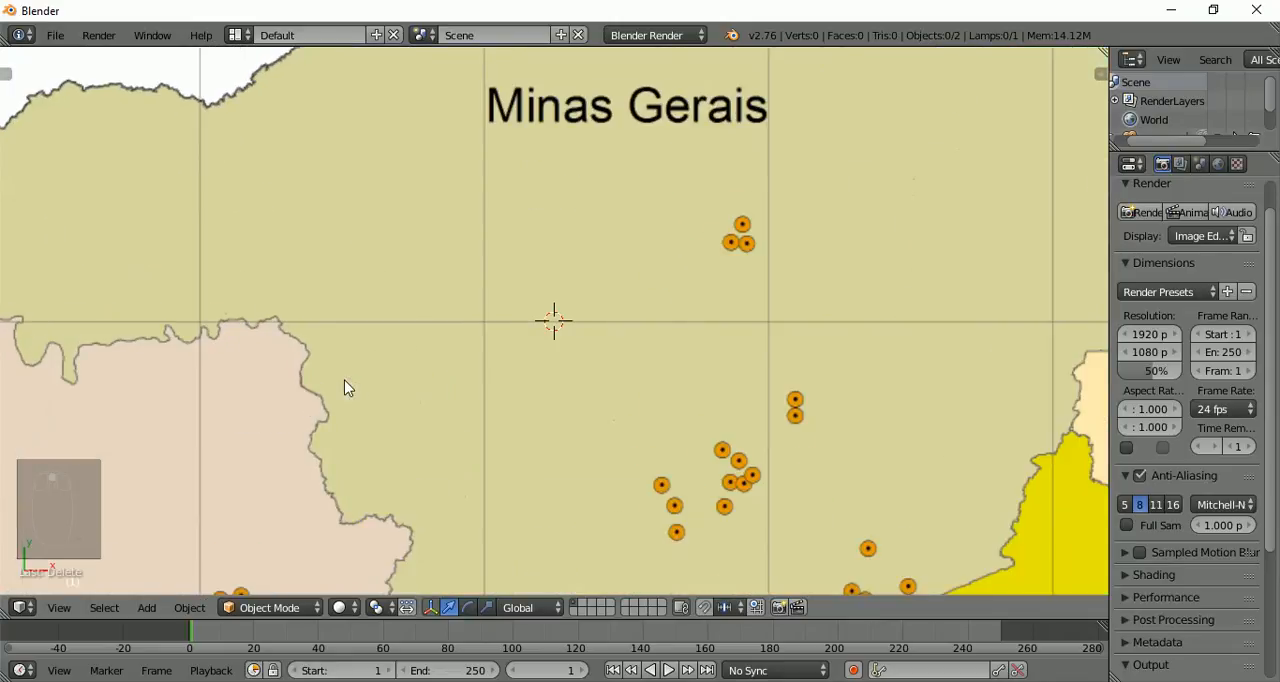
pyautogui.scroll(2, 345, 388)
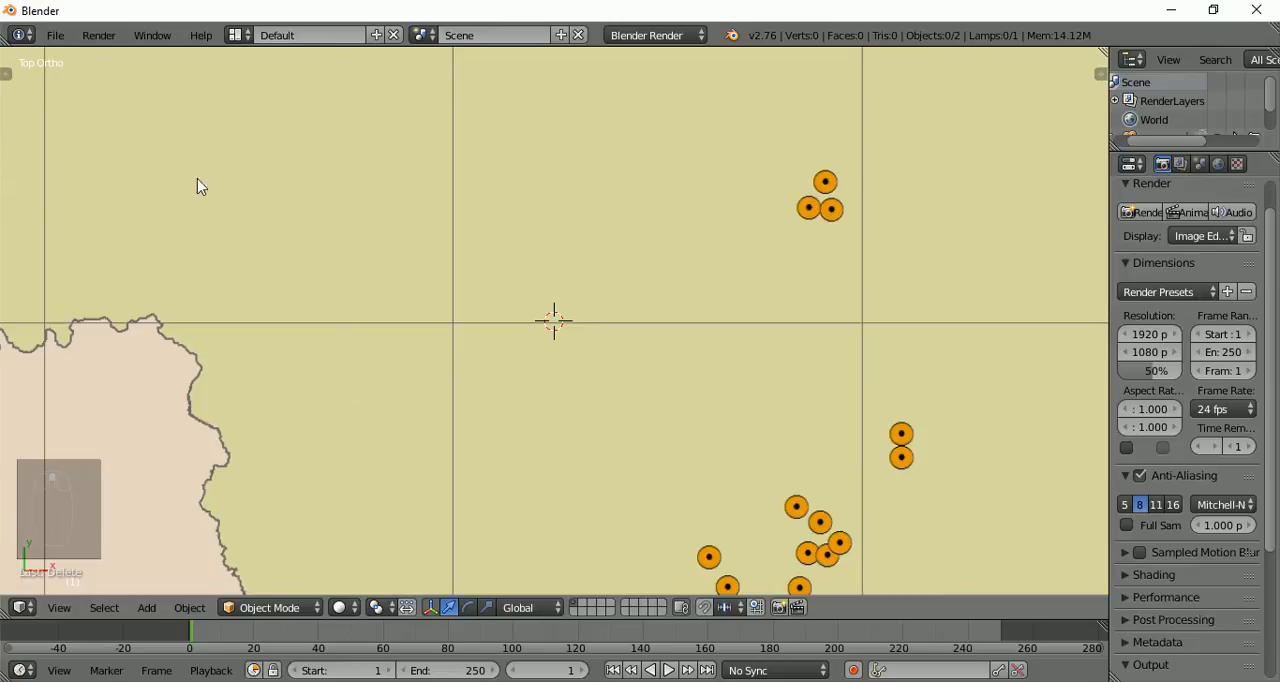
pyautogui.keyDown('shift'); pyautogui.moveTo(306, 309); pyautogui.dragTo(1051, 471, button='middle'); pyautogui.keyUp('shift')
pyautogui.keyDown('shift'); pyautogui.moveTo(914, 431); pyautogui.dragTo(415, 458, button='middle'); pyautogui.keyUp('shift')
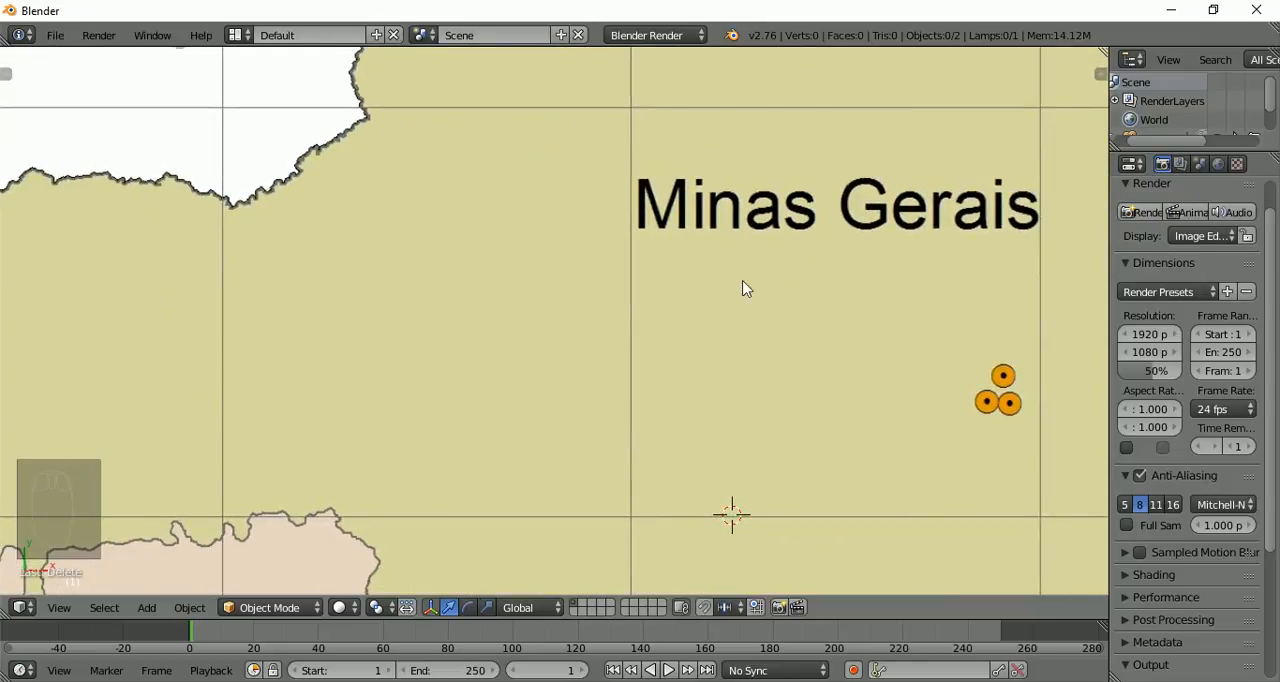
pyautogui.keyDown('shift'); pyautogui.moveTo(743, 289); pyautogui.dragTo(438, 167, button='middle'); pyautogui.keyUp('shift')
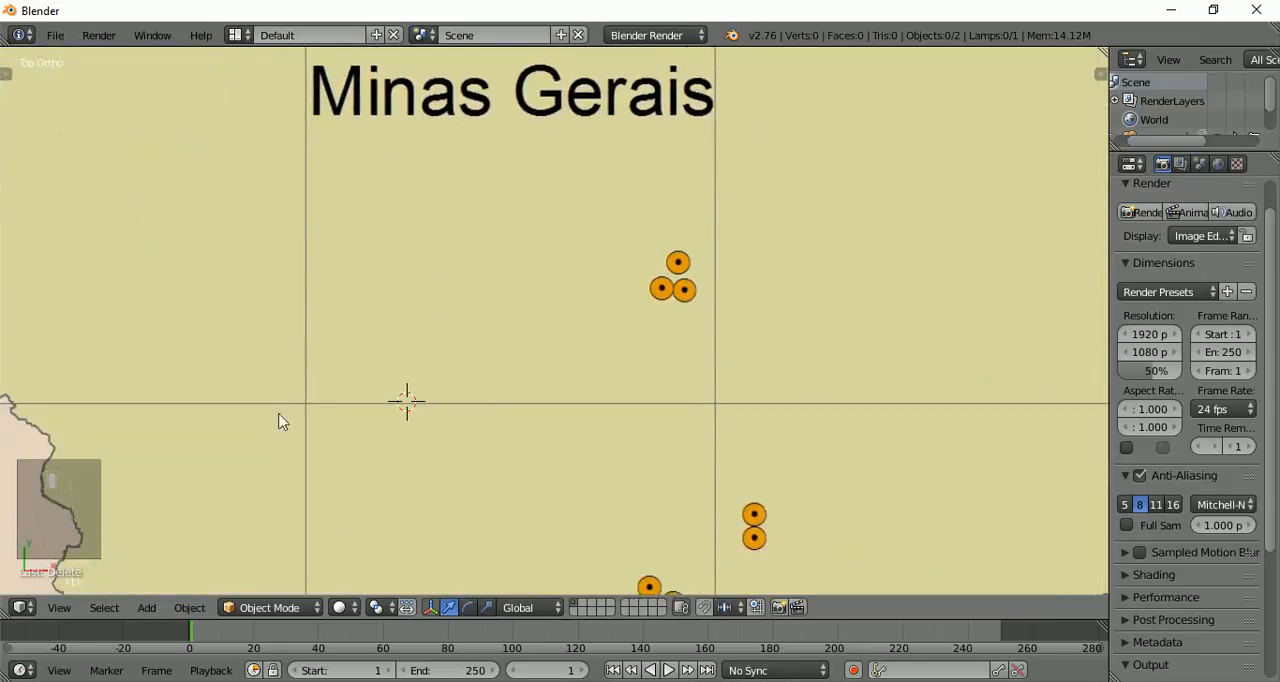
pyautogui.keyDown('shift'); pyautogui.moveTo(281, 421); pyautogui.dragTo(570, 226, button='middle'); pyautogui.keyUp('shift')
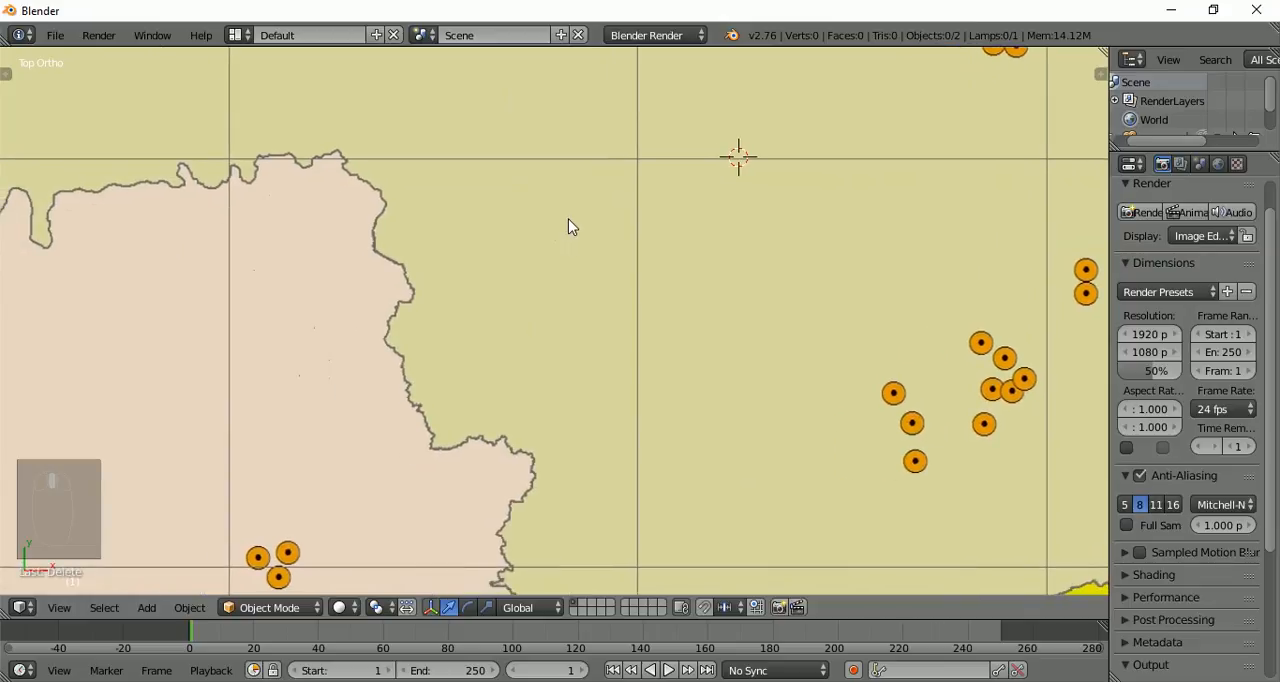
# Examine the southern Minas Gerais border where it meets São Paulo and Rio de Janeiro up close
pyautogui.keyDown('shift'); pyautogui.moveTo(417, 458); pyautogui.dragTo(287, 188, button='middle'); pyautogui.keyUp('shift')
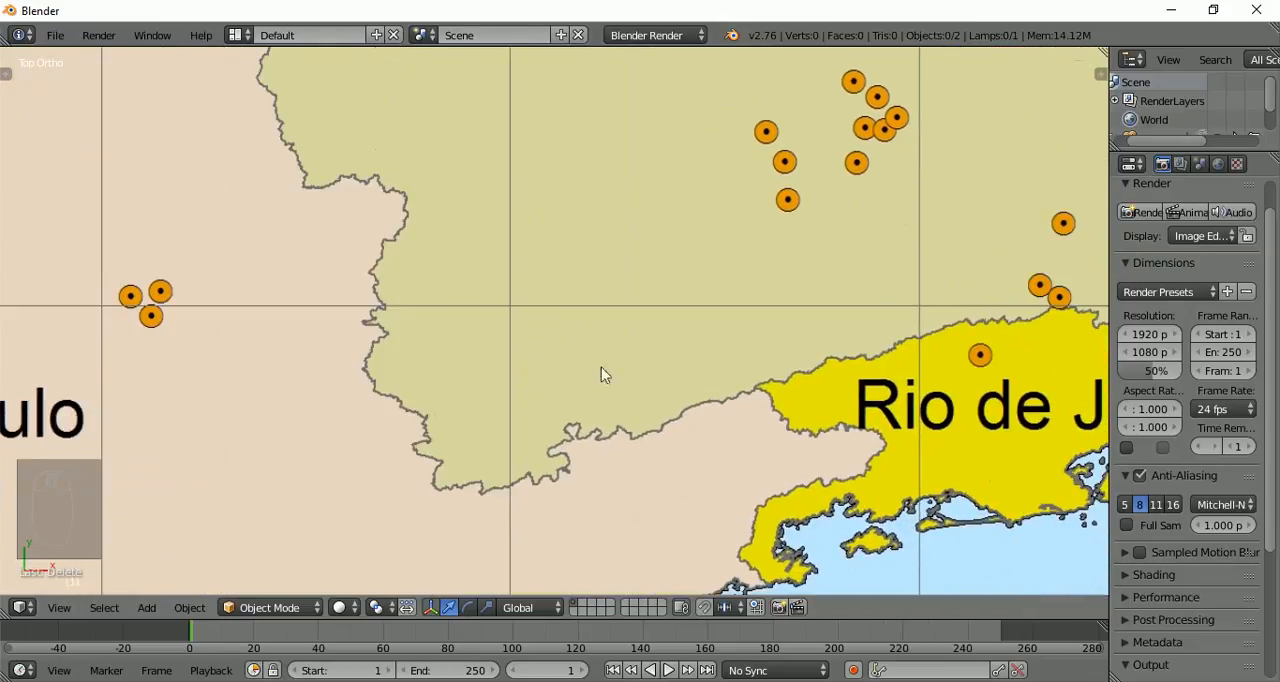
pyautogui.scroll(1, 591, 560)
pyautogui.scroll(3, 591, 560)
pyautogui.keyDown('shift'); pyautogui.moveTo(643, 491); pyautogui.dragTo(516, 146, button='middle'); pyautogui.keyUp('shift')
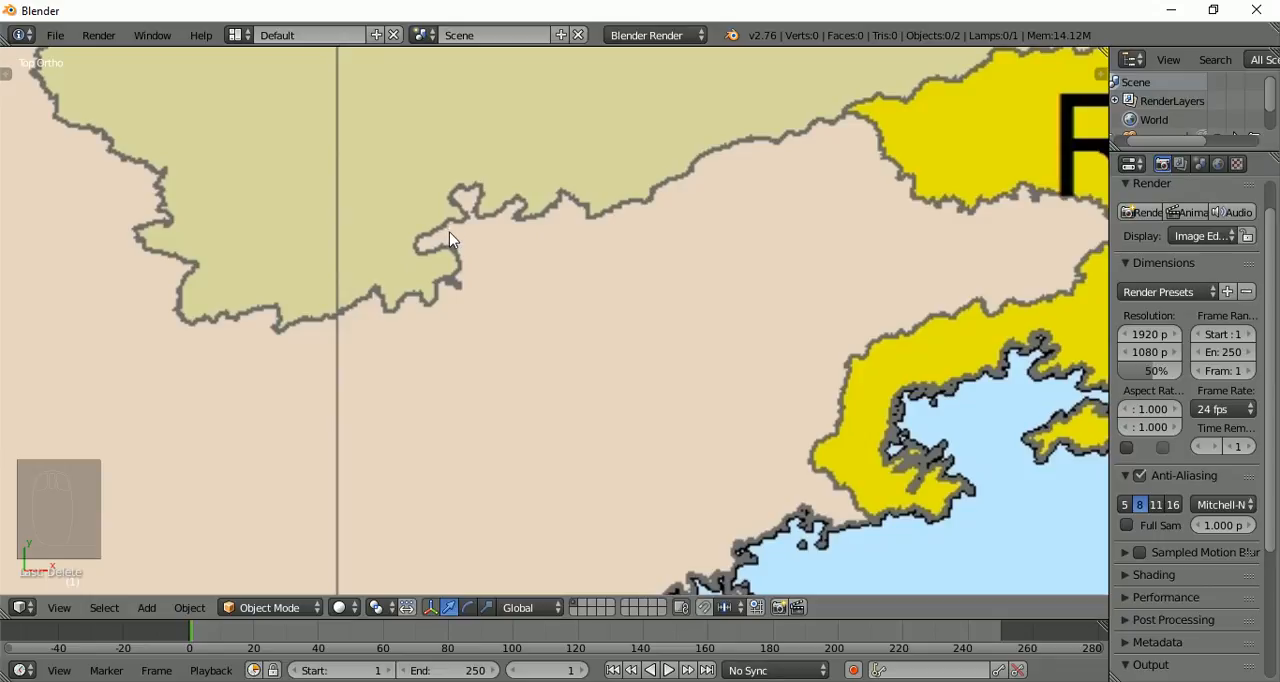
pyautogui.scroll(-4, 451, 238)
pyautogui.scroll(-4, 451, 238)
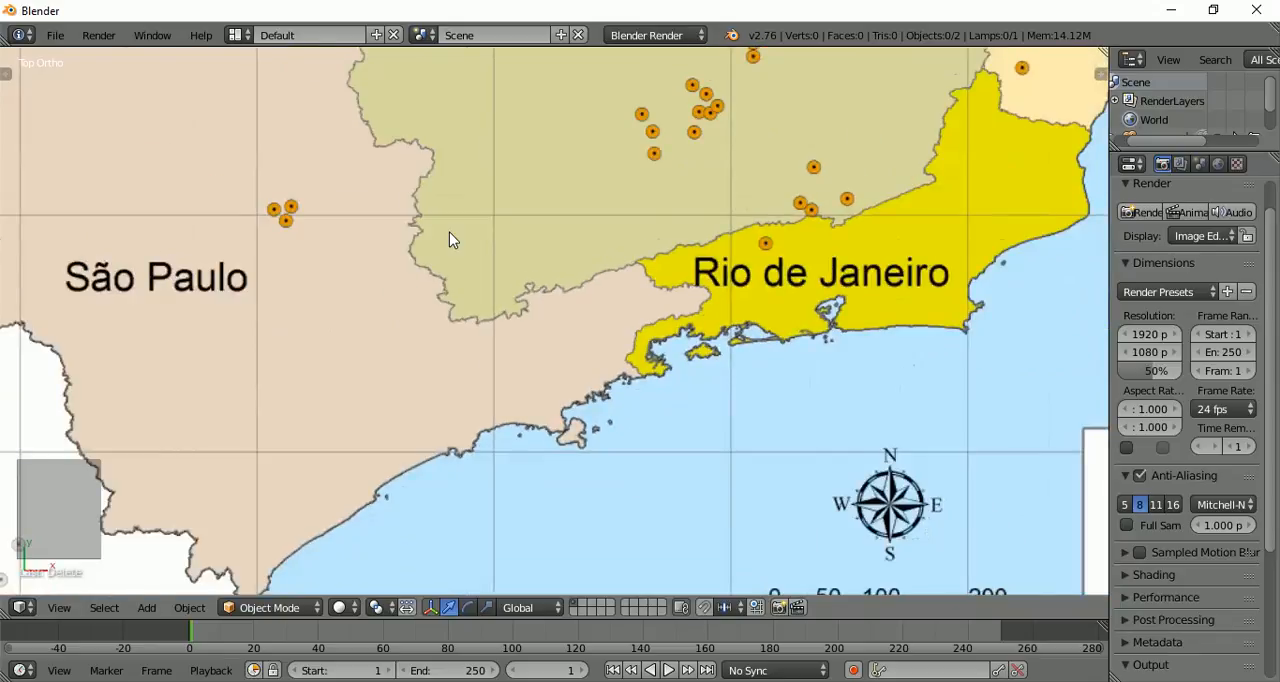
pyautogui.scroll(-3, 369, 223)
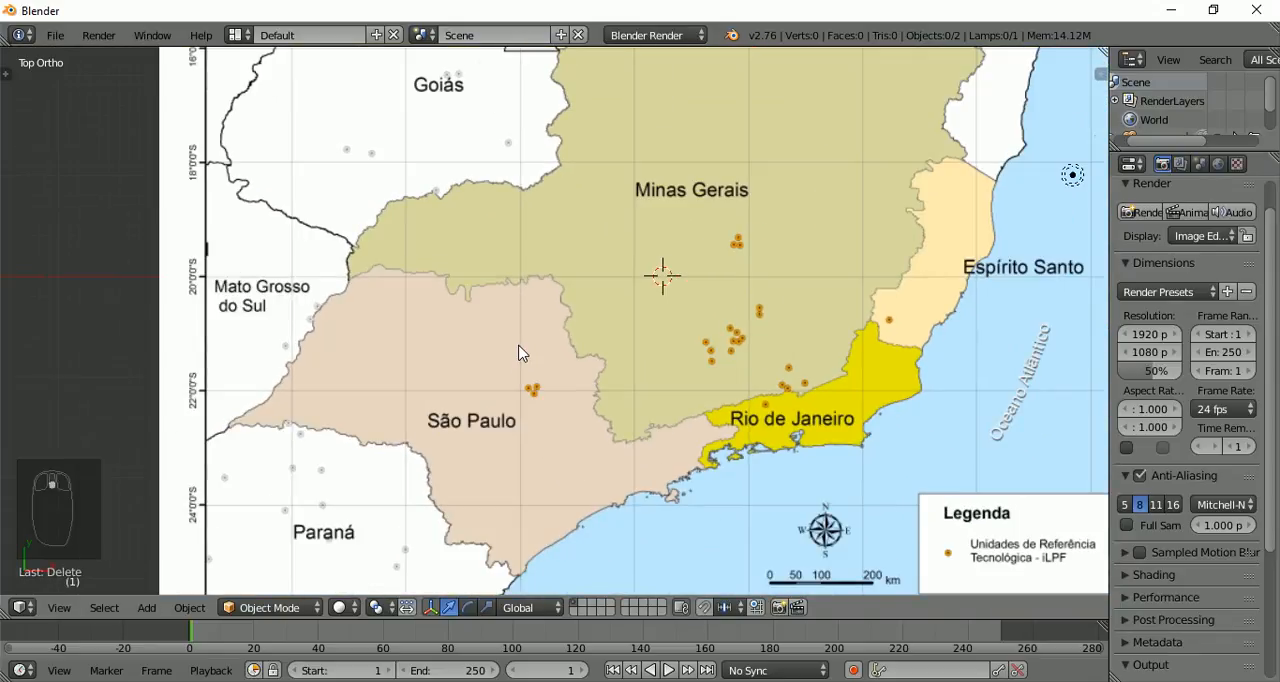
# Add a plane mesh at the 3D cursor over Minas Gerais and switch it to Edit Mode
pyautogui.hotkey('shift', 'a')
pyautogui.moveTo(519, 346)
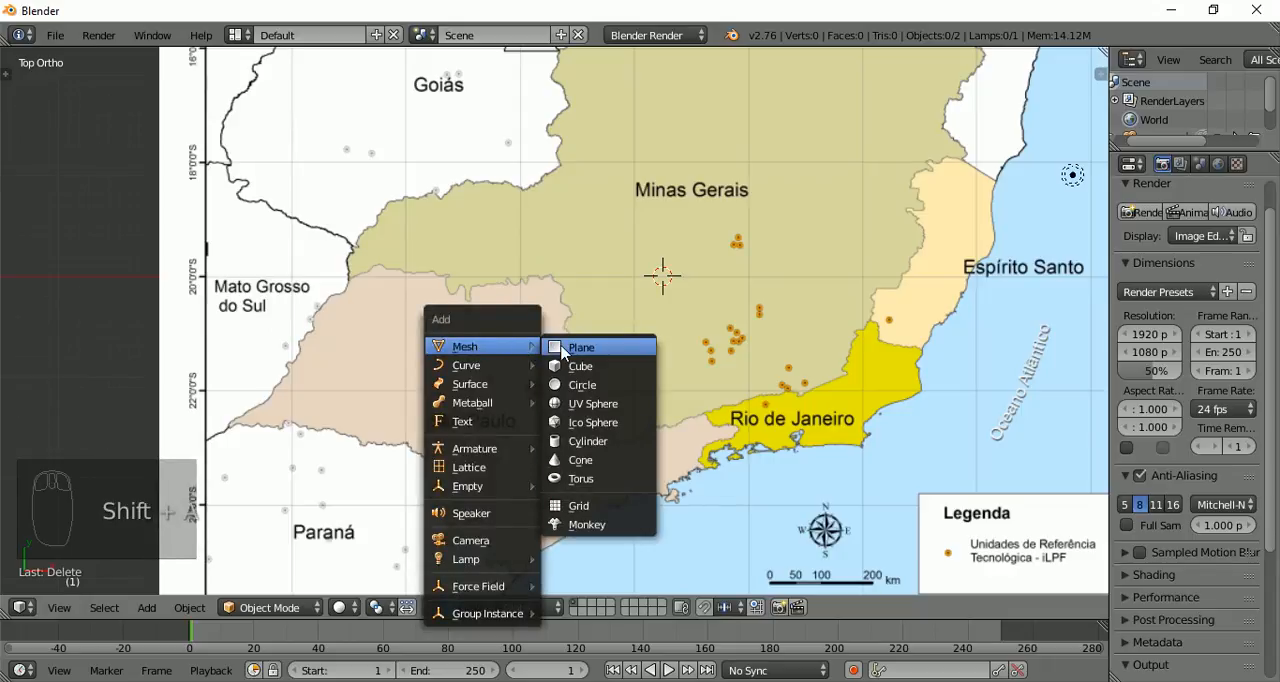
pyautogui.click(560, 349)
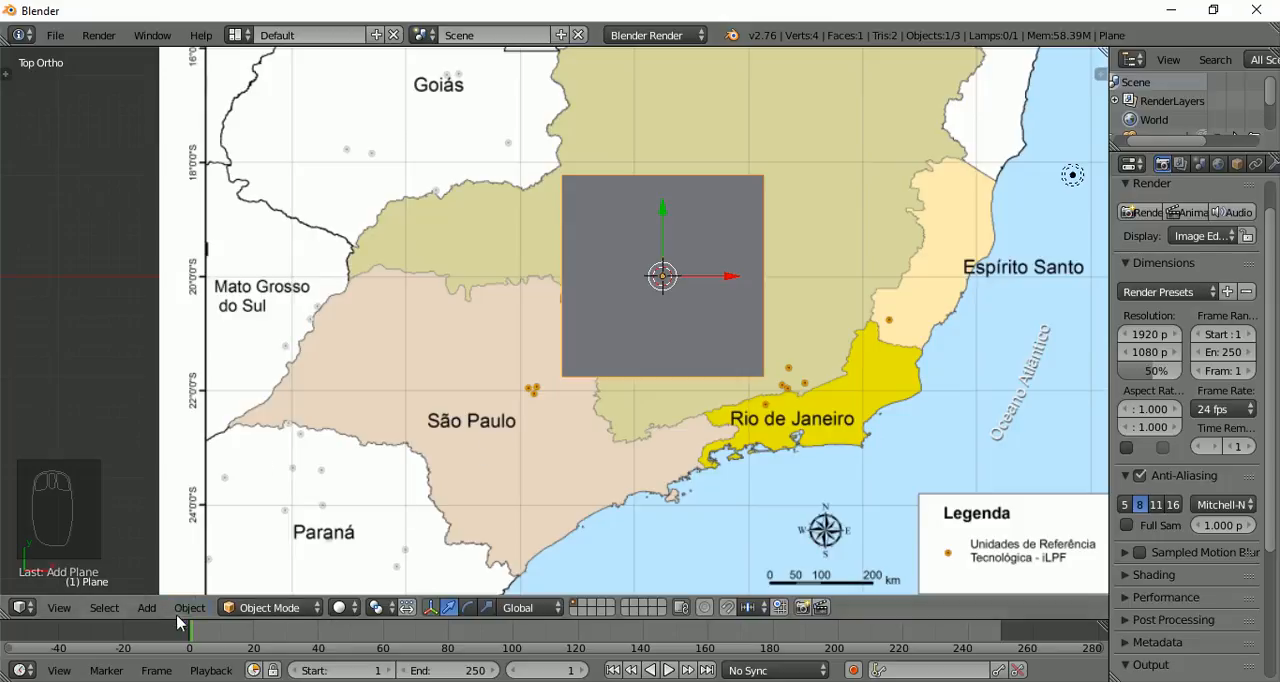
pyautogui.click(236, 610)
pyautogui.click(247, 561)
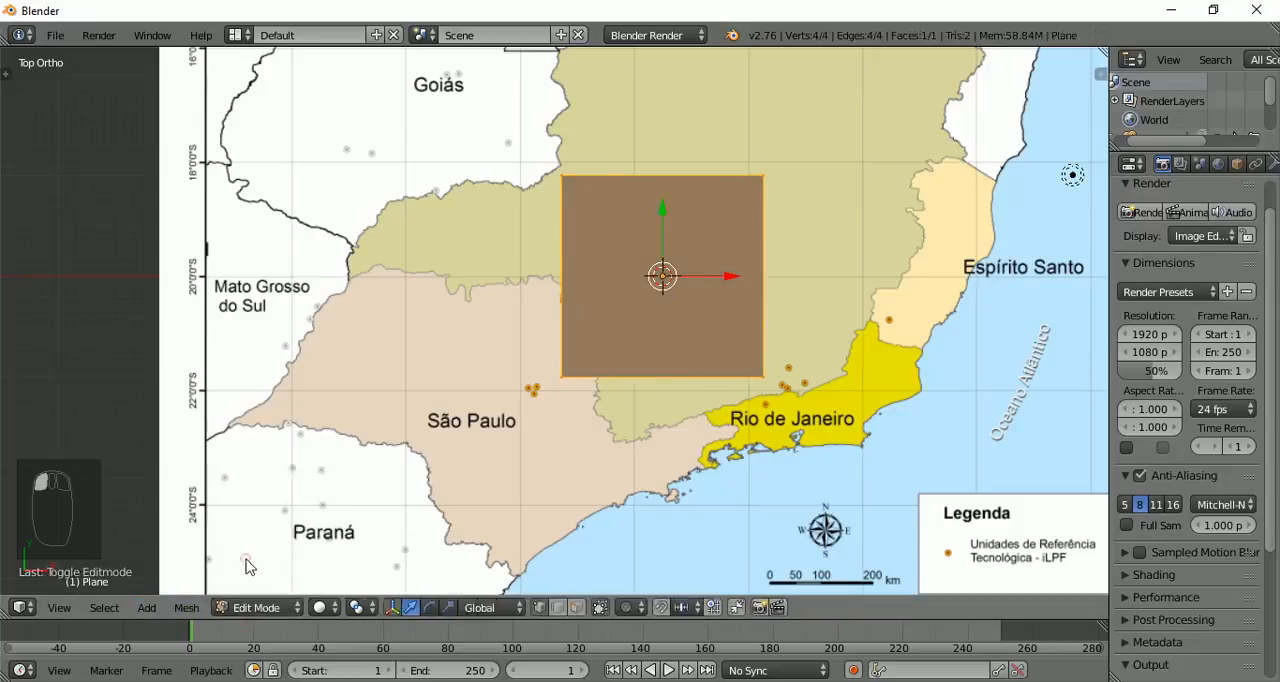
# Delete three of the plane's corner vertices, keeping the lower-right one near Rio de Janeiro, and select that remaining vertex
pyautogui.scroll(2, 620, 360)
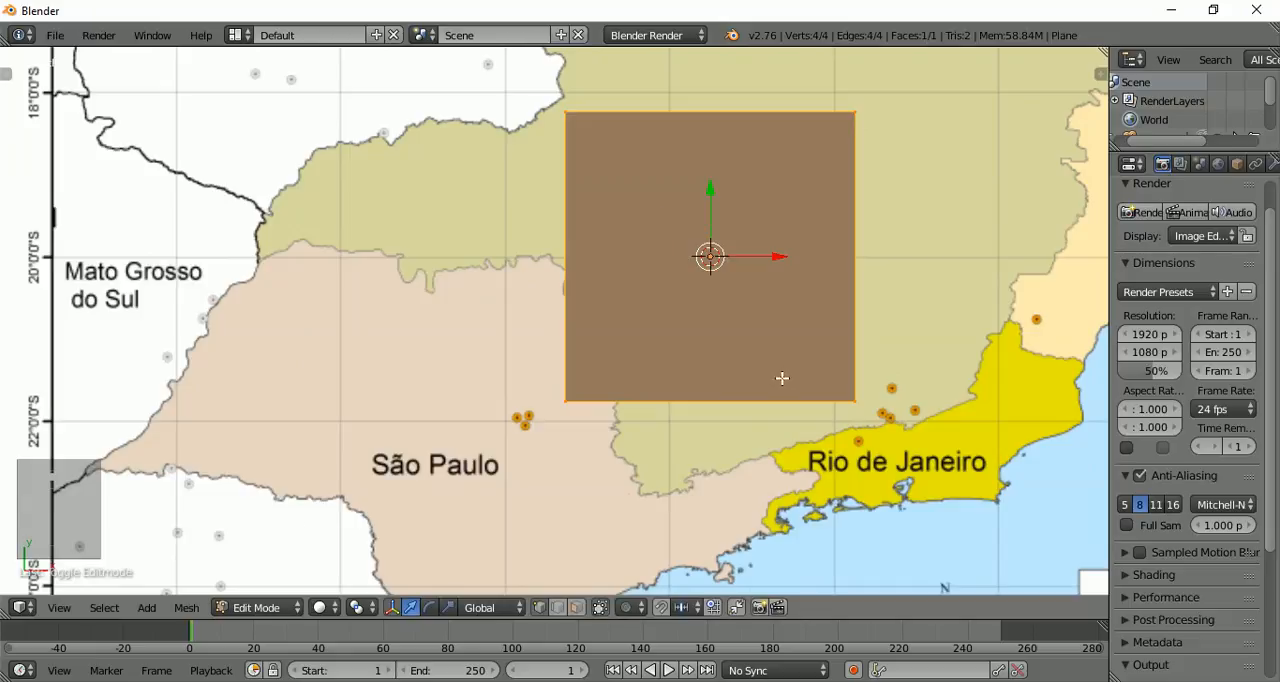
pyautogui.rightClick(568, 116)
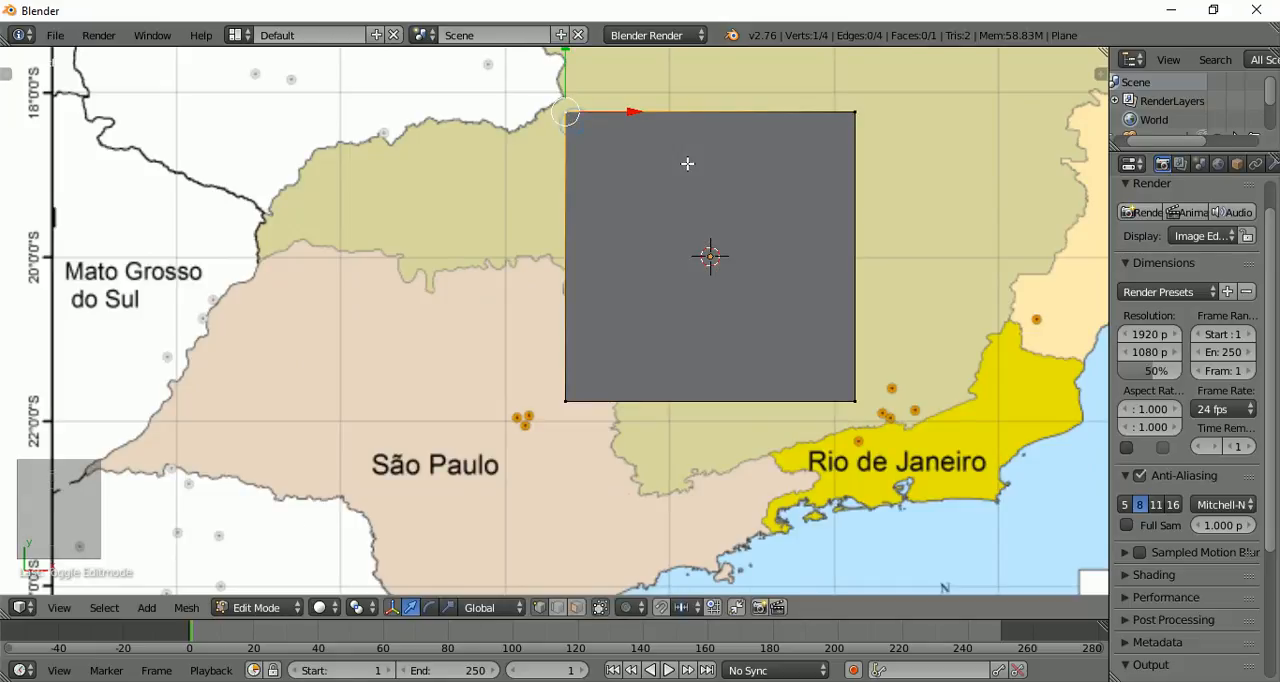
pyautogui.keyDown('shift'); pyautogui.rightClick(852, 112); pyautogui.keyUp('shift')
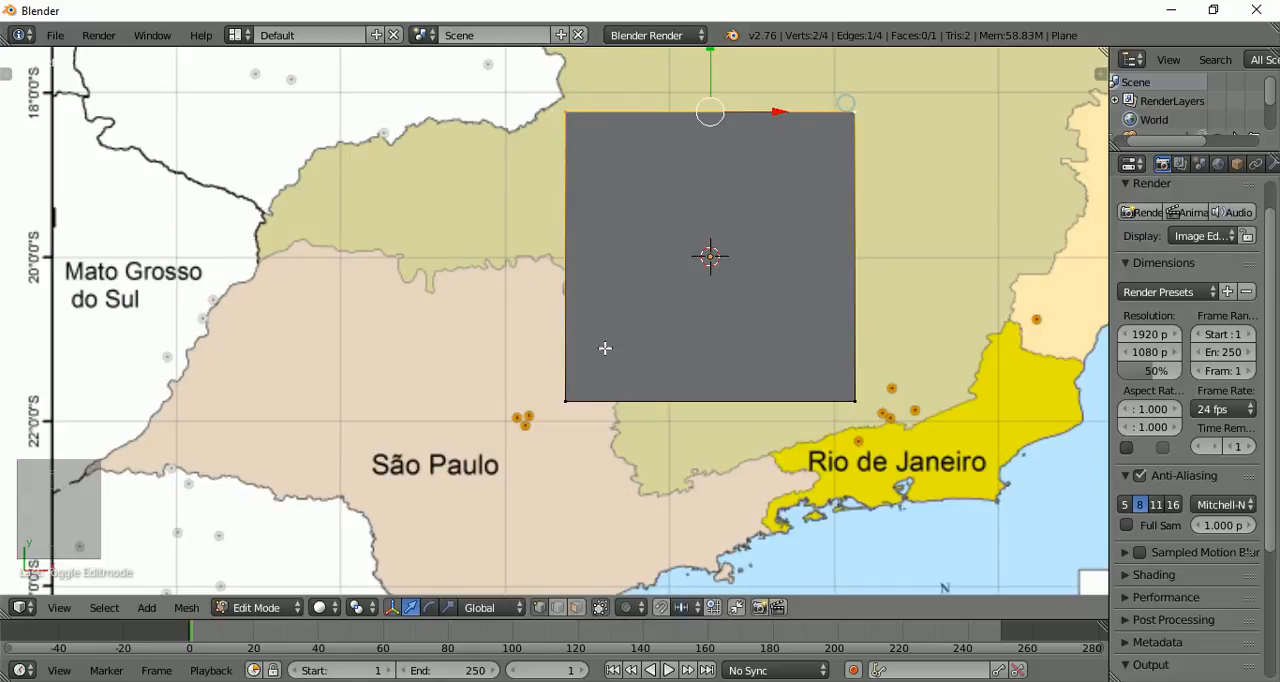
pyautogui.keyDown('shift'); pyautogui.rightClick(562, 397); pyautogui.keyUp('shift')
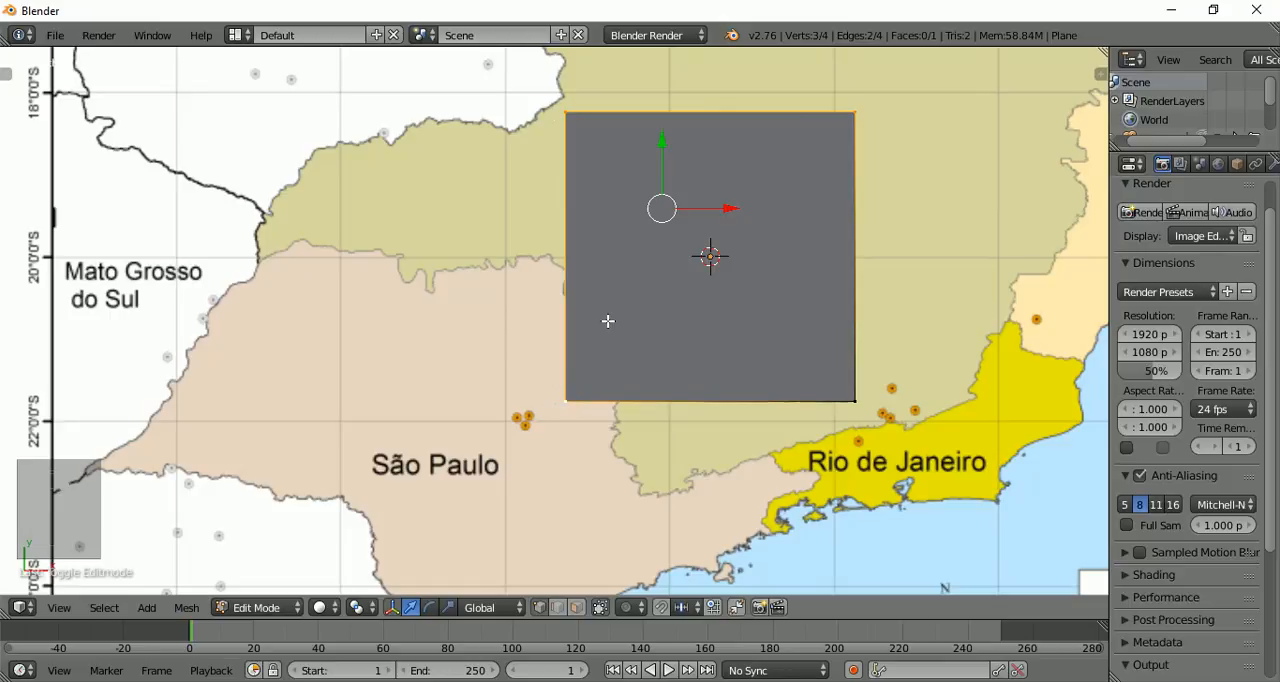
pyautogui.press('x')
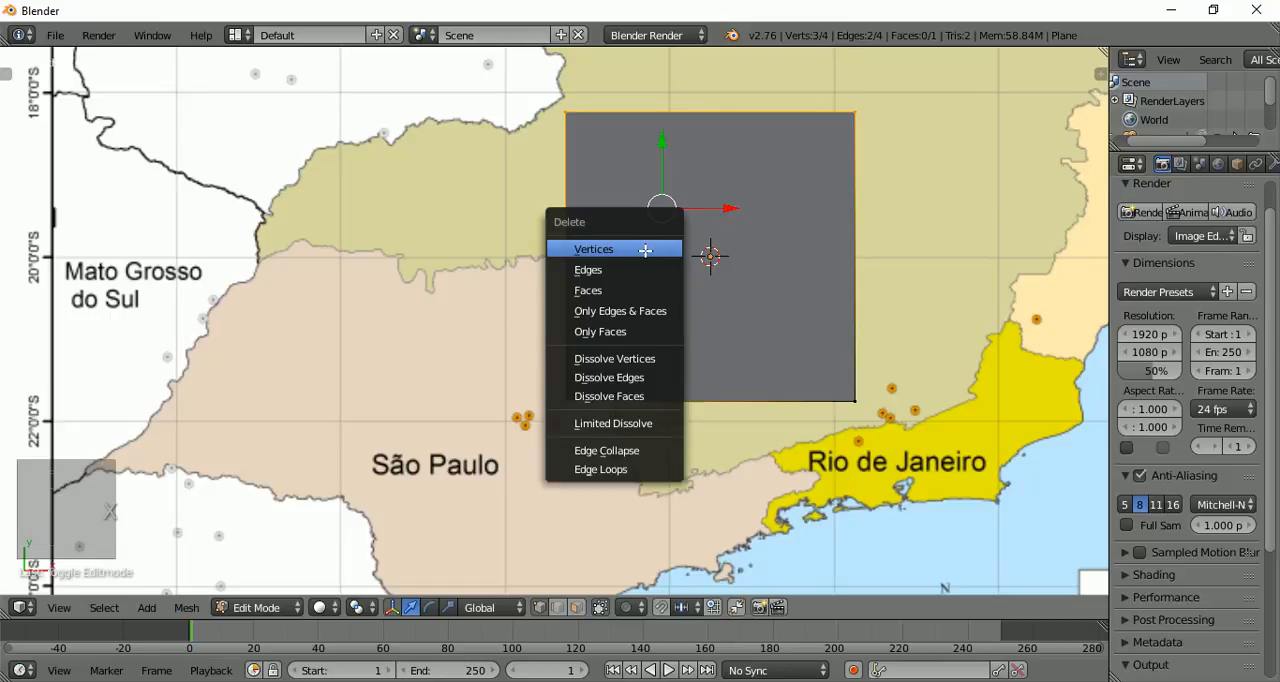
pyautogui.click(645, 251)
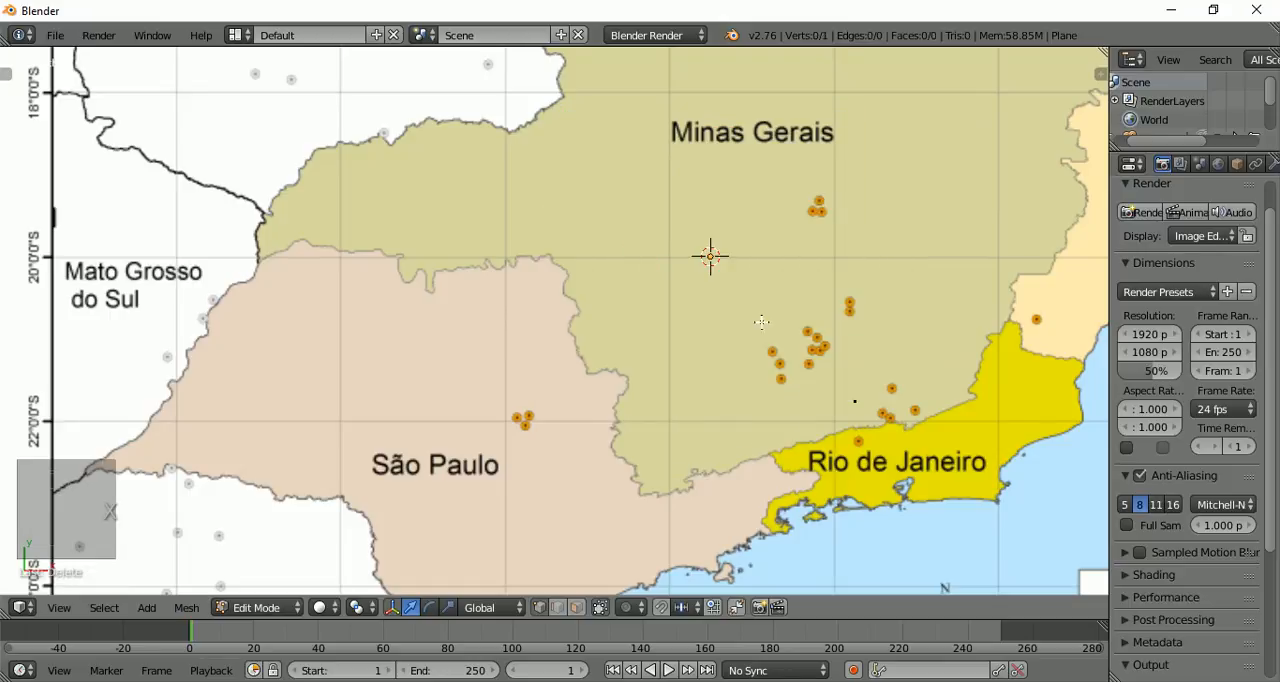
pyautogui.rightClick(859, 401)
# Lower the background map's opacity to 0.378
pyautogui.scroll(3, 893, 337)
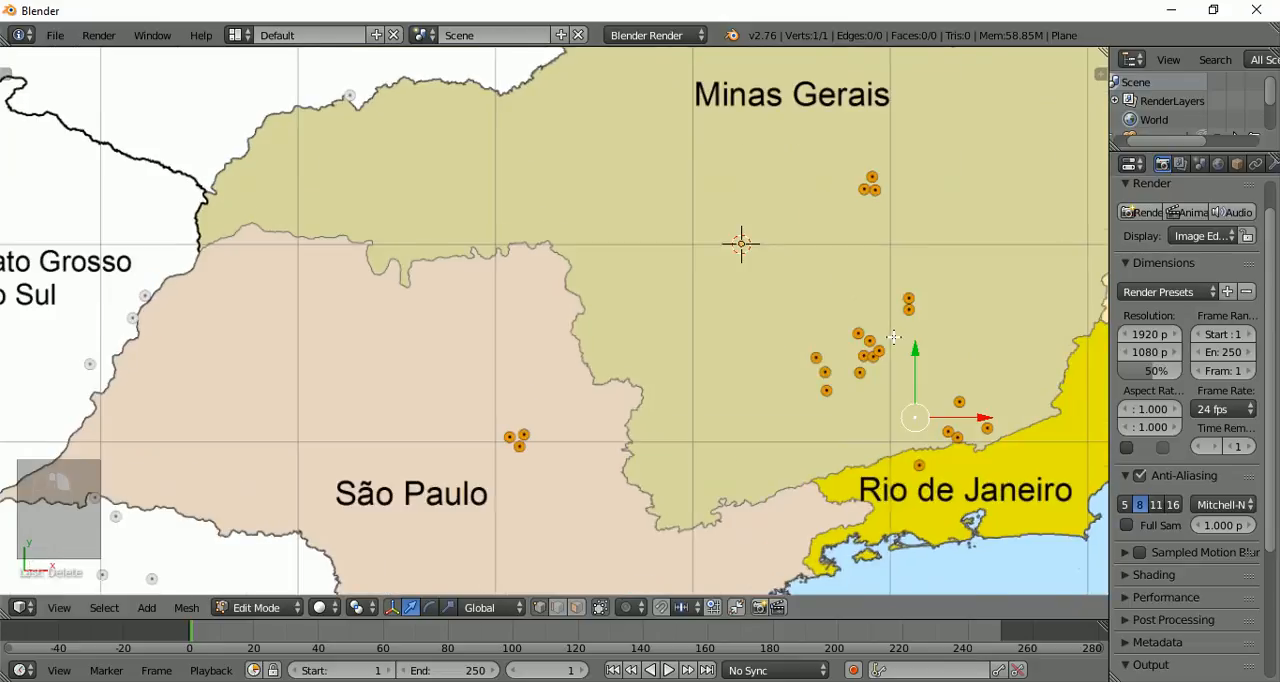
pyautogui.scroll(1, 893, 337)
pyautogui.keyDown('shift'); pyautogui.moveTo(836, 306); pyautogui.dragTo(331, 148, button='middle'); pyautogui.keyUp('shift')
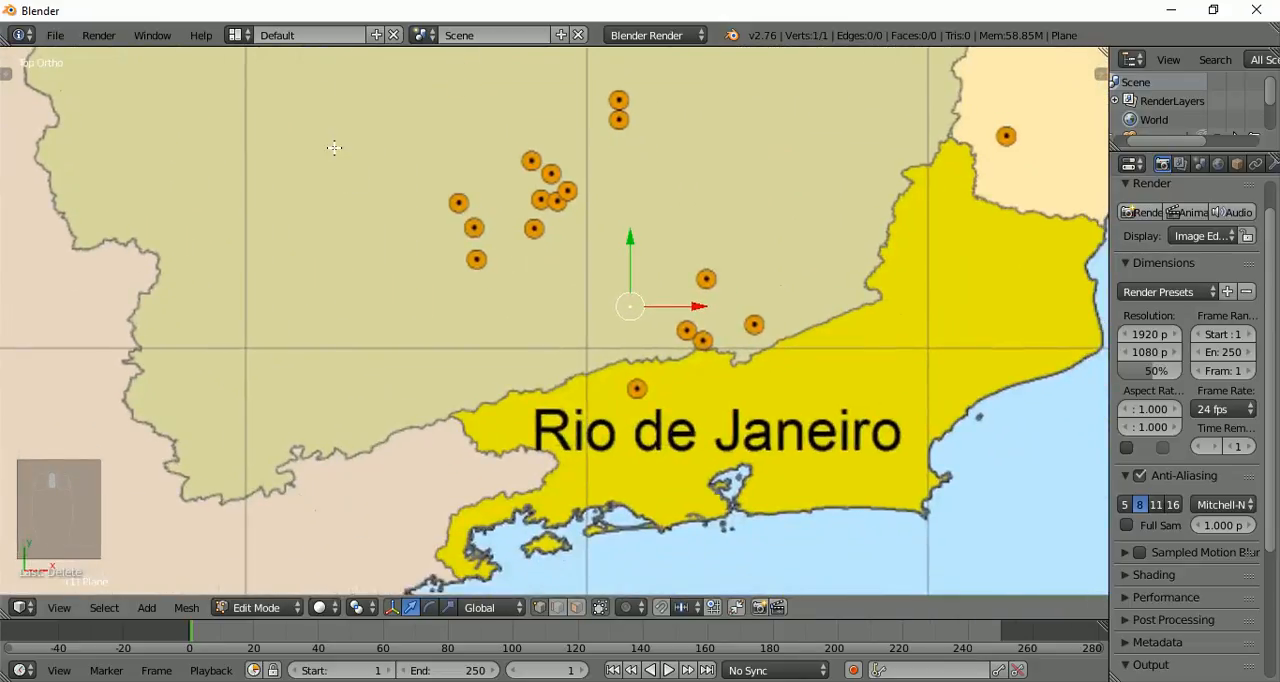
pyautogui.scroll(5, 553, 334)
pyautogui.keyDown('shift'); pyautogui.moveTo(803, 343); pyautogui.dragTo(632, 232, button='middle'); pyautogui.keyUp('shift')
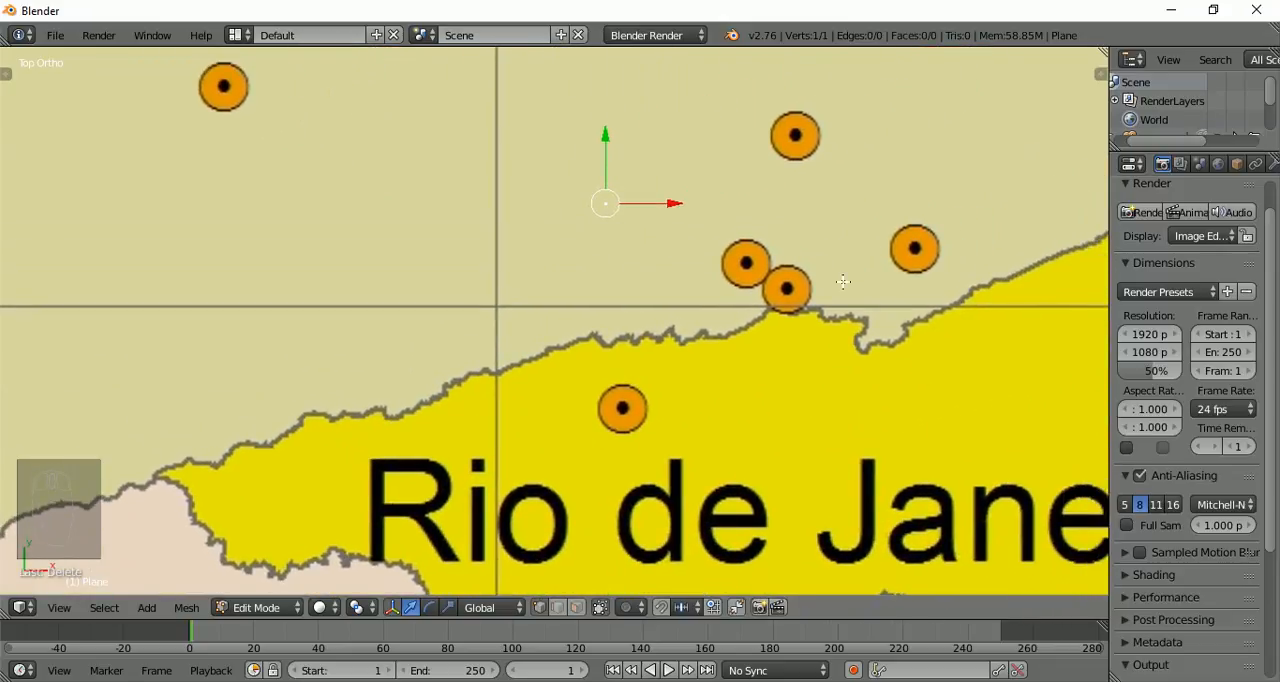
pyautogui.press('n')
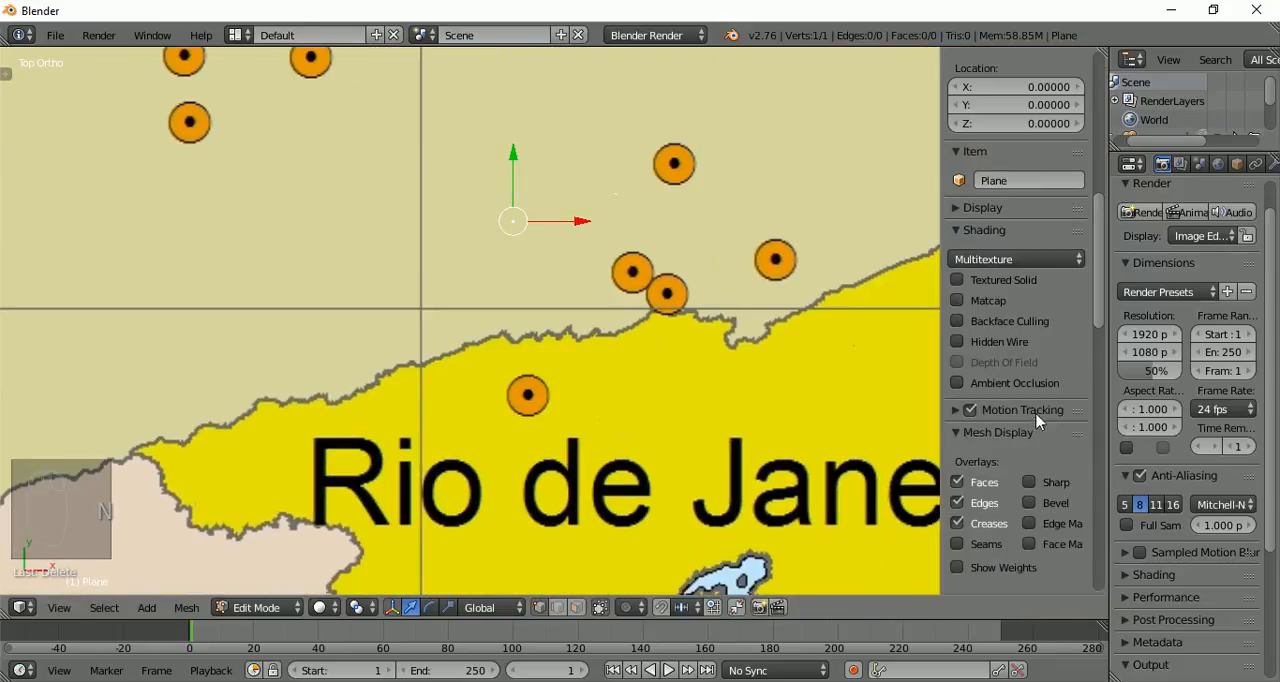
pyautogui.moveTo(1100, 293); pyautogui.dragTo(1104, 581)
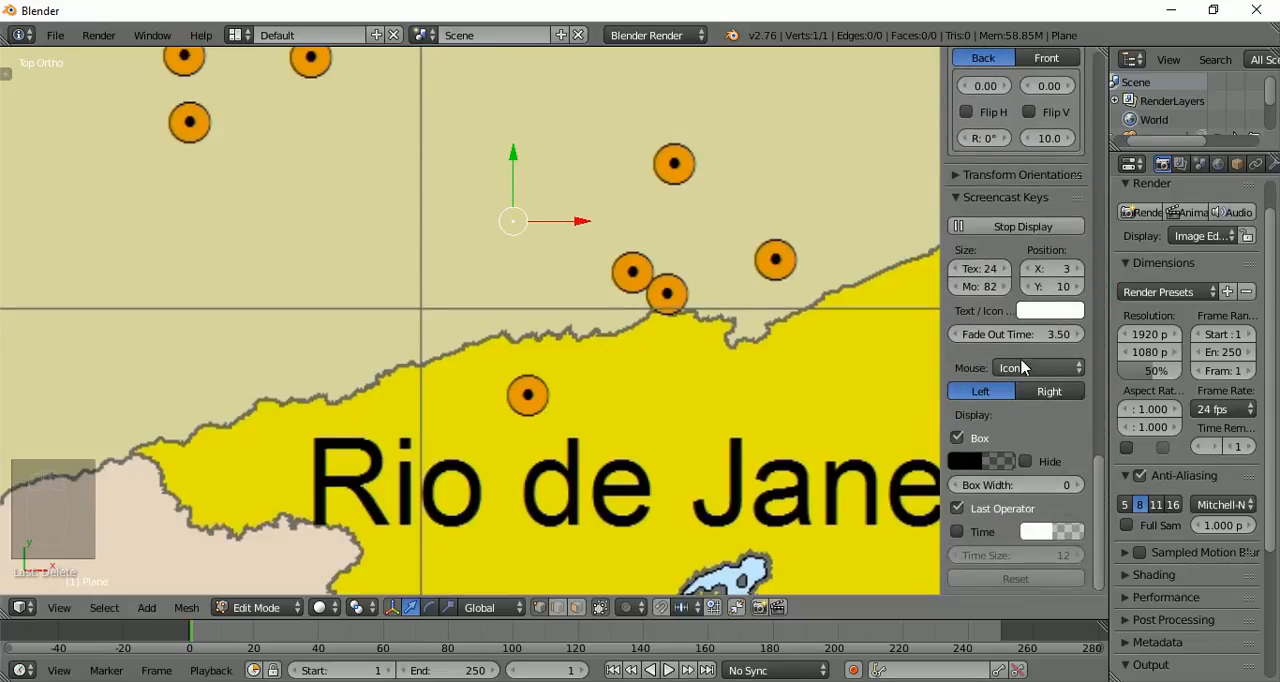
pyautogui.scroll(5, 1024, 368)
pyautogui.scroll(3, 1024, 368)
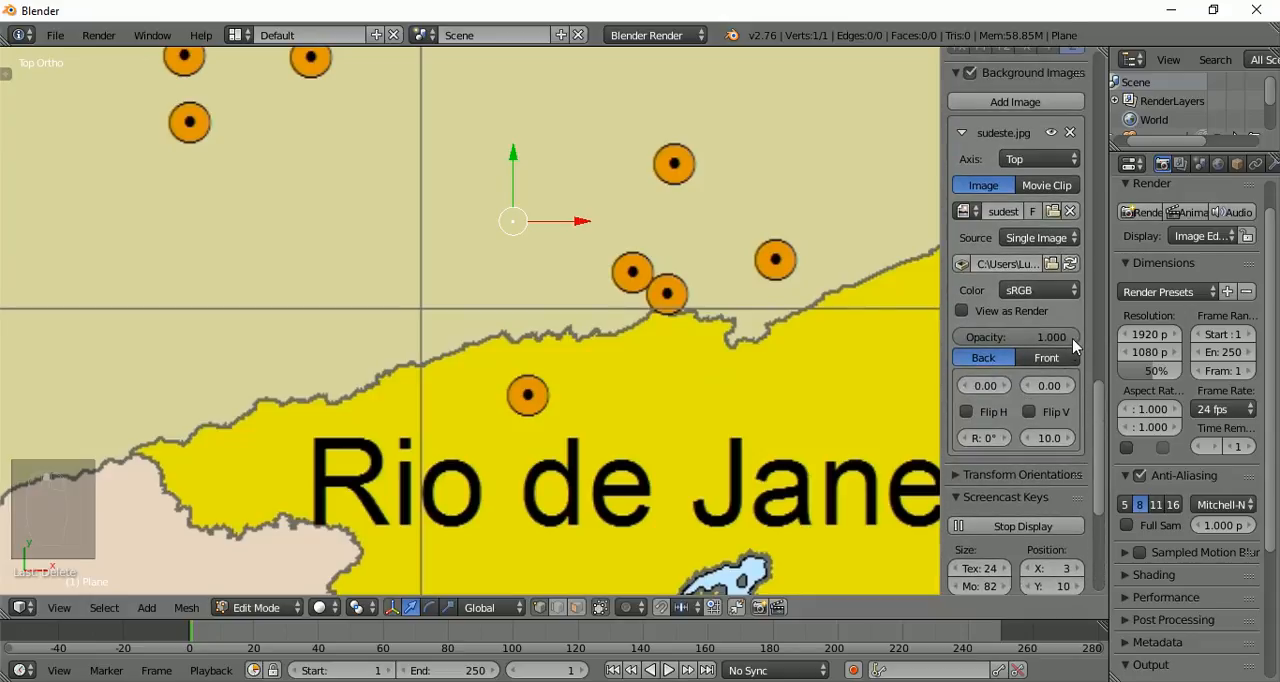
pyautogui.moveTo(1072, 338); pyautogui.dragTo(996, 335)
# Move the remaining vertex onto the São Paulo–Minas Gerais border line, just west of Rio de Janeiro
pyautogui.scroll(1, 109, 297)
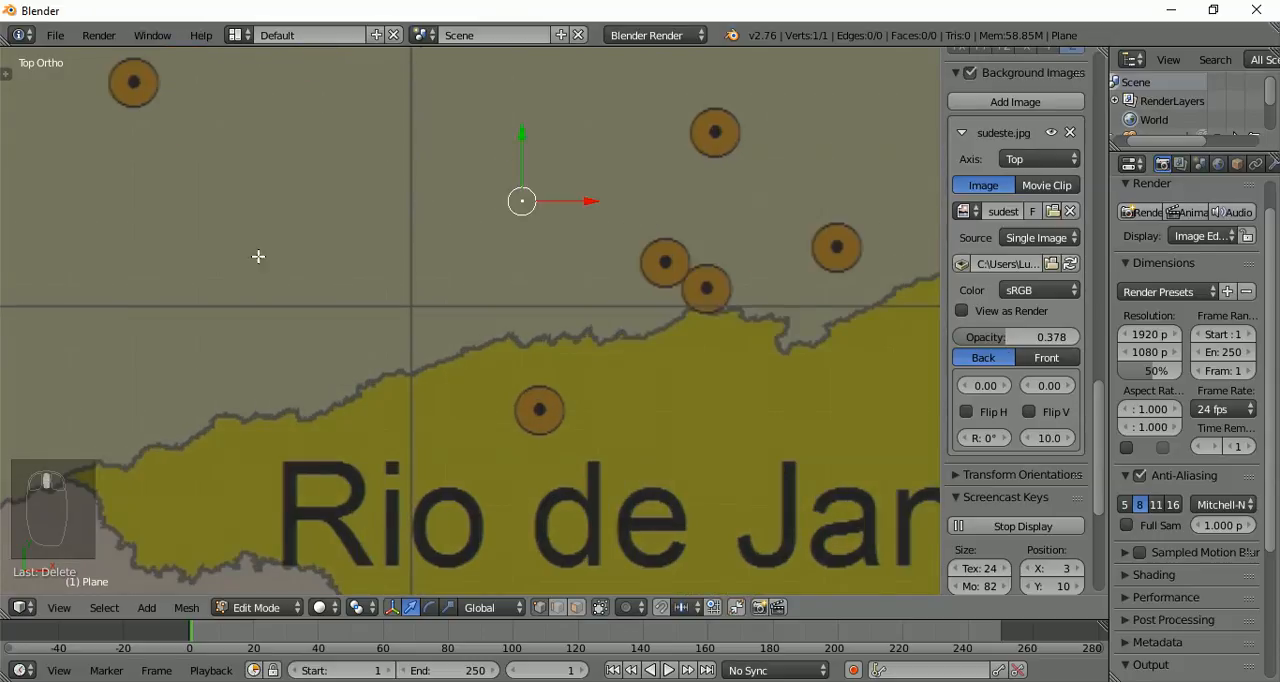
pyautogui.keyDown('shift'); pyautogui.moveTo(258, 258); pyautogui.dragTo(360, 253, button='middle'); pyautogui.keyUp('shift')
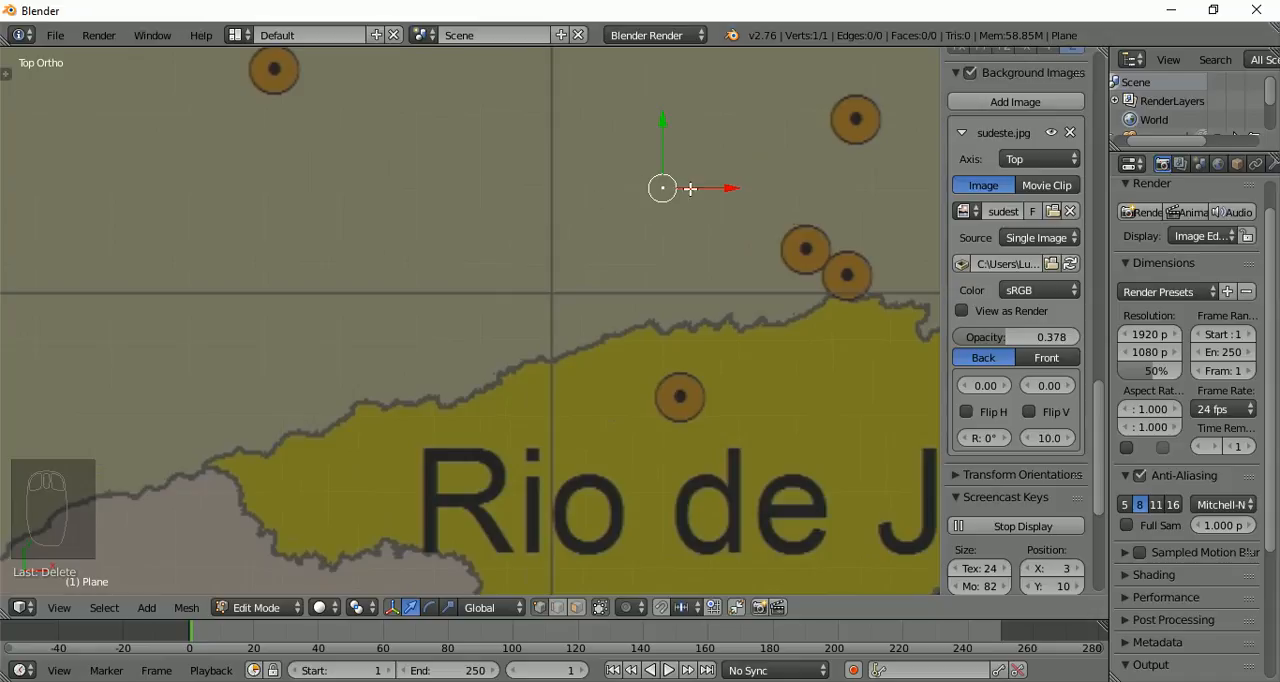
pyautogui.scroll(-2, 58, 360)
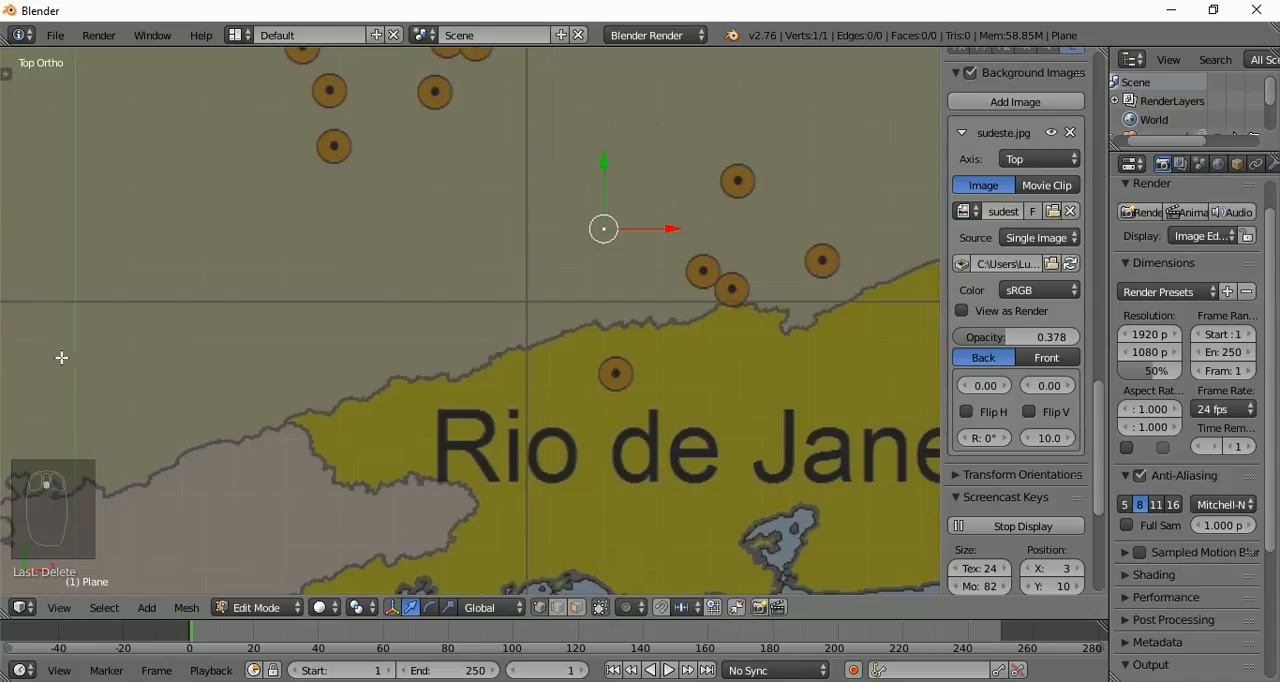
pyautogui.keyDown('shift'); pyautogui.moveTo(204, 360); pyautogui.dragTo(330, 324, button='middle'); pyautogui.keyUp('shift')
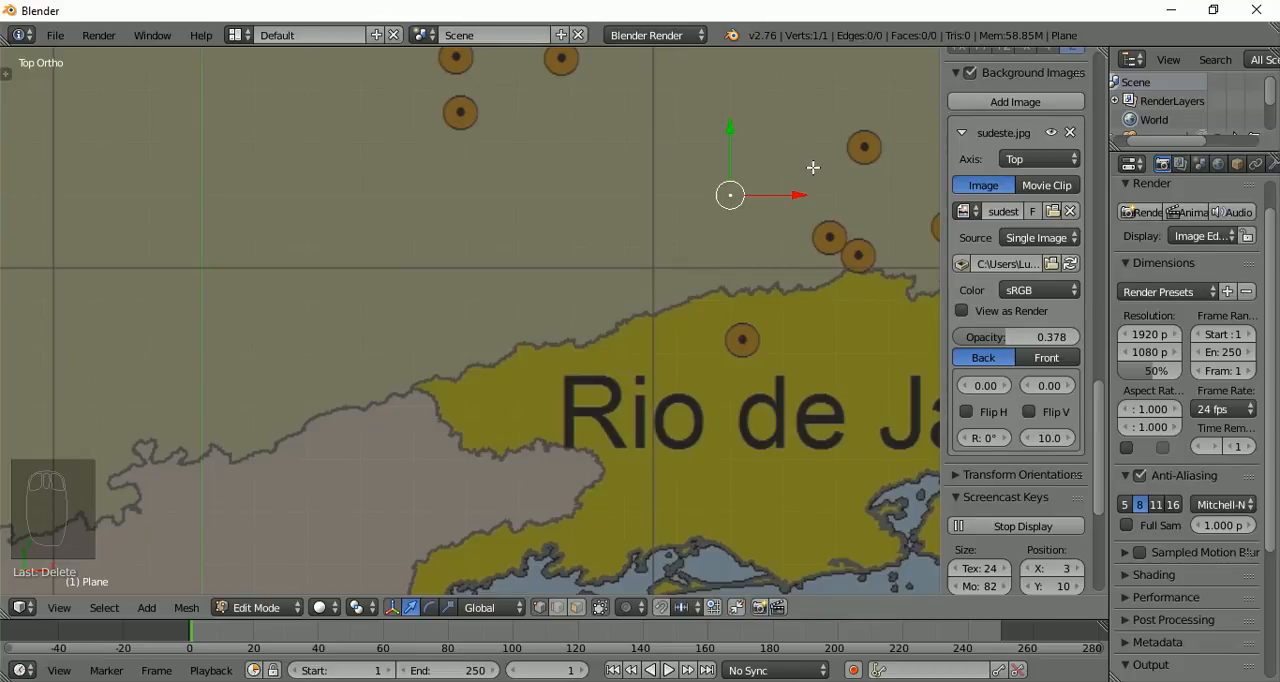
pyautogui.press('g')
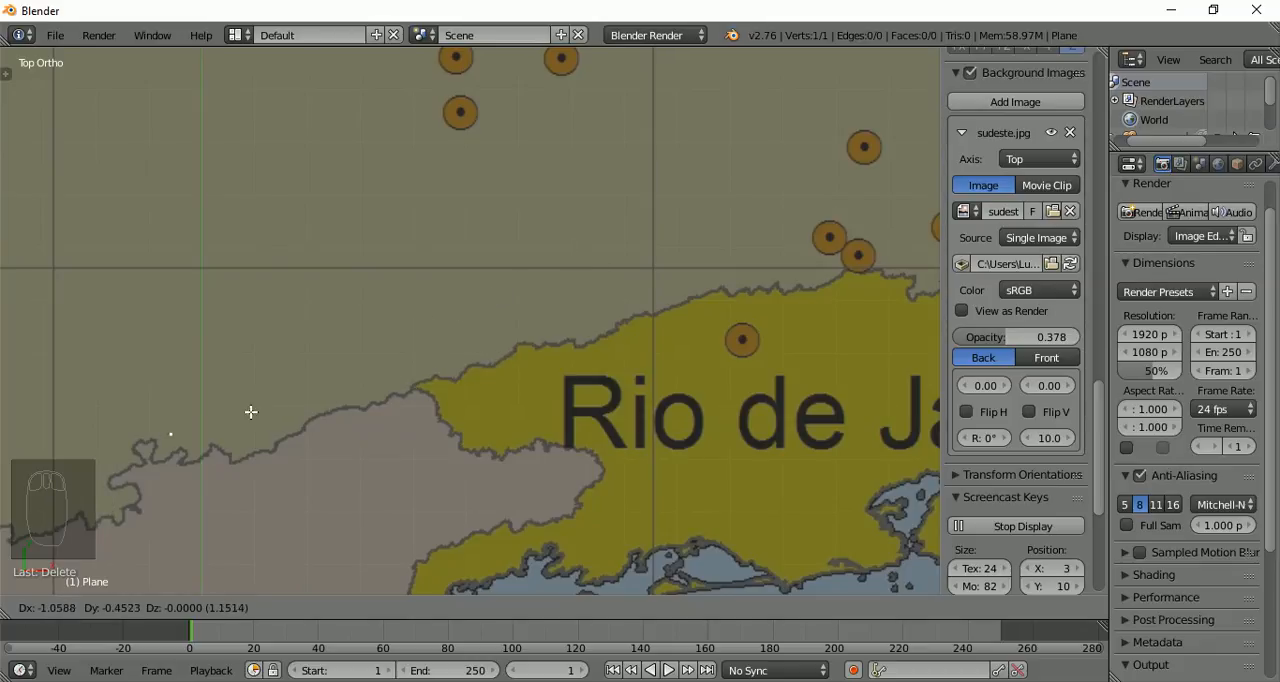
pyautogui.click(362, 410)
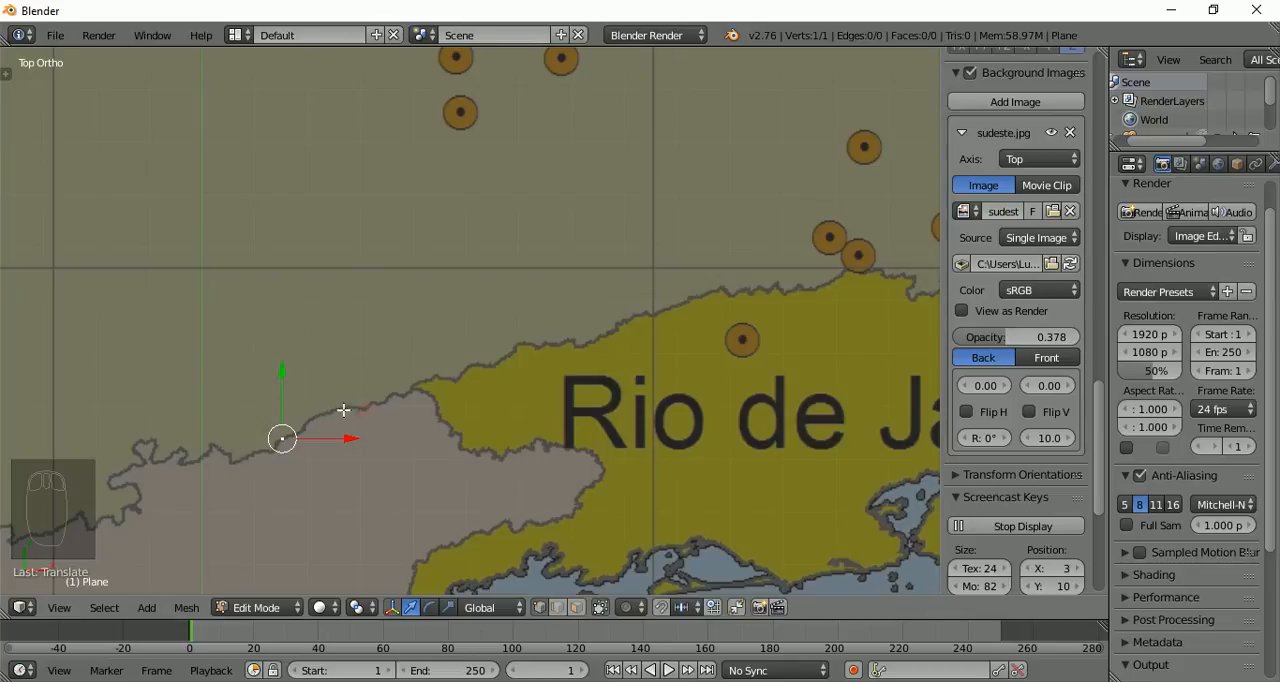
# Extrude two vertices westward from the starting vertex along the São Paulo–Minas Gerais border line
pyautogui.scroll(1, 350, 366)
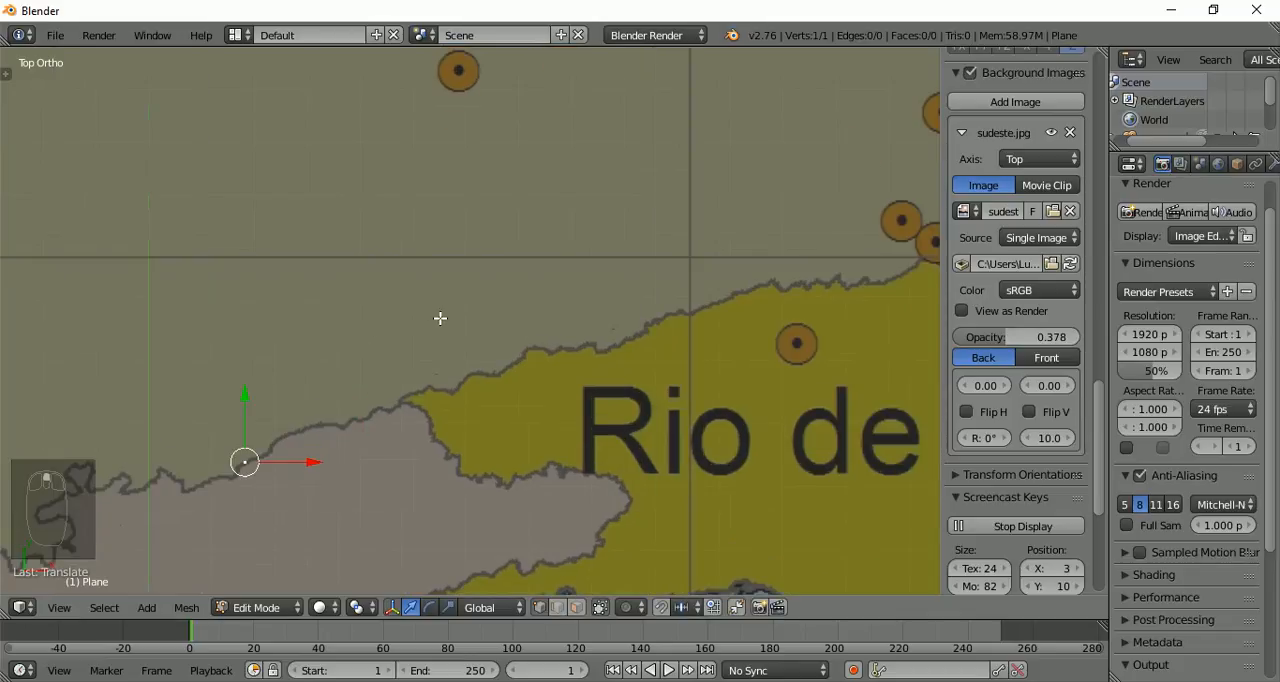
pyautogui.keyDown('shift'); pyautogui.moveTo(443, 314); pyautogui.dragTo(746, 187, button='middle'); pyautogui.keyUp('shift')
pyautogui.scroll(-3, 513, 296)
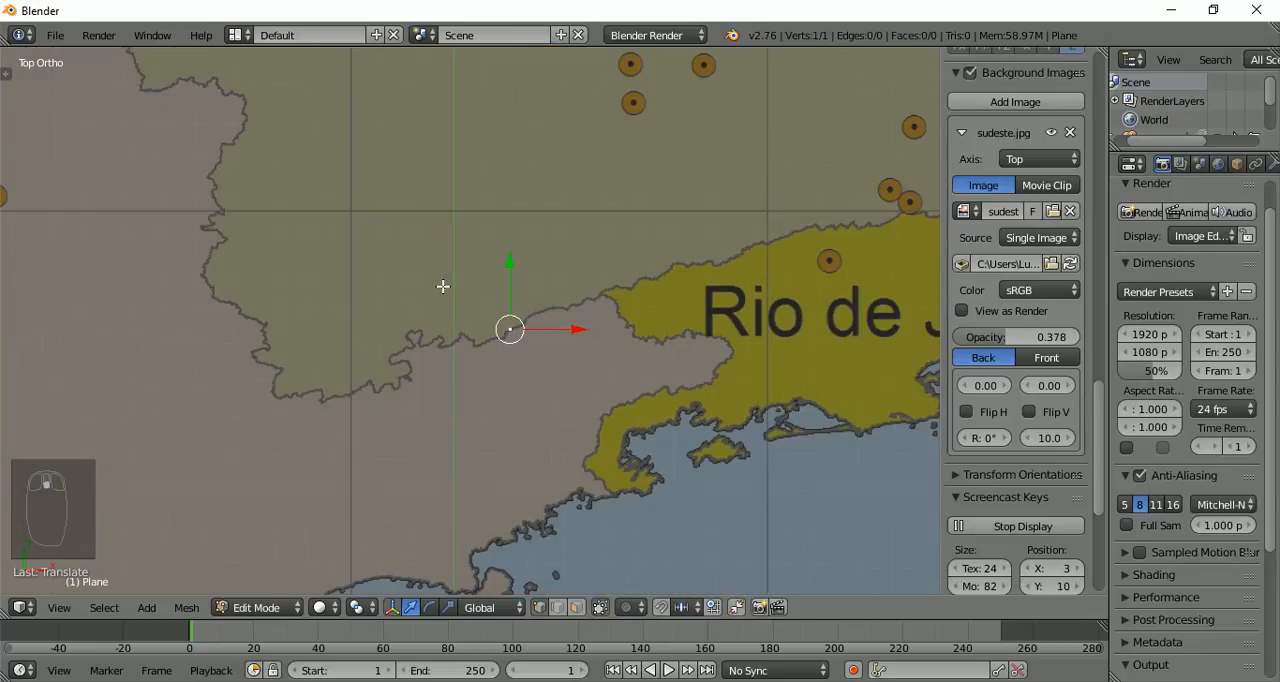
pyautogui.scroll(1, 443, 286)
pyautogui.scroll(2, 443, 286)
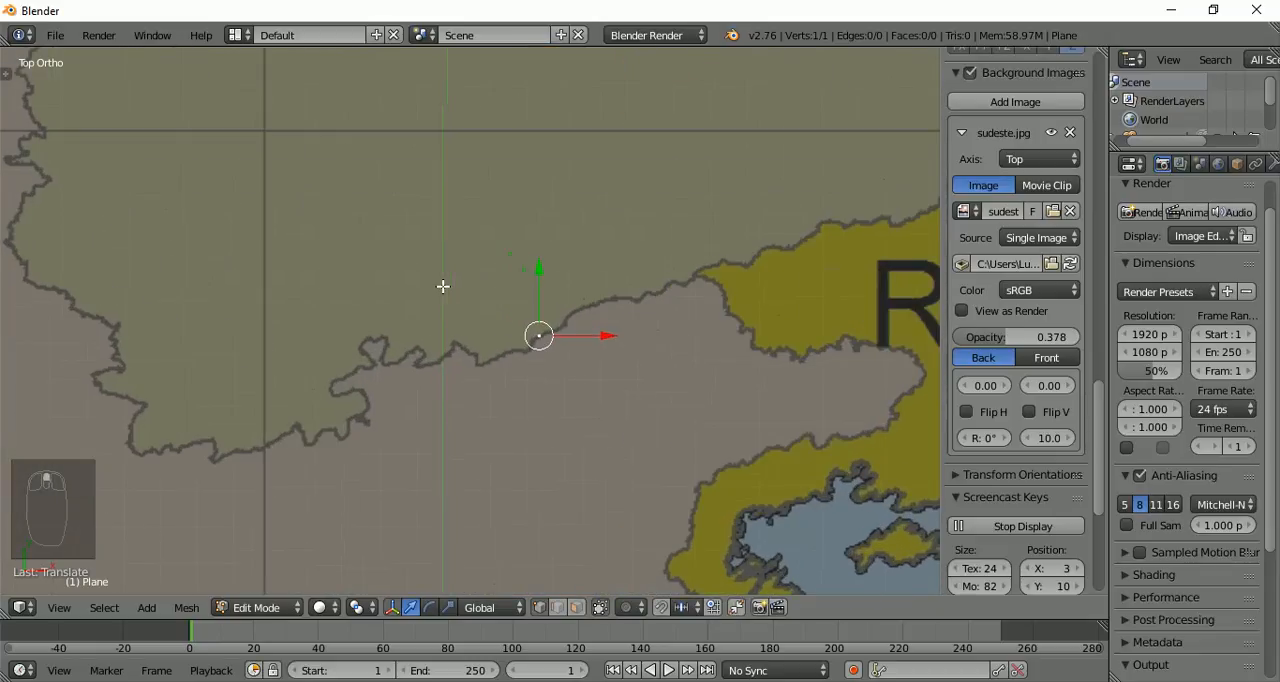
pyautogui.scroll(1, 443, 286)
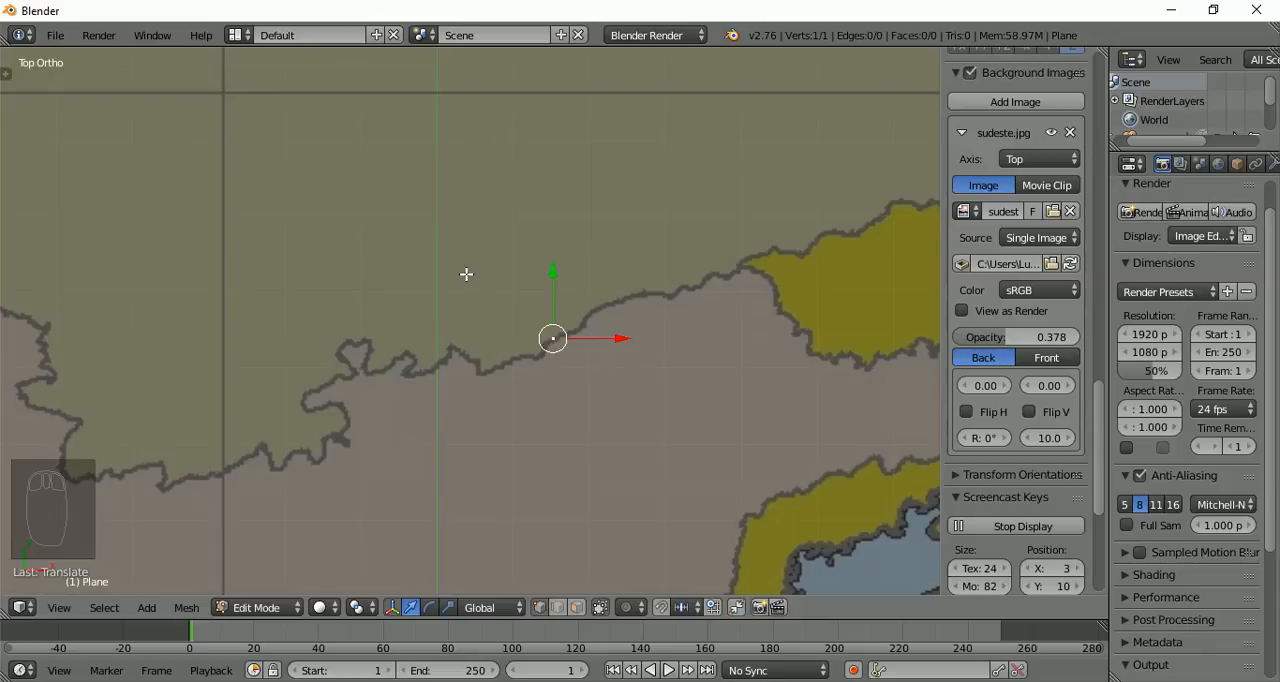
pyautogui.keyDown('ctrl'); pyautogui.rightClick(537, 357); pyautogui.keyUp('ctrl')
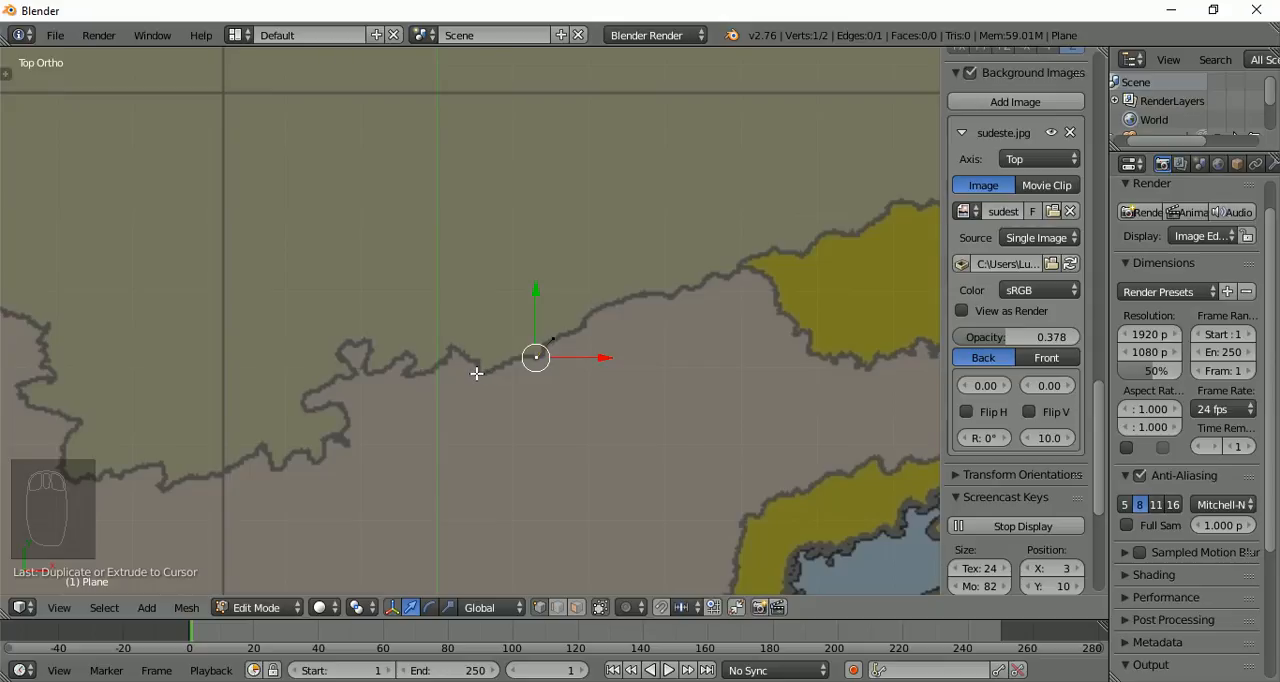
pyautogui.keyDown('ctrl'); pyautogui.rightClick(480, 373); pyautogui.keyUp('ctrl')
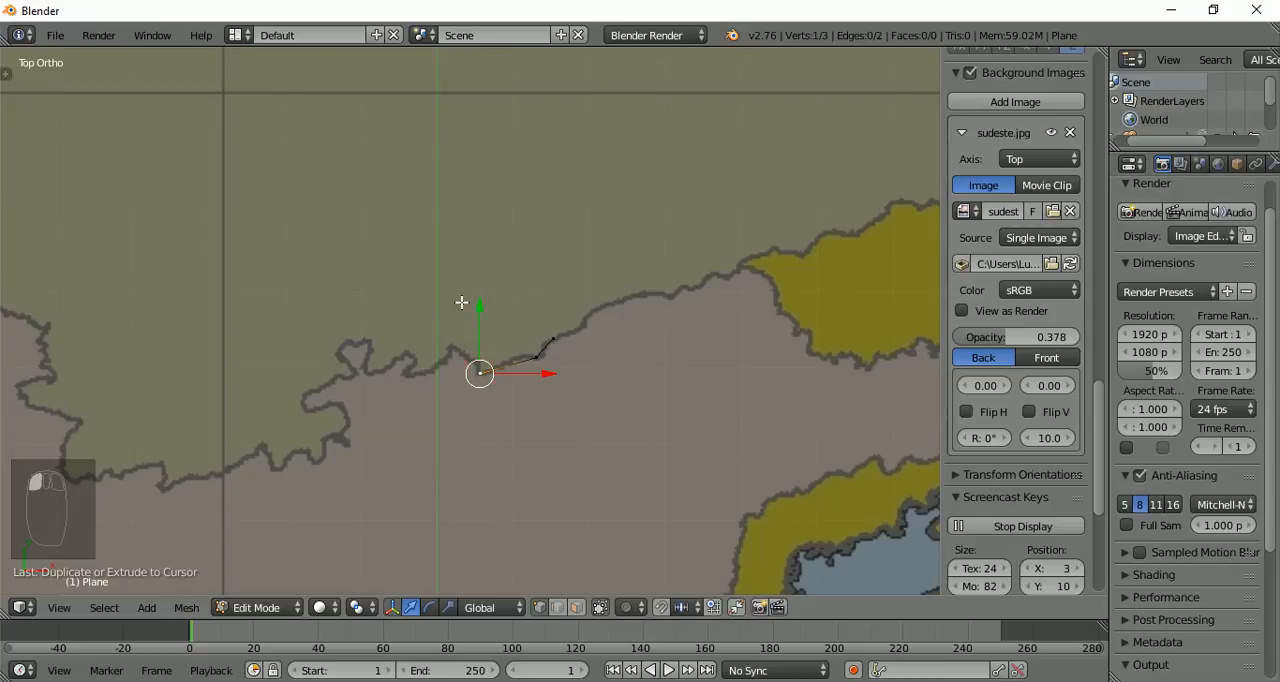
# Continue the outline west with seven vertices over the pointed peak and around the small hooked bump in the border
pyautogui.scroll(6, 629, 481)
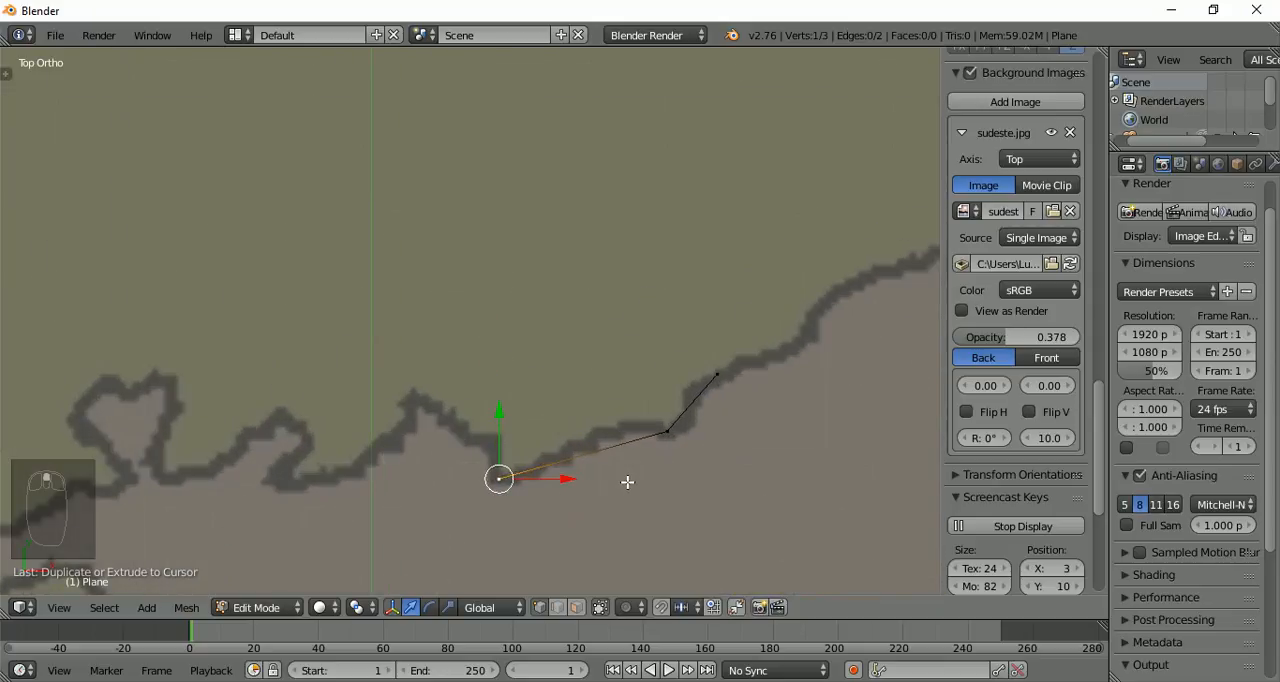
pyautogui.keyDown('shift'); pyautogui.moveTo(670, 410); pyautogui.dragTo(534, 286, button='middle'); pyautogui.keyUp('shift')
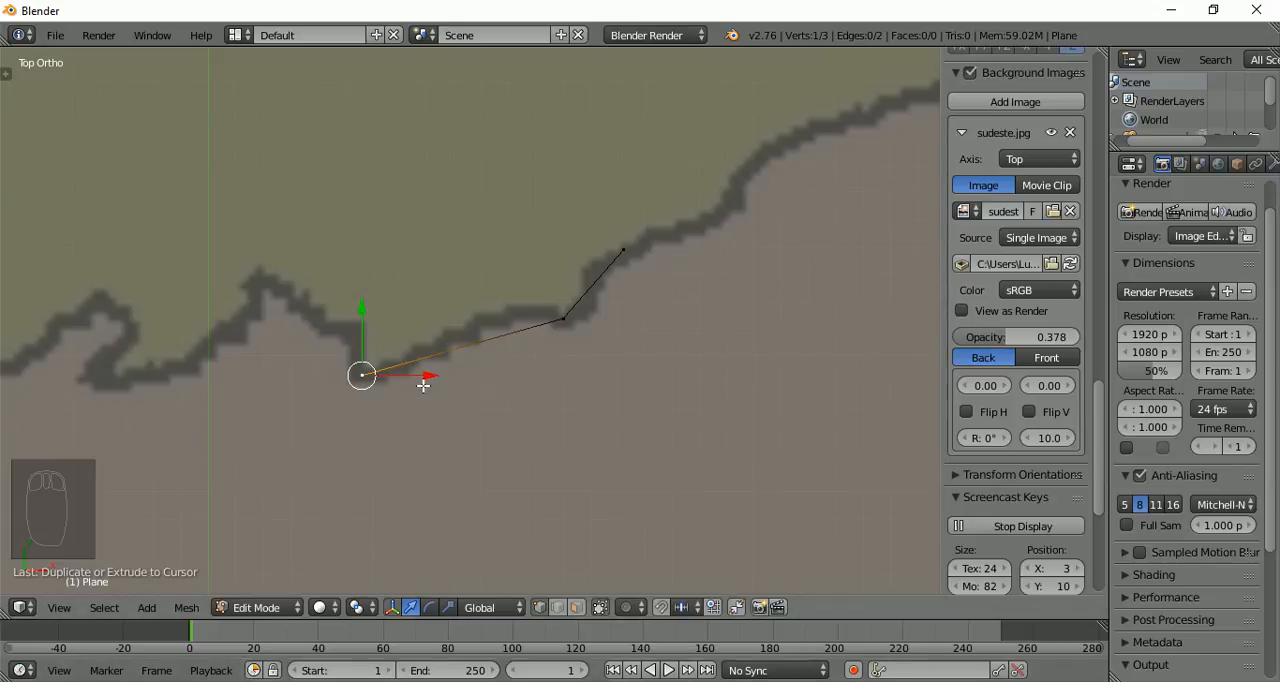
pyautogui.keyDown('ctrl'); pyautogui.click(348, 334); pyautogui.keyUp('ctrl')
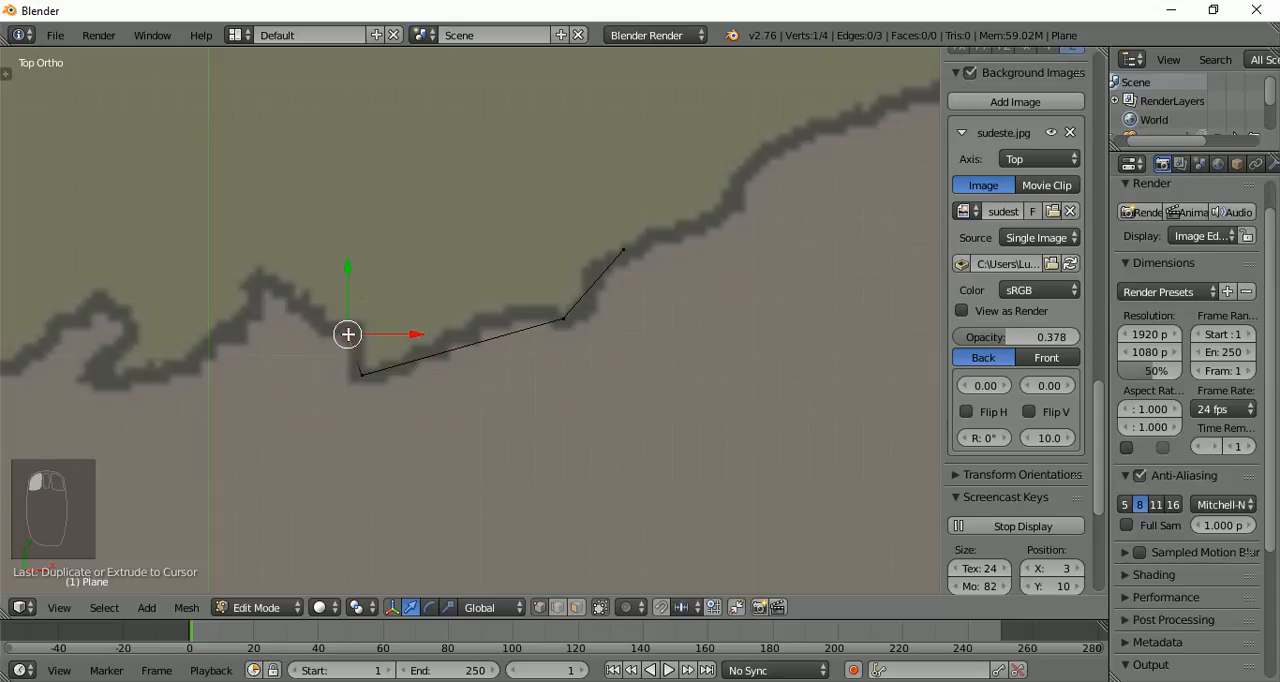
pyautogui.keyDown('ctrl'); pyautogui.click(260, 283); pyautogui.keyUp('ctrl')
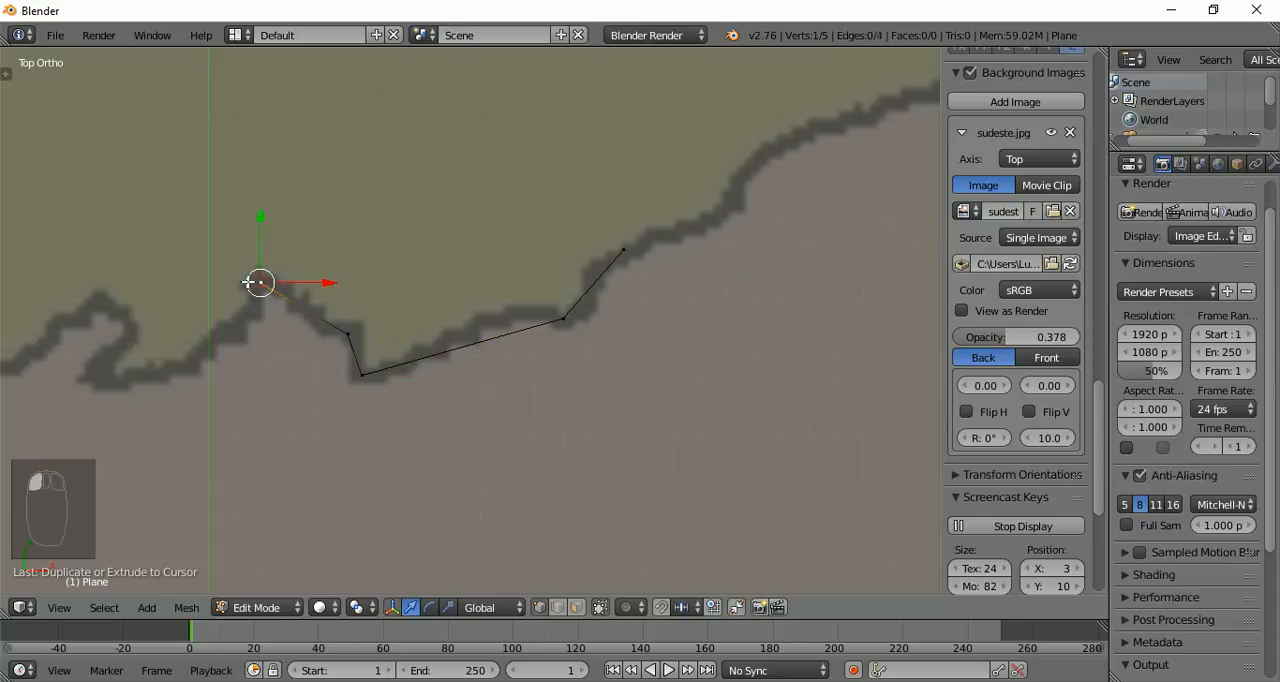
pyautogui.keyDown('ctrl'); pyautogui.click(183, 369); pyautogui.keyUp('ctrl')
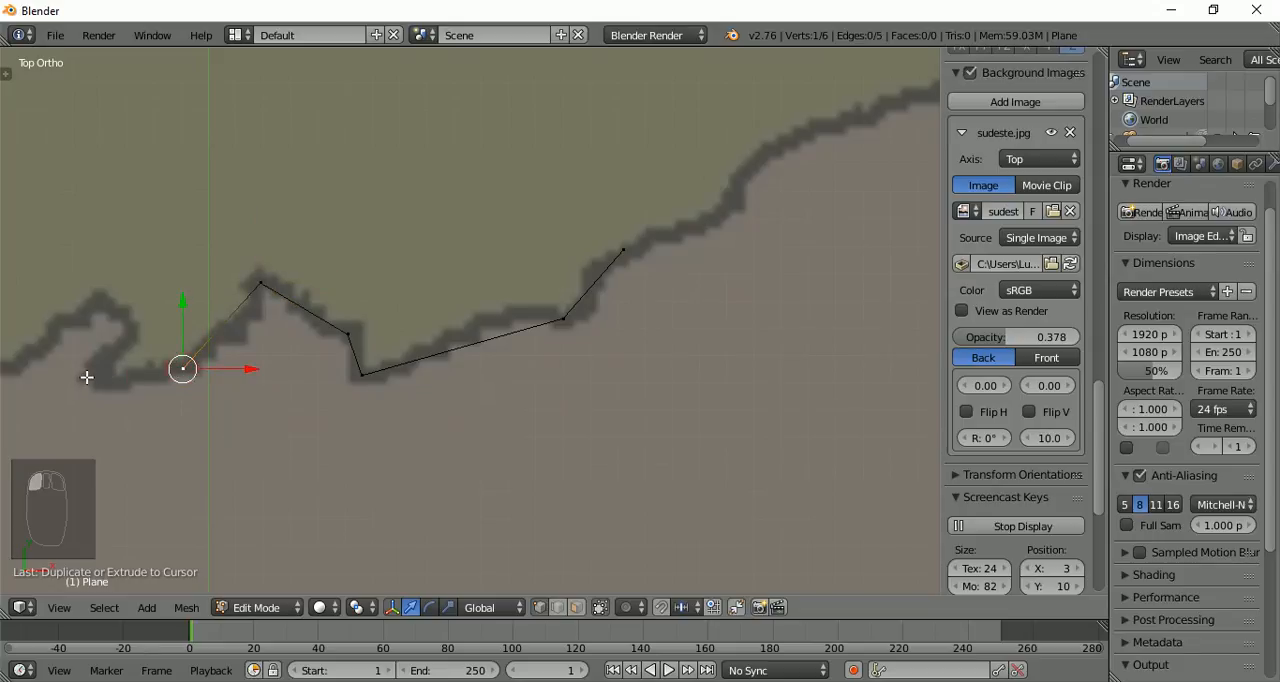
pyautogui.keyDown('ctrl'); pyautogui.click(86, 377); pyautogui.keyUp('ctrl')
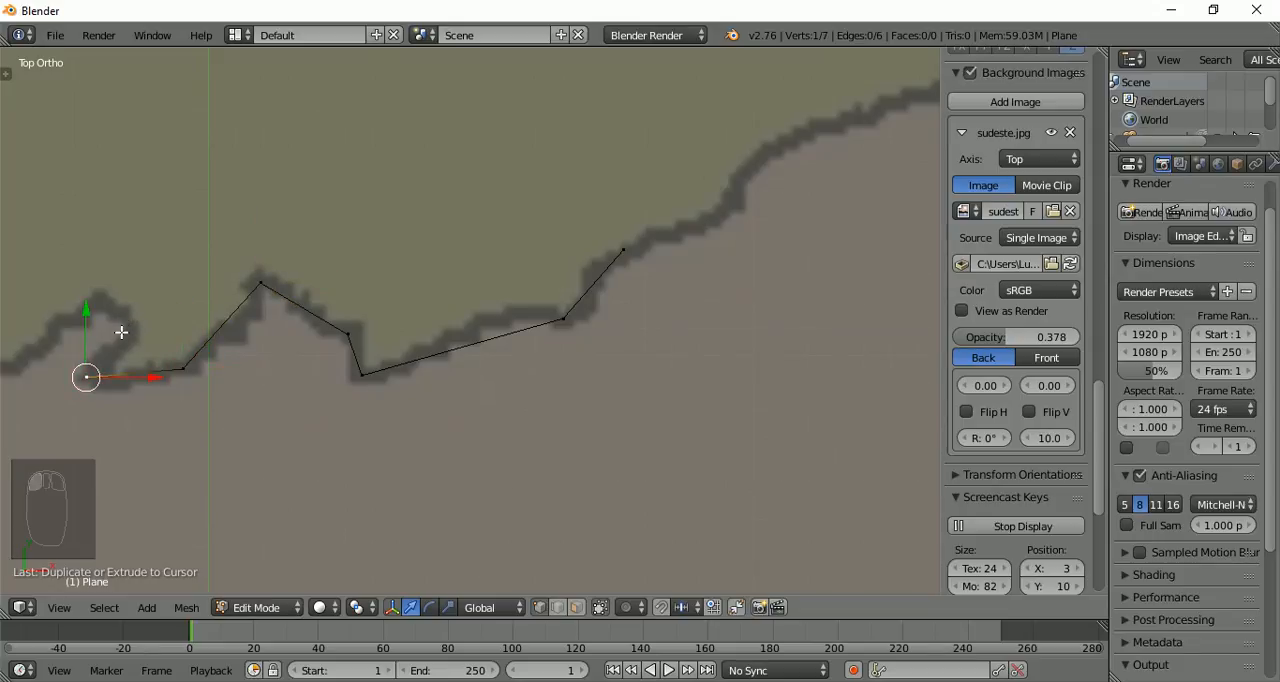
pyautogui.keyDown('ctrl'); pyautogui.click(127, 334); pyautogui.keyUp('ctrl')
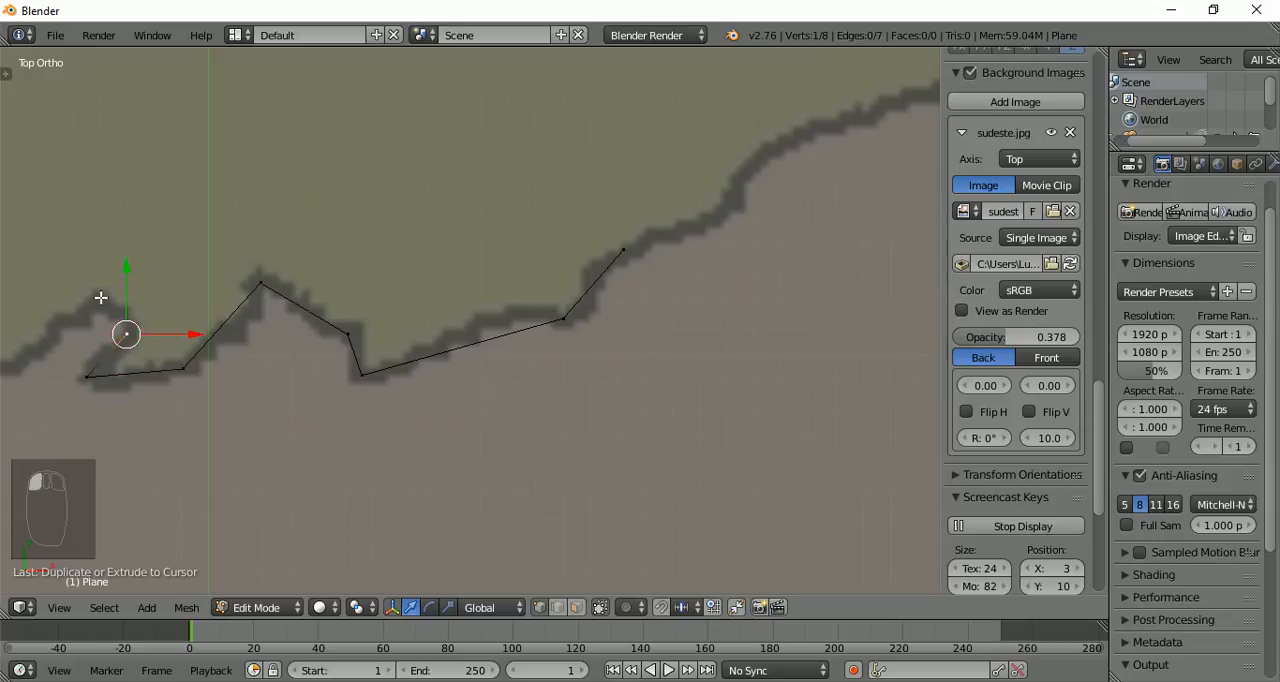
pyautogui.keyDown('ctrl'); pyautogui.click(101, 297); pyautogui.keyUp('ctrl')
pyautogui.keyDown('ctrl'); pyautogui.click(16, 365); pyautogui.keyUp('ctrl')
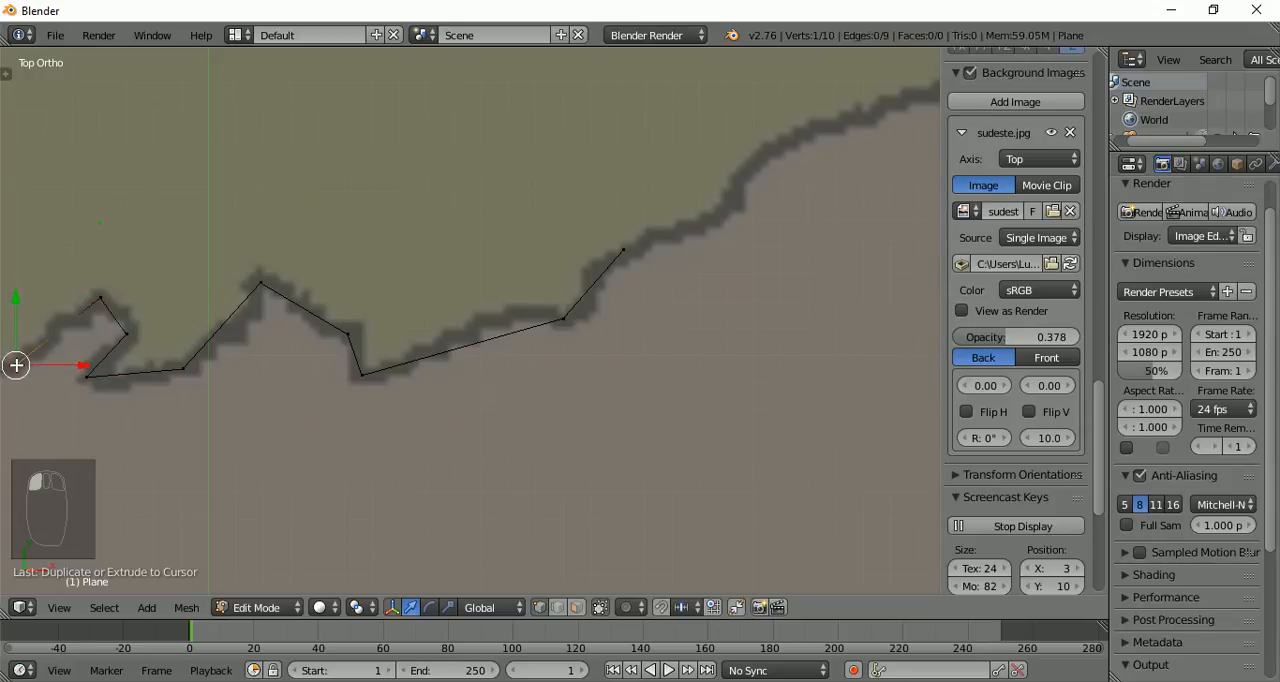
# Trace the border around the heart-shaped bulge with seven extruded vertices, ending at the west side of its narrow base
pyautogui.keyDown('shift'); pyautogui.moveTo(16, 365); pyautogui.dragTo(563, 345, button='middle'); pyautogui.keyUp('shift')
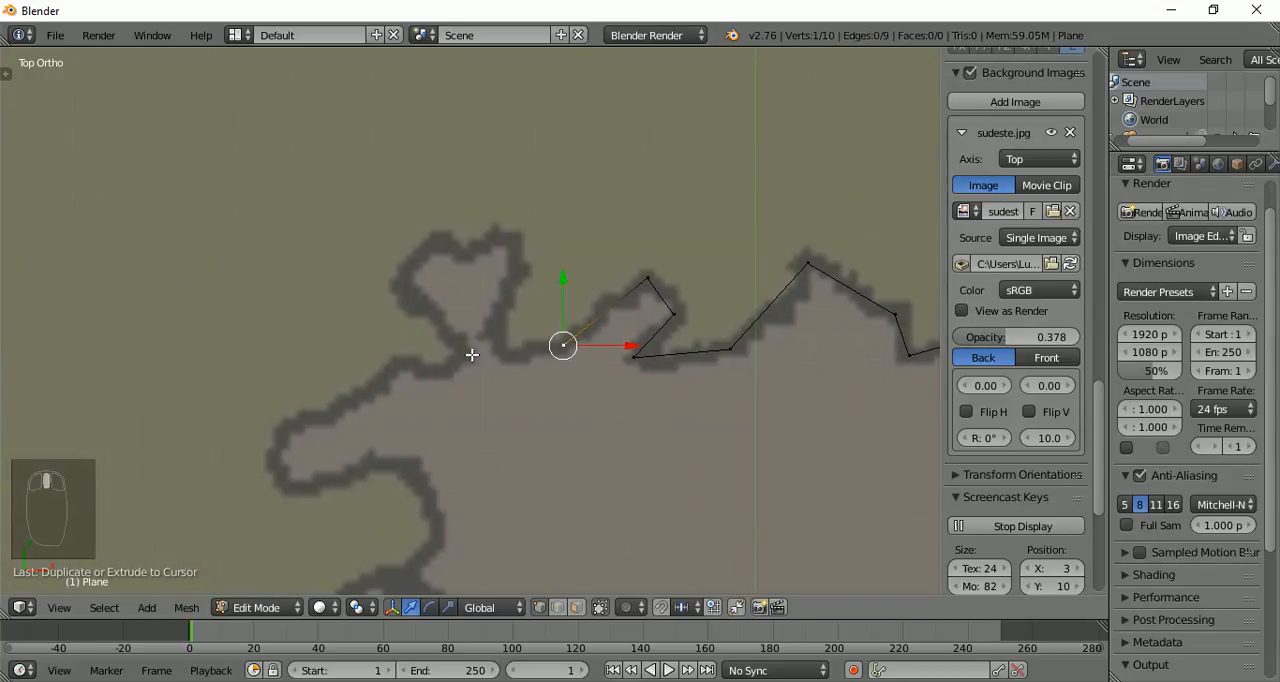
pyautogui.keyDown('ctrl'); pyautogui.click(504, 352); pyautogui.keyUp('ctrl')
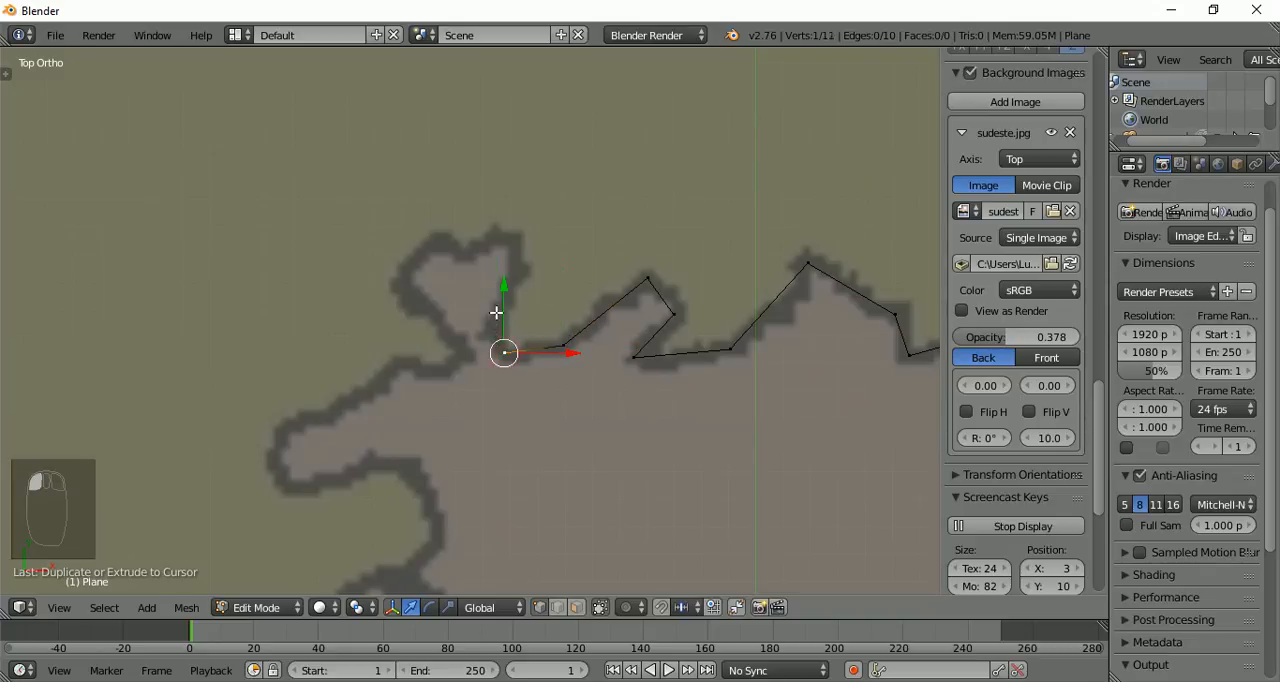
pyautogui.keyDown('ctrl'); pyautogui.click(496, 312); pyautogui.keyUp('ctrl')
pyautogui.keyDown('ctrl'); pyautogui.click(520, 269); pyautogui.keyUp('ctrl')
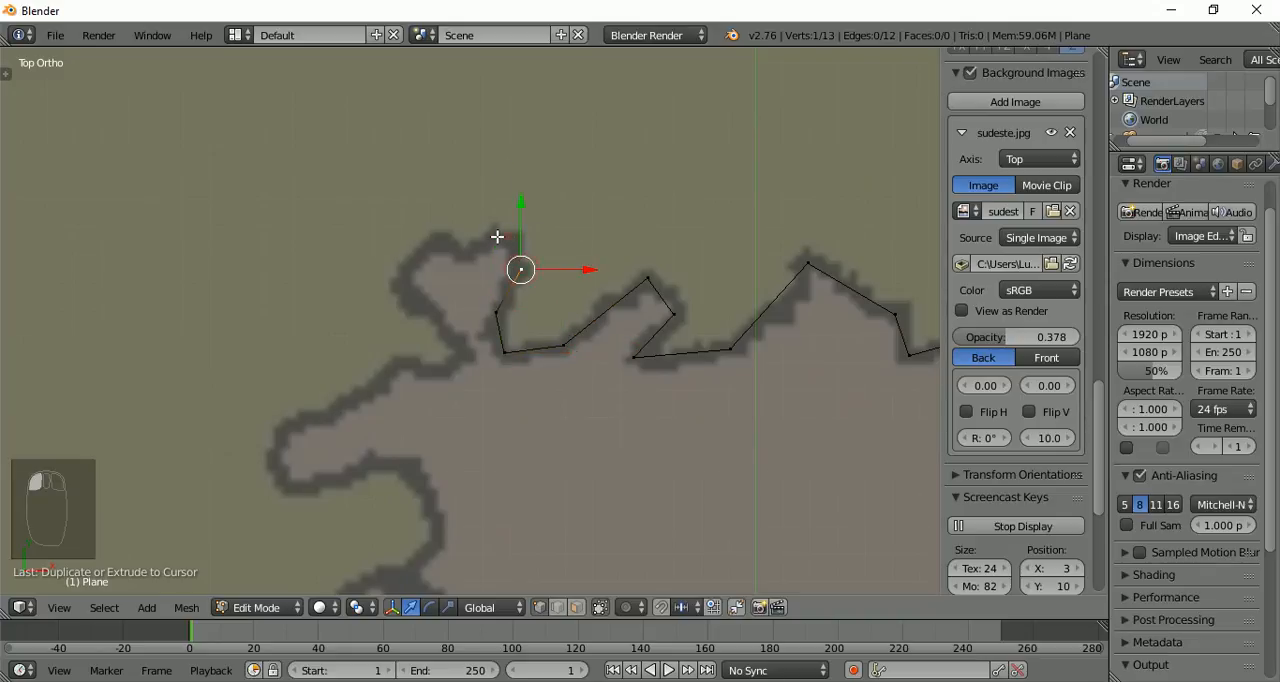
pyautogui.keyDown('ctrl'); pyautogui.click(507, 237); pyautogui.keyUp('ctrl')
pyautogui.keyDown('ctrl'); pyautogui.click(434, 244); pyautogui.keyUp('ctrl')
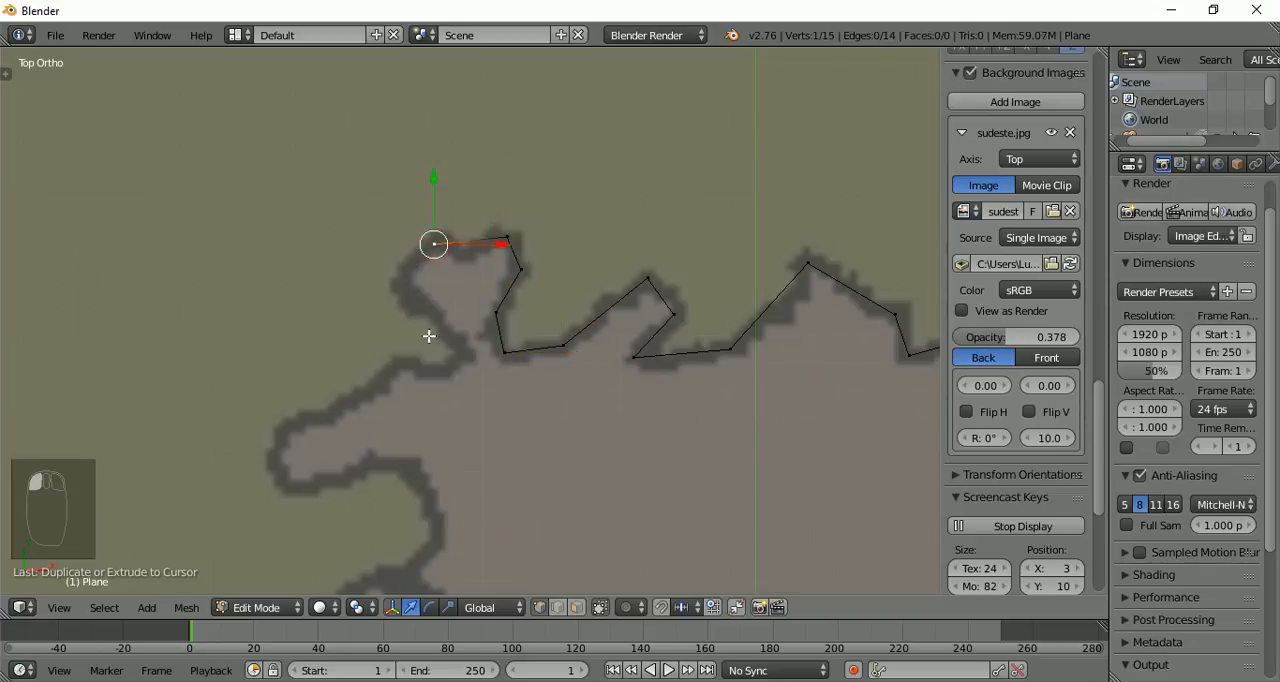
pyautogui.keyDown('ctrl'); pyautogui.click(417, 305); pyautogui.keyUp('ctrl')
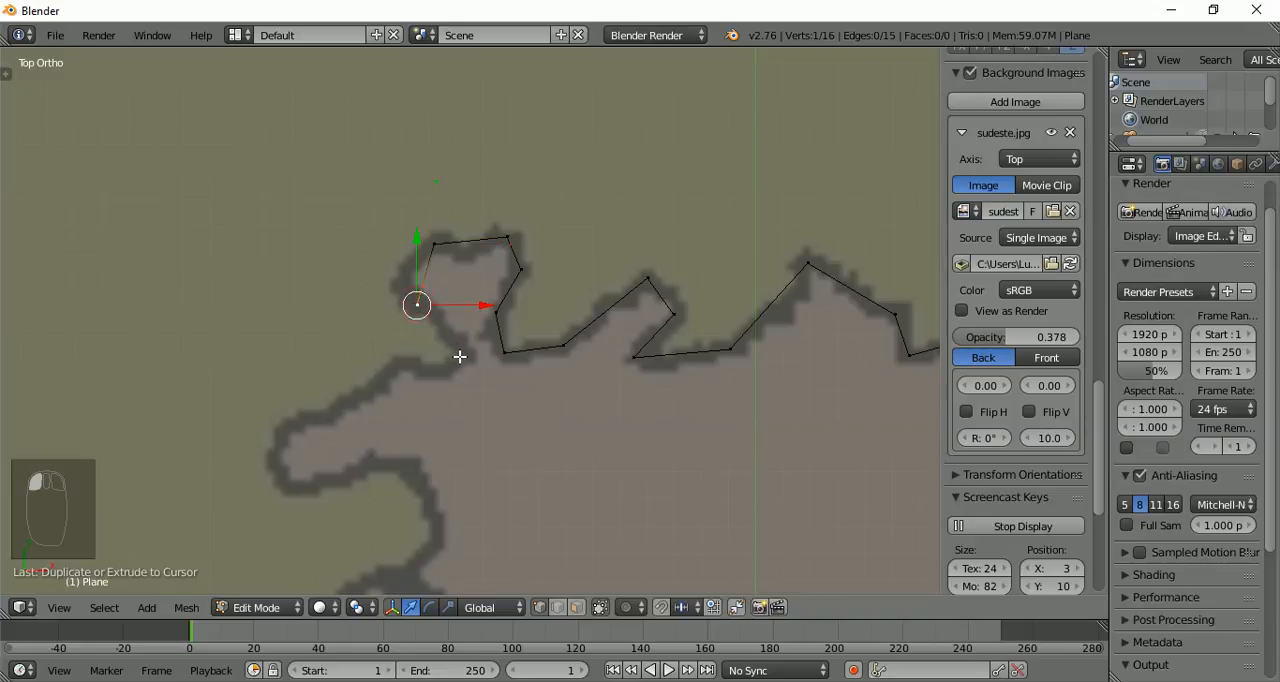
pyautogui.keyDown('ctrl'); pyautogui.click(459, 356); pyautogui.keyUp('ctrl')
# Trace the finger-shaped projection southwest of the heart-shaped bulge with five vertices, ending on the curve below it
pyautogui.keyDown('ctrl'); pyautogui.click(401, 365); pyautogui.keyUp('ctrl')
pyautogui.keyDown('ctrl'); pyautogui.click(283, 440); pyautogui.keyUp('ctrl')
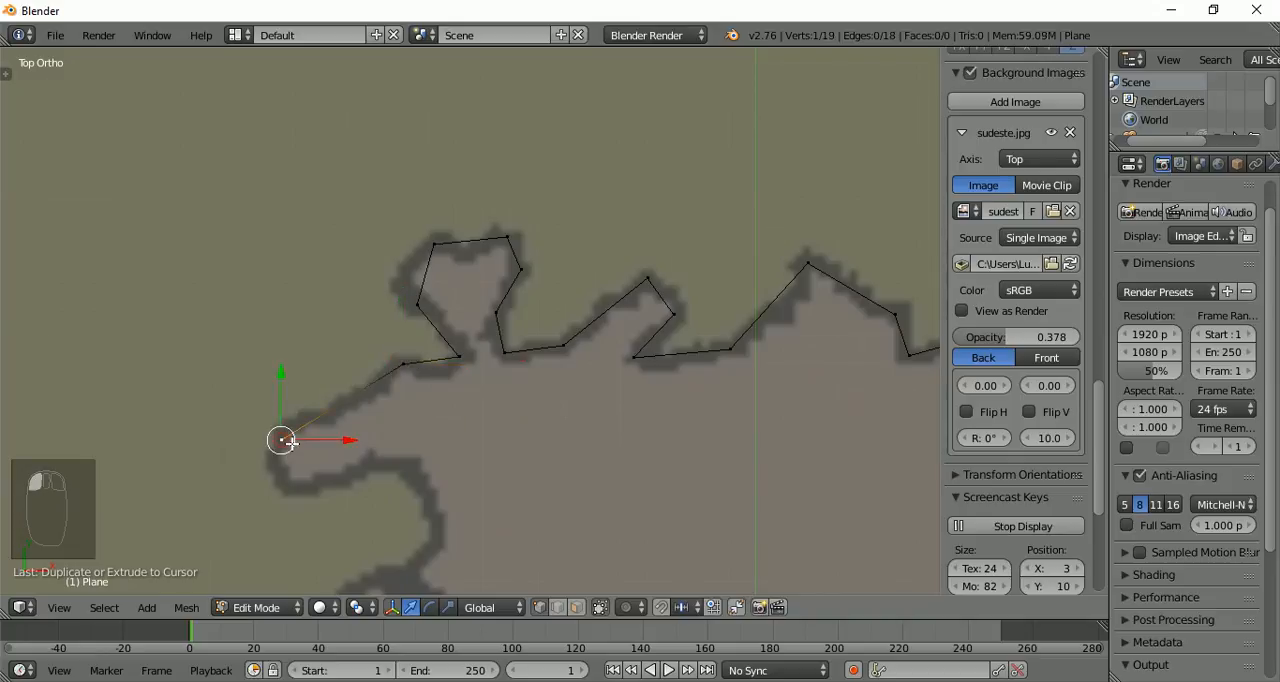
pyautogui.keyDown('ctrl'); pyautogui.click(292, 488); pyautogui.keyUp('ctrl')
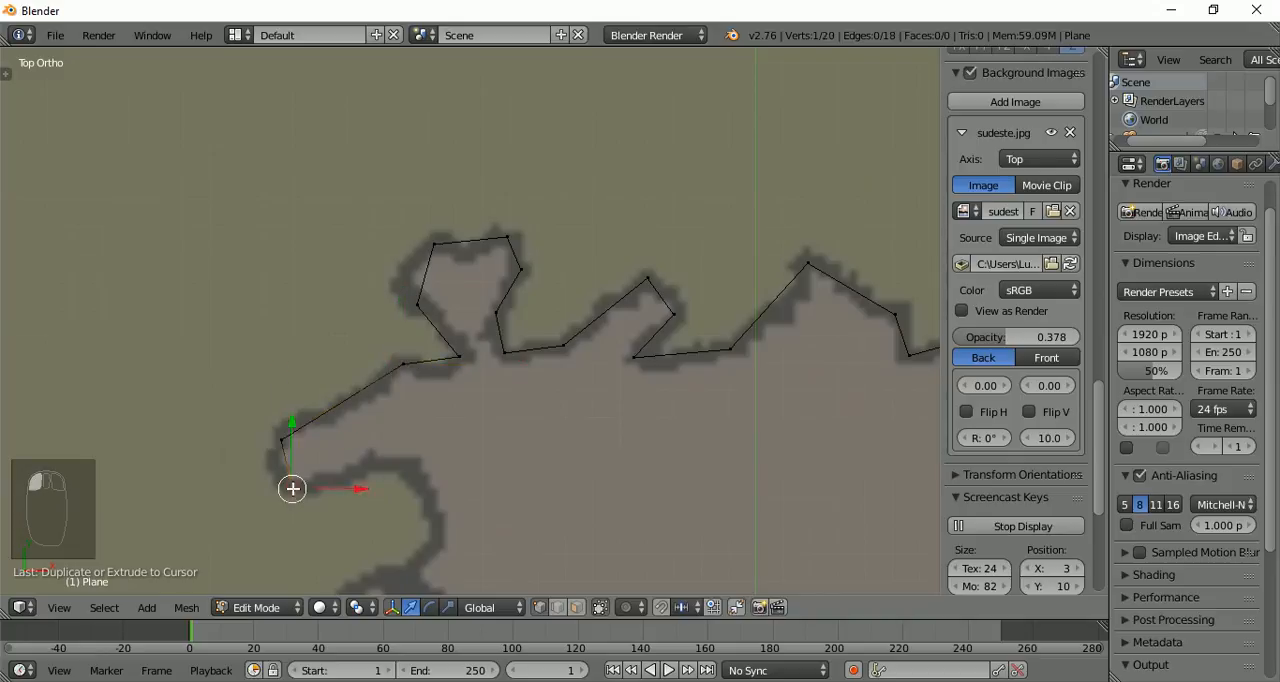
pyautogui.keyDown('ctrl'); pyautogui.click(397, 462); pyautogui.keyUp('ctrl')
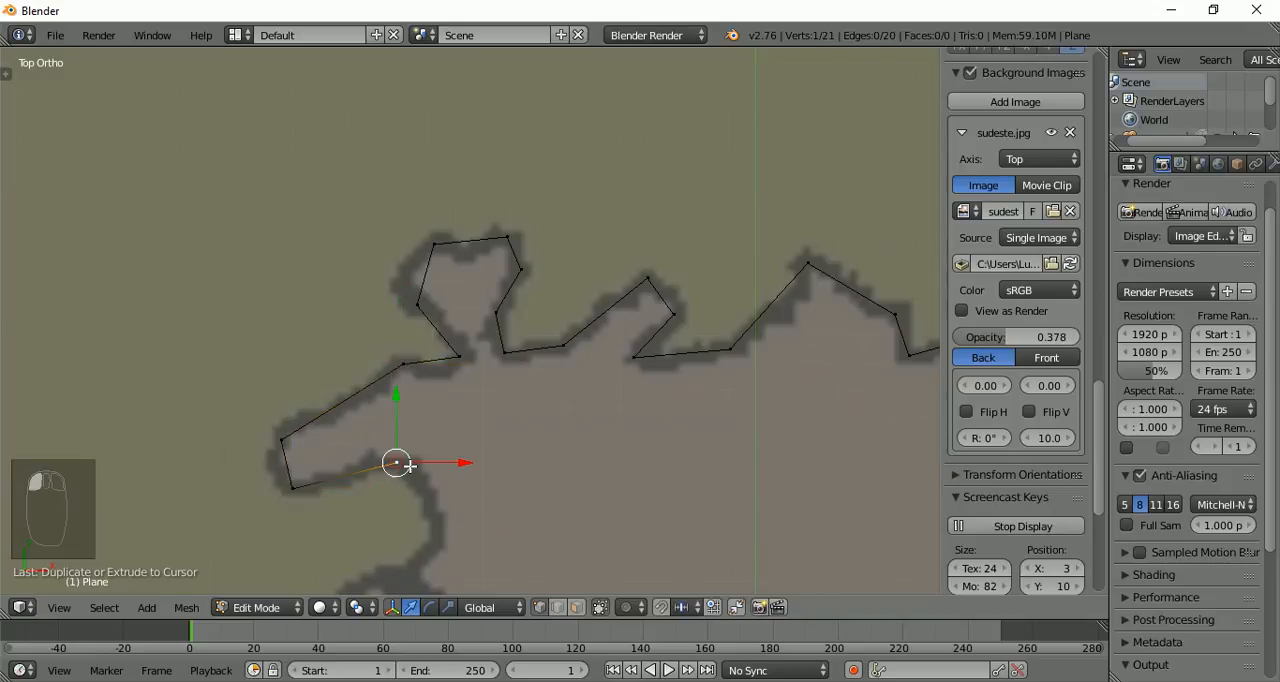
pyautogui.keyDown('ctrl'); pyautogui.click(438, 534); pyautogui.keyUp('ctrl')
# Extend the outline with three vertices down the step below the finger-shaped projection and nudge the last one slightly east along X
pyautogui.scroll(-5, 417, 458)
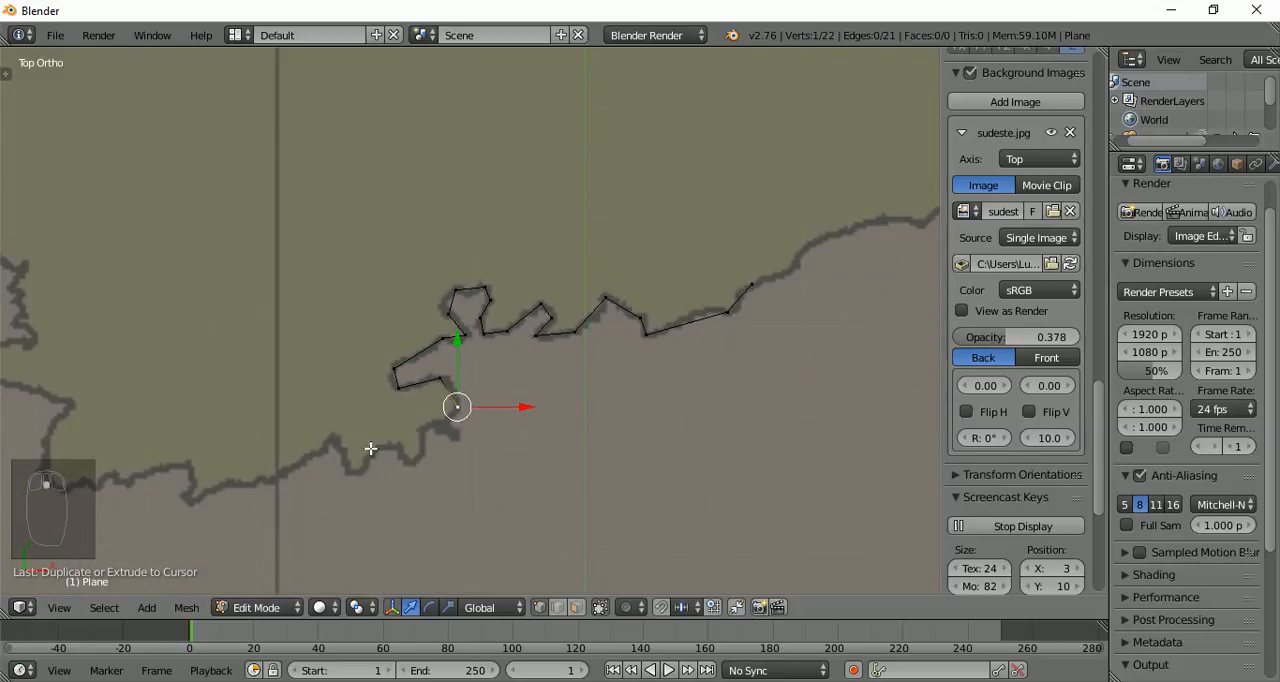
pyautogui.keyDown('shift'); pyautogui.moveTo(359, 426); pyautogui.dragTo(470, 360, button='middle'); pyautogui.keyUp('shift')
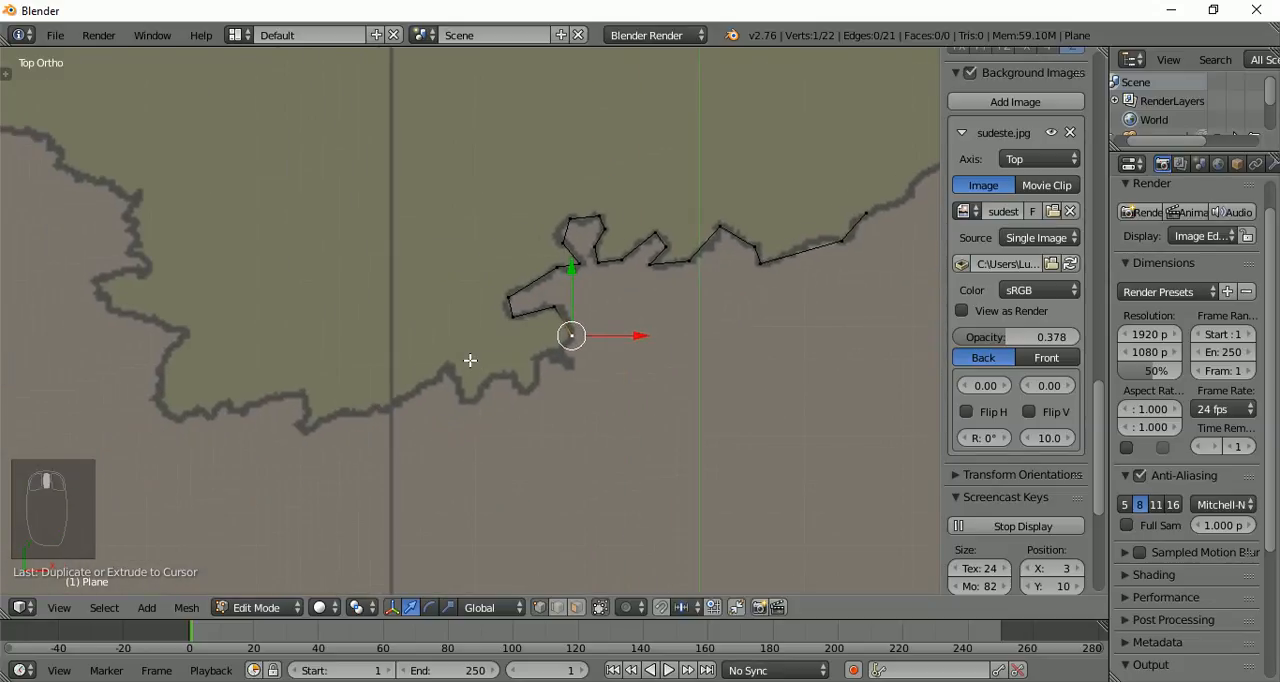
pyautogui.keyDown('ctrl'); pyautogui.click(559, 355); pyautogui.keyUp('ctrl')
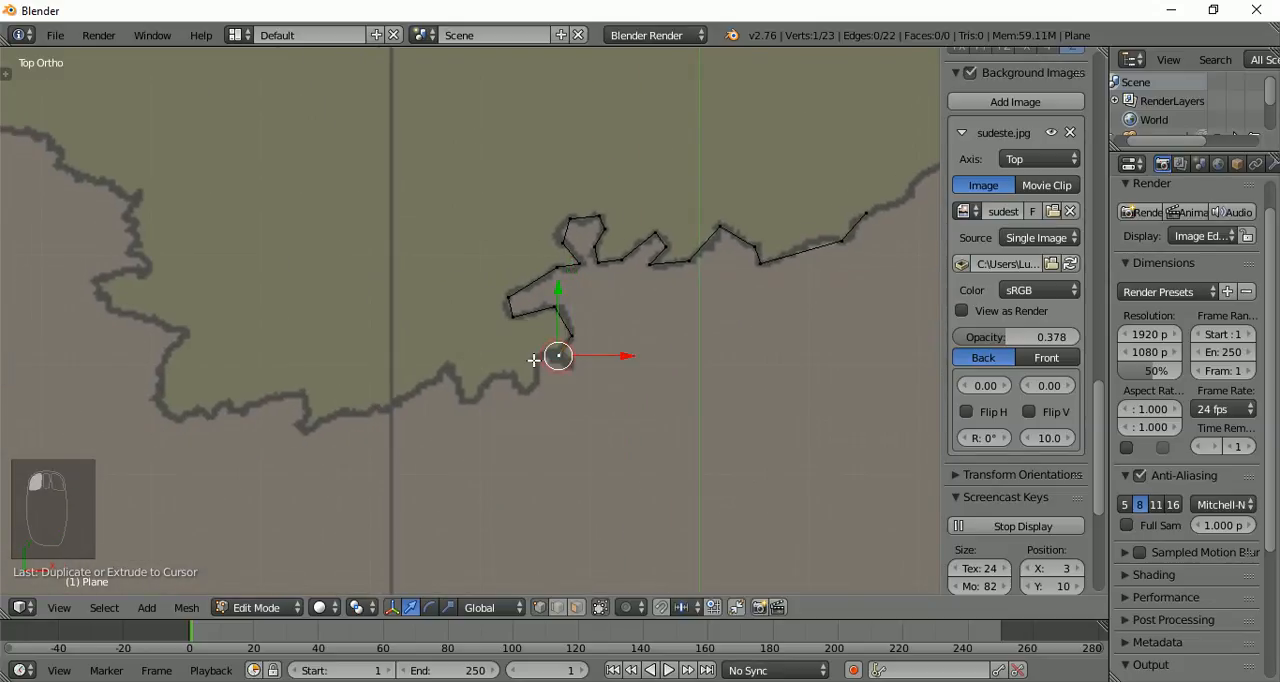
pyautogui.keyDown('ctrl'); pyautogui.click(535, 360); pyautogui.keyUp('ctrl')
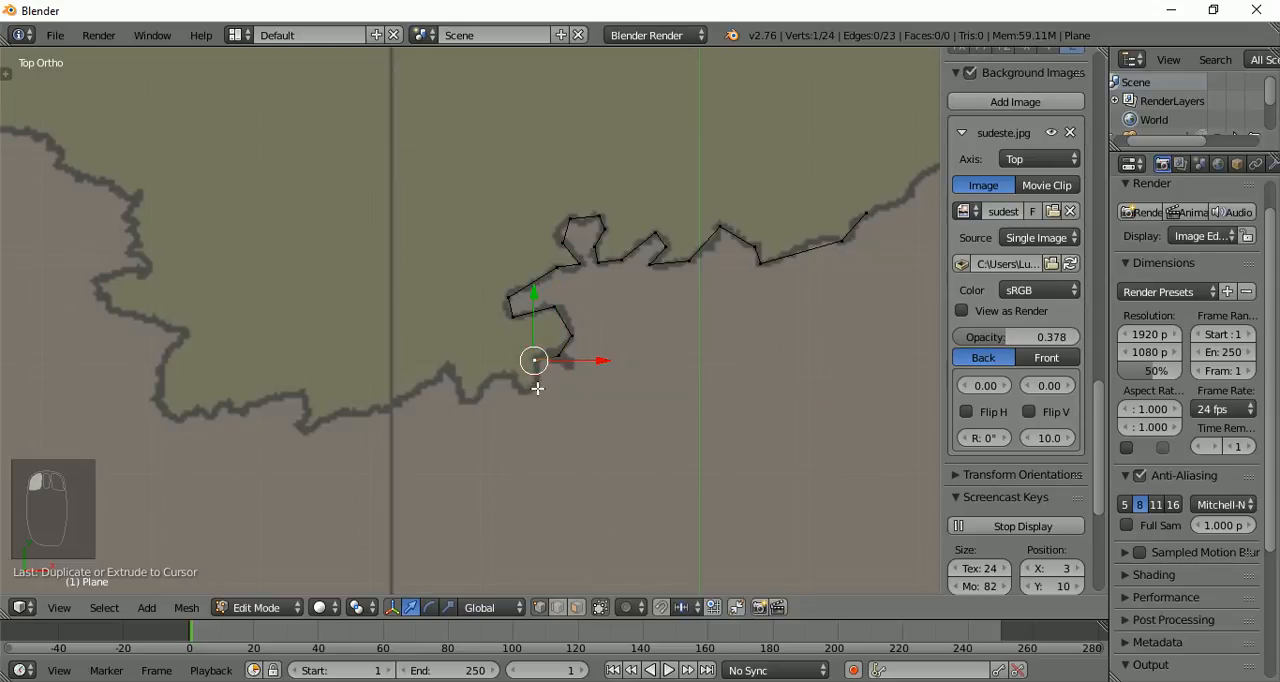
pyautogui.keyDown('ctrl'); pyautogui.click(532, 382); pyautogui.keyUp('ctrl')
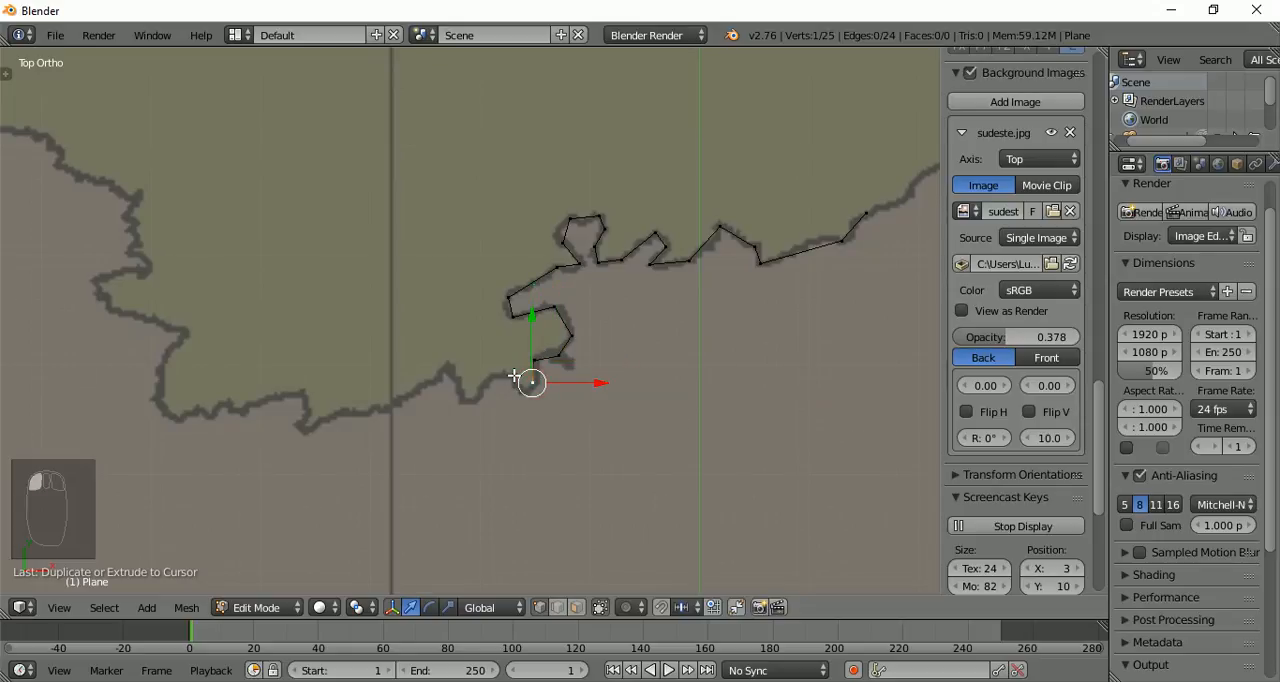
pyautogui.scroll(5, 514, 386)
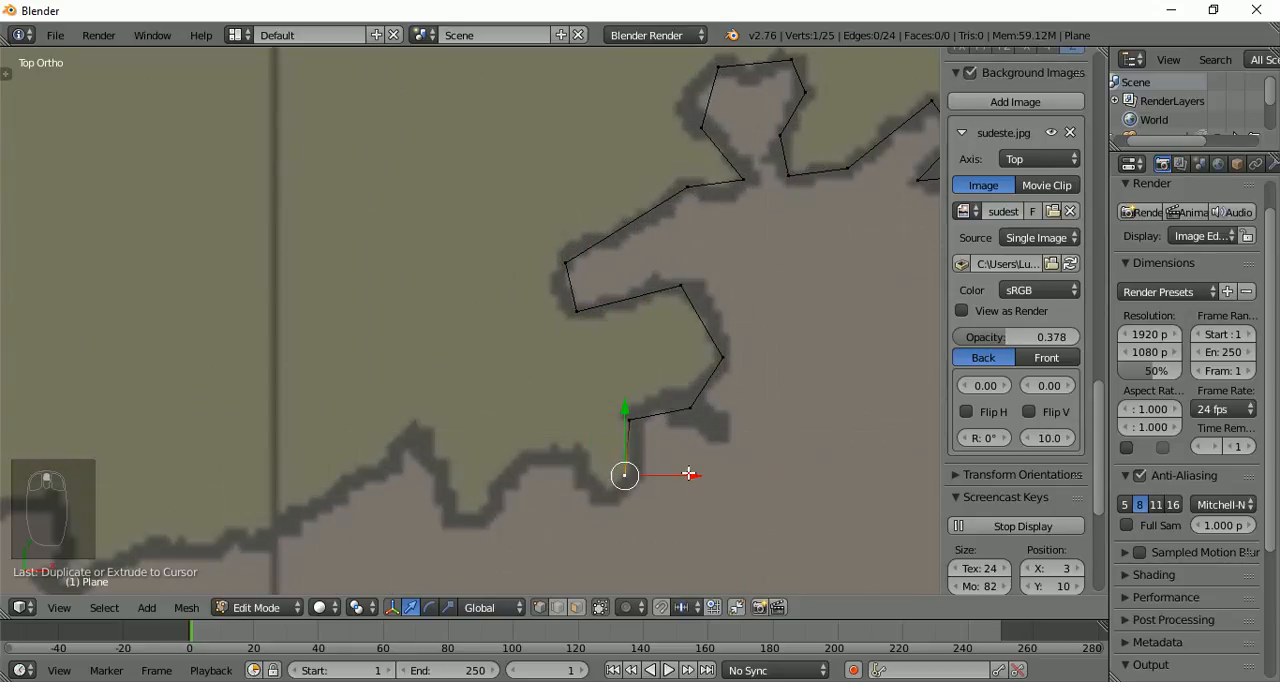
pyautogui.moveTo(692, 478); pyautogui.dragTo(700, 475)
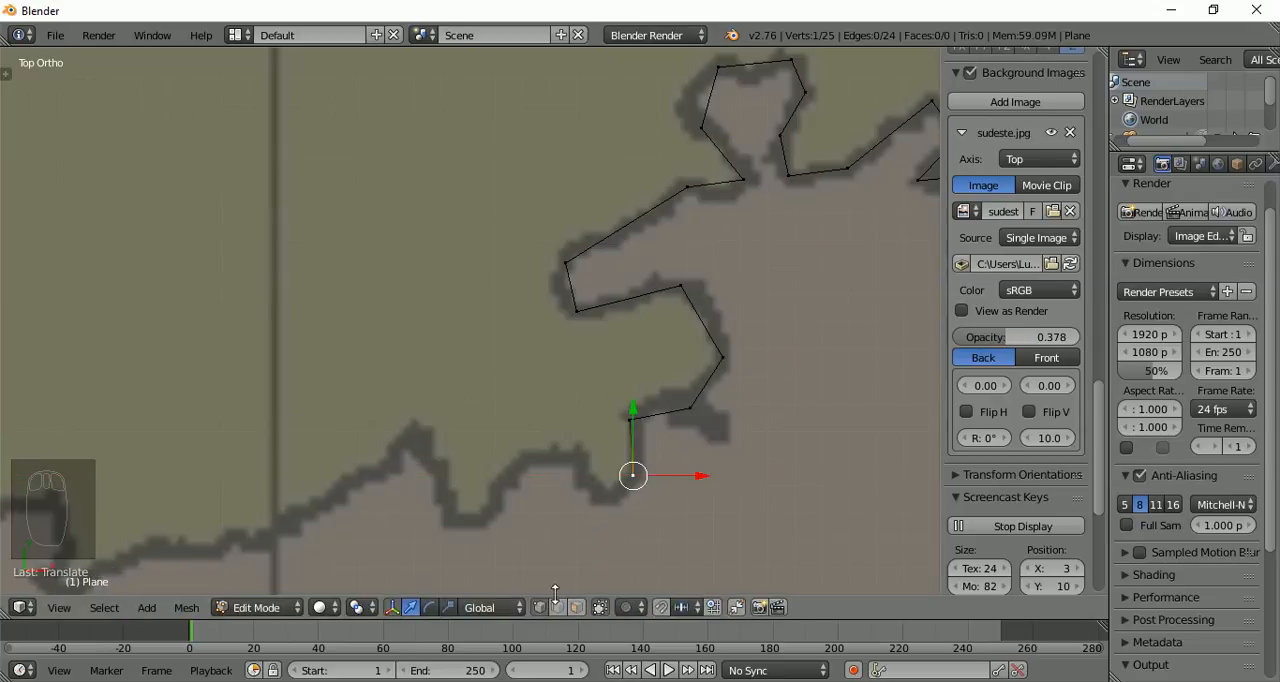
# Hide the 3D transform manipulator so it does not cover the outline's end vertex
pyautogui.scroll(-2, 580, 450)
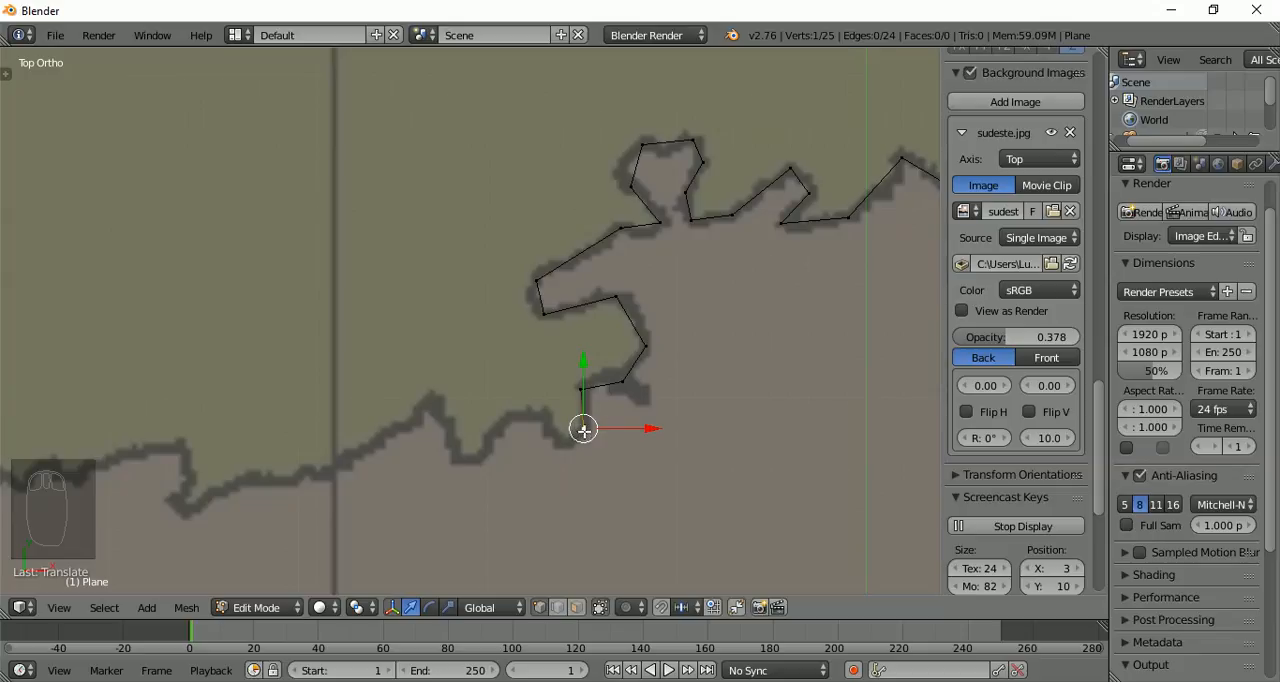
pyautogui.click(565, 450)
pyautogui.click(572, 442)
pyautogui.click(390, 607)
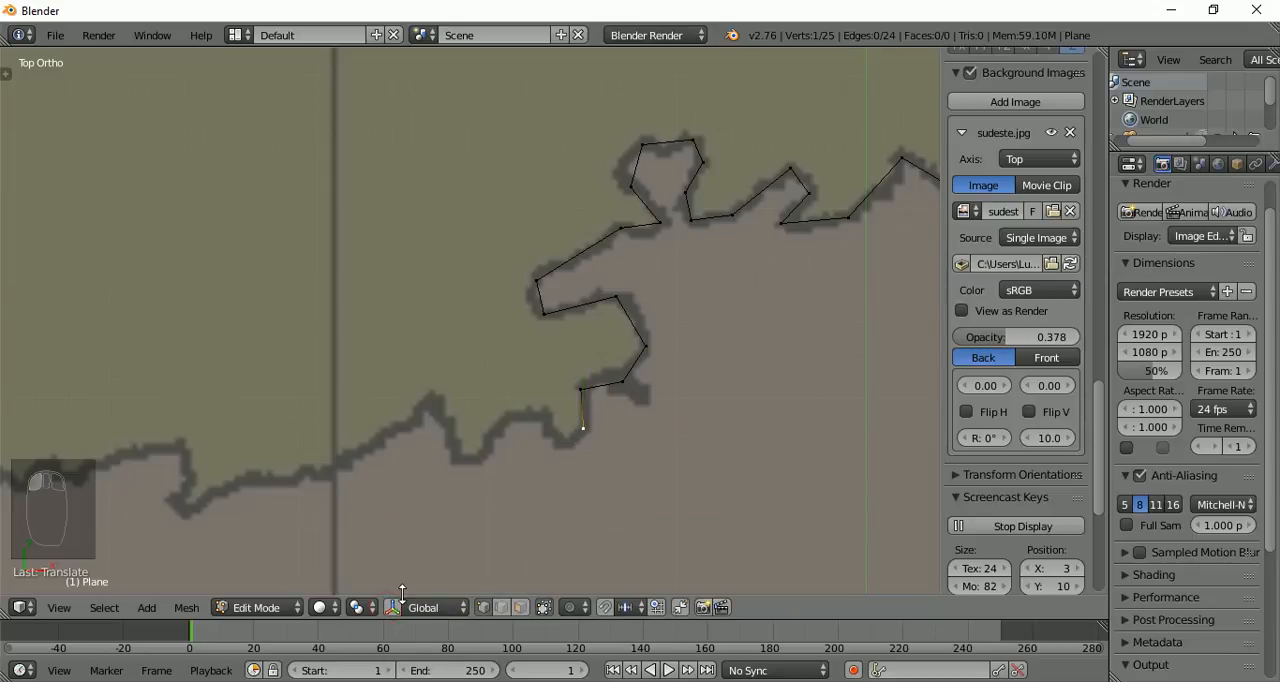
pyautogui.click(391, 608)
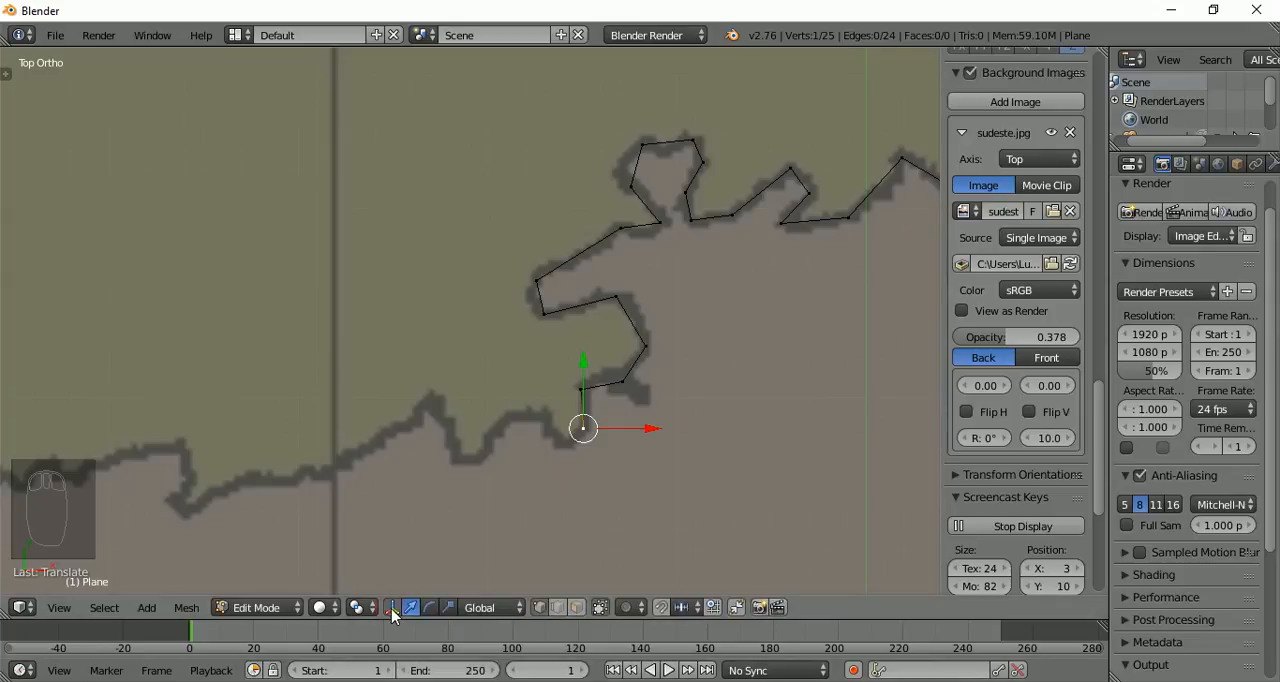
pyautogui.click(391, 608)
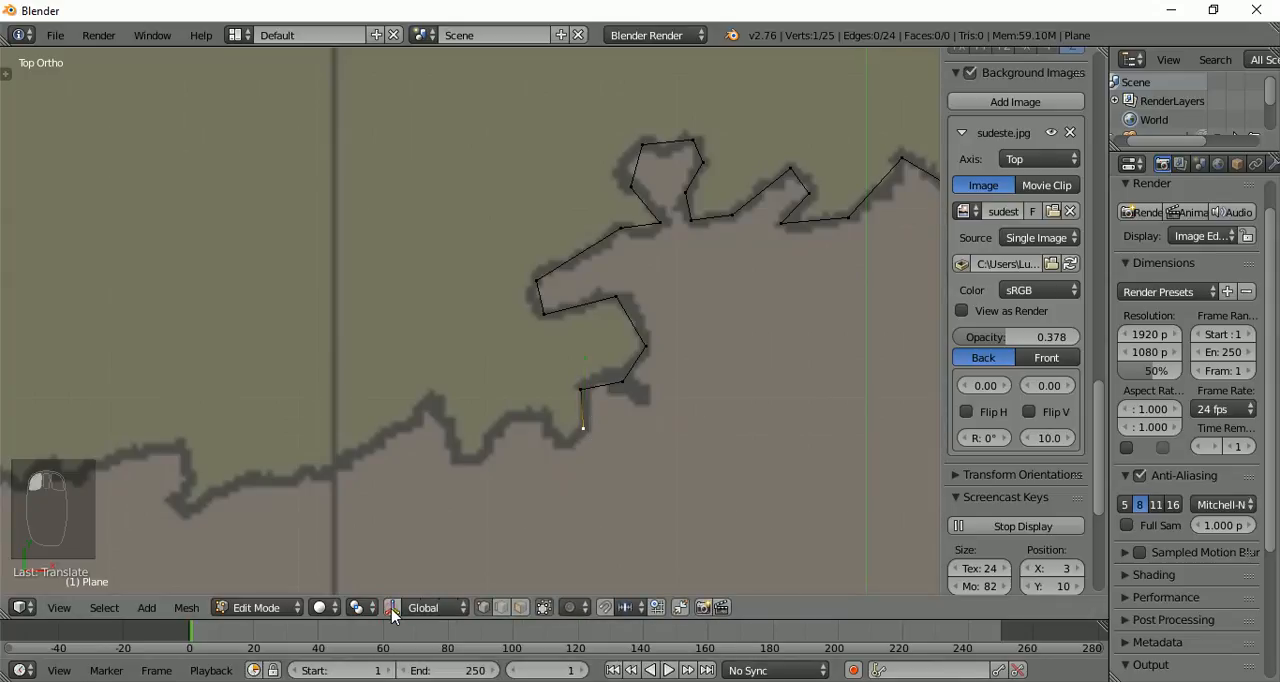
# Extrude six vertices westward through the two dips in the border, ending on the sharp peak beyond them
pyautogui.keyDown('ctrl'); pyautogui.click(571, 444); pyautogui.keyUp('ctrl')
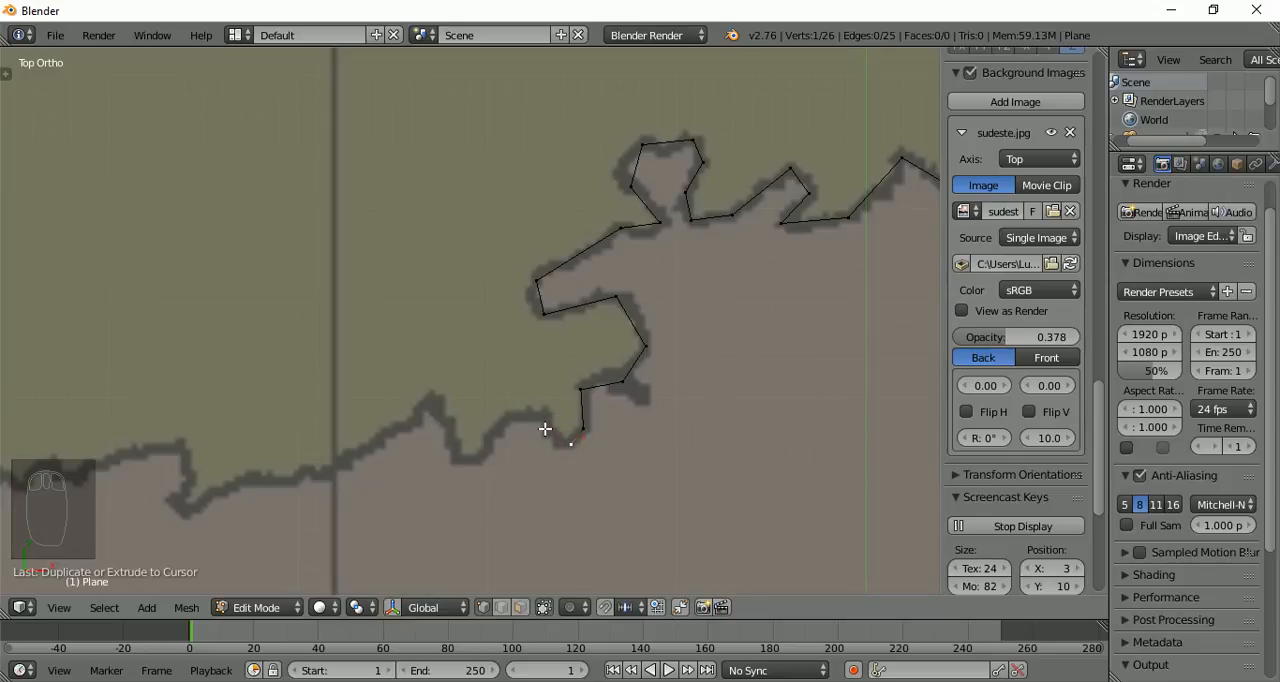
pyautogui.keyDown('ctrl'); pyautogui.click(546, 420); pyautogui.keyUp('ctrl')
pyautogui.keyDown('ctrl'); pyautogui.click(510, 419); pyautogui.keyUp('ctrl')
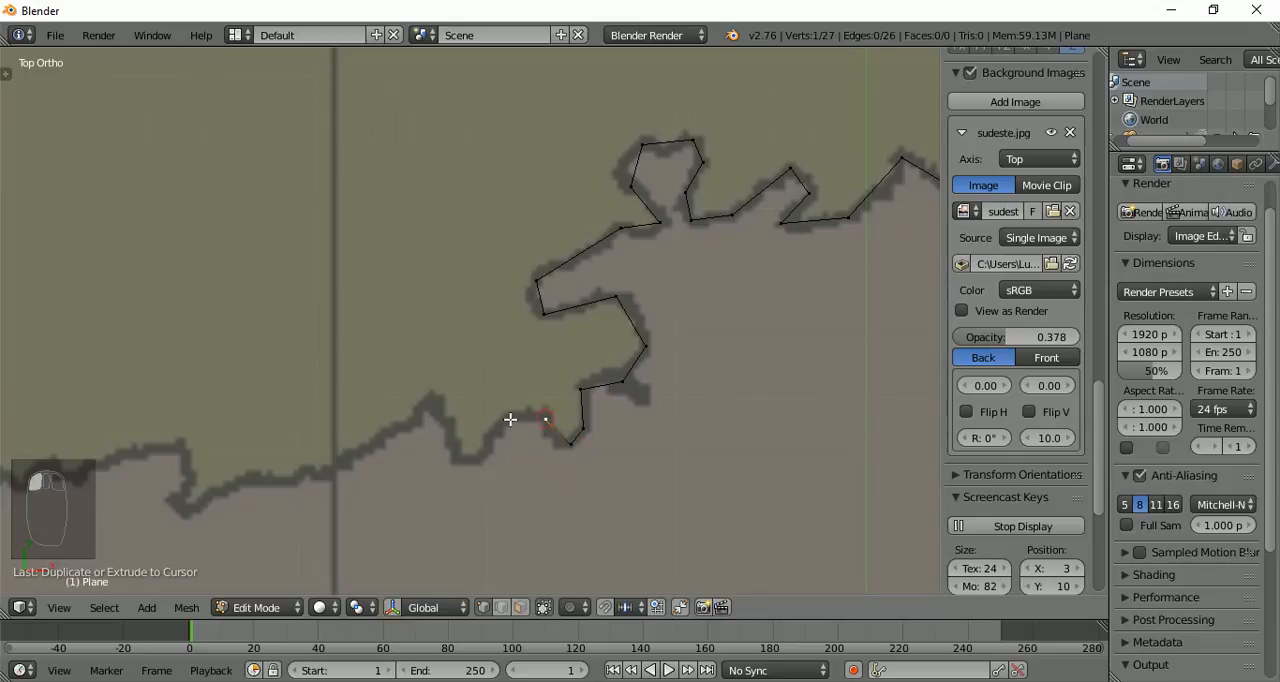
pyautogui.keyDown('ctrl'); pyautogui.click(478, 459); pyautogui.keyUp('ctrl')
pyautogui.keyDown('ctrl'); pyautogui.click(457, 459); pyautogui.keyUp('ctrl')
pyautogui.keyDown('ctrl'); pyautogui.click(434, 405); pyautogui.keyUp('ctrl')
# Continue from the sharp peak southwest with five vertices across the dark grid line, rounding the tip of the downward spur
pyautogui.keyDown('ctrl'); pyautogui.click(387, 431); pyautogui.keyUp('ctrl')
pyautogui.keyDown('ctrl'); pyautogui.click(323, 475); pyautogui.keyUp('ctrl')
pyautogui.keyDown('ctrl'); pyautogui.click(236, 487); pyautogui.keyUp('ctrl')
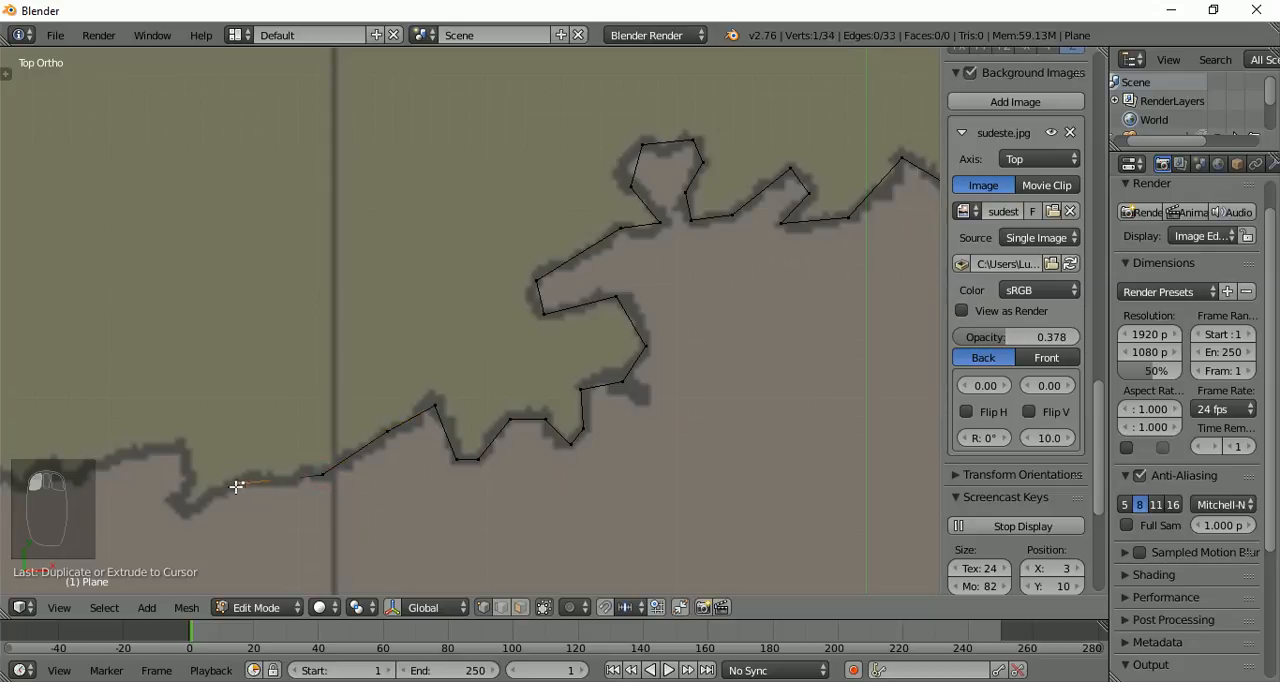
pyautogui.keyDown('ctrl'); pyautogui.click(185, 512); pyautogui.keyUp('ctrl')
pyautogui.keyDown('ctrl'); pyautogui.click(171, 499); pyautogui.keyUp('ctrl')
# Extrude three vertices north from the downward spur's tip, around the corner above it and west along the São Paulo border
pyautogui.keyDown('ctrl'); pyautogui.click(186, 475); pyautogui.keyUp('ctrl')
pyautogui.keyDown('ctrl'); pyautogui.click(177, 444); pyautogui.keyUp('ctrl')
pyautogui.keyDown('ctrl'); pyautogui.click(121, 456); pyautogui.keyUp('ctrl')
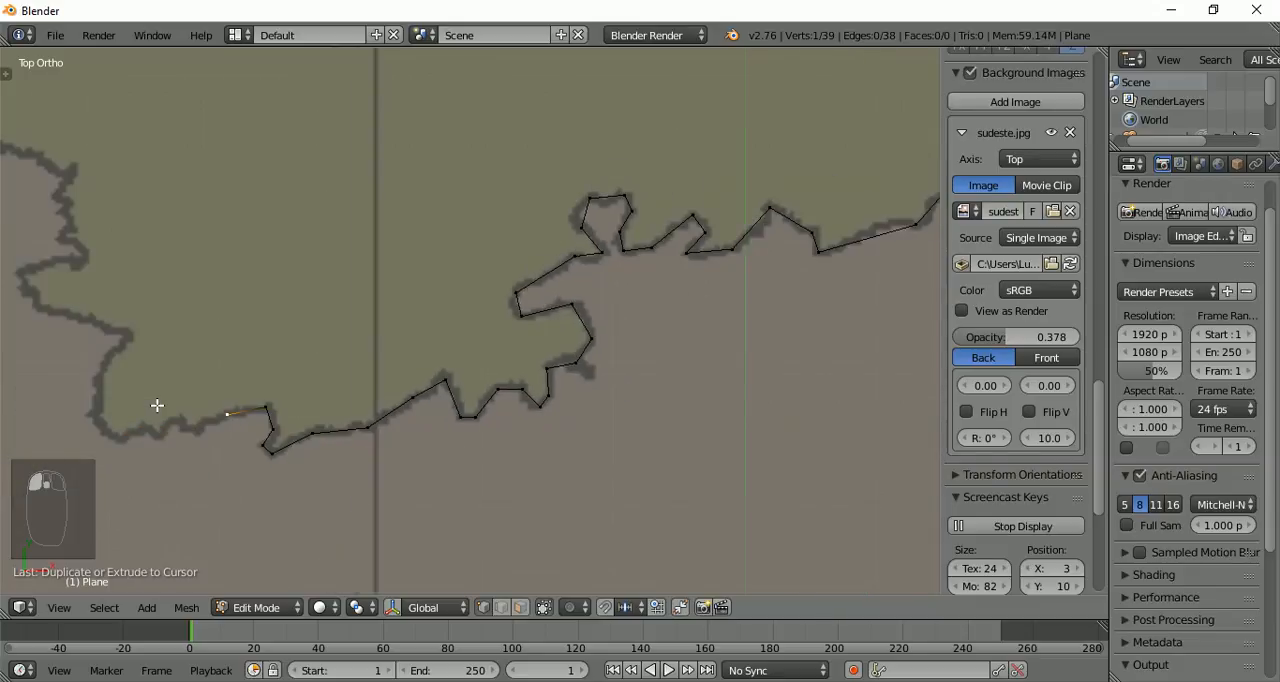
pyautogui.scroll(-3, 157, 406)
pyautogui.scroll(-9, 276, 377)
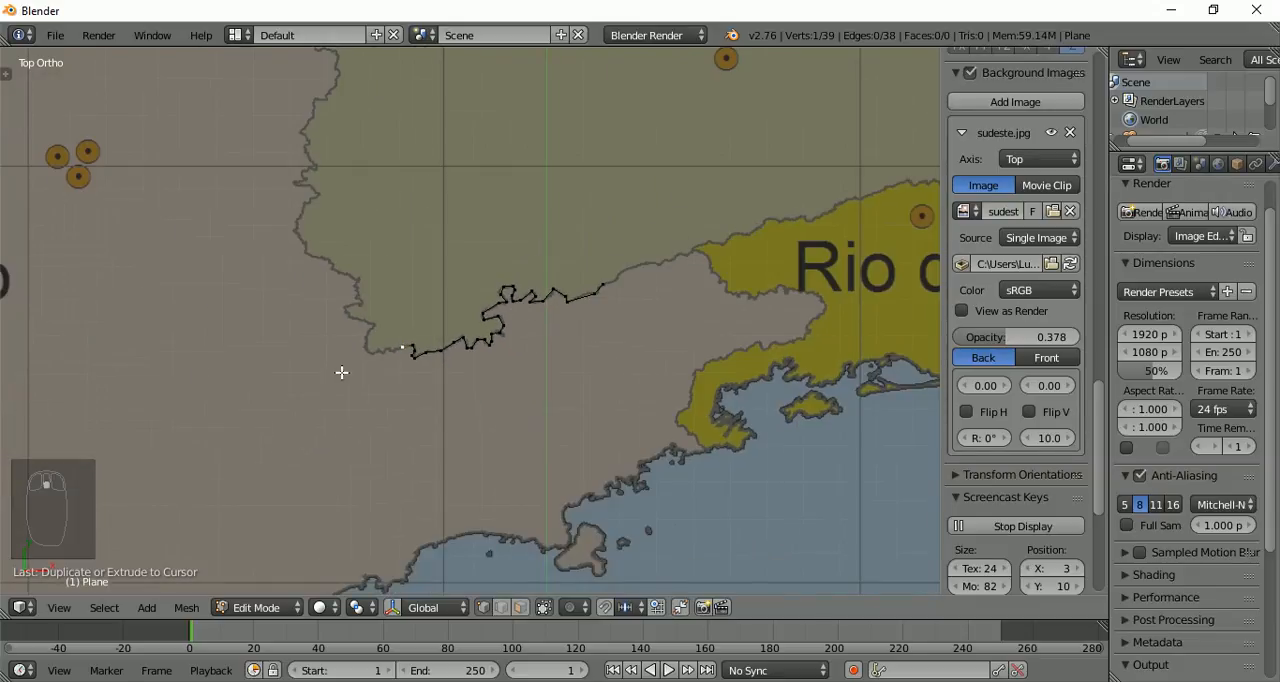
pyautogui.keyDown('shift'); pyautogui.moveTo(468, 341); pyautogui.dragTo(436, 473, button='middle'); pyautogui.keyUp('shift')
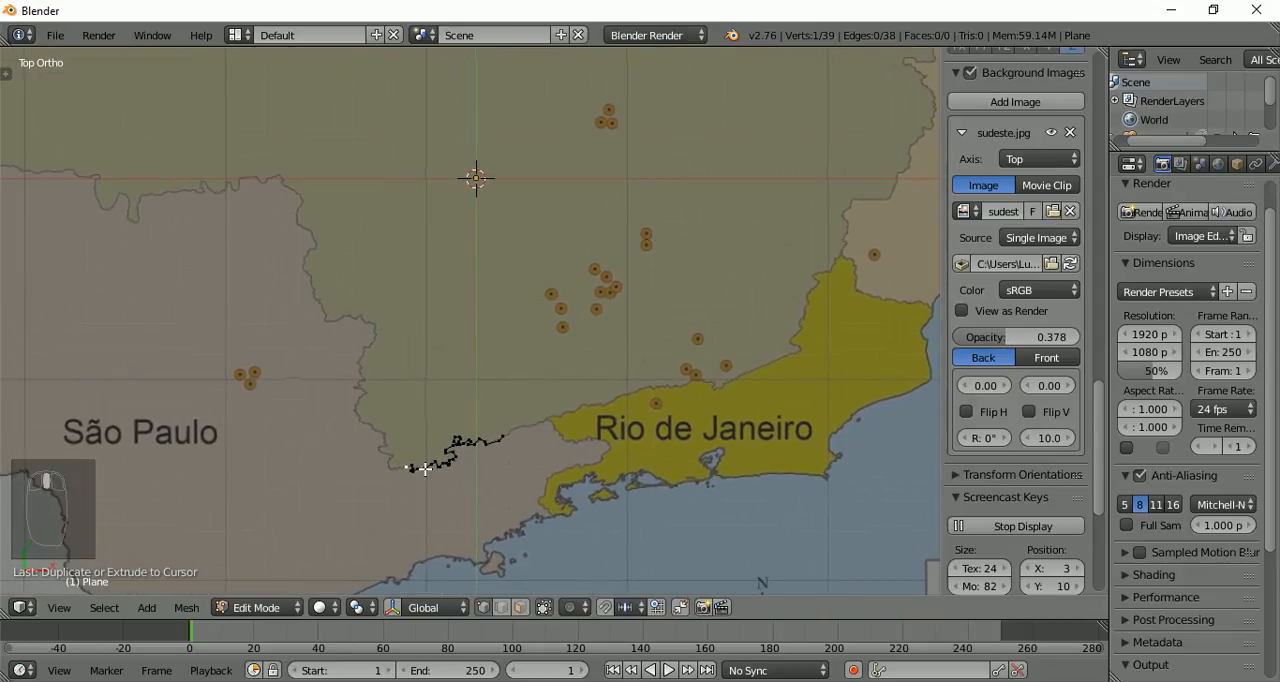
pyautogui.scroll(-3, 457, 244)
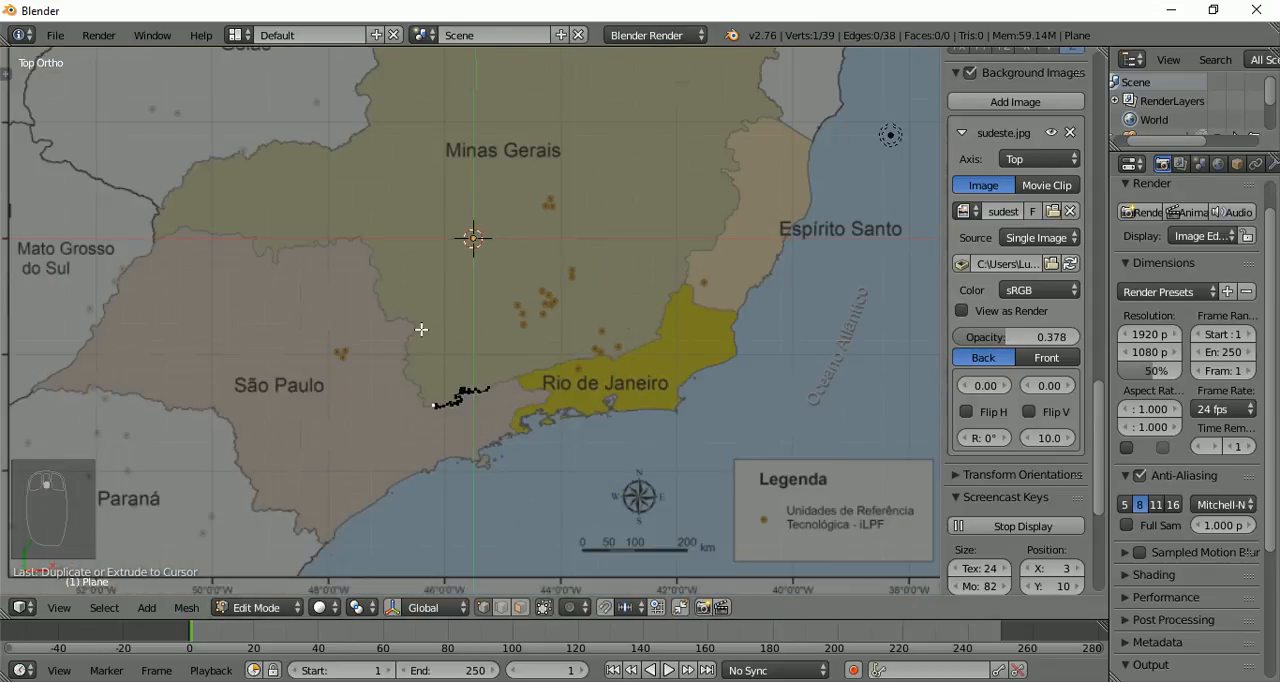
pyautogui.scroll(-2, 363, 149)
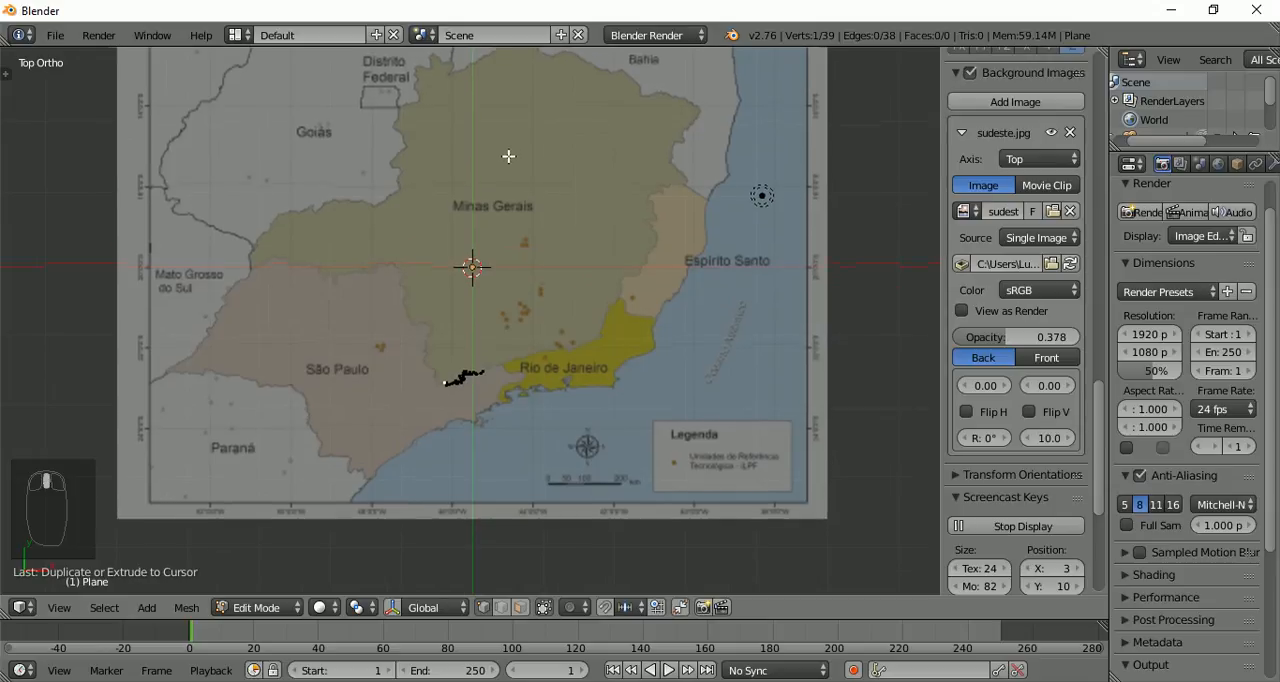
pyautogui.keyDown('shift'); pyautogui.moveTo(508, 156); pyautogui.dragTo(499, 217, button='middle'); pyautogui.keyUp('shift')
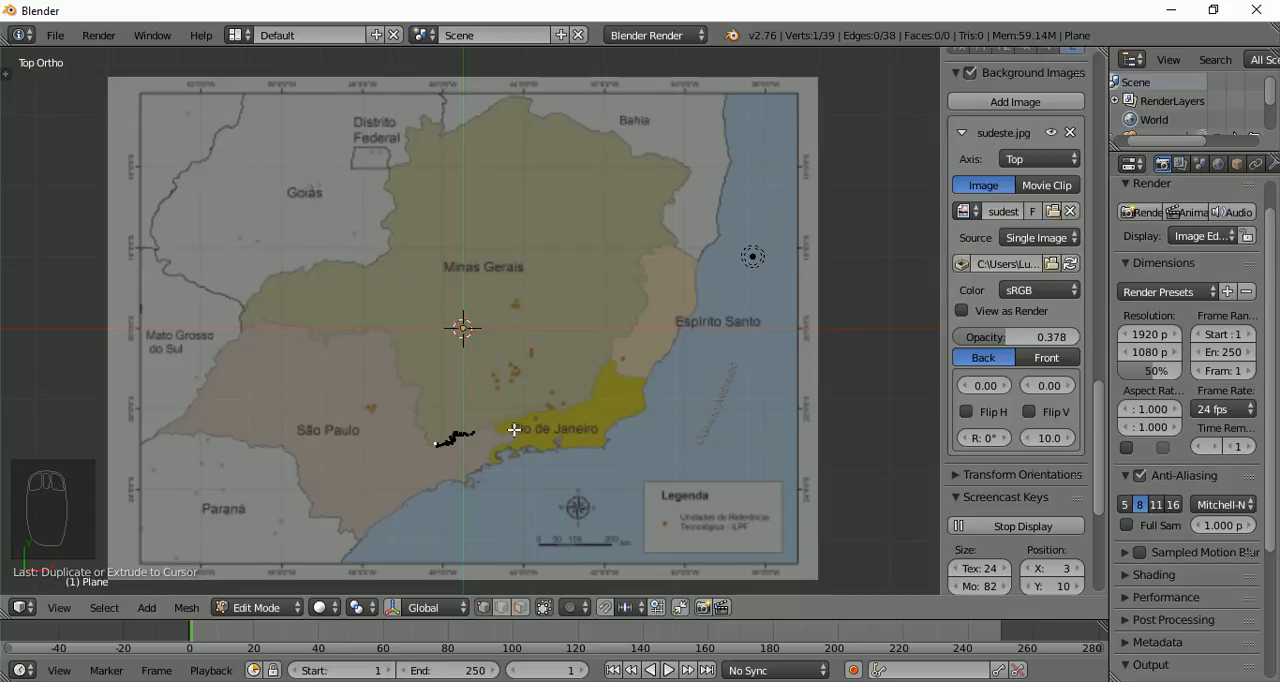
pyautogui.click(1066, 681)
pyautogui.click(1030, 666)
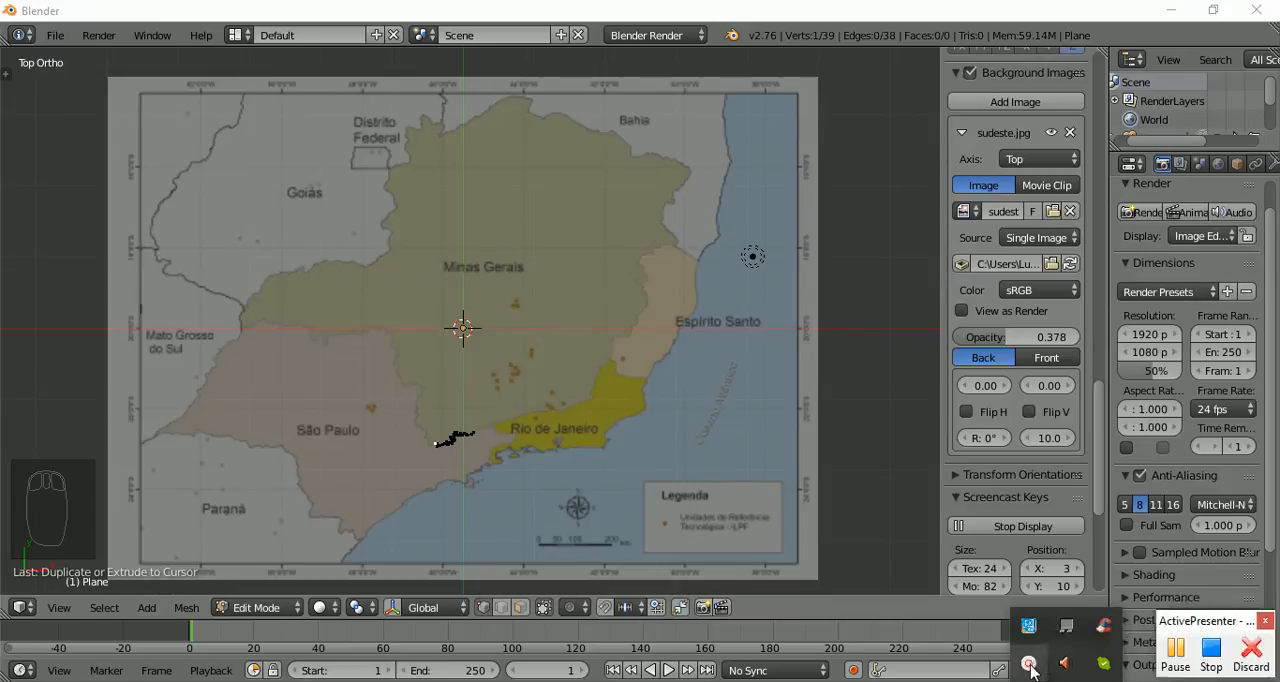
pyautogui.click(1176, 652)
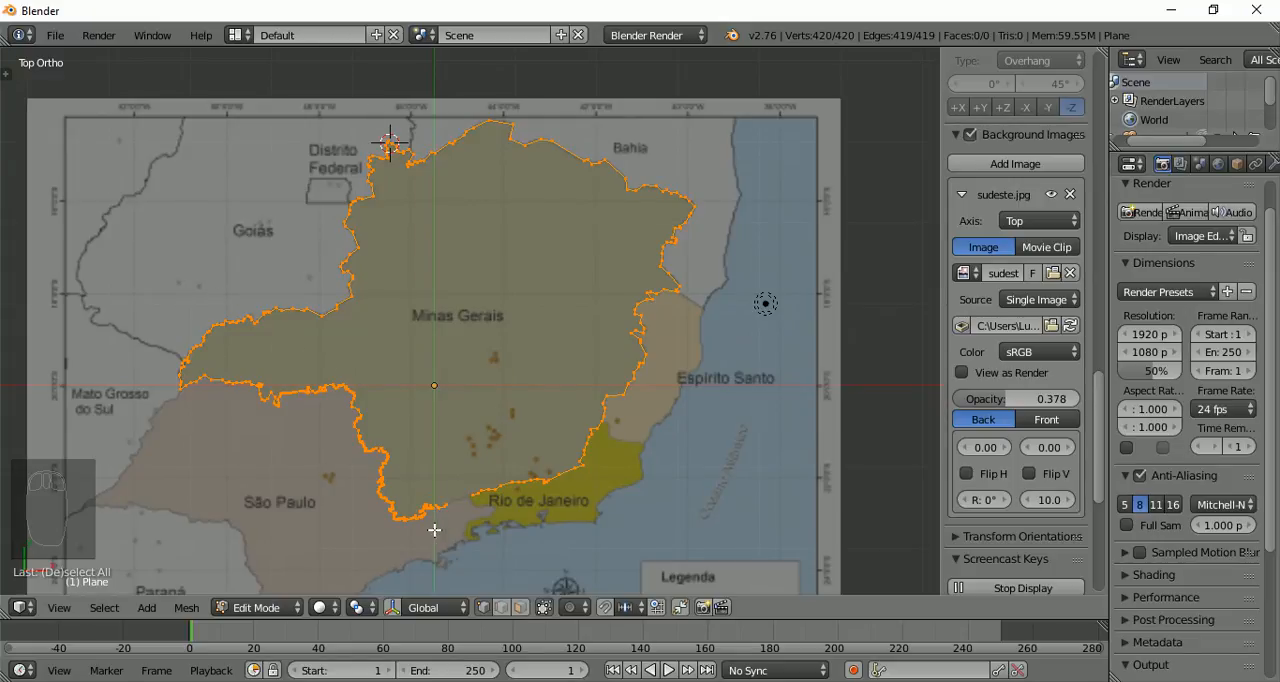
# Examine the gap left in the Minas Gerais outline where São Paulo and Rio de Janeiro meet
pyautogui.scroll(8, 473, 512)
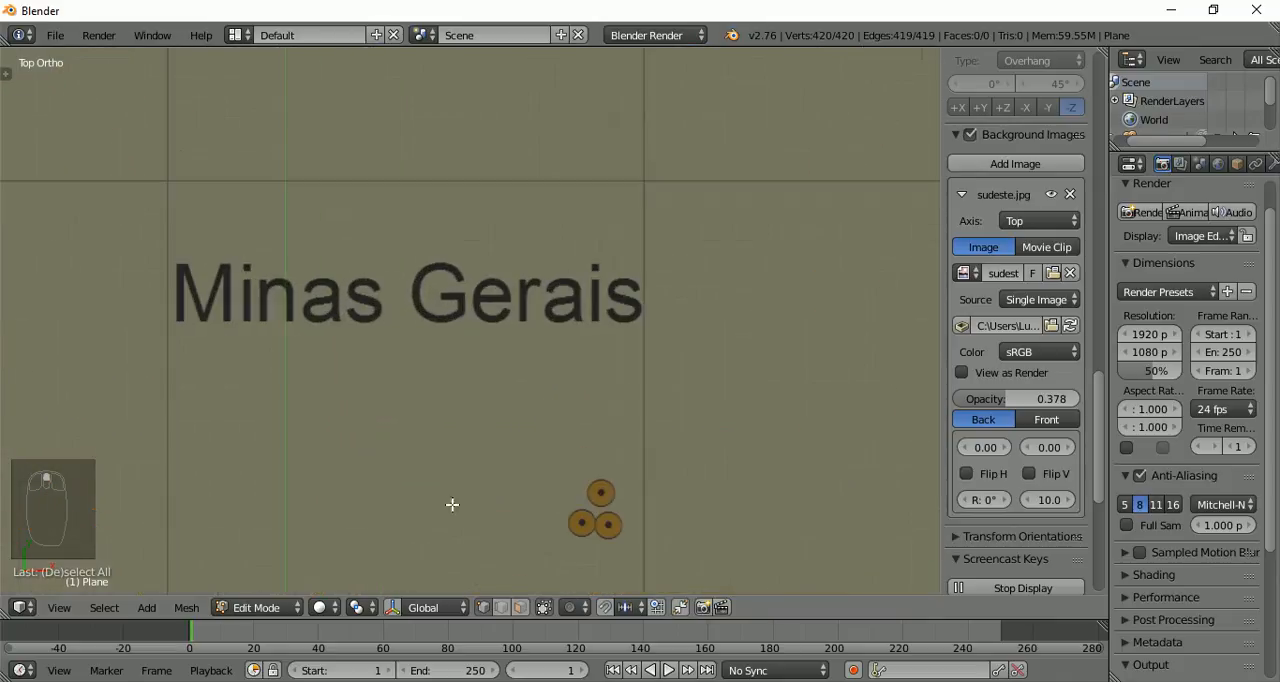
pyautogui.keyDown('shift'); pyautogui.moveTo(493, 378); pyautogui.dragTo(526, 546, button='middle'); pyautogui.keyUp('shift')
pyautogui.scroll(3, 343, 157)
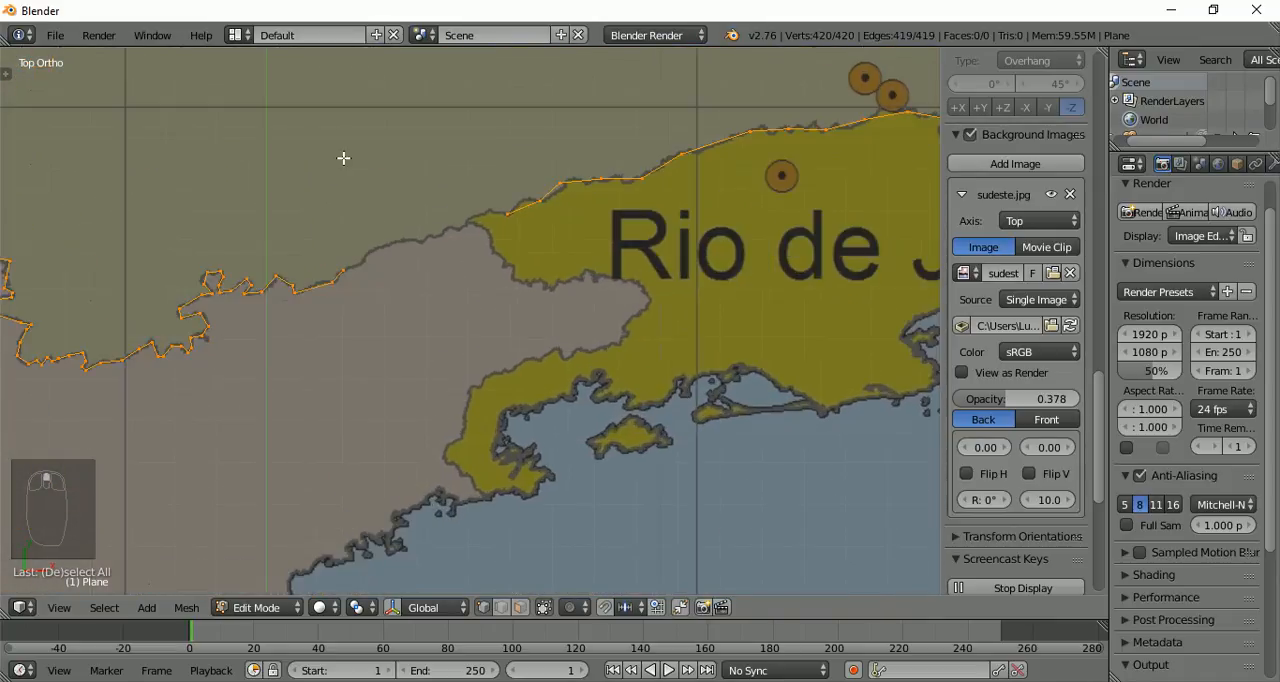
pyautogui.scroll(2, 343, 157)
pyautogui.keyDown('shift'); pyautogui.moveTo(457, 234); pyautogui.dragTo(478, 576, button='middle'); pyautogui.keyUp('shift')
pyautogui.keyDown('shift'); pyautogui.moveTo(503, 500); pyautogui.dragTo(494, 353, button='middle'); pyautogui.keyUp('shift')
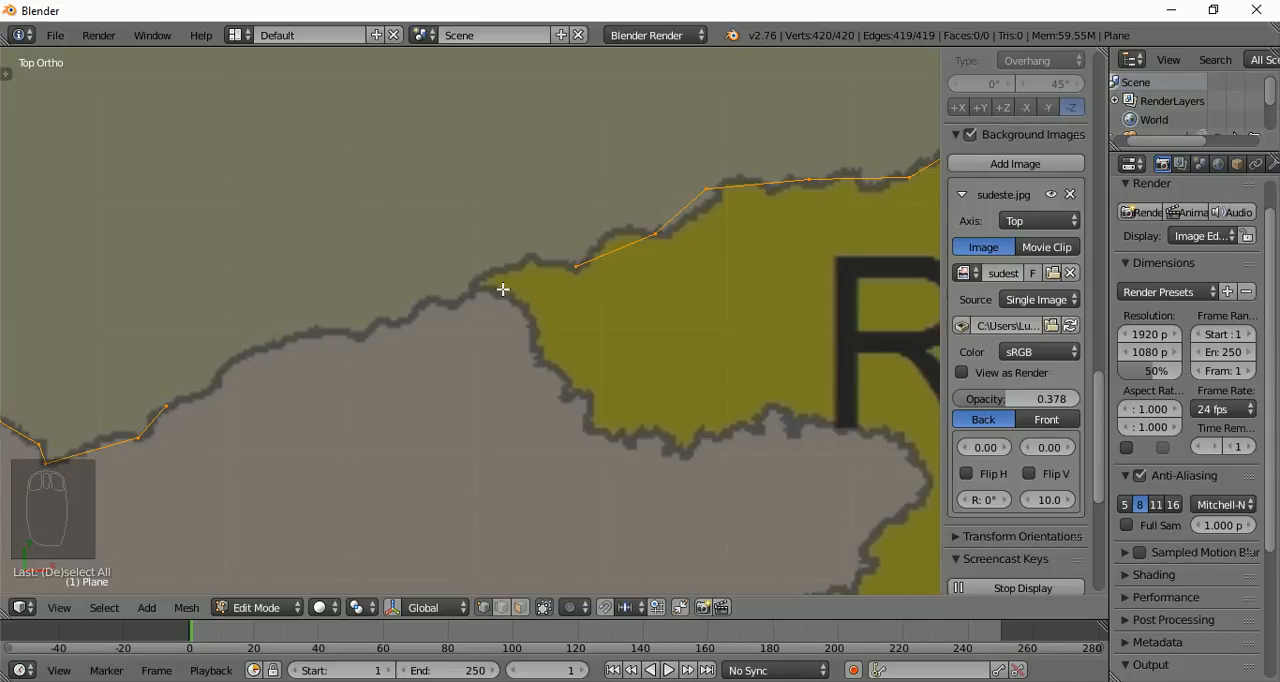
pyautogui.scroll(4, 503, 286)
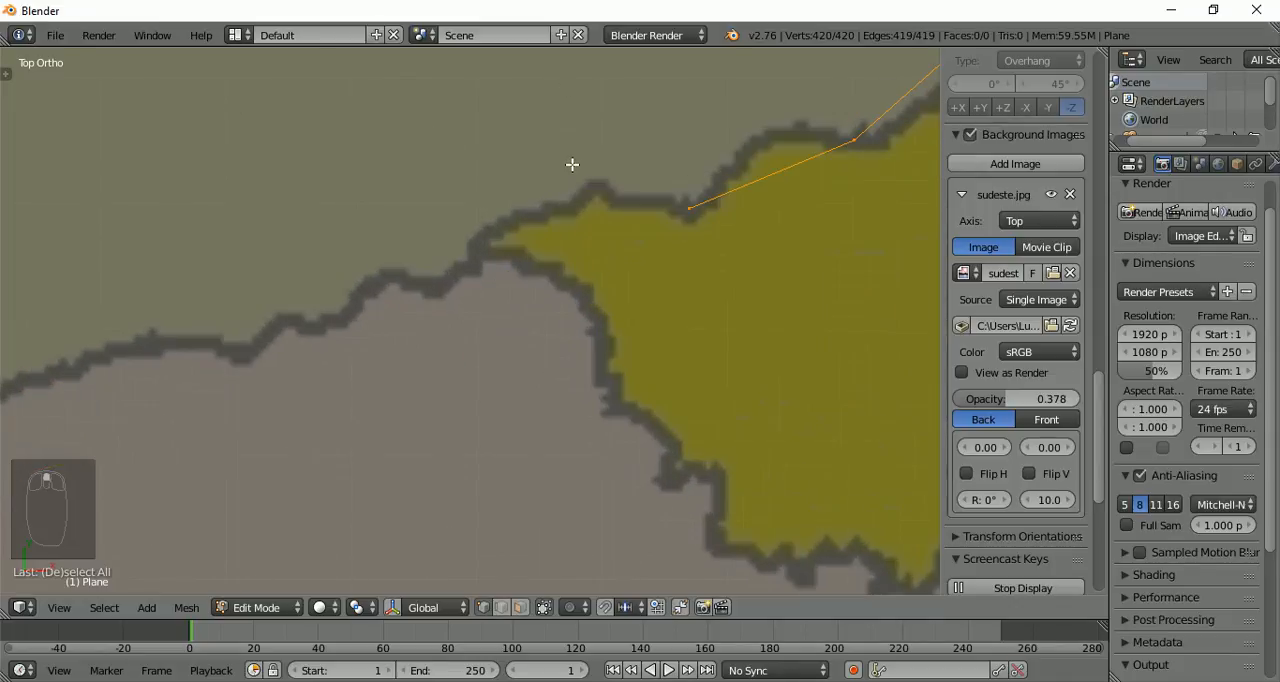
pyautogui.click(596, 185)
pyautogui.keyDown('ctrl'); pyautogui.click(596, 185); pyautogui.keyUp('ctrl')
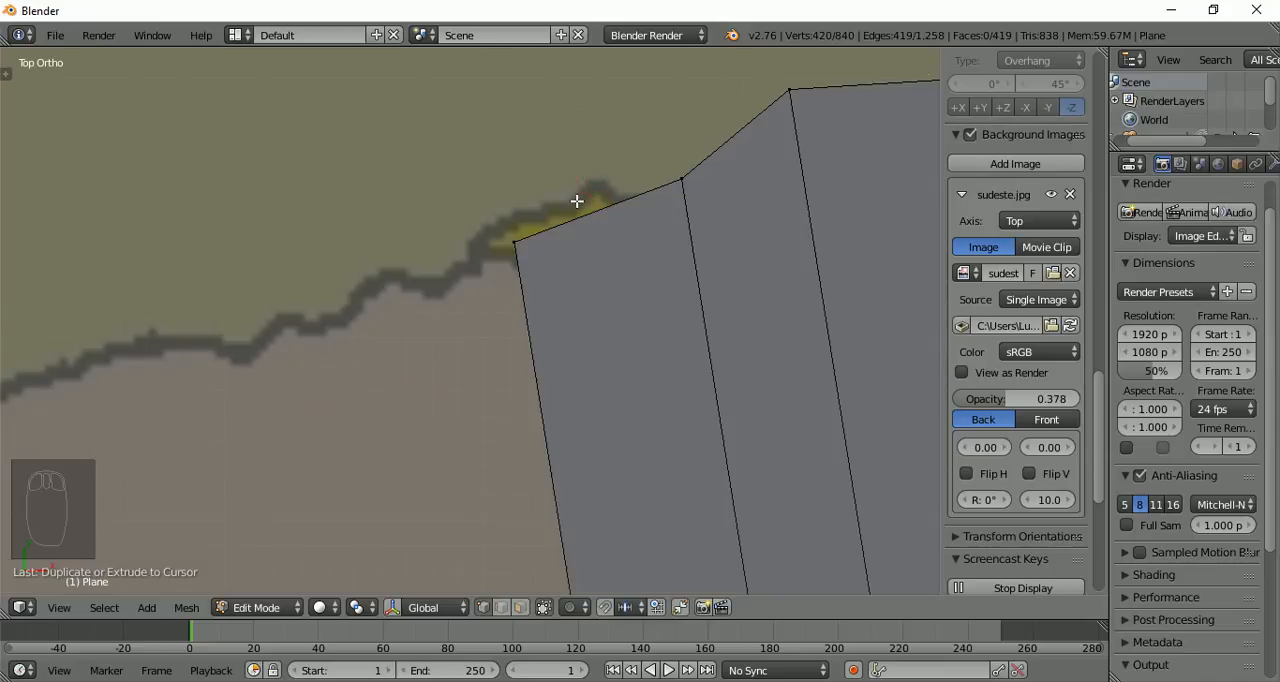
pyautogui.hotkey('ctrl', 'z')
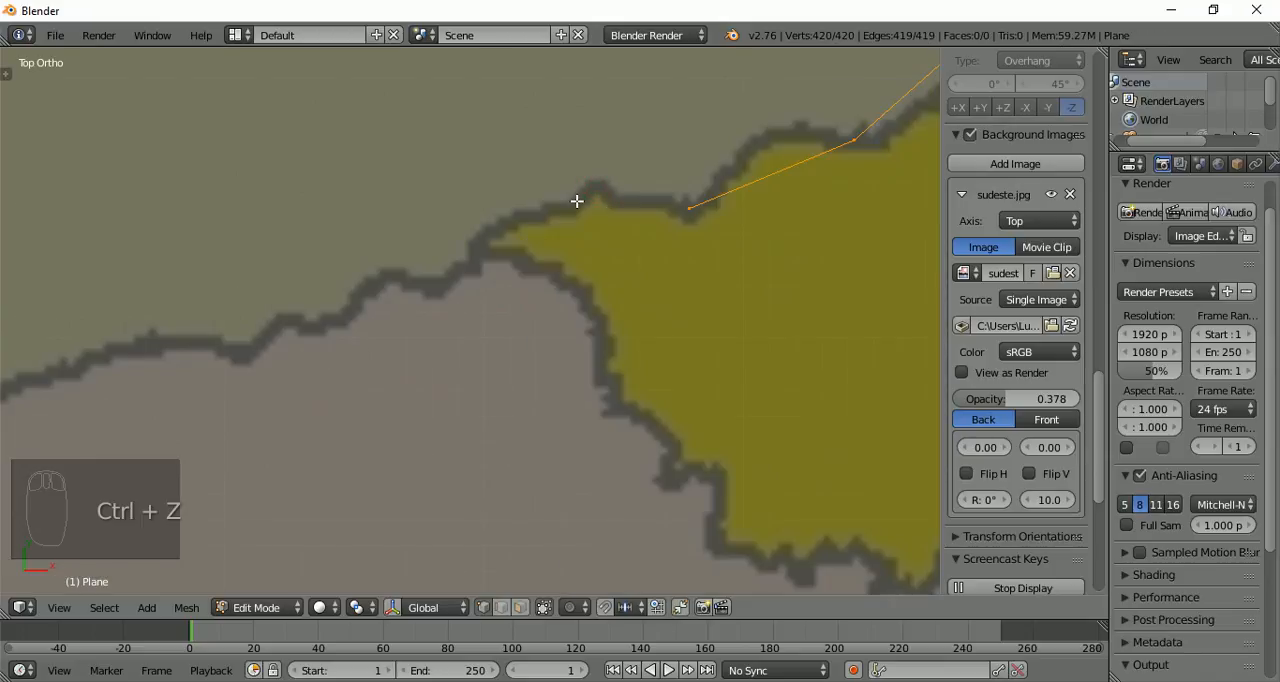
# From the outline's open end on the Rio de Janeiro border, extrude two vertices west to the junction with São Paulo
pyautogui.rightClick(689, 207)
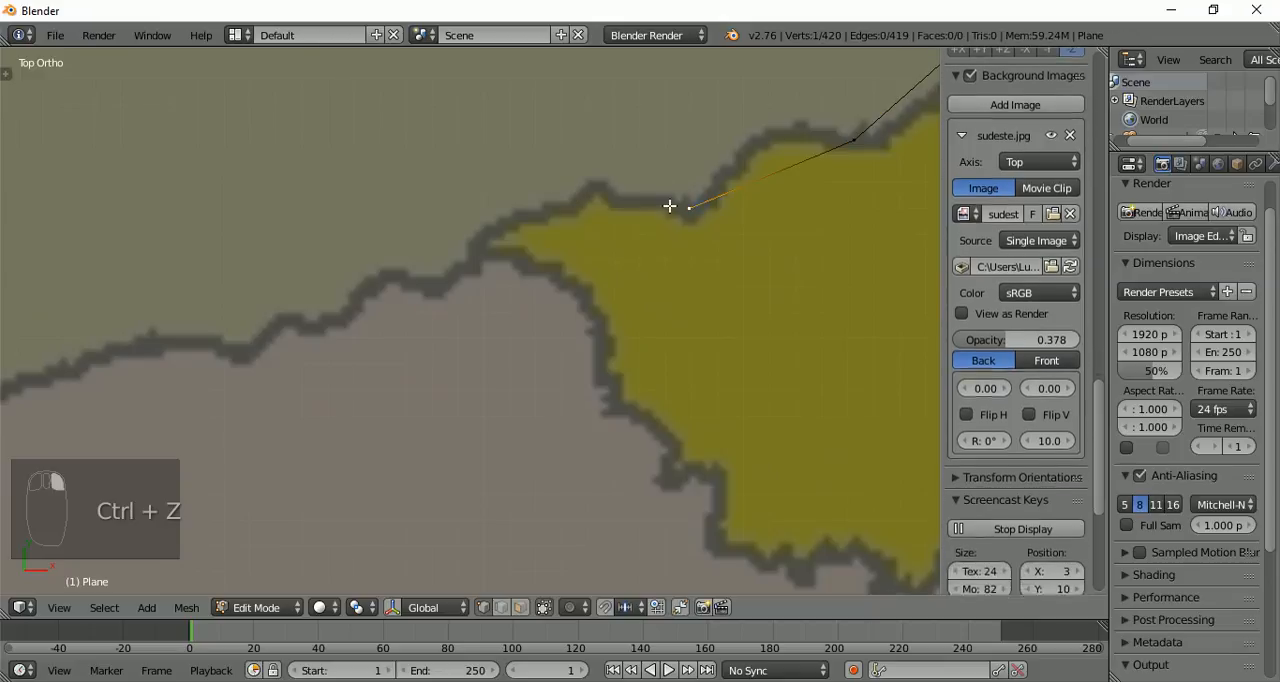
pyautogui.keyDown('ctrl'); pyautogui.click(596, 186); pyautogui.keyUp('ctrl')
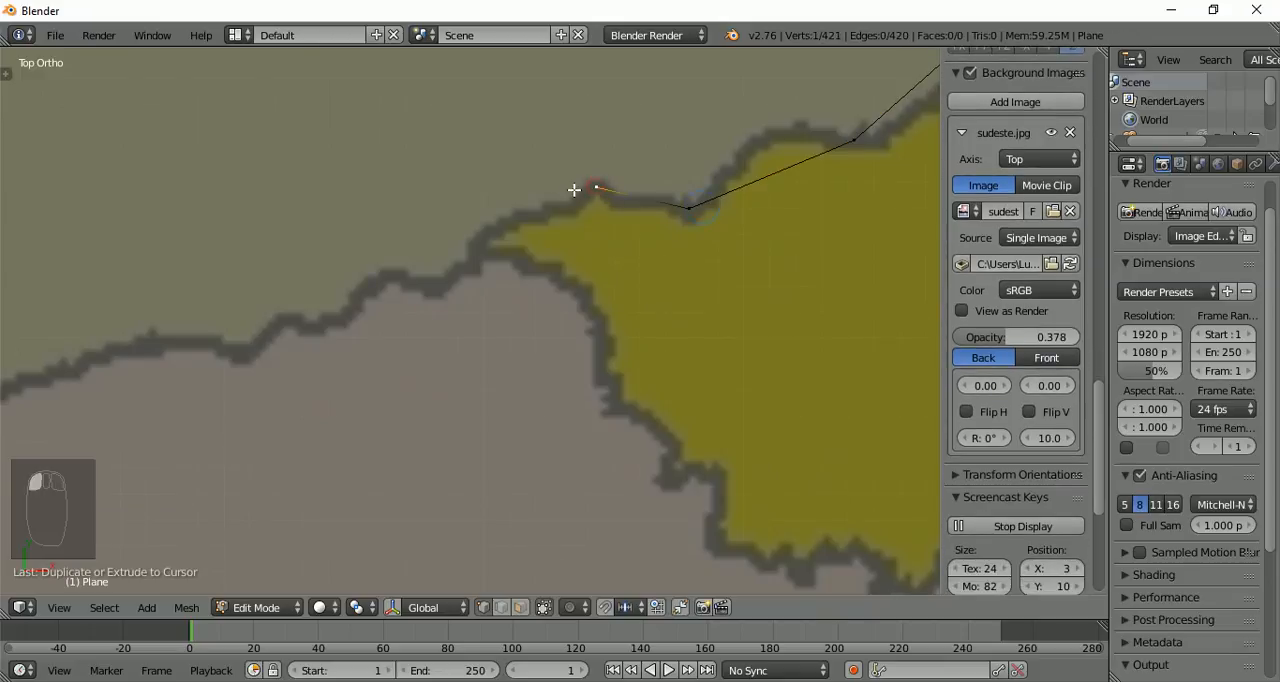
pyautogui.keyDown('ctrl'); pyautogui.click(485, 245); pyautogui.keyUp('ctrl')
pyautogui.scroll(-4, 546, 215)
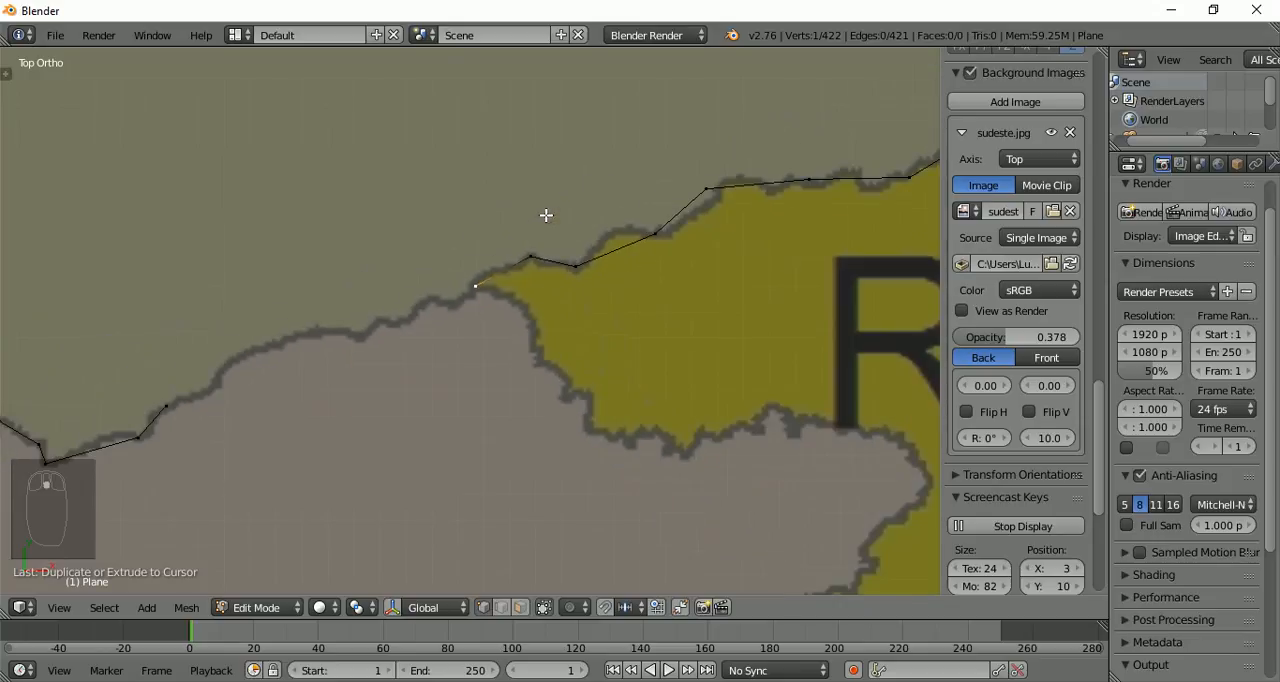
pyautogui.scroll(3, 546, 215)
pyautogui.scroll(3, 546, 215)
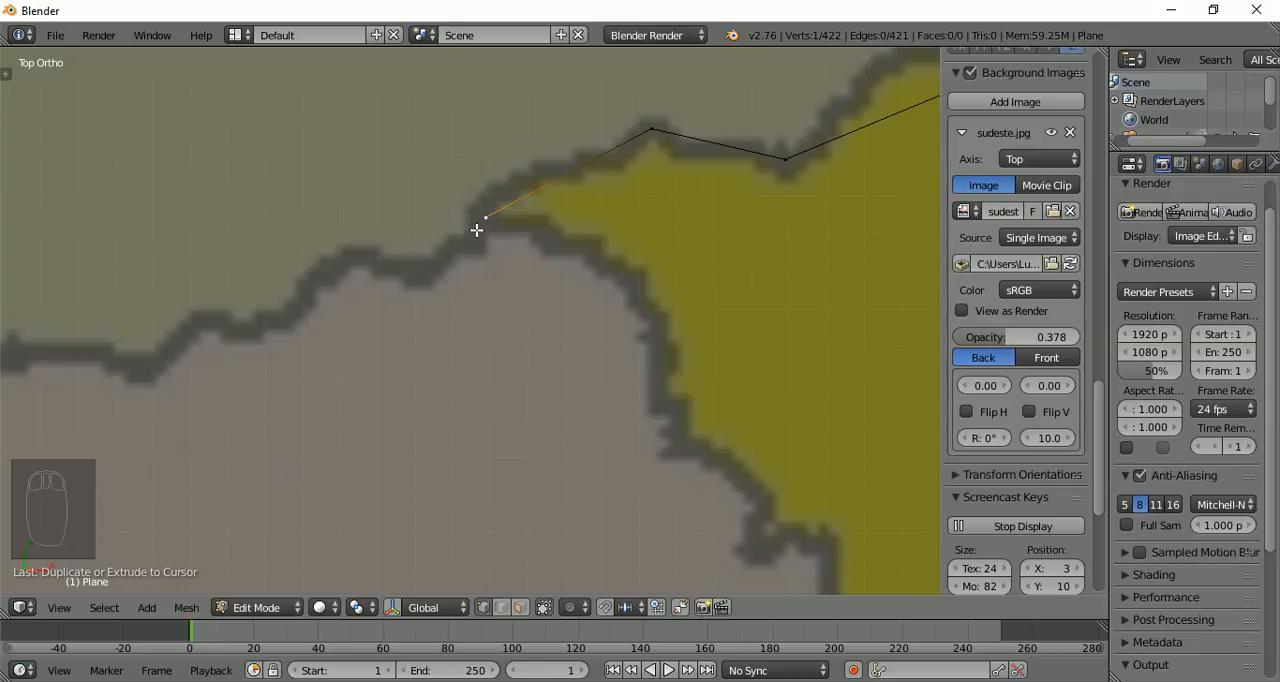
pyautogui.rightClick(653, 131)
pyautogui.keyDown('ctrl'); pyautogui.click(689, 311); pyautogui.keyUp('ctrl')
pyautogui.hotkey('ctrl', 'z')
pyautogui.rightClick(485, 220)
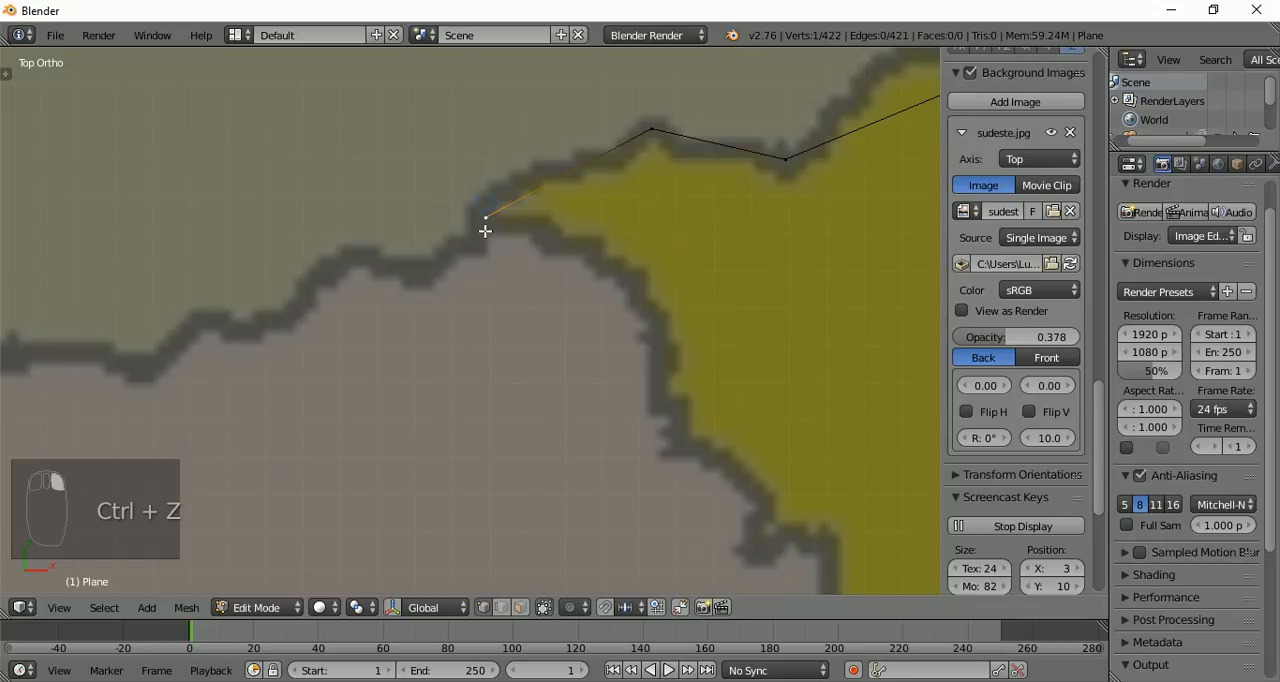
# Continue west from the three-state junction with four vertices through the small dips in the São Paulo border
pyautogui.scroll(-2, 466, 234)
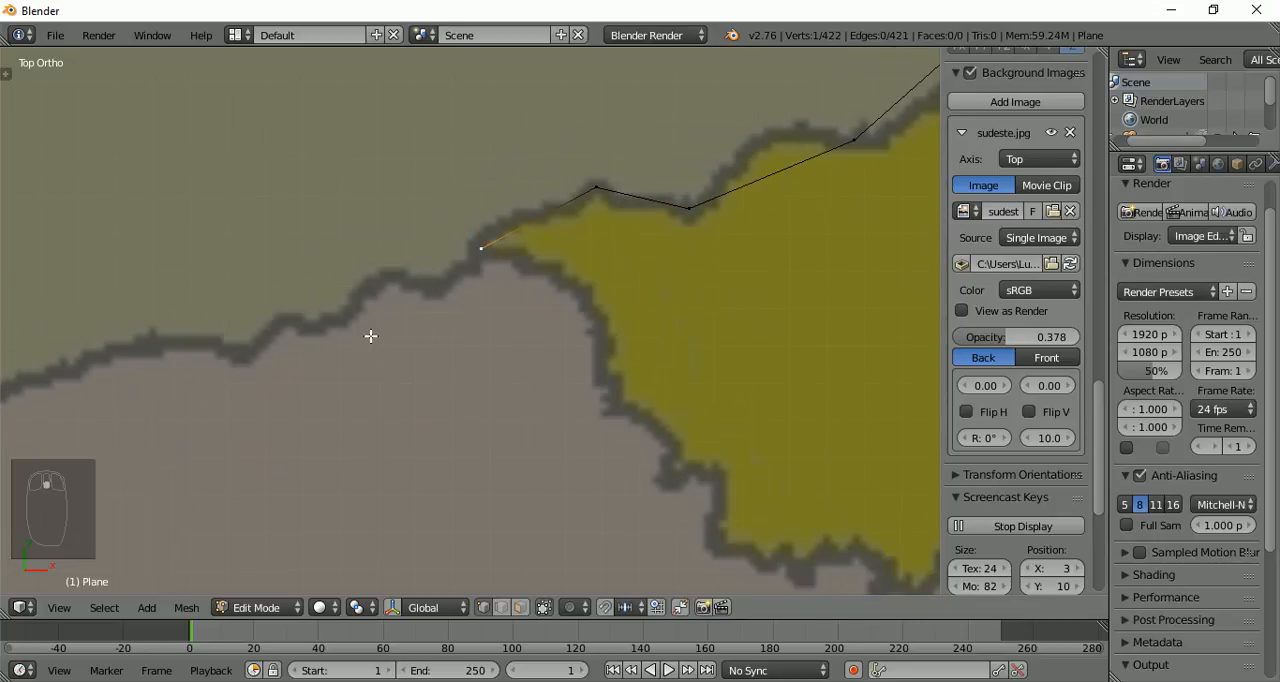
pyautogui.scroll(2, 575, 293)
pyautogui.keyDown('shift'); pyautogui.moveTo(310, 302); pyautogui.dragTo(747, 307, button='middle'); pyautogui.keyUp('shift')
pyautogui.scroll(-2, 800, 285)
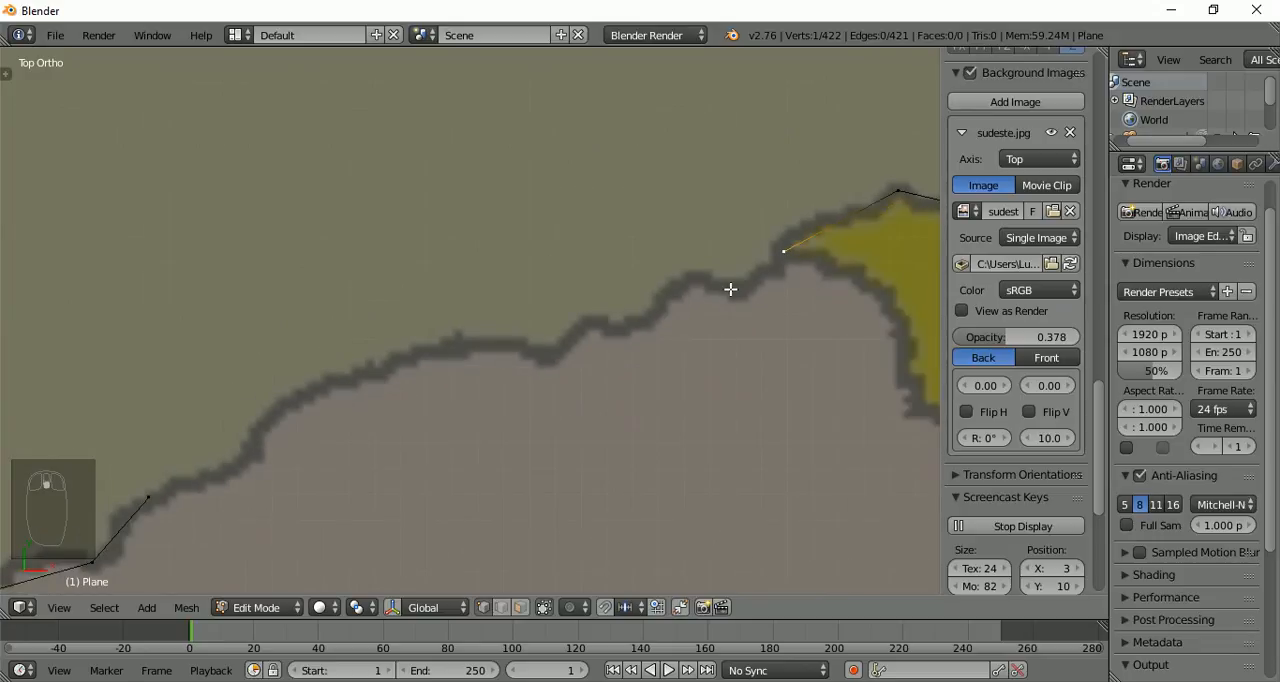
pyautogui.keyDown('ctrl'); pyautogui.click(731, 289); pyautogui.keyUp('ctrl')
pyautogui.keyDown('ctrl'); pyautogui.click(651, 321); pyautogui.keyUp('ctrl')
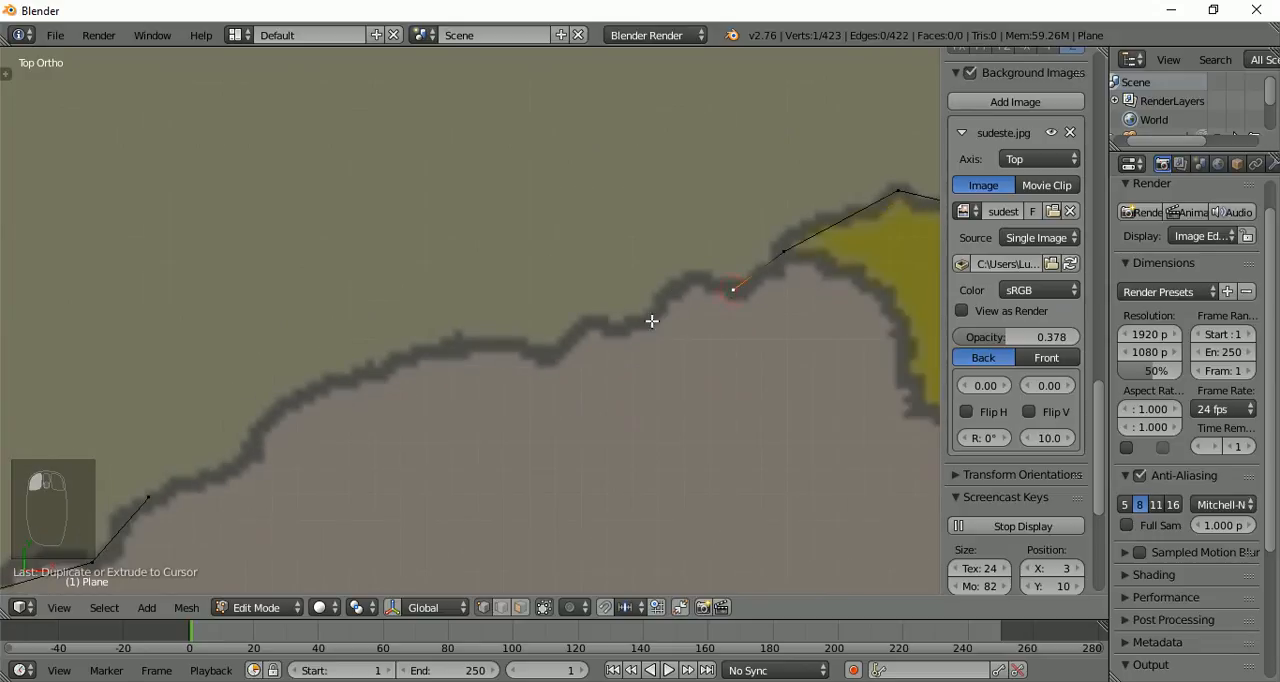
pyautogui.keyDown('ctrl'); pyautogui.click(578, 331); pyautogui.keyUp('ctrl')
pyautogui.keyDown('ctrl'); pyautogui.click(521, 344); pyautogui.keyUp('ctrl')
# Extrude three more vertices southwest along the border's smooth descent, ending just short of the outline's other open end
pyautogui.keyDown('ctrl'); pyautogui.click(420, 356); pyautogui.keyUp('ctrl')
pyautogui.keyDown('ctrl'); pyautogui.click(299, 393); pyautogui.keyUp('ctrl')
pyautogui.keyDown('shift'); pyautogui.moveTo(157, 354); pyautogui.dragTo(470, 215, button='middle'); pyautogui.keyUp('shift')
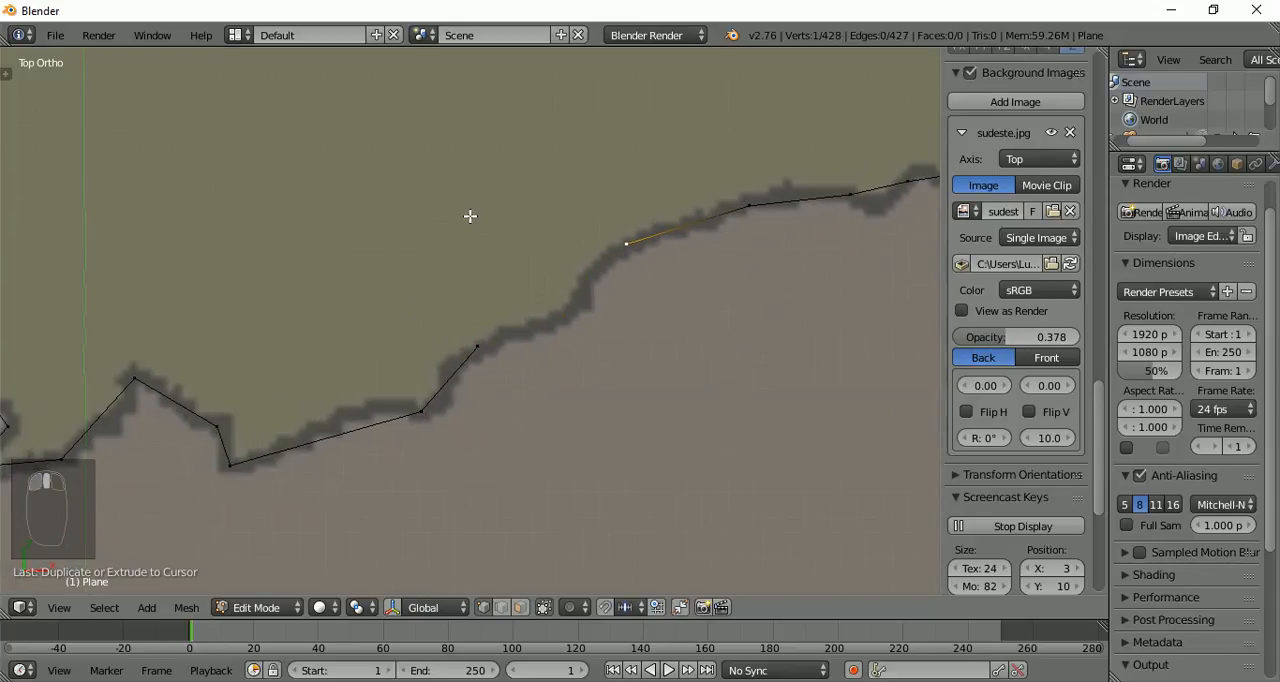
pyautogui.keyDown('ctrl'); pyautogui.click(565, 315); pyautogui.keyUp('ctrl')
pyautogui.scroll(4, 534, 344)
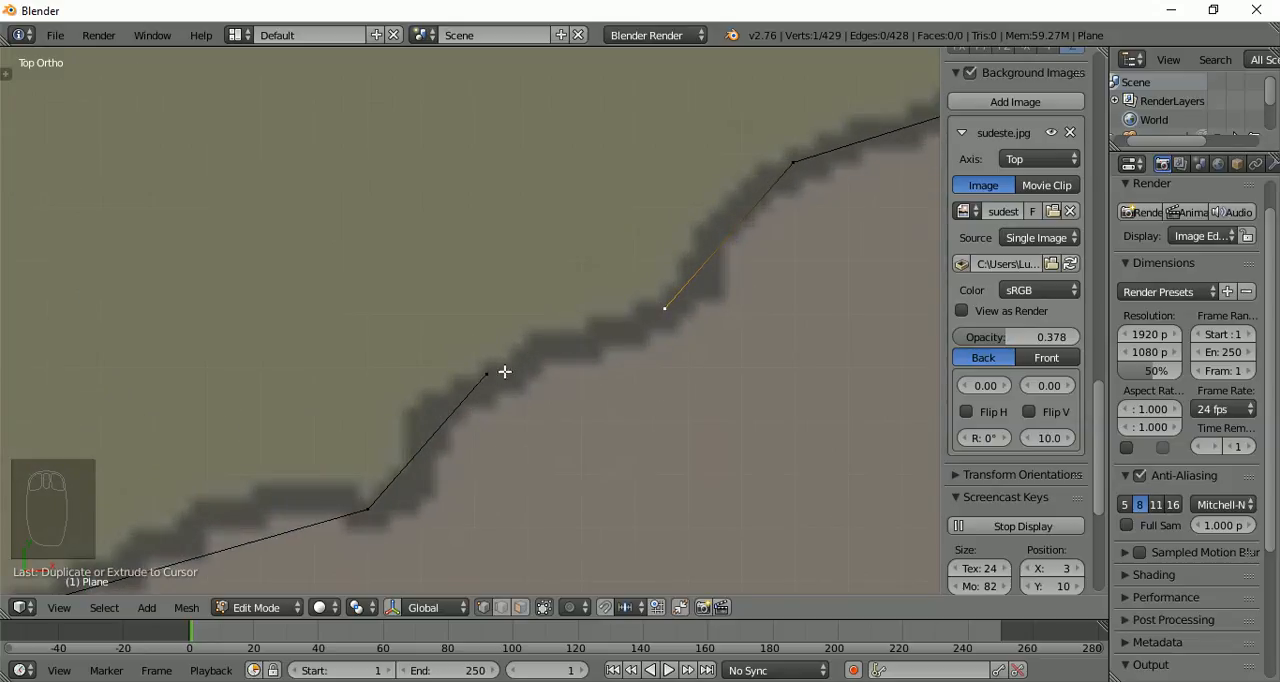
pyautogui.scroll(-3, 605, 311)
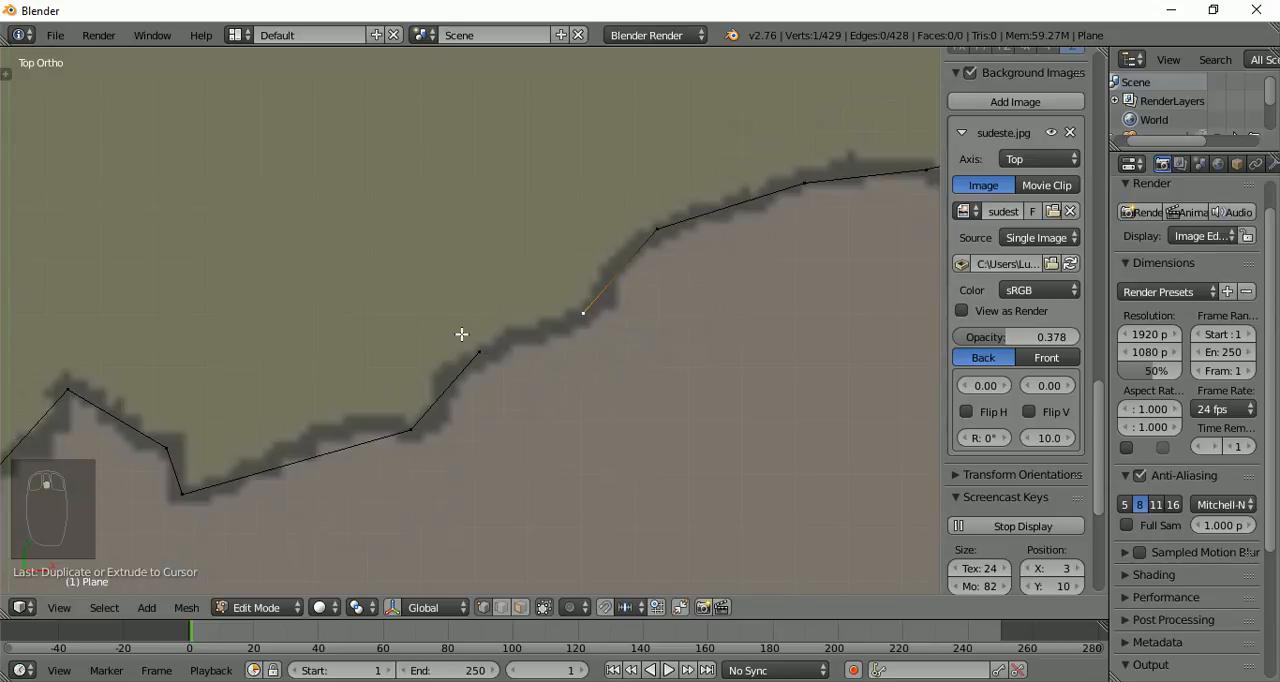
# Select the entire Minas Gerais outline and fill it with one face, closing the remaining gap on the São Paulo border
pyautogui.scroll(-6, 465, 328)
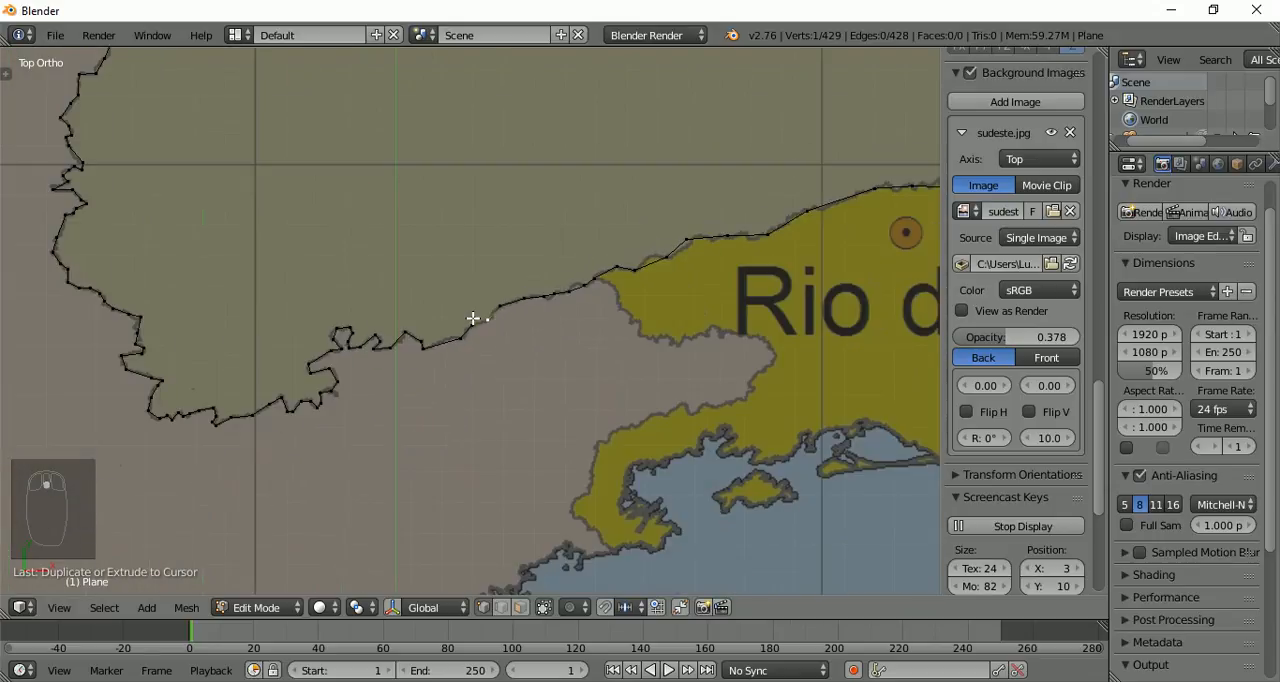
pyautogui.scroll(-7, 473, 318)
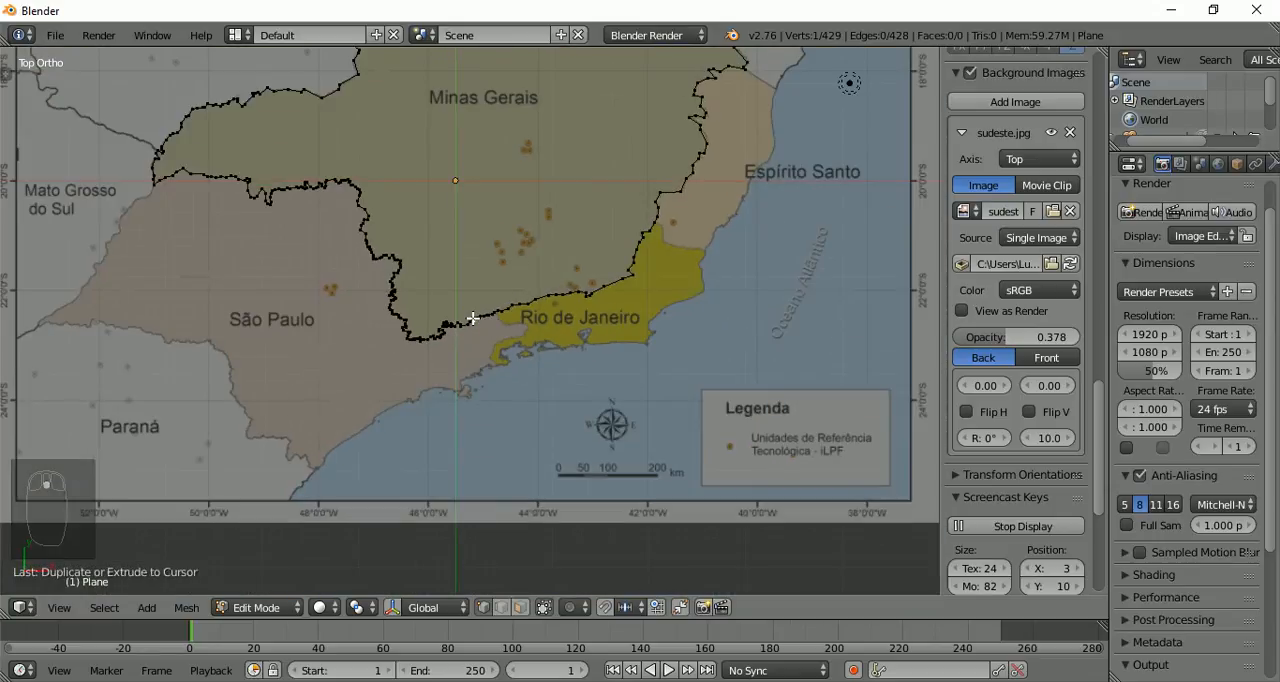
pyautogui.keyDown('shift'); pyautogui.moveTo(512, 270); pyautogui.dragTo(494, 462, button='middle'); pyautogui.keyUp('shift')
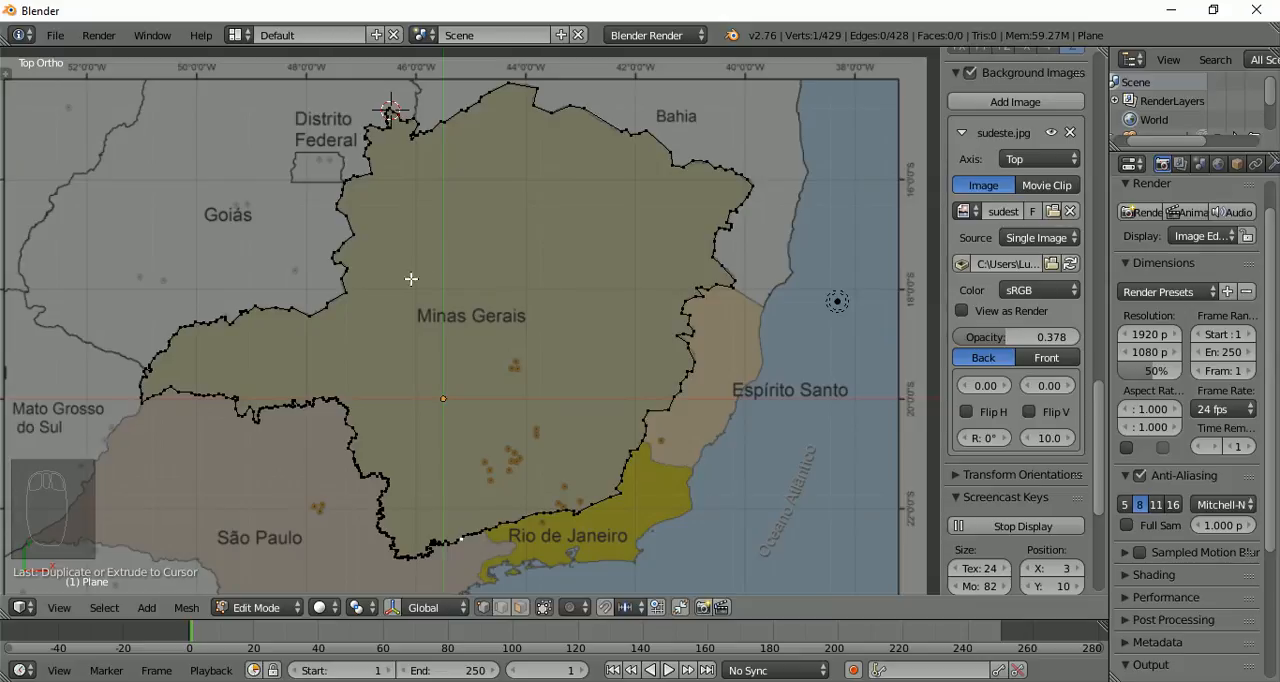
pyautogui.press('a')
pyautogui.press('a')
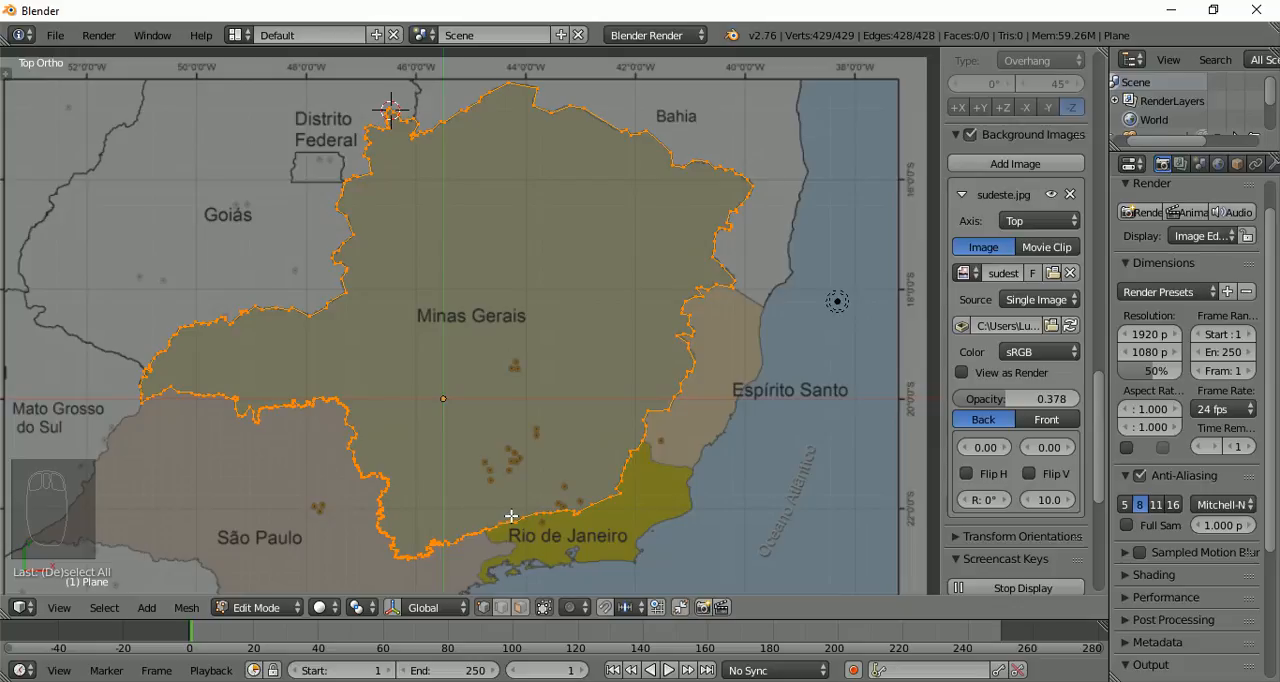
pyautogui.scroll(7, 511, 516)
pyautogui.keyDown('shift'); pyautogui.moveTo(321, 426); pyautogui.dragTo(369, 110, button='middle'); pyautogui.keyUp('shift')
pyautogui.keyDown('shift'); pyautogui.moveTo(432, 517); pyautogui.dragTo(409, 136, button='middle'); pyautogui.keyUp('shift')
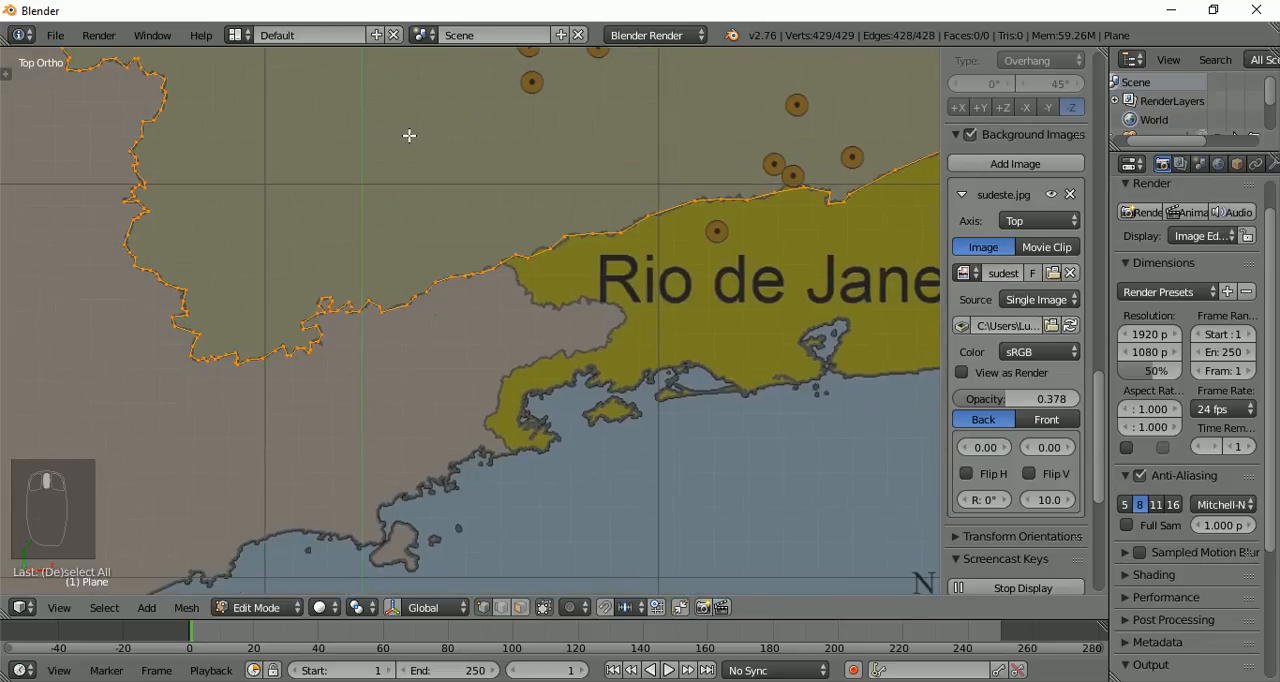
pyautogui.scroll(8, 382, 291)
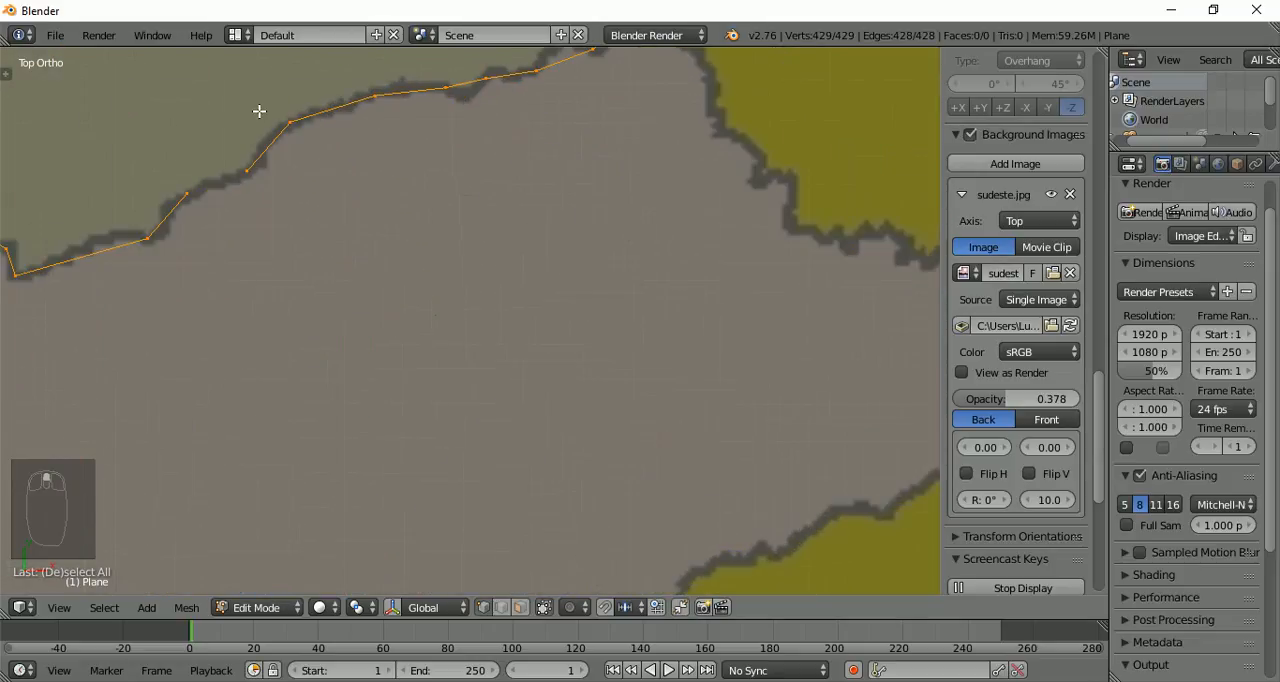
pyautogui.keyDown('shift'); pyautogui.moveTo(259, 111); pyautogui.dragTo(611, 280, button='middle'); pyautogui.keyUp('shift')
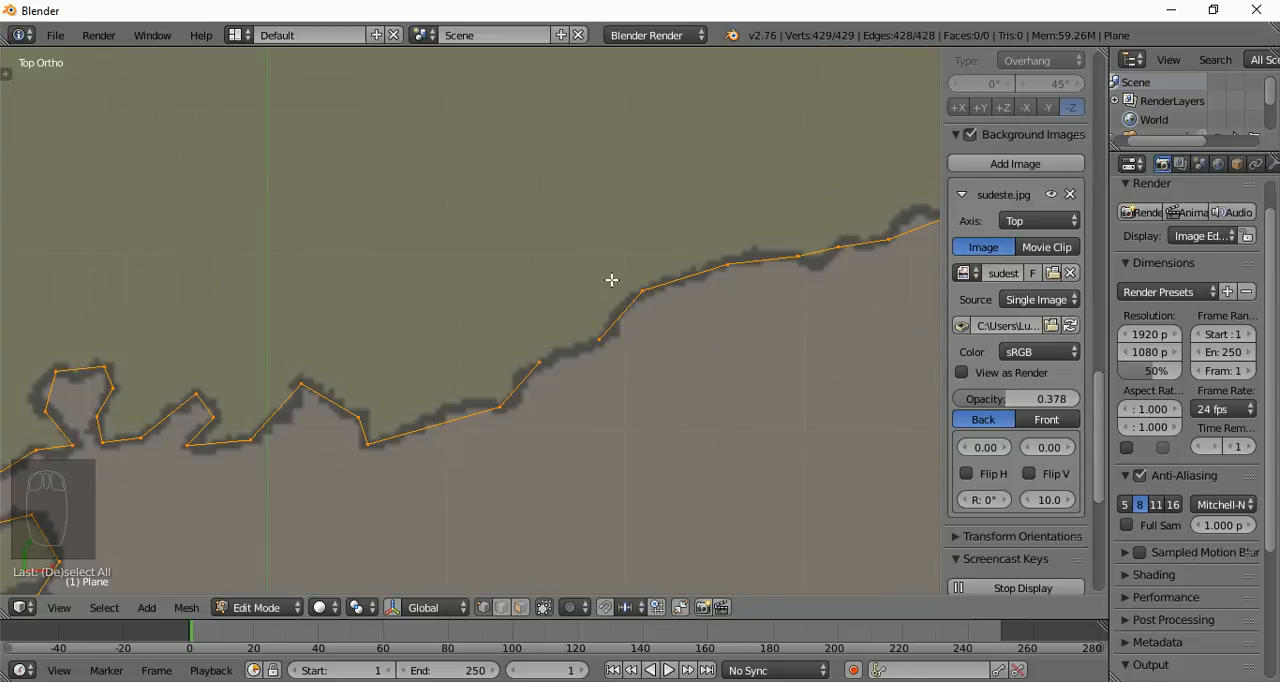
pyautogui.press('f')
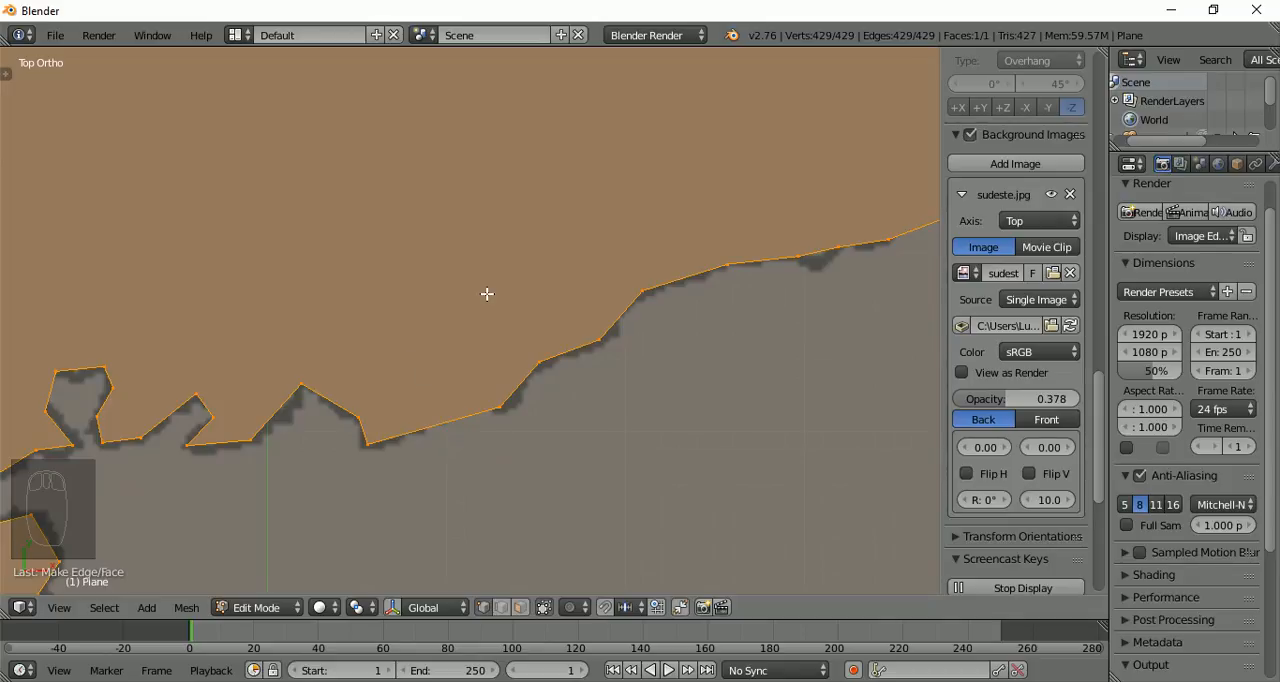
pyautogui.scroll(-6, 255, 297)
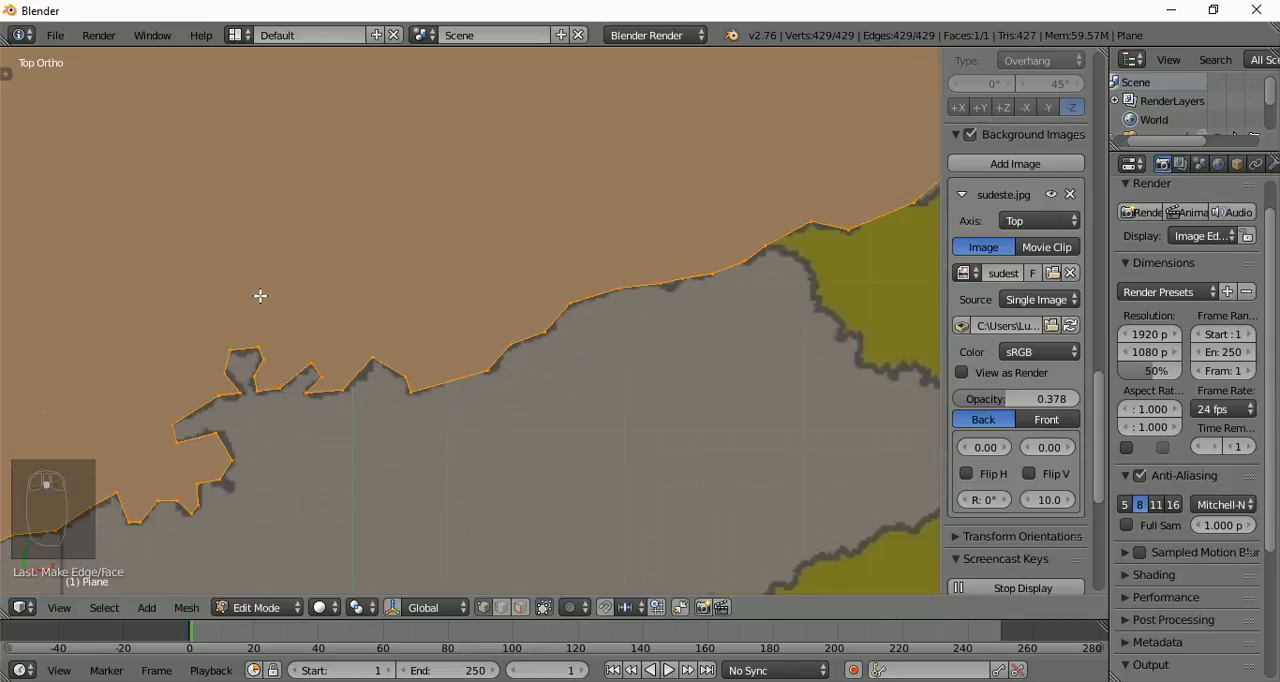
pyautogui.scroll(-6, 260, 296)
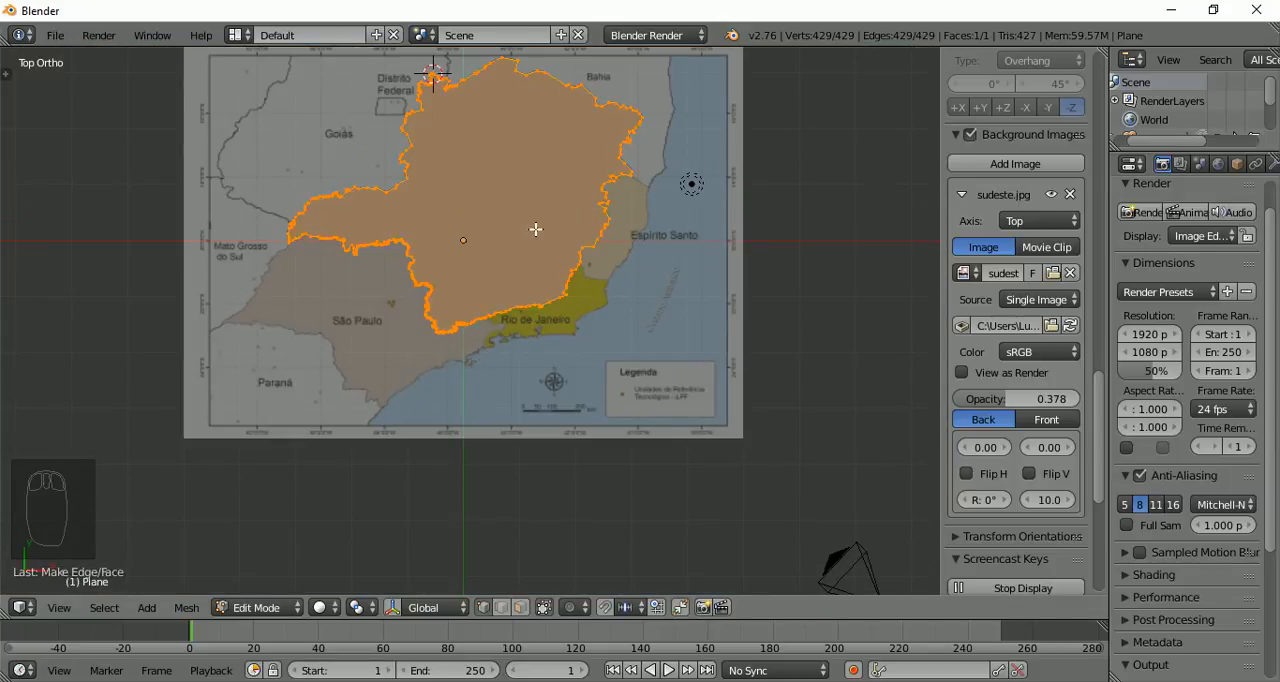
# Undo the fill to check the closing gap on the São Paulo border, and fill the whole outline with one face again
pyautogui.scroll(10, 535, 229)
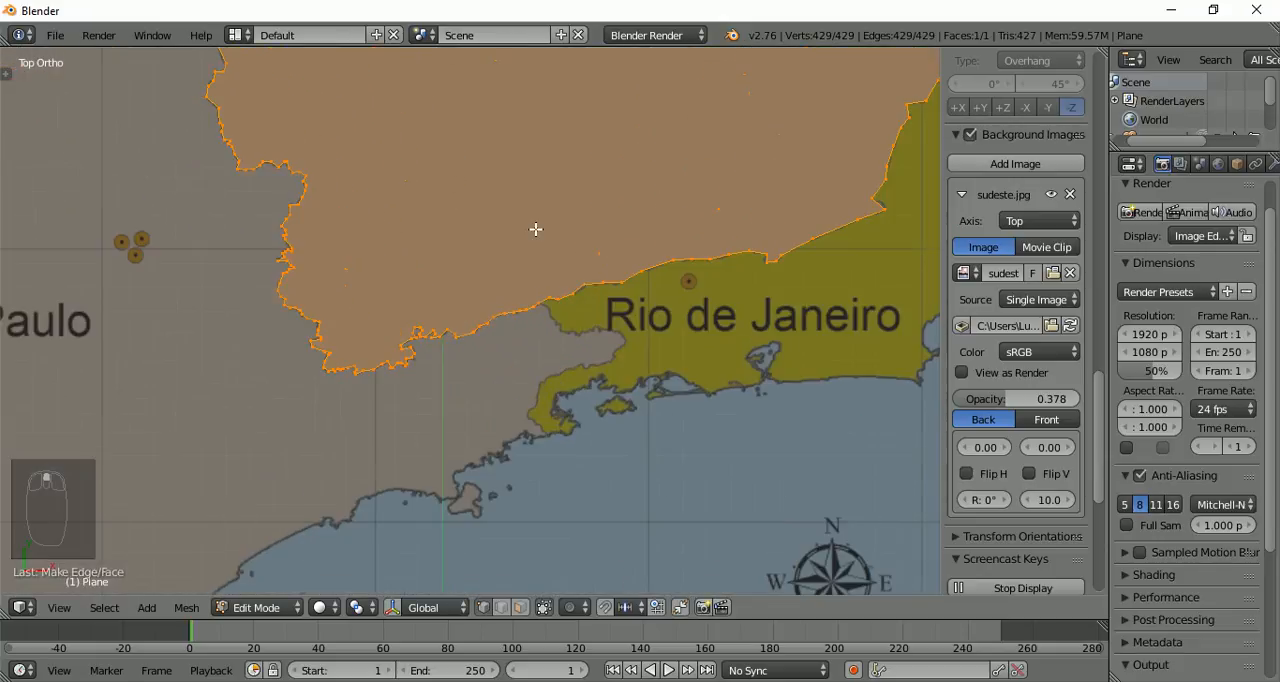
pyautogui.scroll(5, 535, 229)
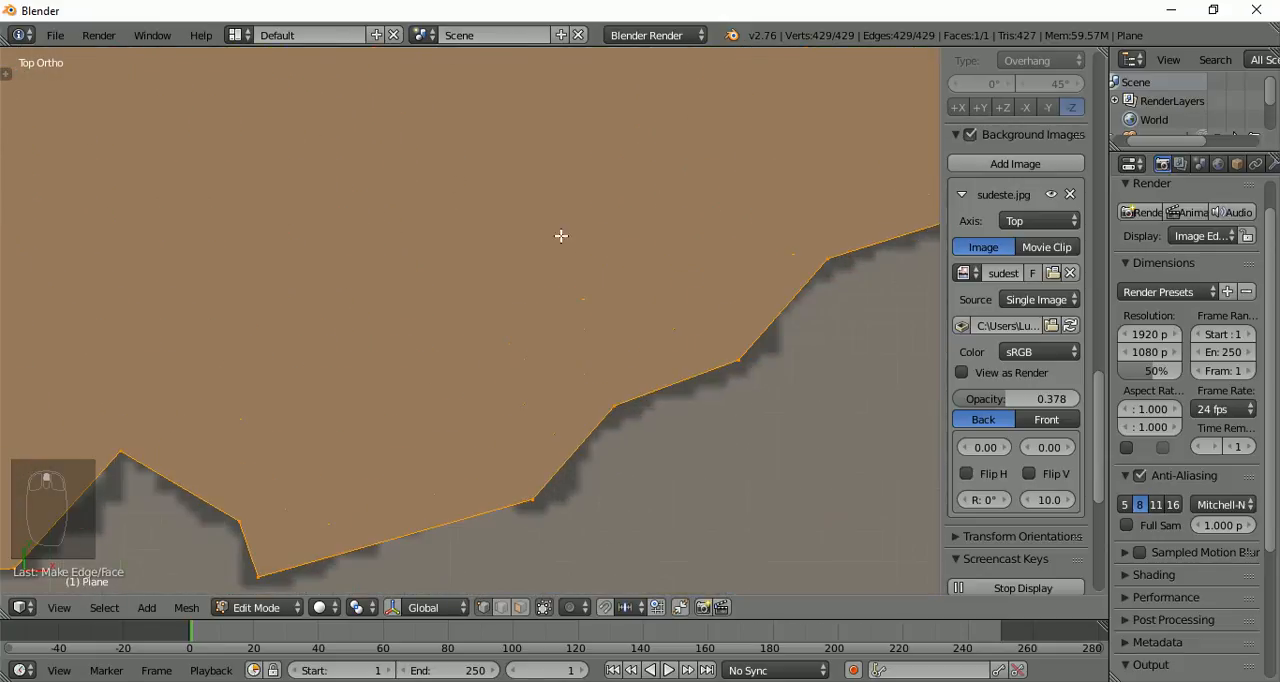
pyautogui.hotkey('ctrl', 'z')
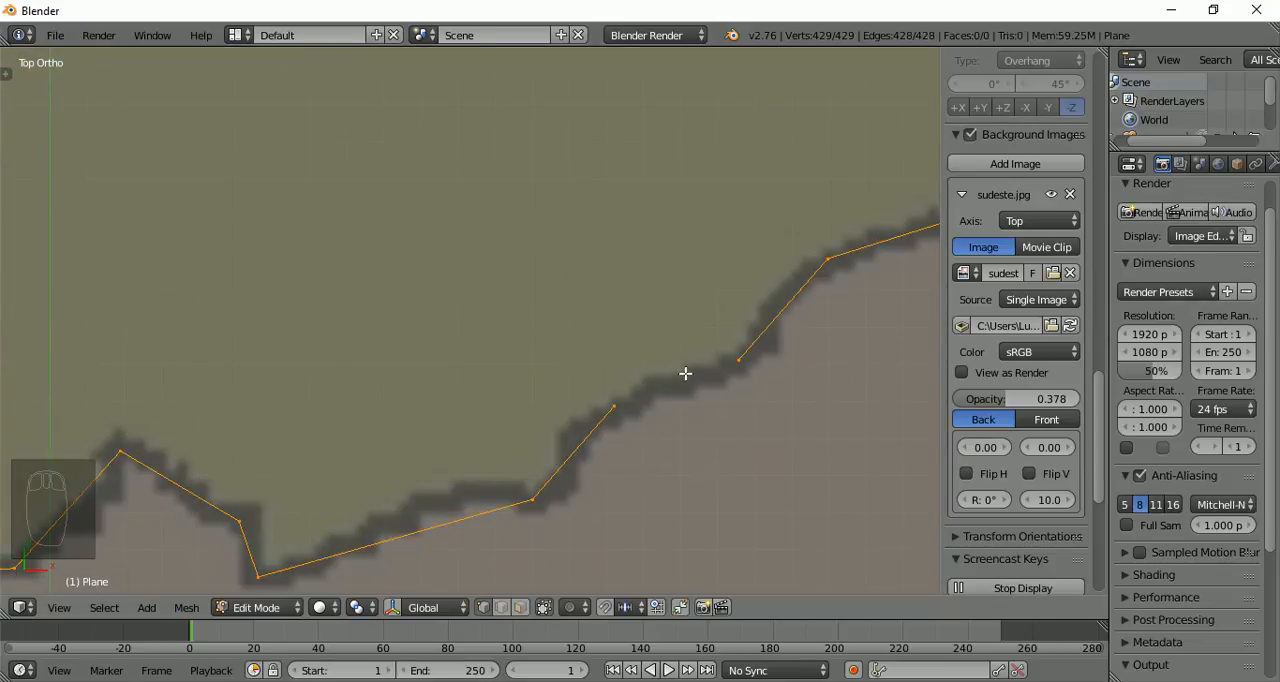
pyautogui.press('f')
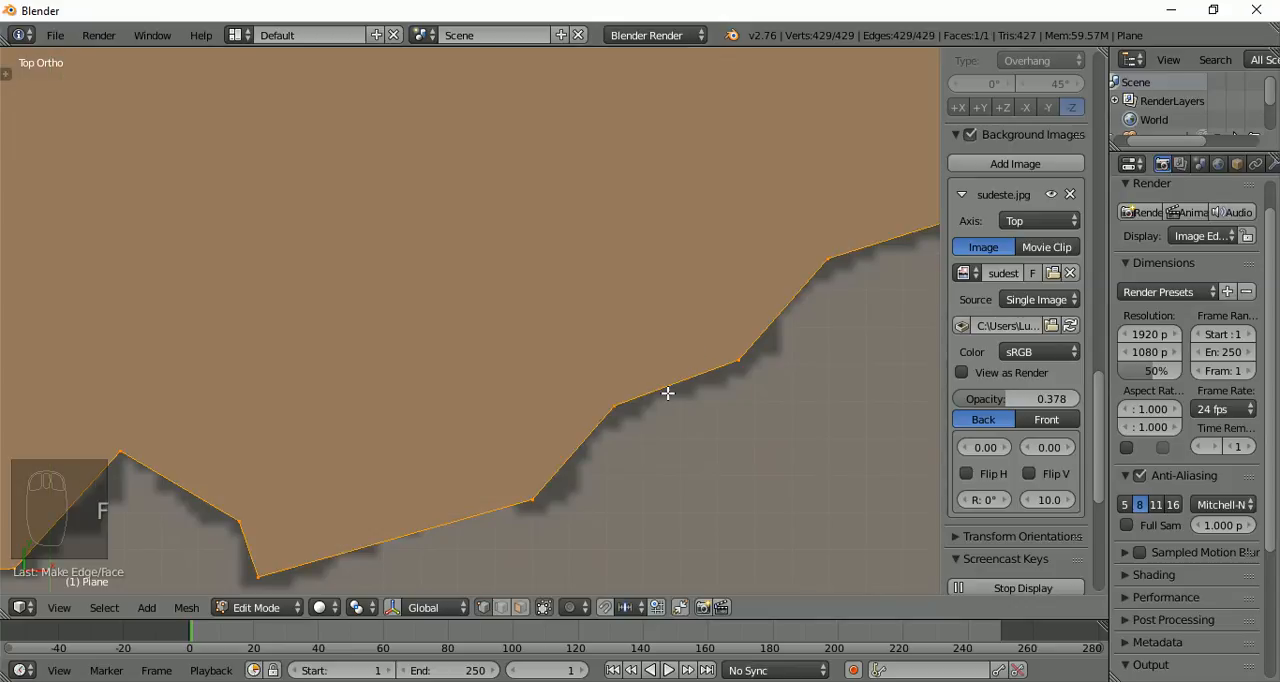
# Examine the filled Minas Gerais face from a tilted angle, and return to the top view over the background map
pyautogui.scroll(-6, 370, 252)
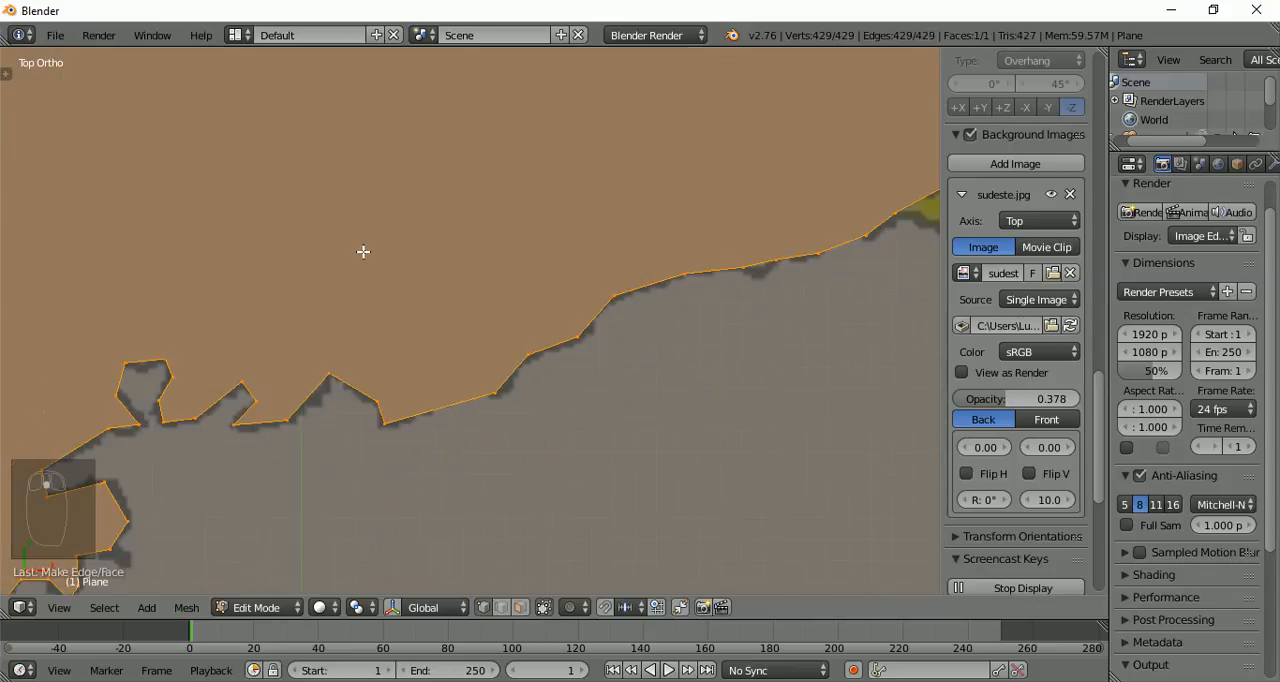
pyautogui.scroll(-8, 363, 252)
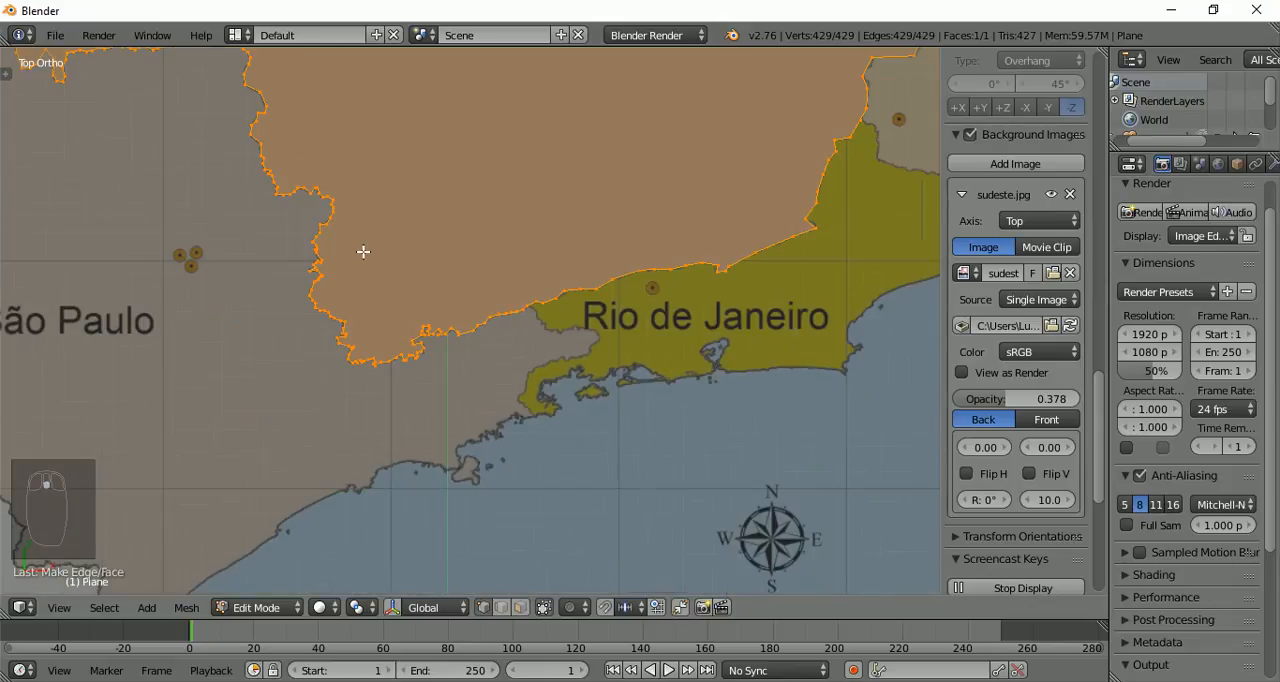
pyautogui.moveTo(363, 252); pyautogui.dragTo(561, 154, button='middle')
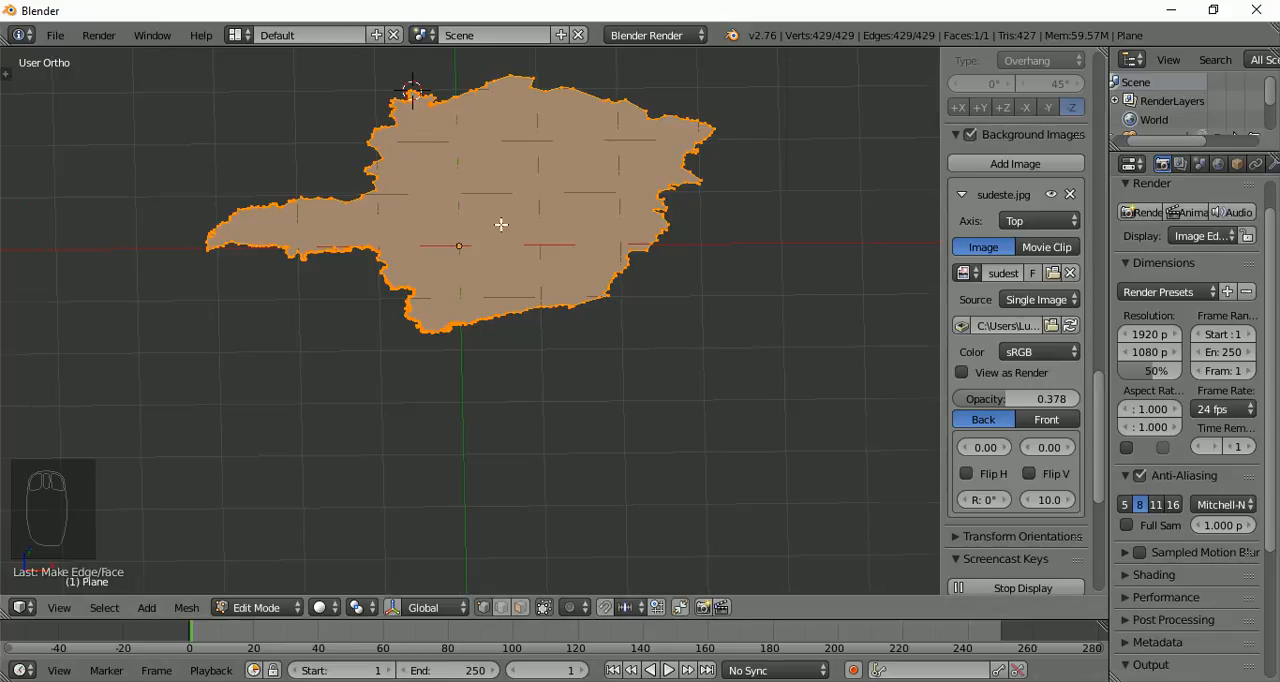
pyautogui.press('KP_7')
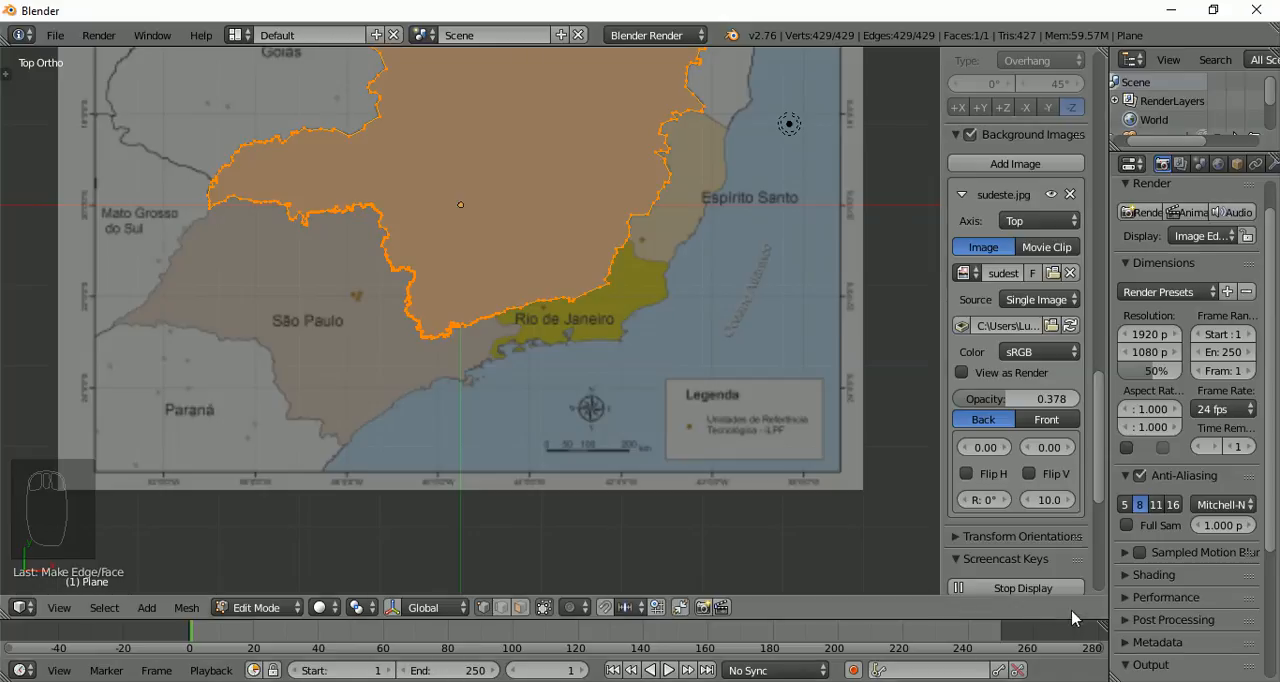
pyautogui.scroll(-1, 591, 464)
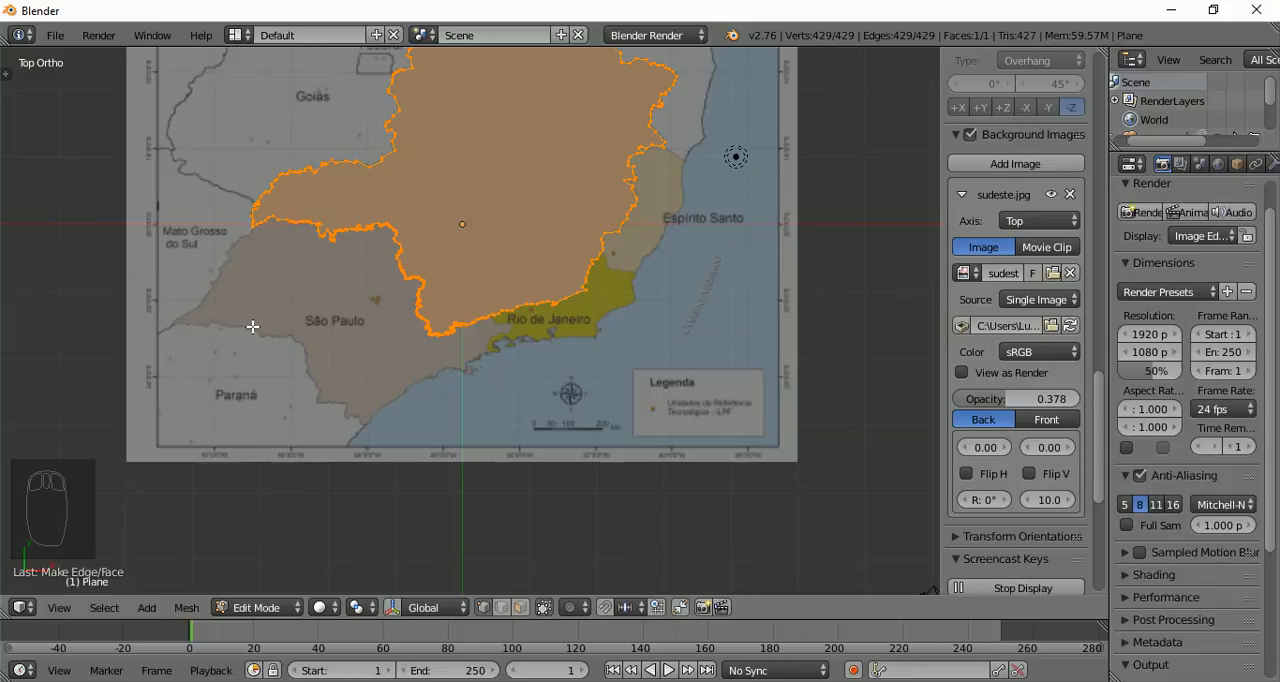
pyautogui.scroll(3, 253, 326)
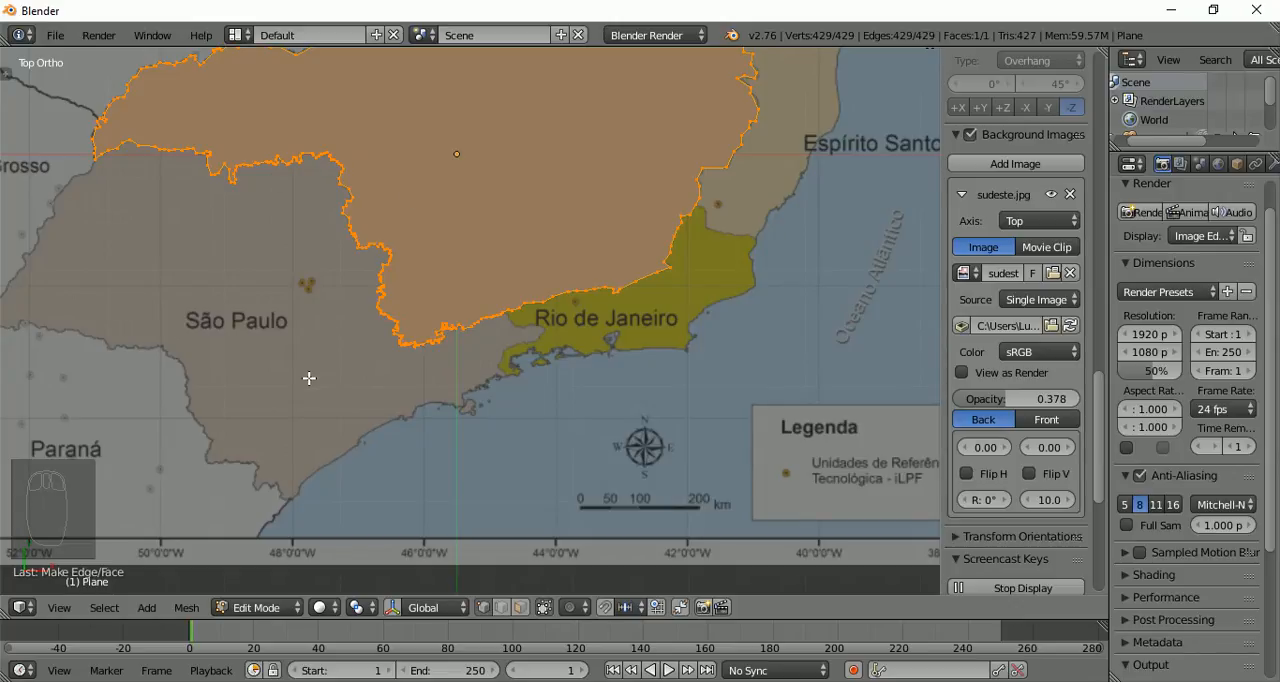
pyautogui.scroll(1, 144, 313)
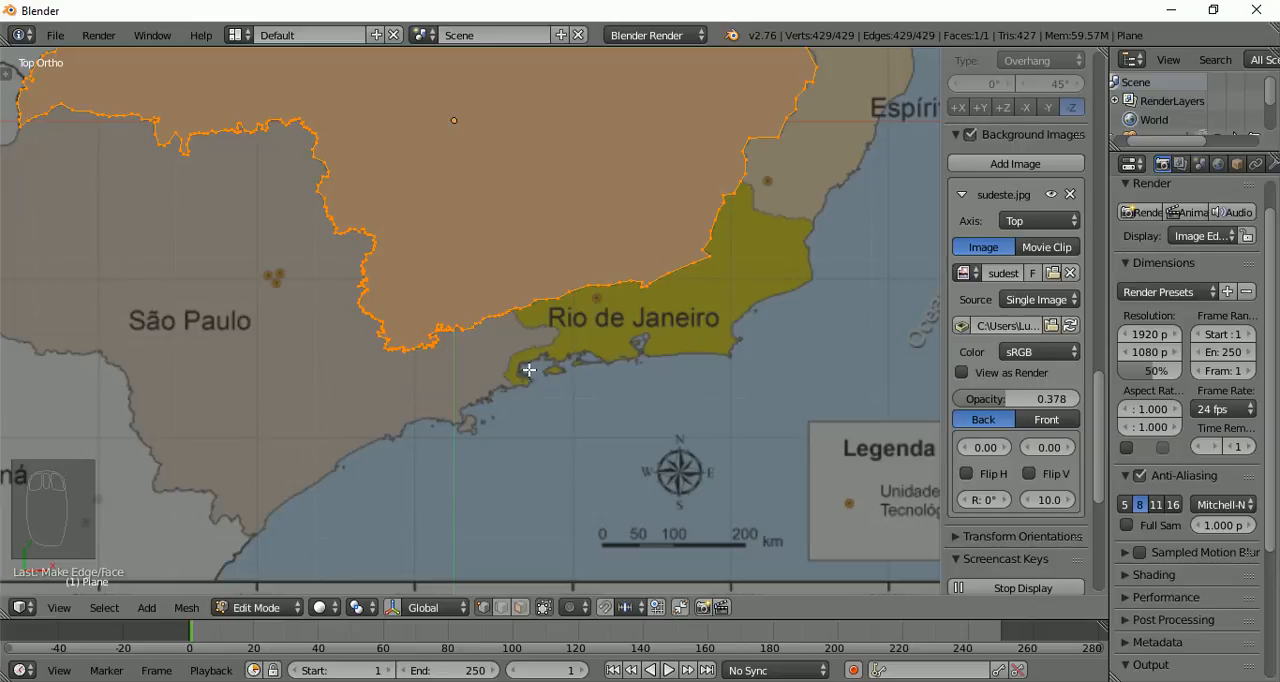
# Inspect the outline along the shared border with São Paulo, from the southern tip northwest to the Mato Grosso do Sul junction
pyautogui.scroll(4, 305, 245)
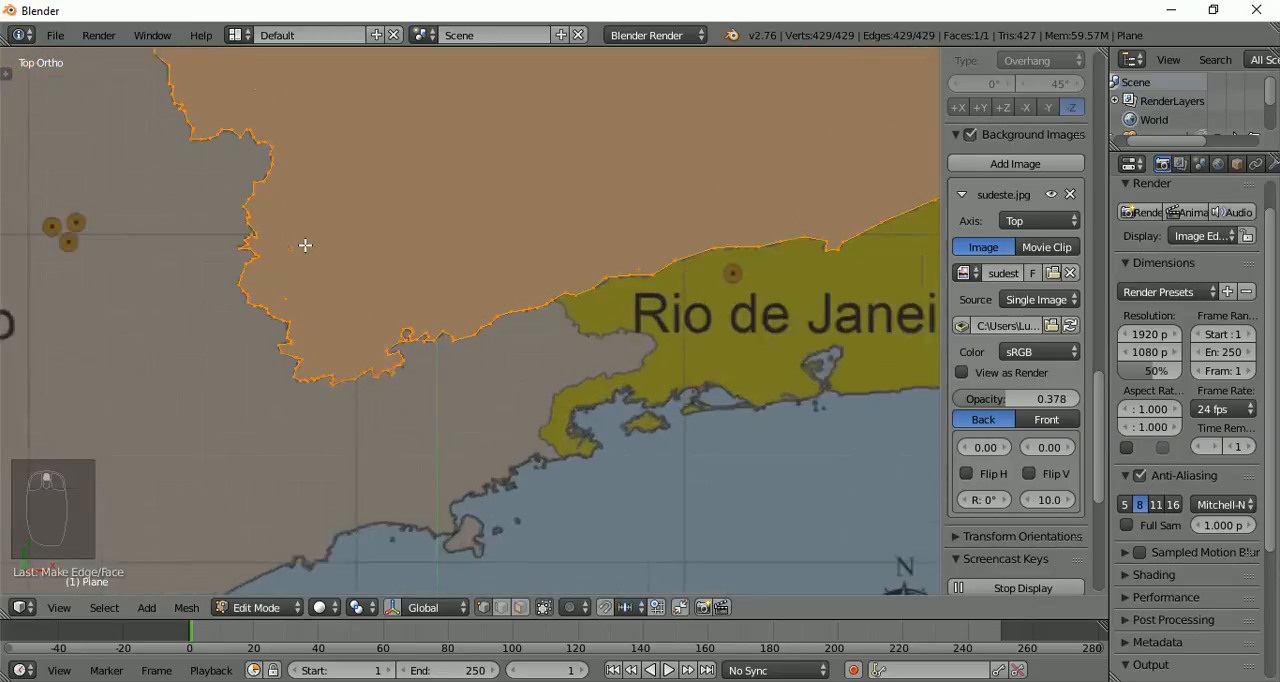
pyautogui.scroll(1, 305, 245)
pyautogui.scroll(2, 304, 250)
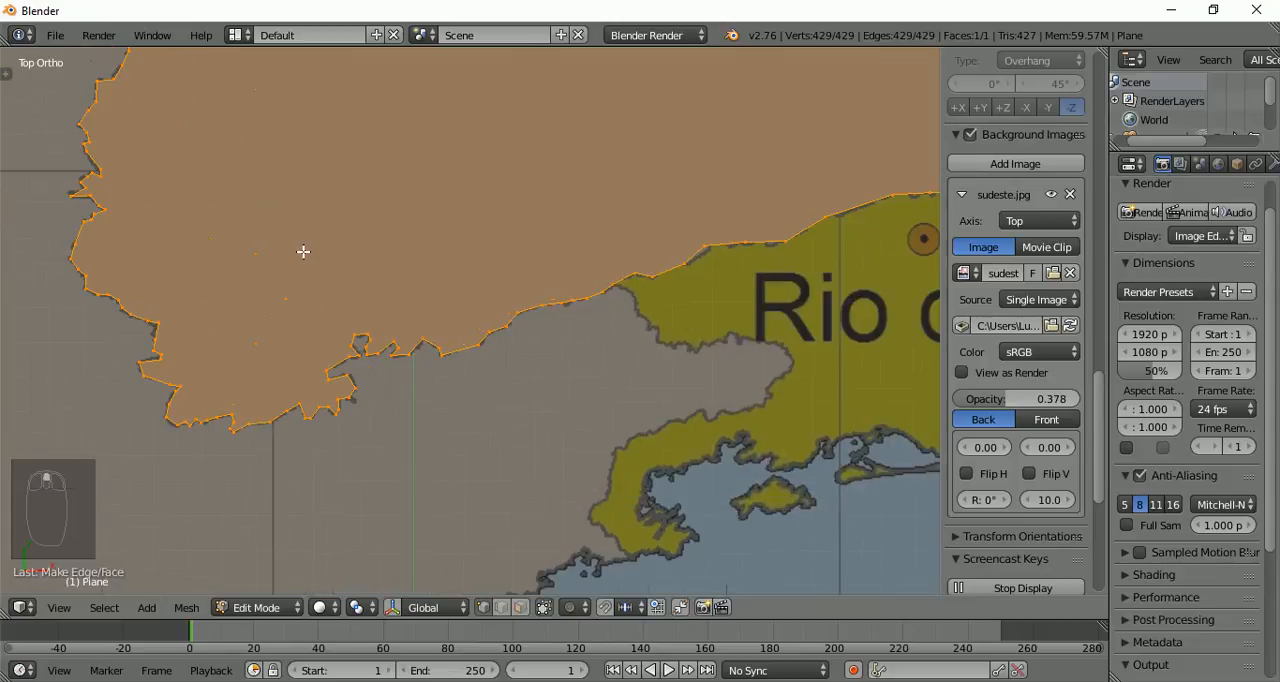
pyautogui.scroll(1, 303, 251)
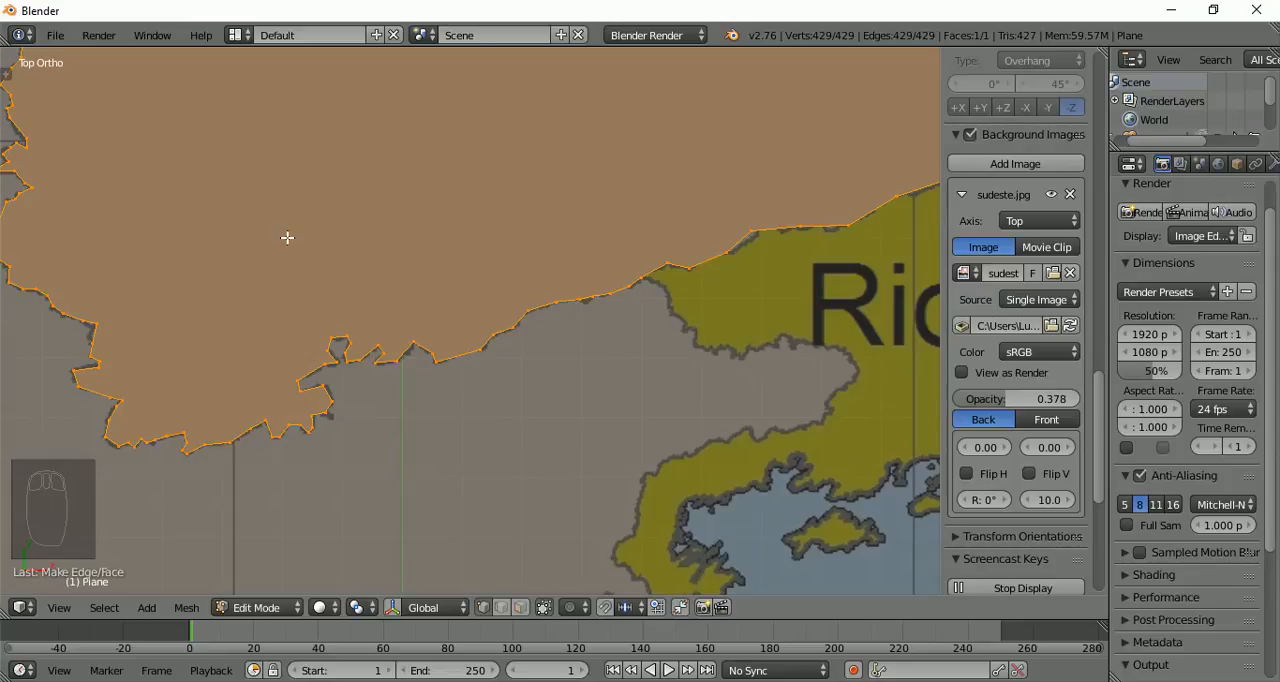
pyautogui.scroll(-1, 174, 341)
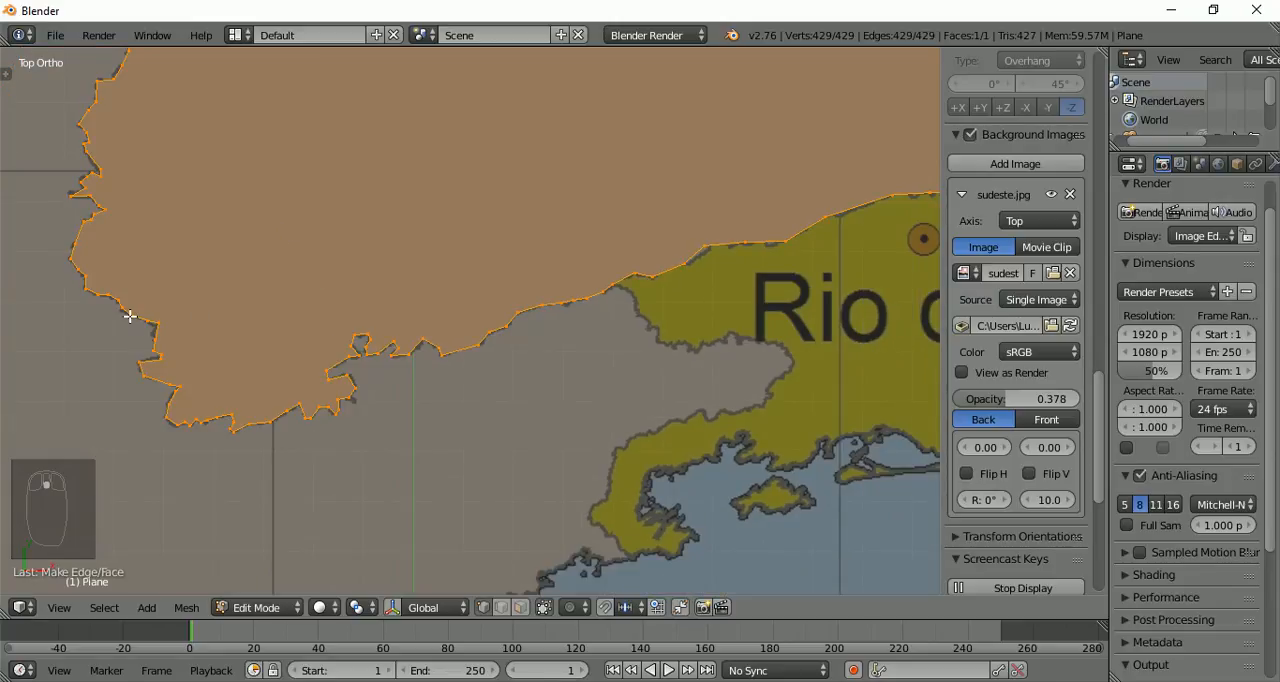
pyautogui.keyDown('shift'); pyautogui.moveTo(130, 316); pyautogui.dragTo(454, 414, button='middle'); pyautogui.keyUp('shift')
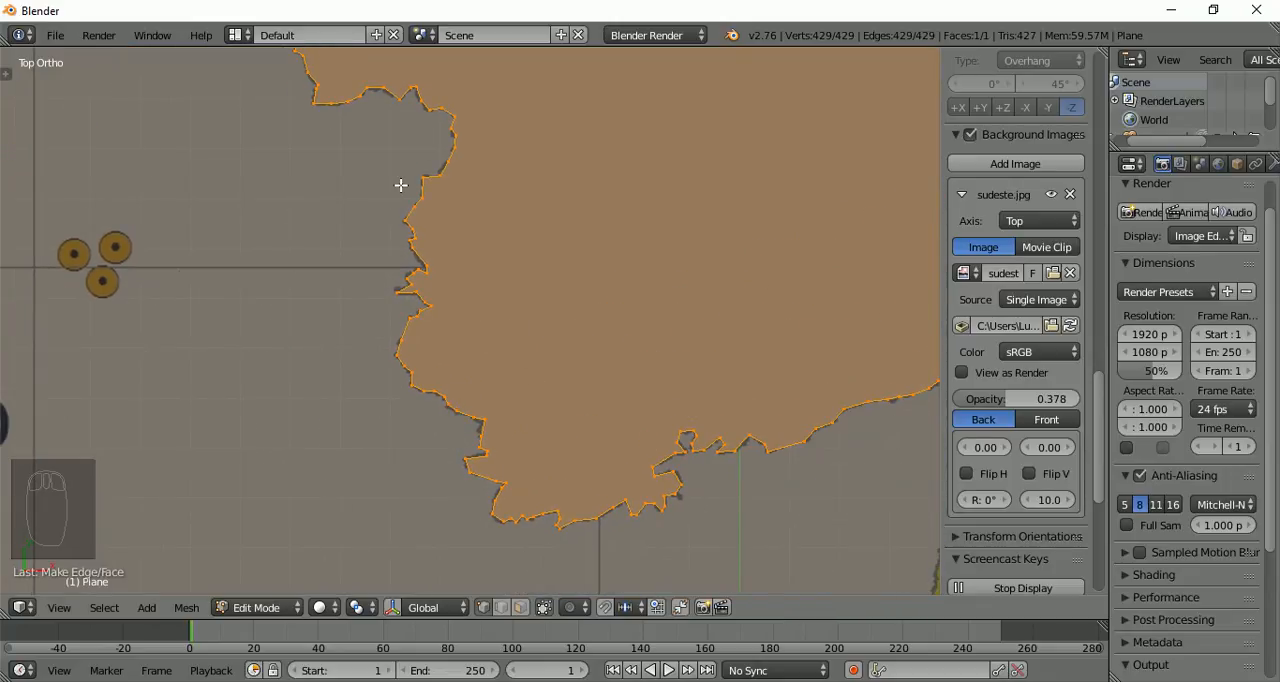
pyautogui.keyDown('shift'); pyautogui.moveTo(406, 186); pyautogui.dragTo(664, 437, button='middle'); pyautogui.keyUp('shift')
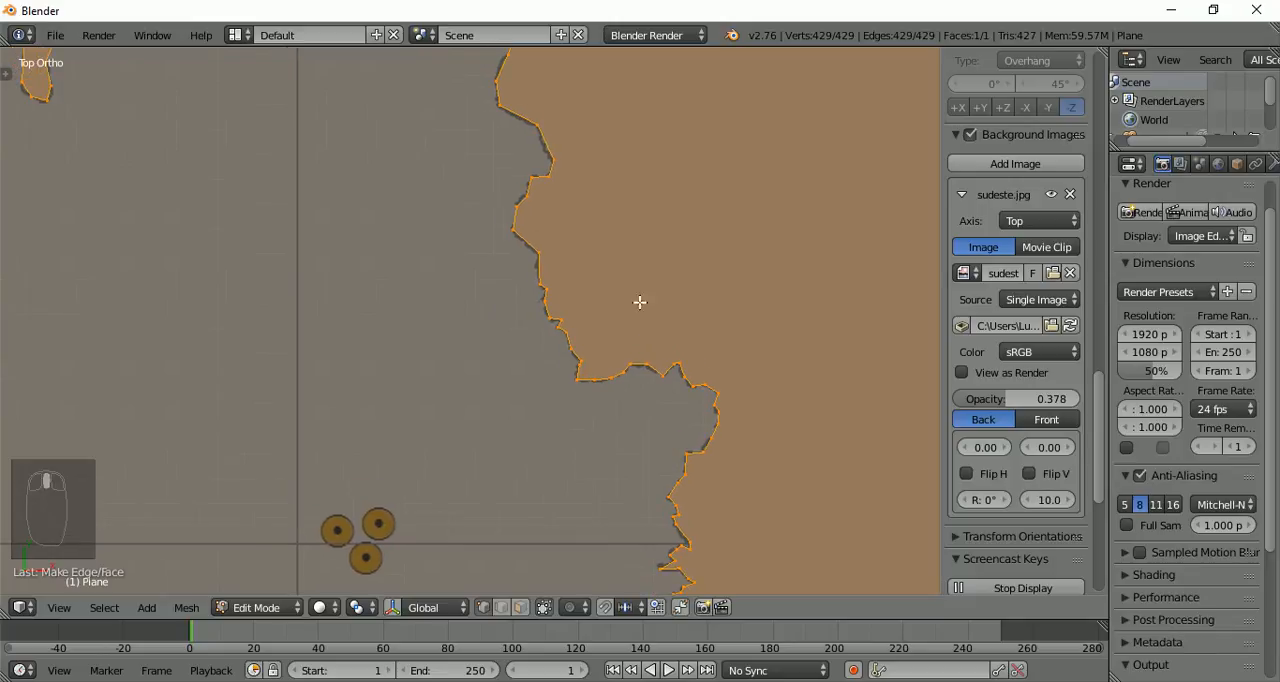
pyautogui.scroll(-4, 551, 243)
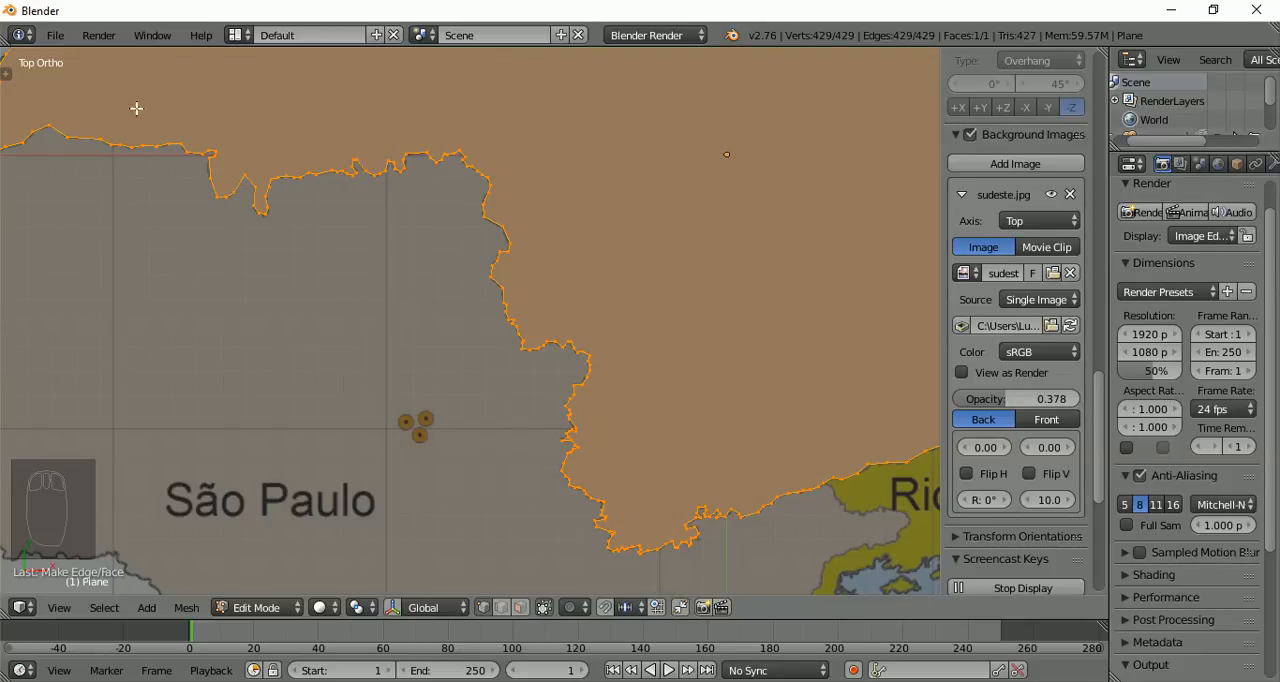
pyautogui.scroll(-2, 277, 240)
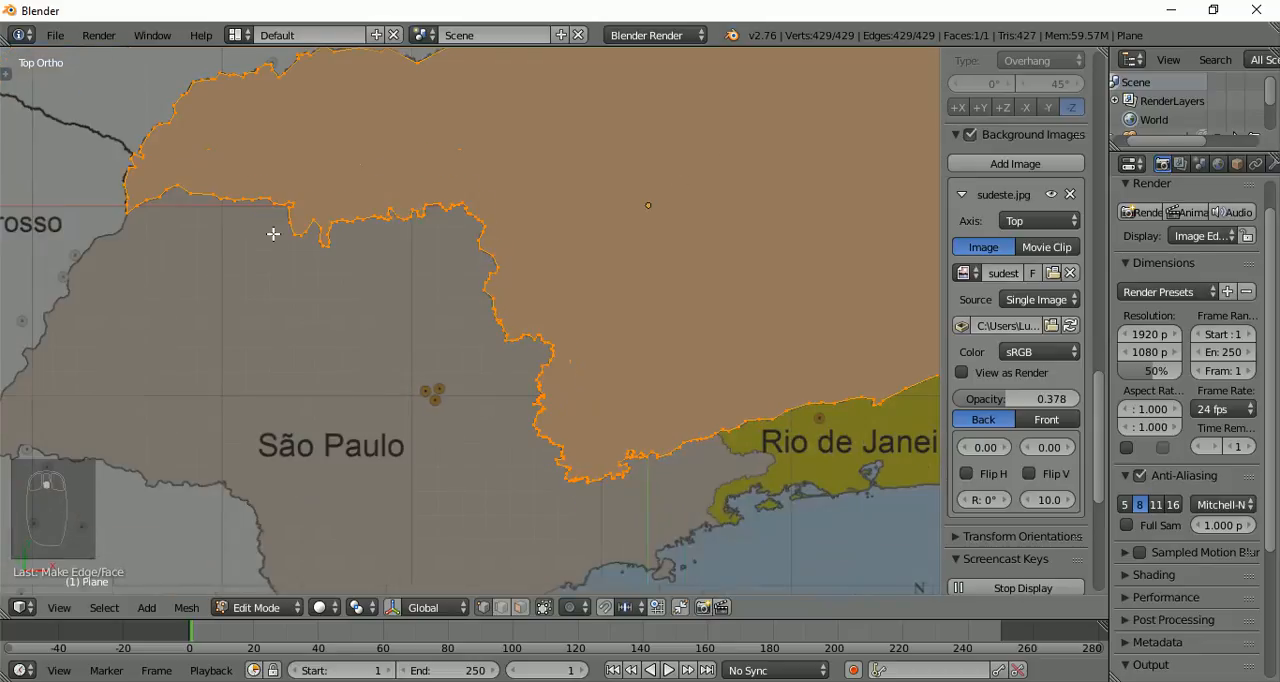
pyautogui.scroll(2, 273, 234)
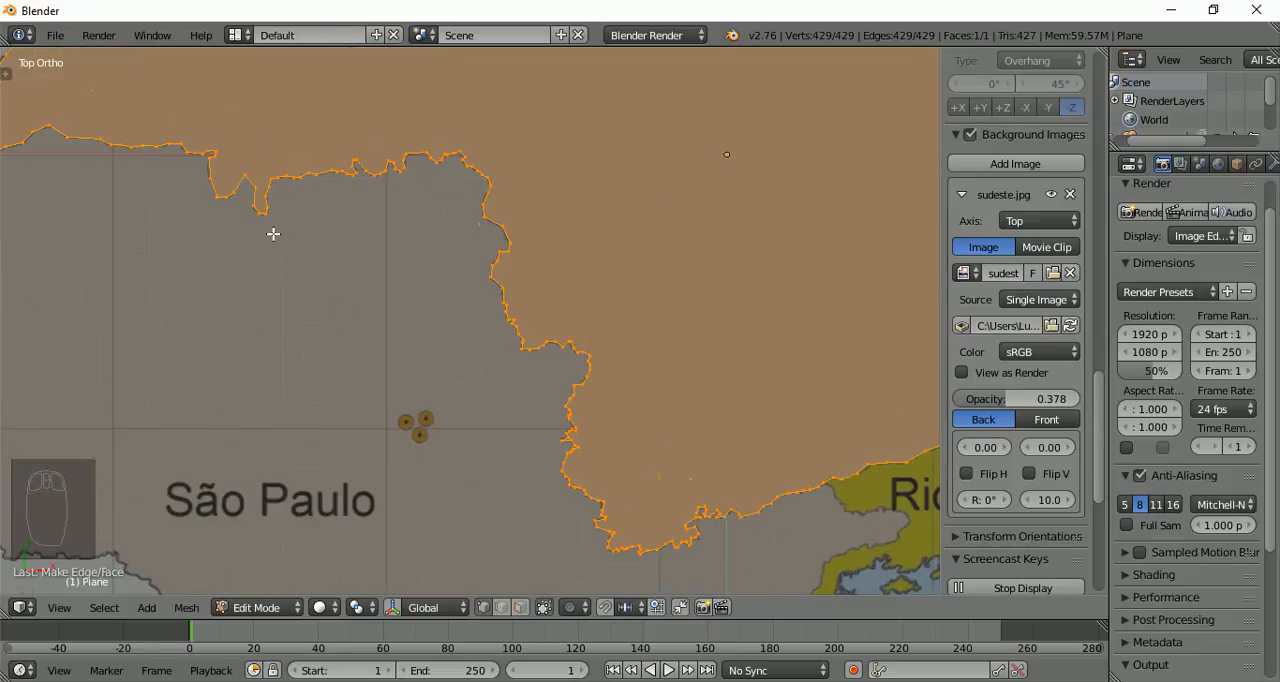
pyautogui.scroll(6, 273, 234)
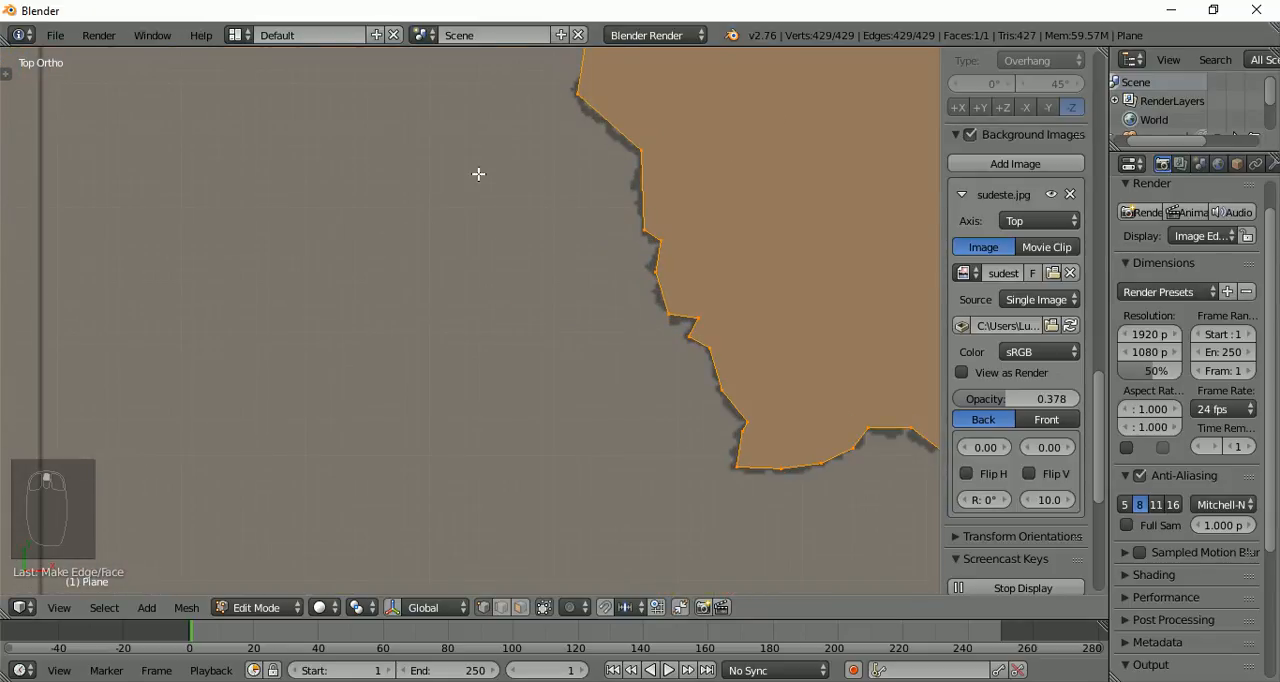
pyautogui.keyDown('shift'); pyautogui.moveTo(515, 162); pyautogui.dragTo(501, 423, button='middle'); pyautogui.keyUp('shift')
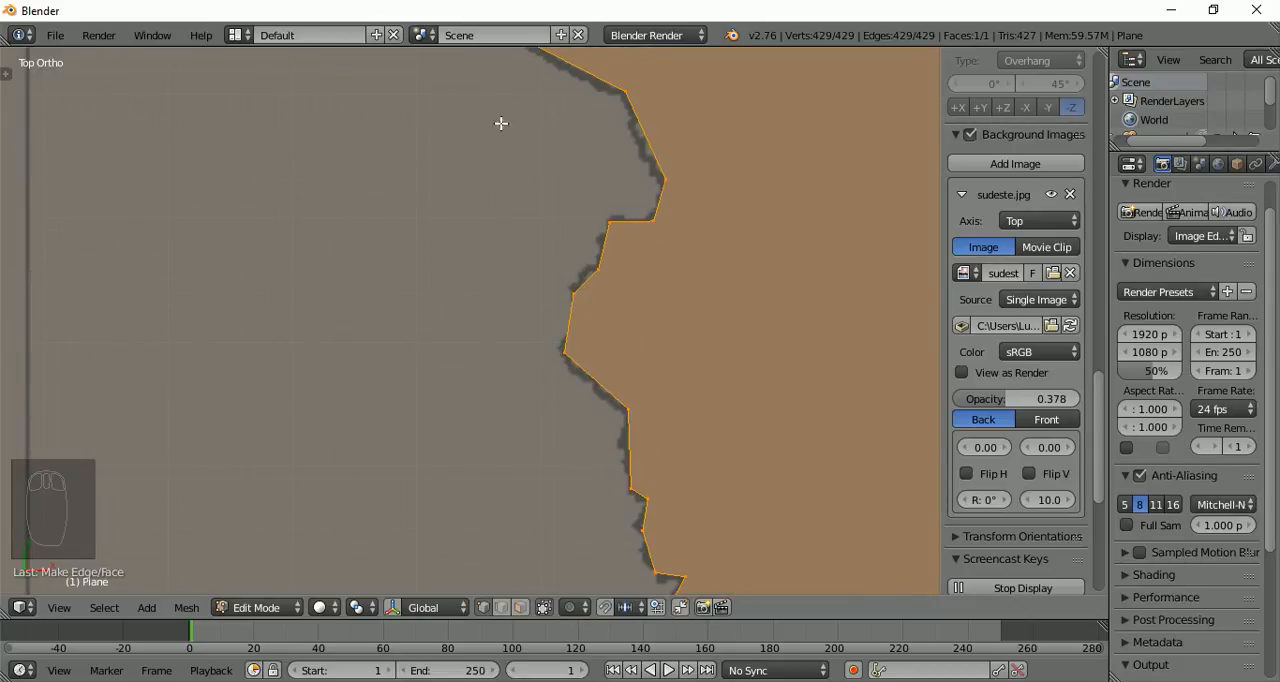
pyautogui.scroll(-3, 466, 134)
pyautogui.scroll(-2, 466, 134)
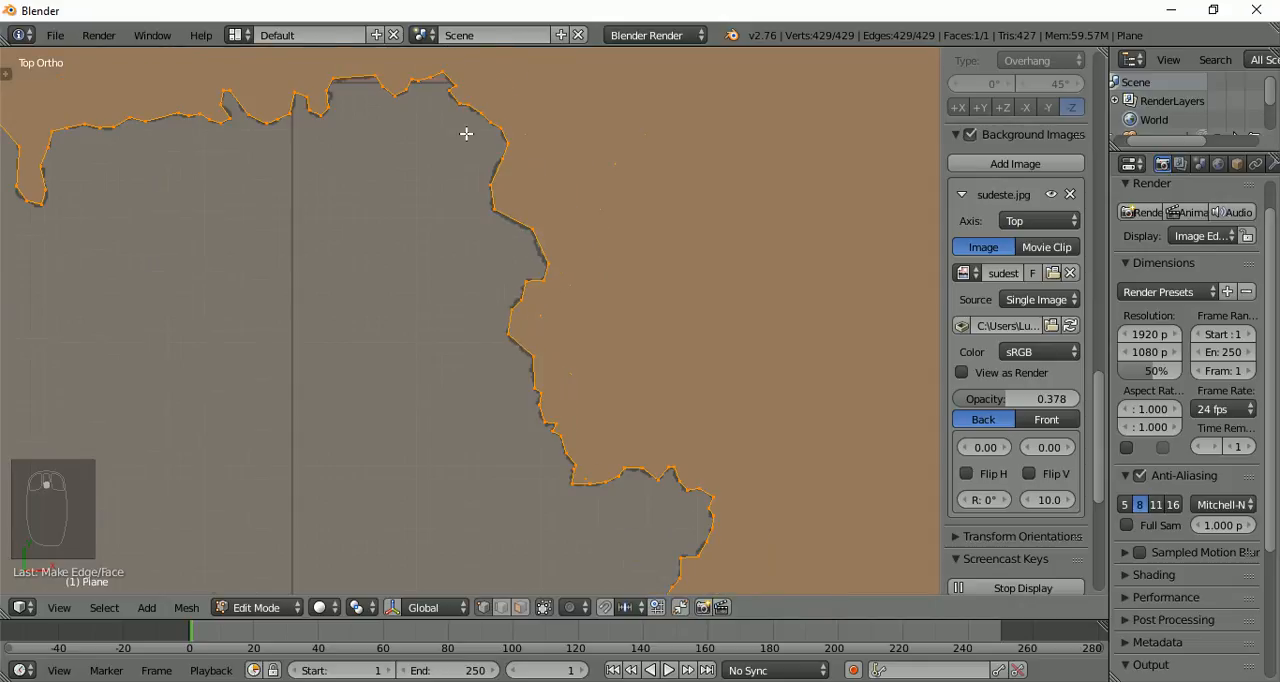
pyautogui.scroll(-4, 466, 134)
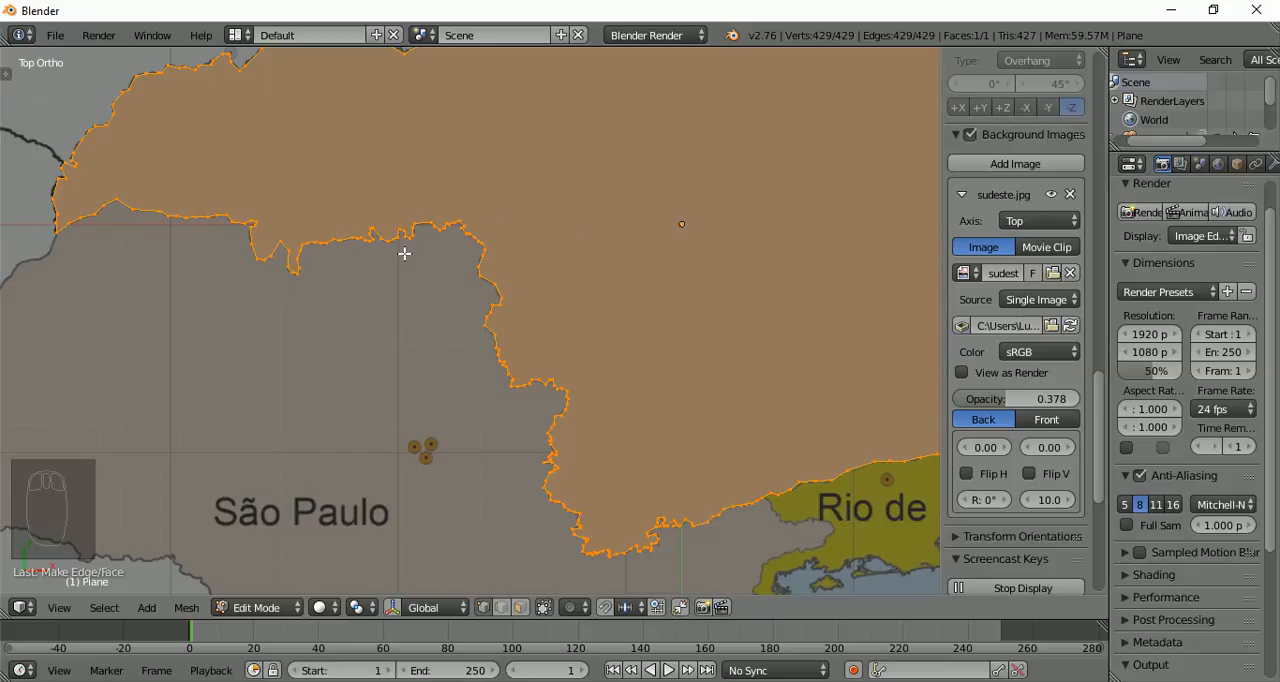
pyautogui.scroll(5, 404, 254)
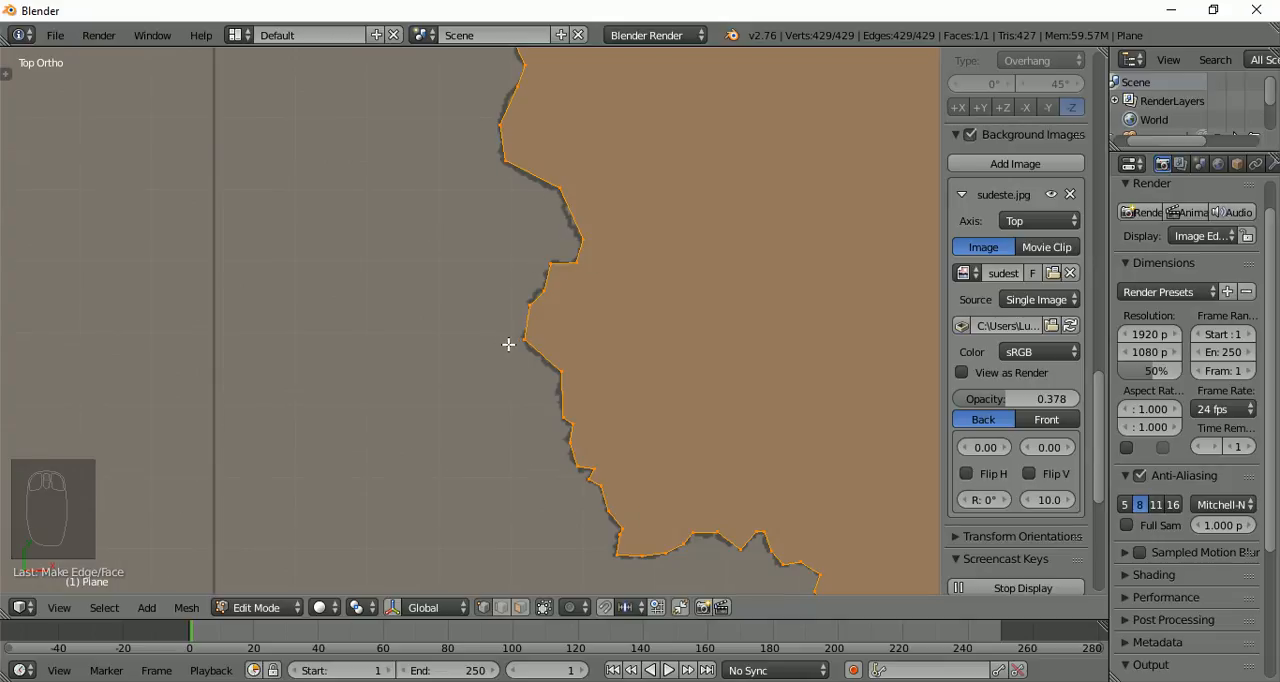
pyautogui.scroll(-4, 510, 340)
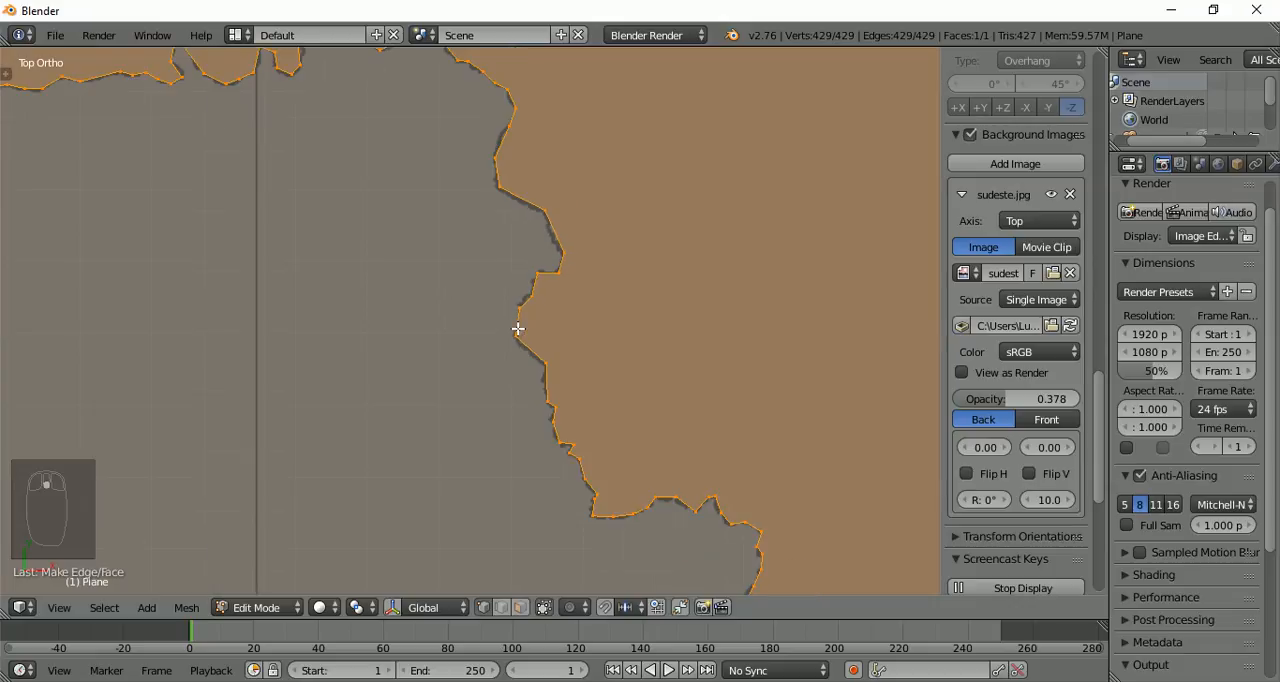
pyautogui.scroll(-4, 515, 322)
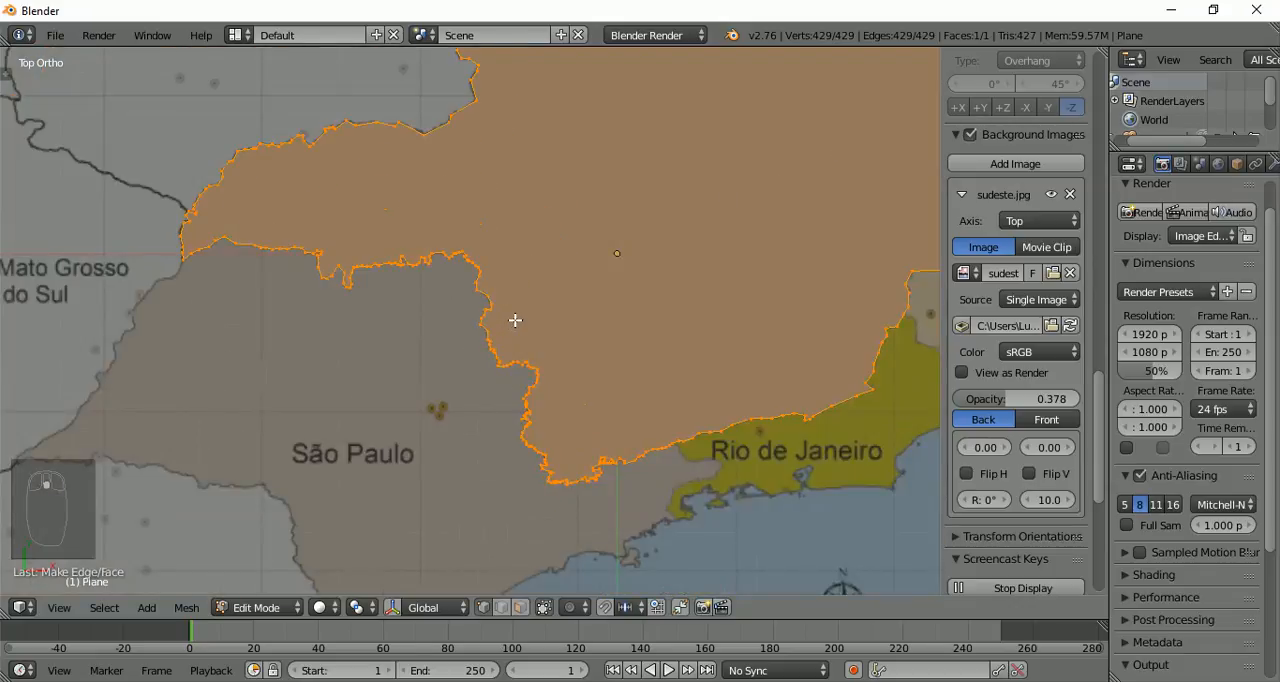
pyautogui.scroll(1, 451, 305)
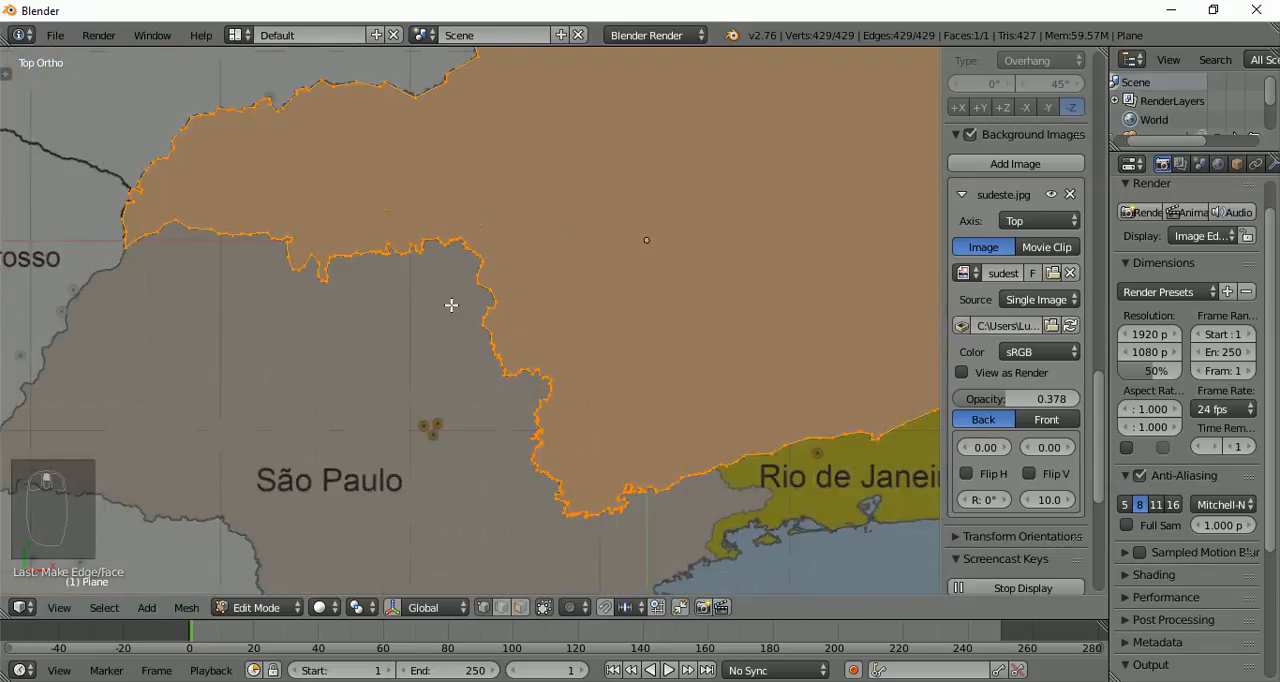
pyautogui.keyDown('shift'); pyautogui.moveTo(366, 297); pyautogui.dragTo(450, 309, button='middle'); pyautogui.keyUp('shift')
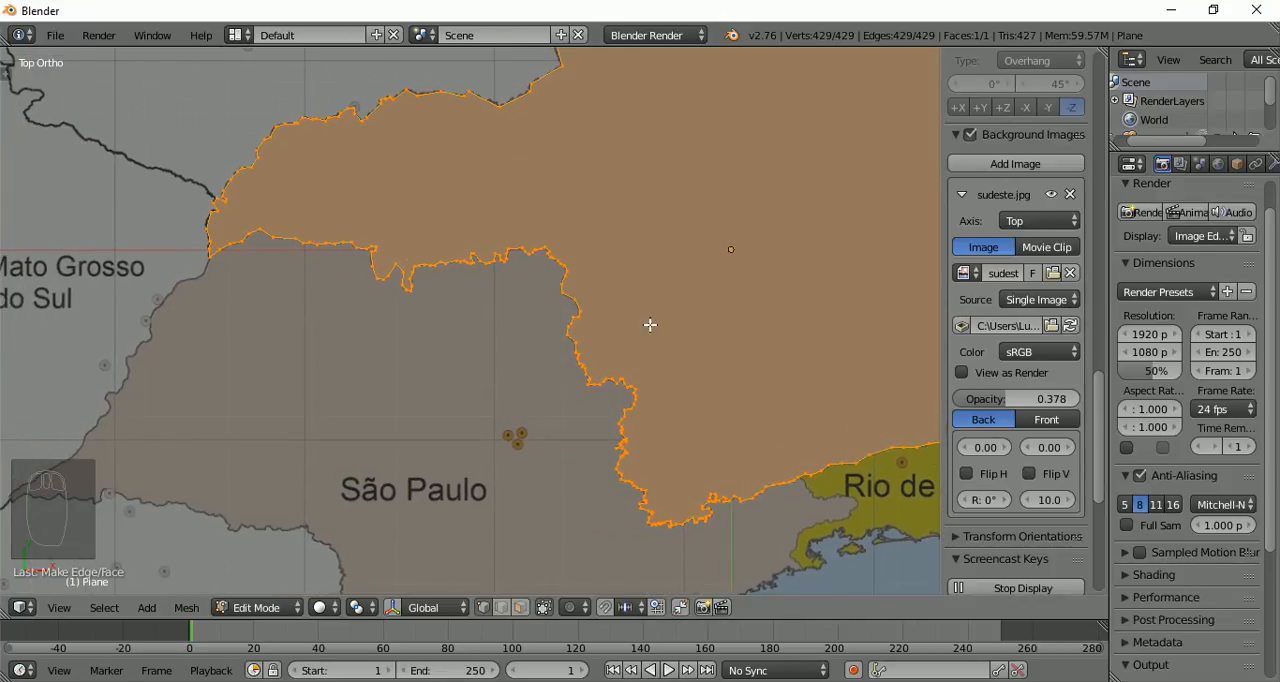
# Clear the selection, and select four consecutive vertices around the small peak at the west end of the São Paulo border
pyautogui.press('a')
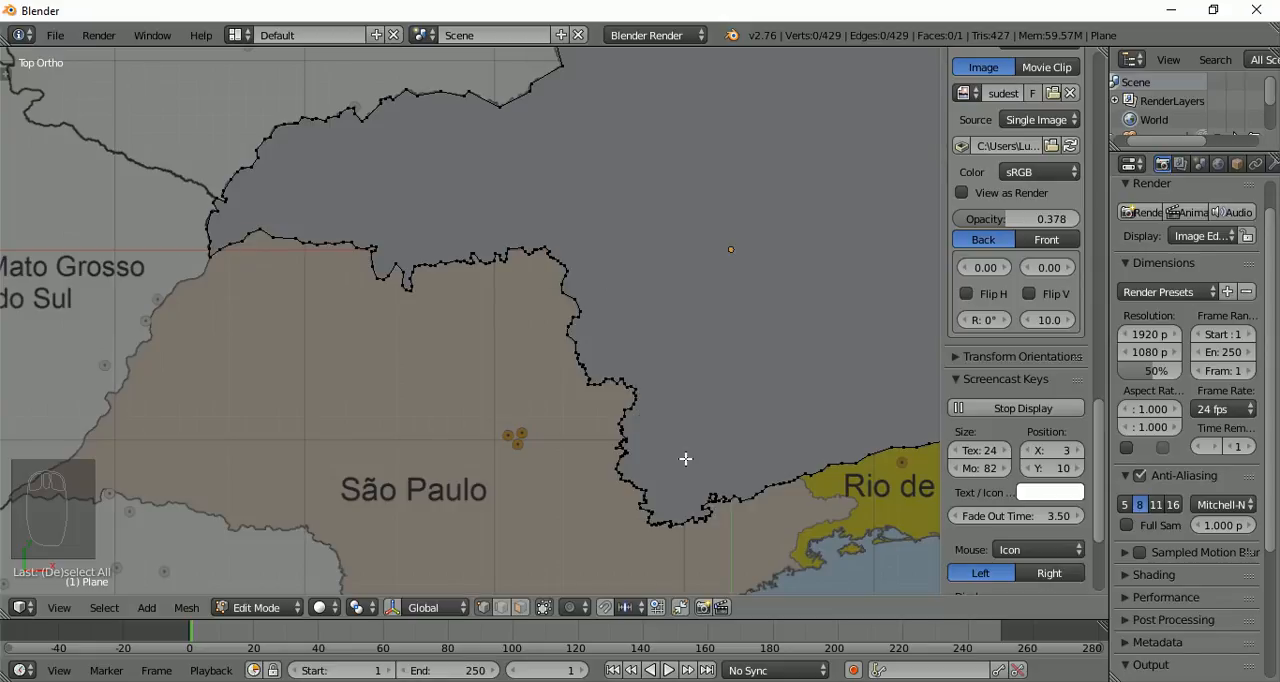
pyautogui.rightClick(263, 239)
pyautogui.keyDown('shift'); pyautogui.rightClick(270, 236); pyautogui.keyUp('shift')
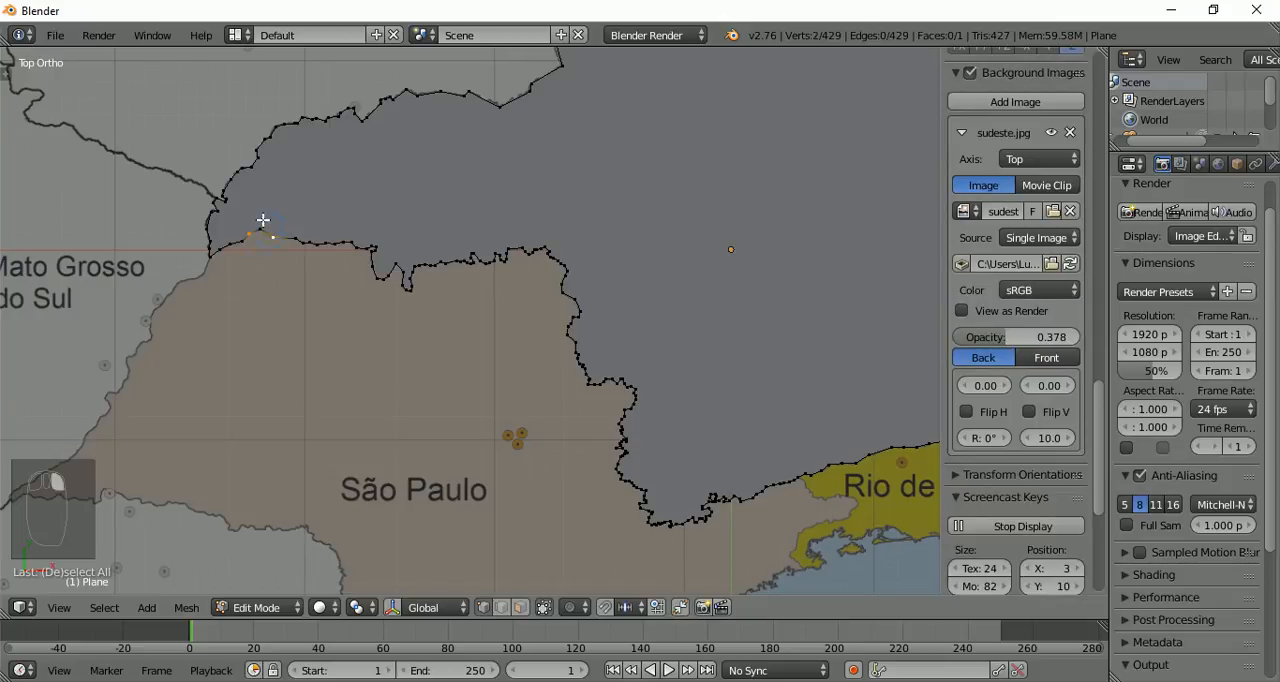
pyautogui.keyDown('ctrl'); pyautogui.rightClick(296, 238); pyautogui.keyUp('ctrl')
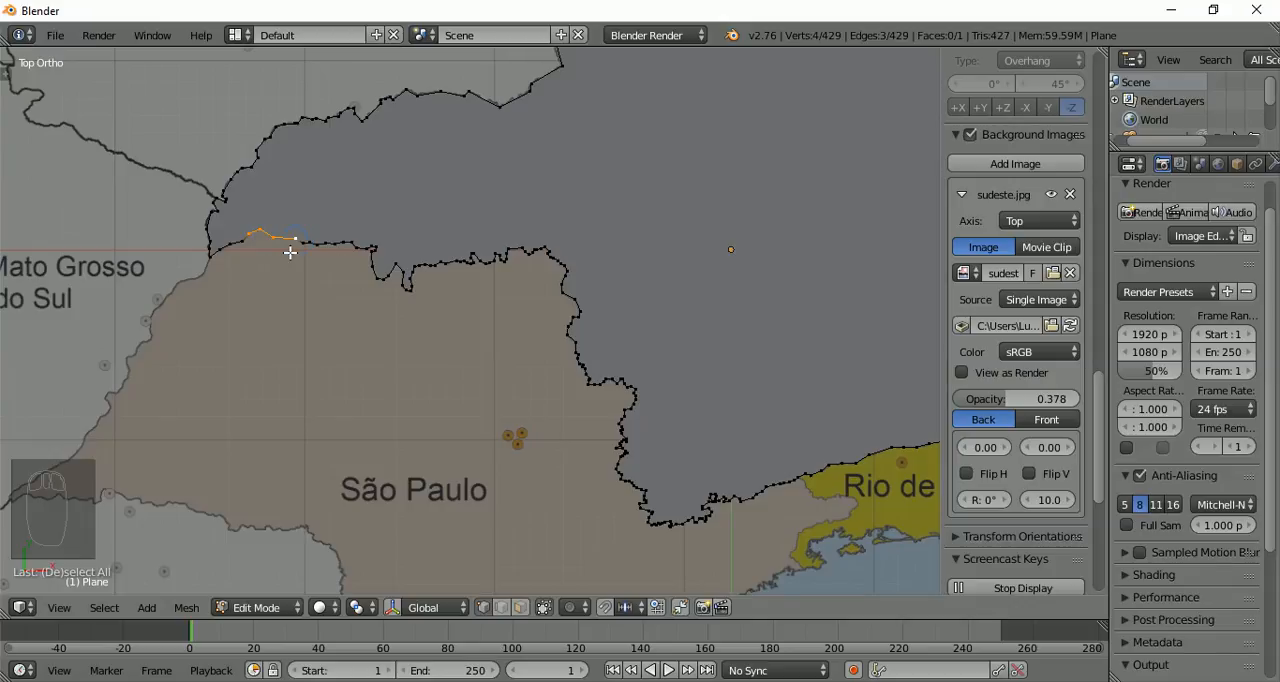
# Extend the vertex selection west by three vertices and east along the São Paulo border to the deep notch
pyautogui.scroll(2, 290, 253)
pyautogui.scroll(1, 290, 253)
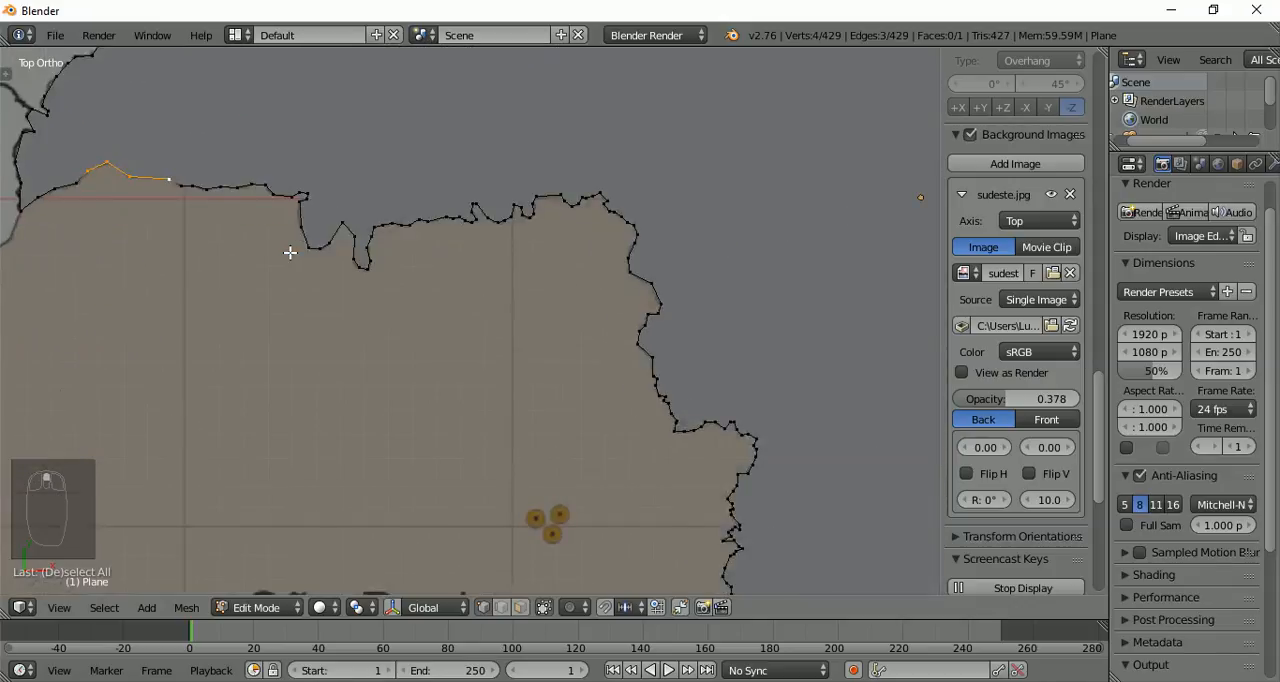
pyautogui.scroll(-1, 290, 253)
pyautogui.scroll(2, 250, 251)
pyautogui.keyDown('shift'); pyautogui.moveTo(286, 251); pyautogui.dragTo(579, 431, button='middle'); pyautogui.keyUp('shift')
pyautogui.scroll(3, 451, 404)
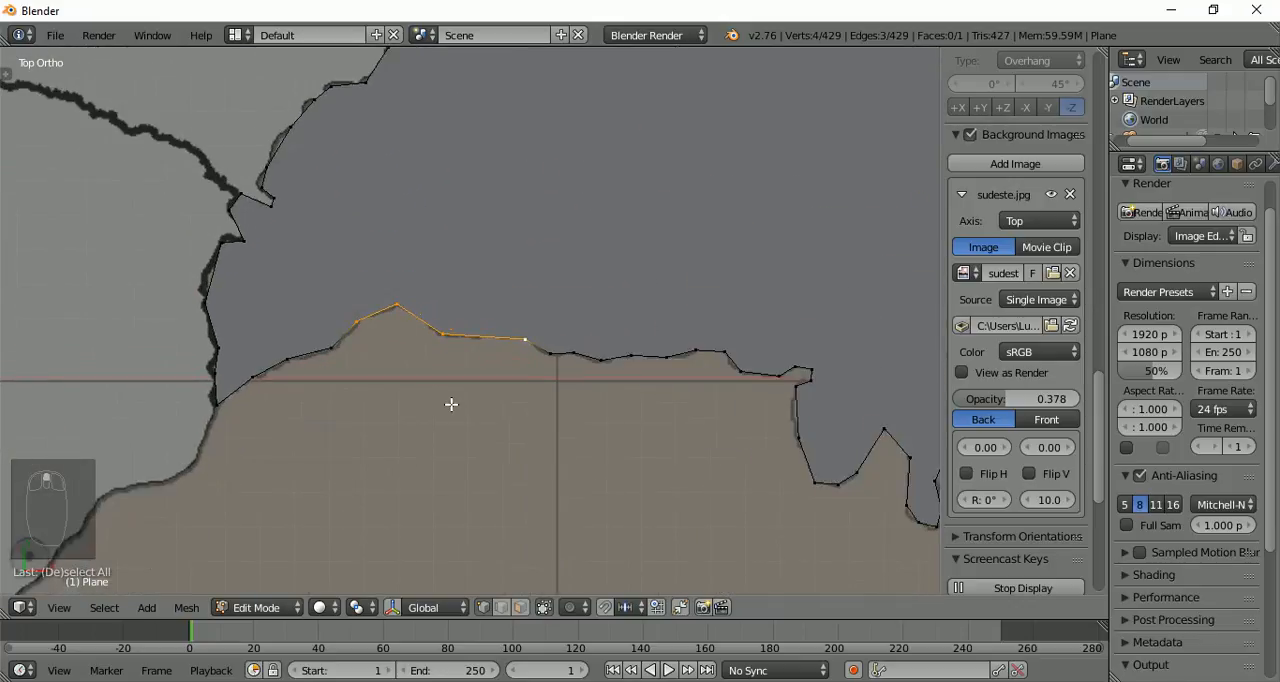
pyautogui.press('c')
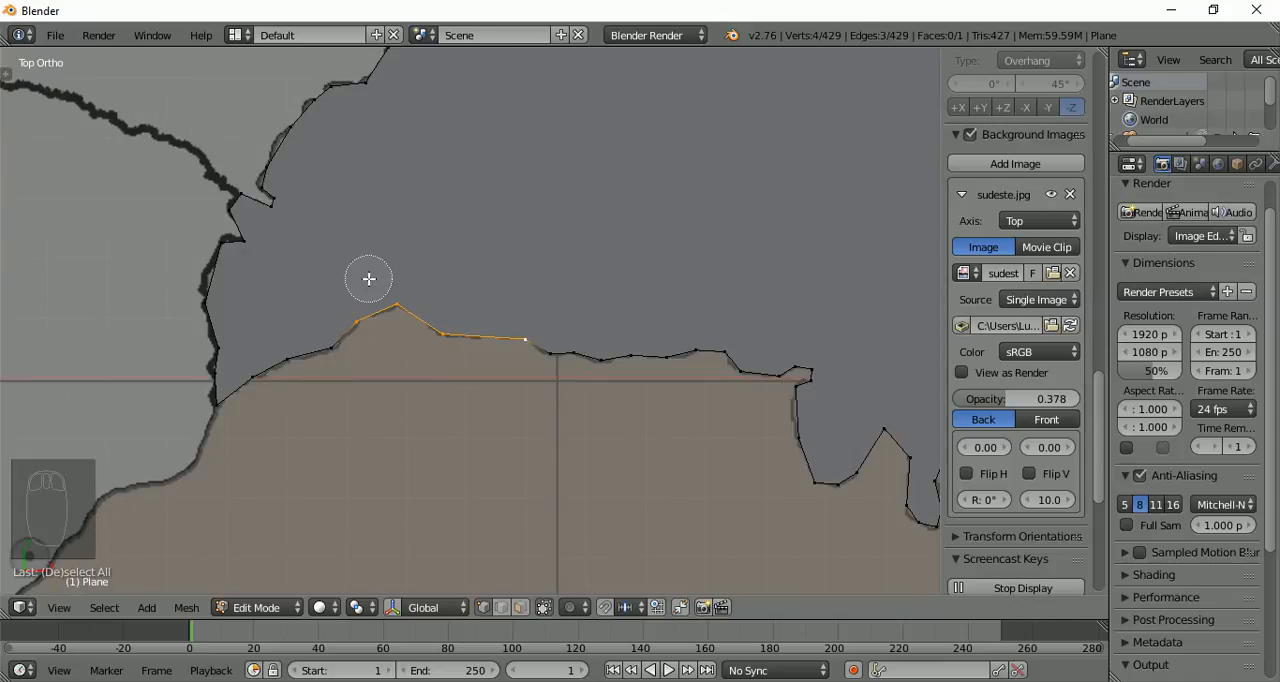
pyautogui.click(340, 358)
pyautogui.click(288, 360)
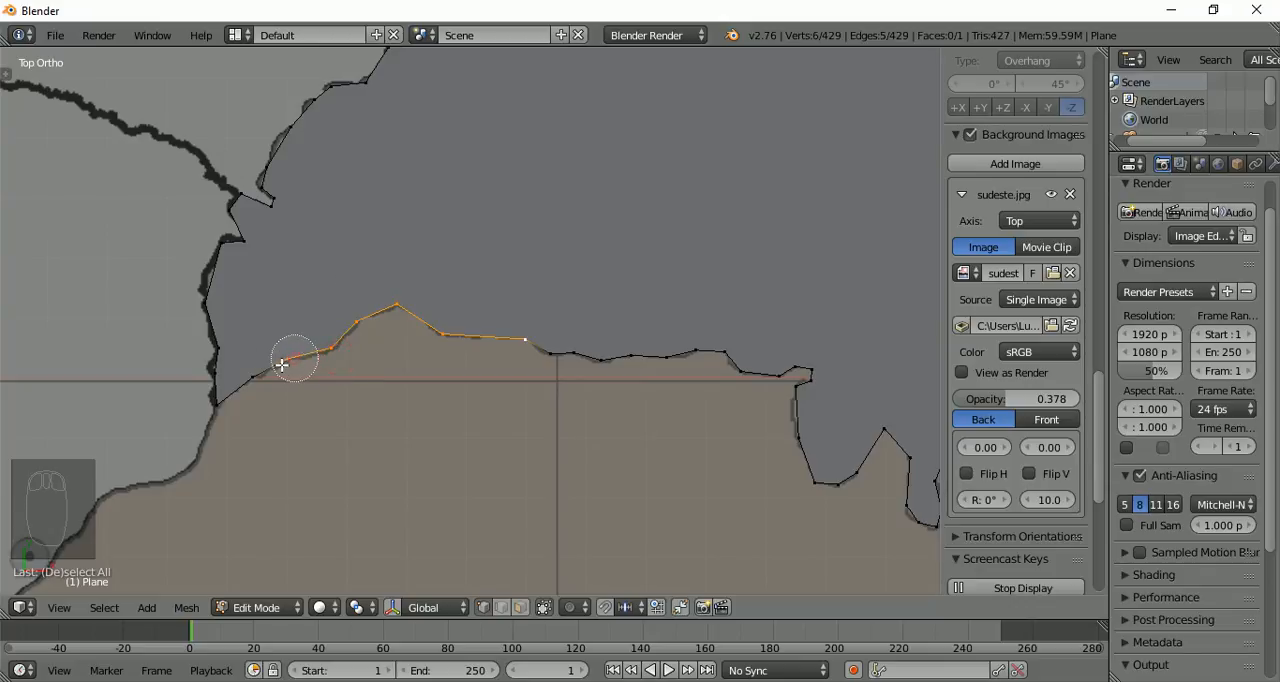
pyautogui.click(271, 370)
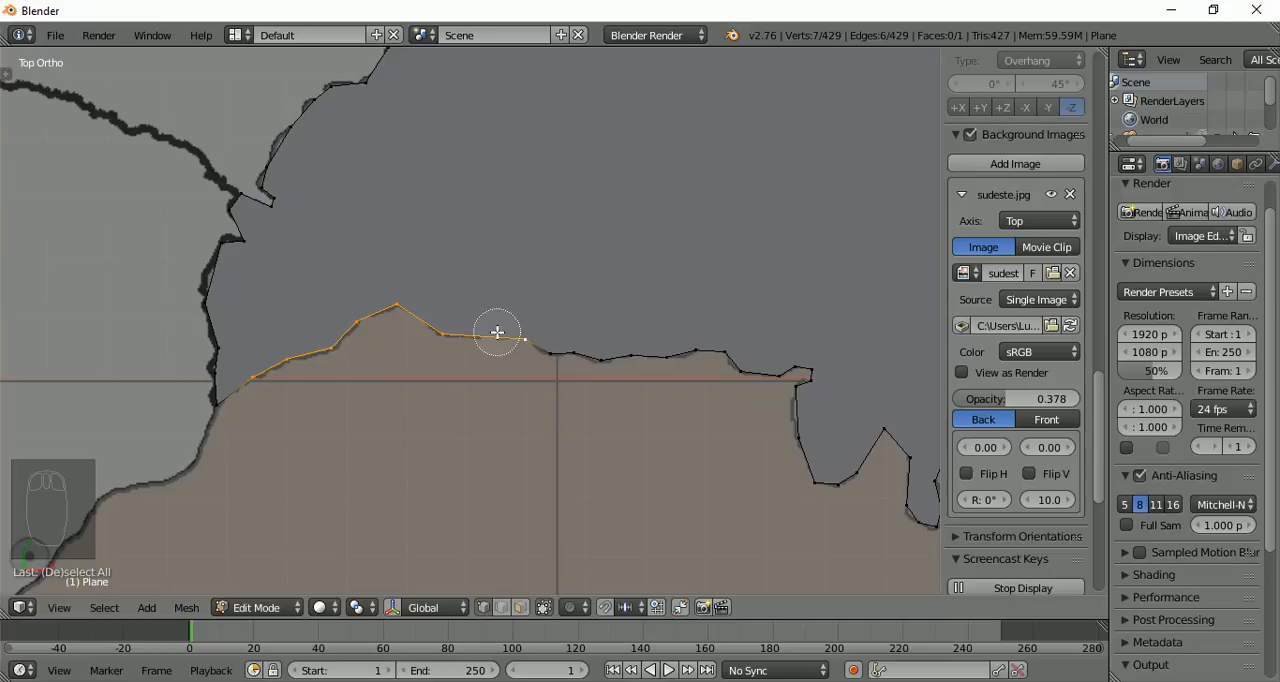
pyautogui.moveTo(511, 329)
pyautogui.mouseDown()
pyautogui.moveTo(571, 354)
pyautogui.moveTo(726, 357)
pyautogui.moveTo(816, 377)
pyautogui.moveTo(812, 498)
pyautogui.moveTo(884, 446)
pyautogui.moveTo(918, 510)
pyautogui.moveTo(922, 500)
pyautogui.moveTo(923, 466)
pyautogui.moveTo(628, 426)
pyautogui.mouseUp()
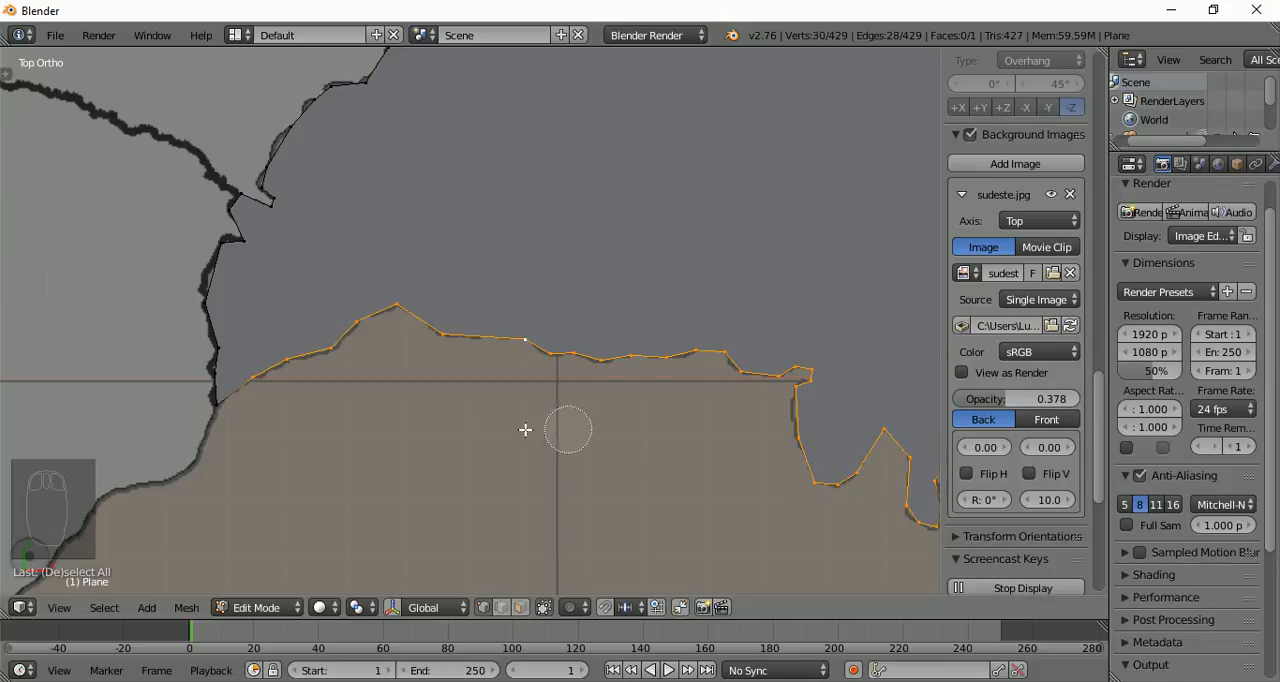
# Adjust the circle selection radius, and add the border's westernmost vertex at the Mato Grosso do Sul junction
pyautogui.scroll(3, 176, 461)
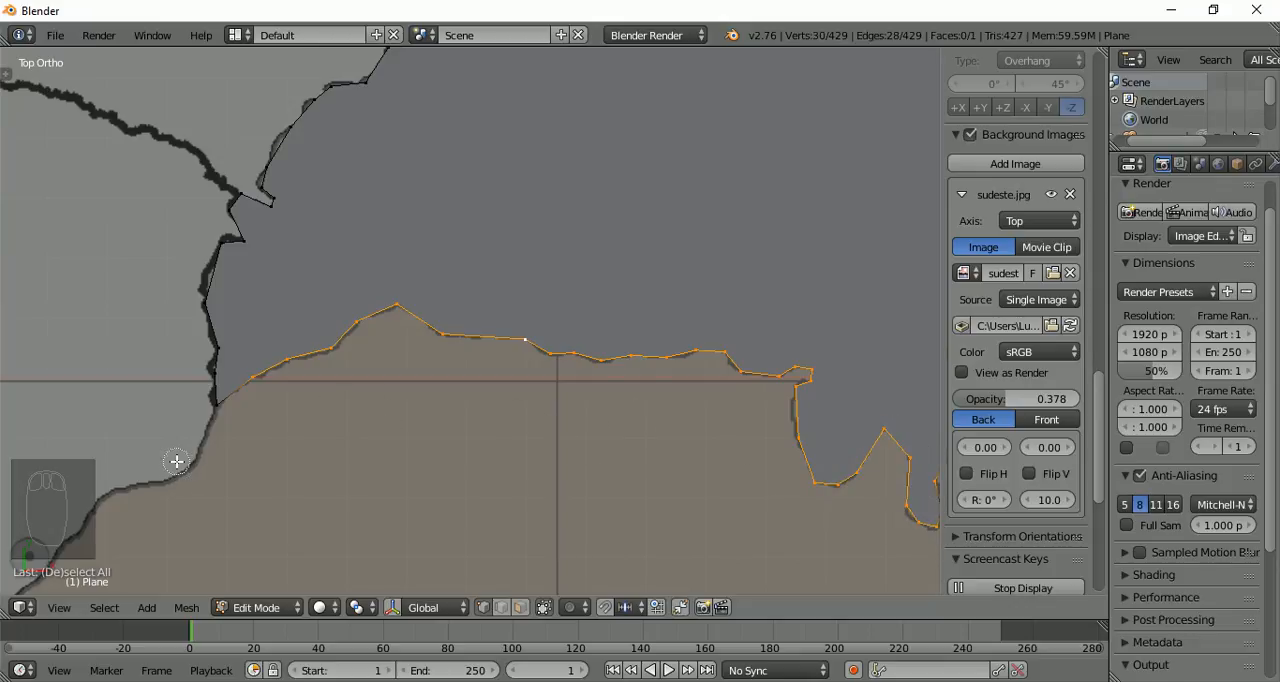
pyautogui.scroll(-3, 463, 235)
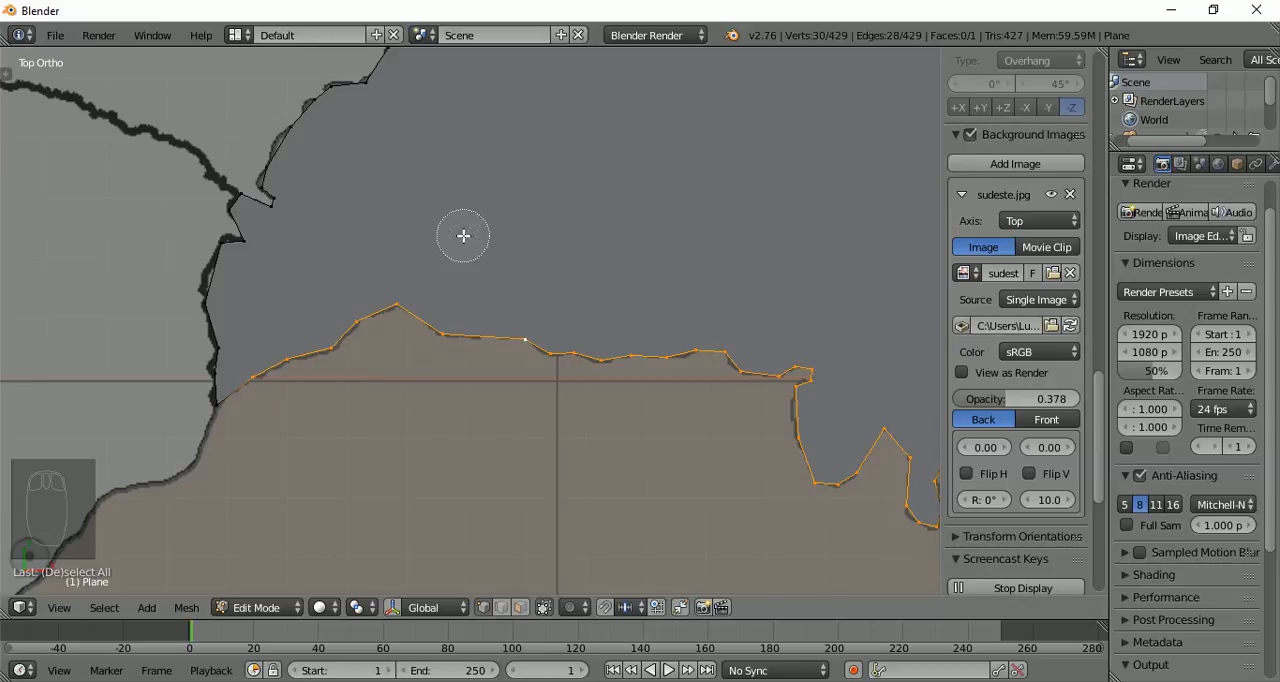
pyautogui.scroll(-15, 463, 235)
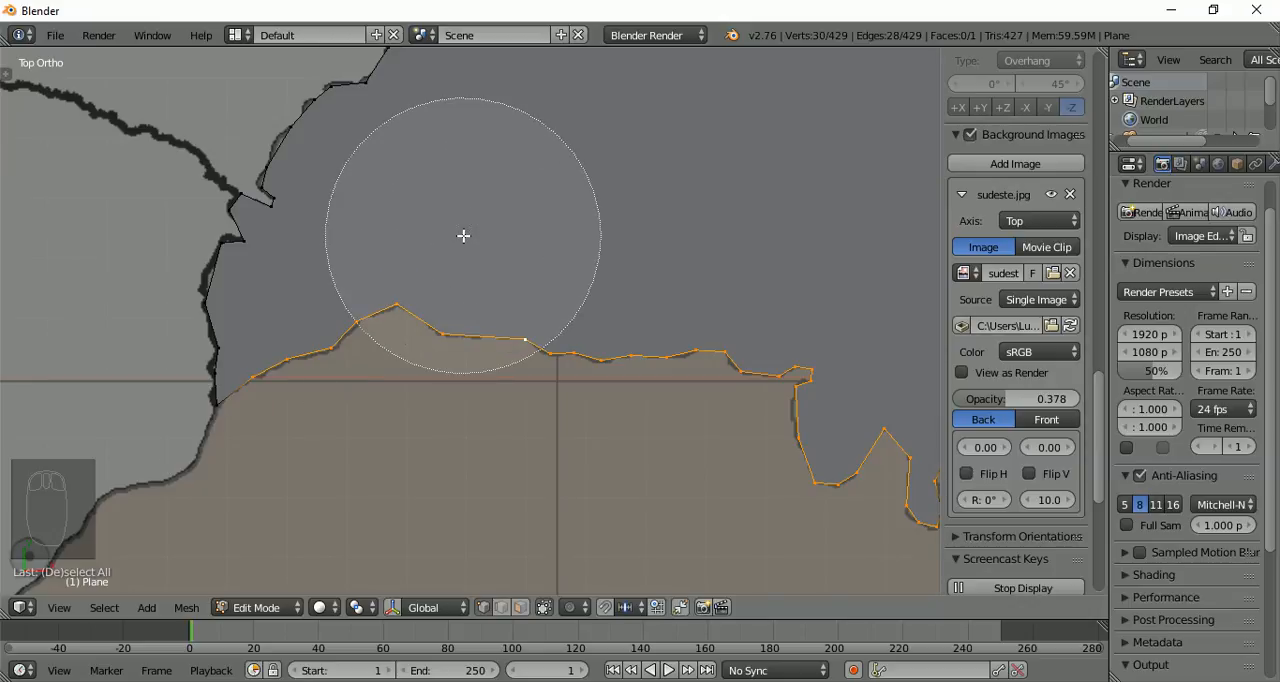
pyautogui.scroll(-5, 463, 235)
pyautogui.scroll(14, 463, 235)
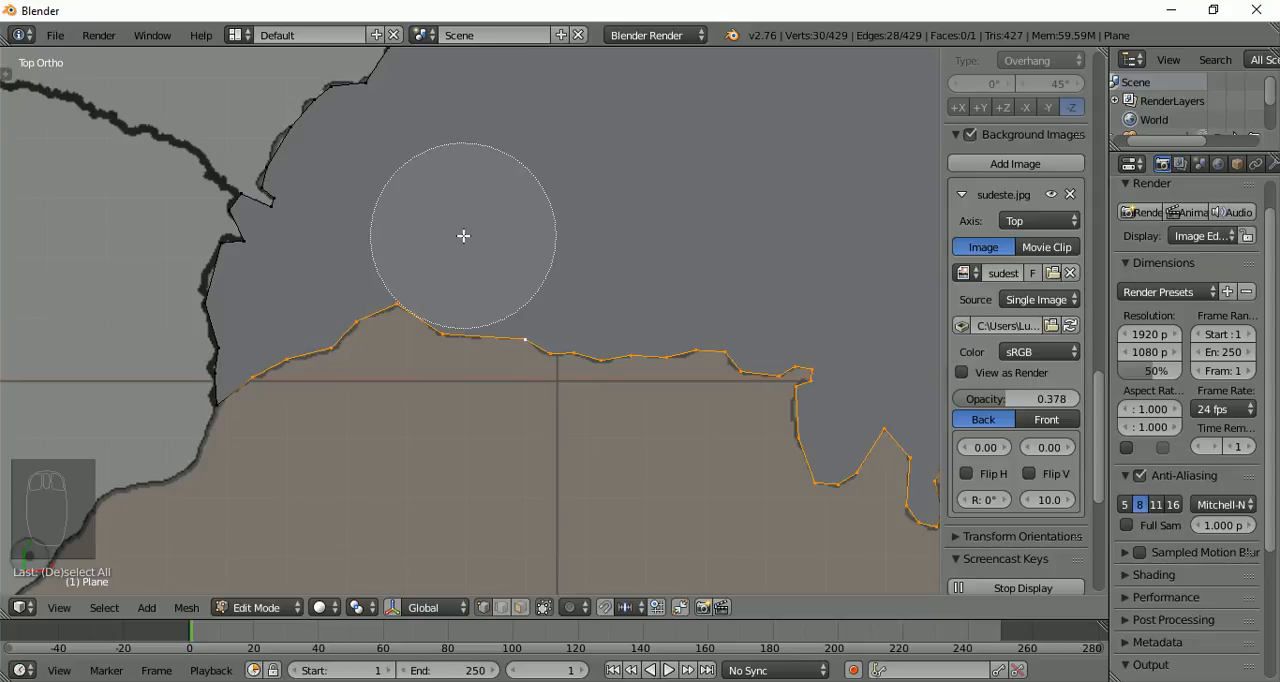
pyautogui.scroll(1, 463, 235)
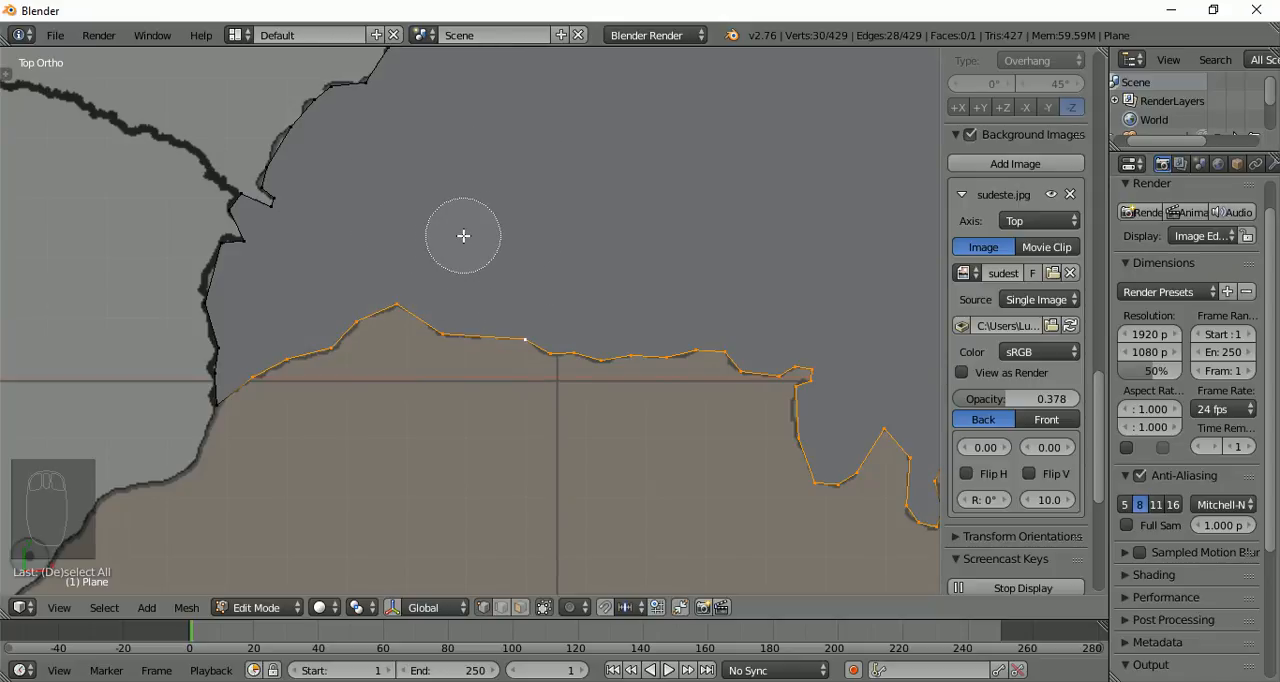
pyautogui.keyDown('ctrl'); pyautogui.click(219, 426); pyautogui.keyUp('ctrl')
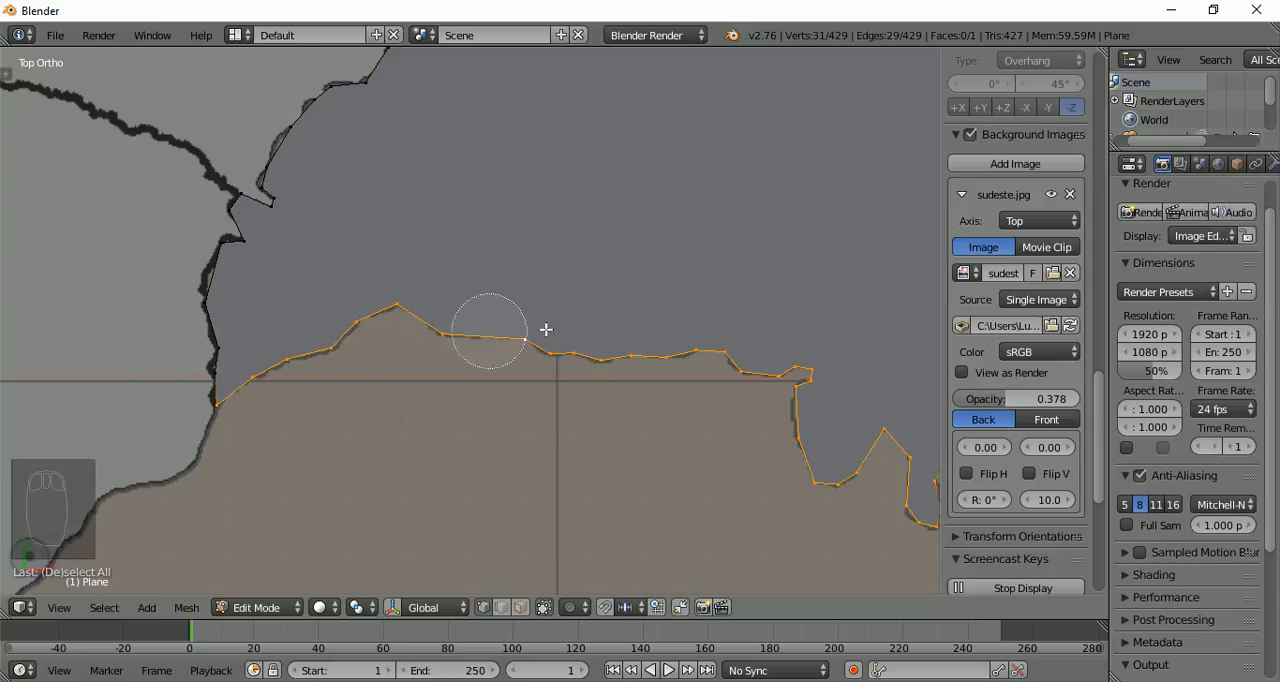
# Deselect three border vertices east of the small peak, select them again, and end the circle selection
pyautogui.moveTo(559, 326); pyautogui.dragTo(494, 321, button='middle')
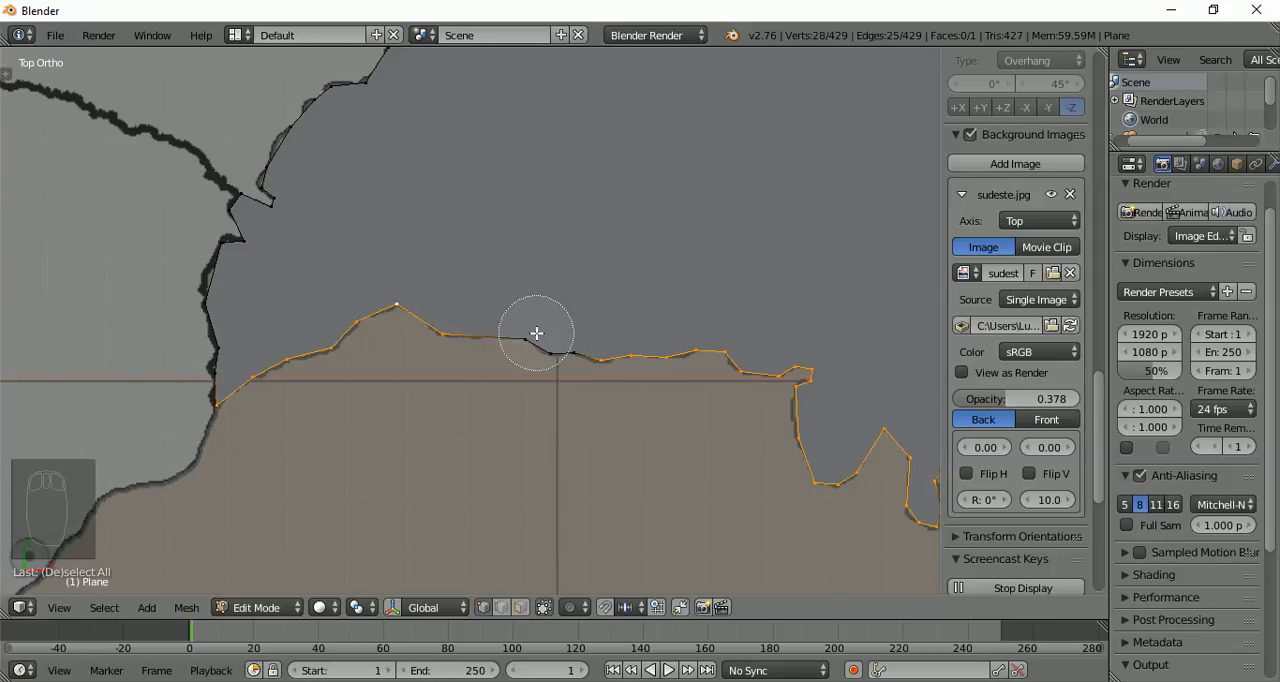
pyautogui.moveTo(536, 333); pyautogui.dragTo(577, 355)
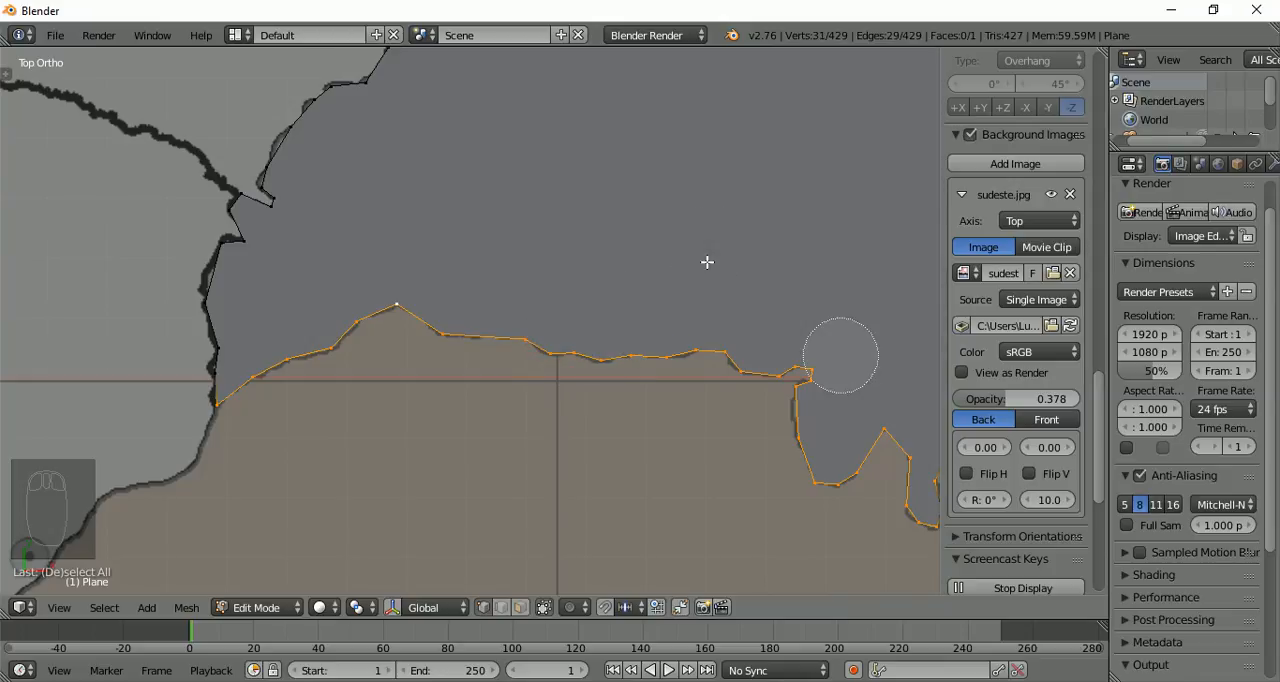
pyautogui.rightClick(642, 240)
# Circle-select the remaining São Paulo border vertices from the deep notch around the southern tip toward Rio de Janeiro
pyautogui.keyDown('shift'); pyautogui.moveTo(767, 263); pyautogui.dragTo(137, 203, button='middle'); pyautogui.keyUp('shift')
pyautogui.keyDown('shift'); pyautogui.moveTo(605, 261); pyautogui.dragTo(614, 284, button='middle'); pyautogui.keyUp('shift')
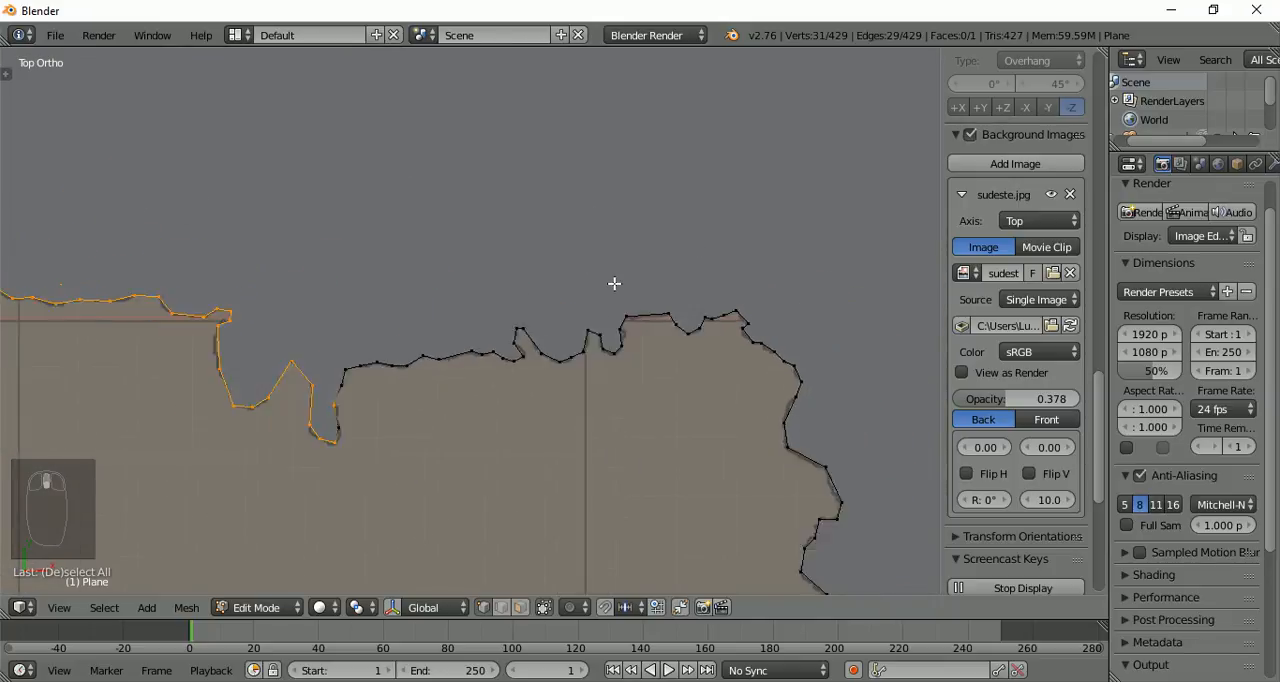
pyautogui.scroll(-5, 614, 284)
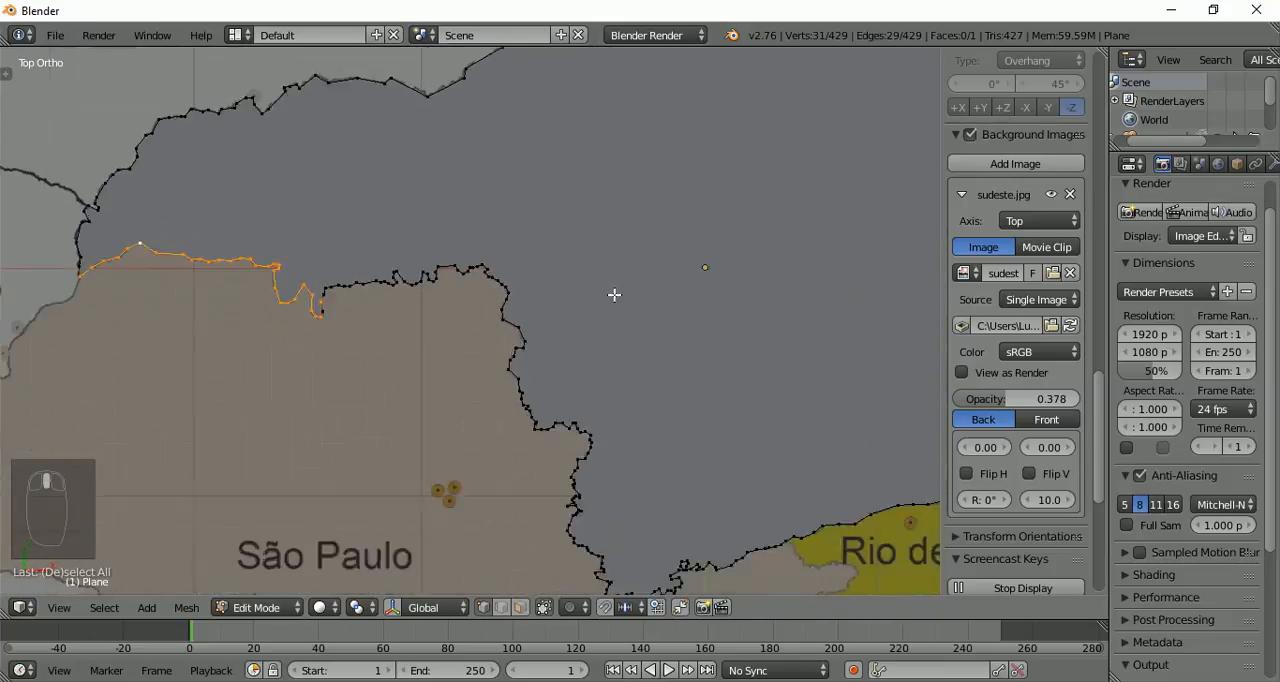
pyautogui.scroll(-3, 614, 295)
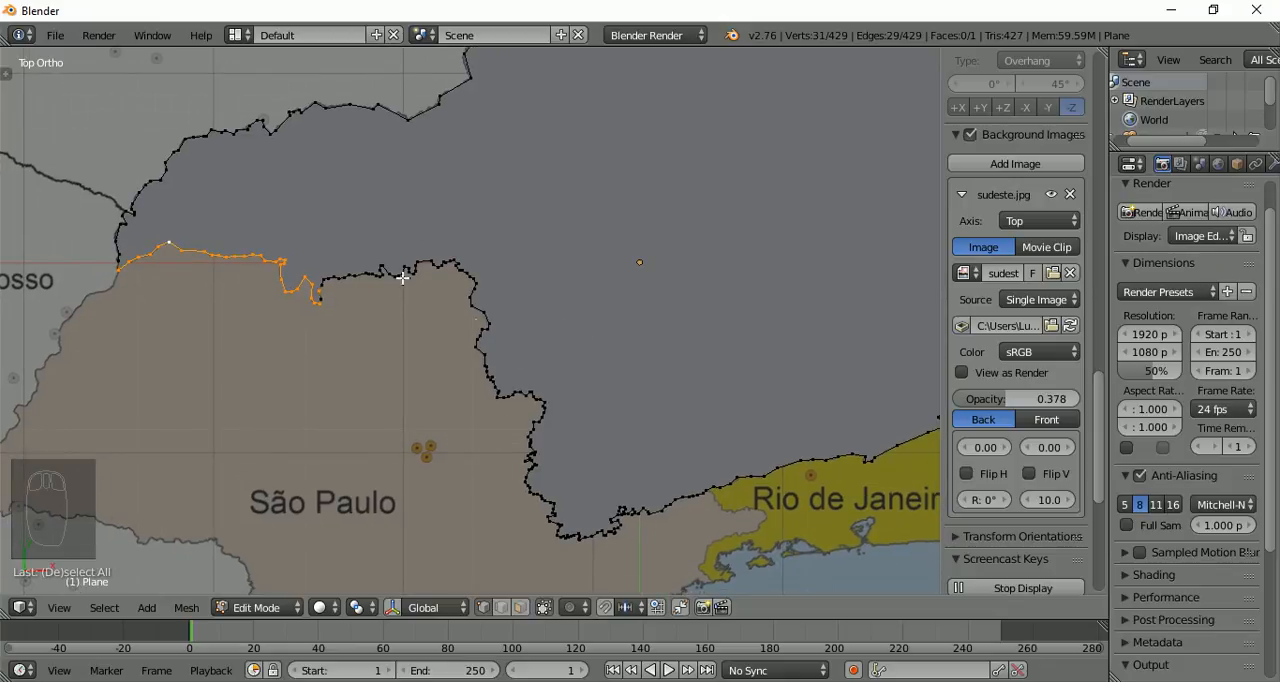
pyautogui.press('c')
pyautogui.moveTo(314, 291)
pyautogui.mouseDown()
pyautogui.moveTo(343, 271)
pyautogui.moveTo(423, 271)
pyautogui.moveTo(484, 352)
pyautogui.moveTo(543, 486)
pyautogui.moveTo(570, 515)
pyautogui.moveTo(664, 506)
pyautogui.mouseUp()
pyautogui.rightClick(614, 400)
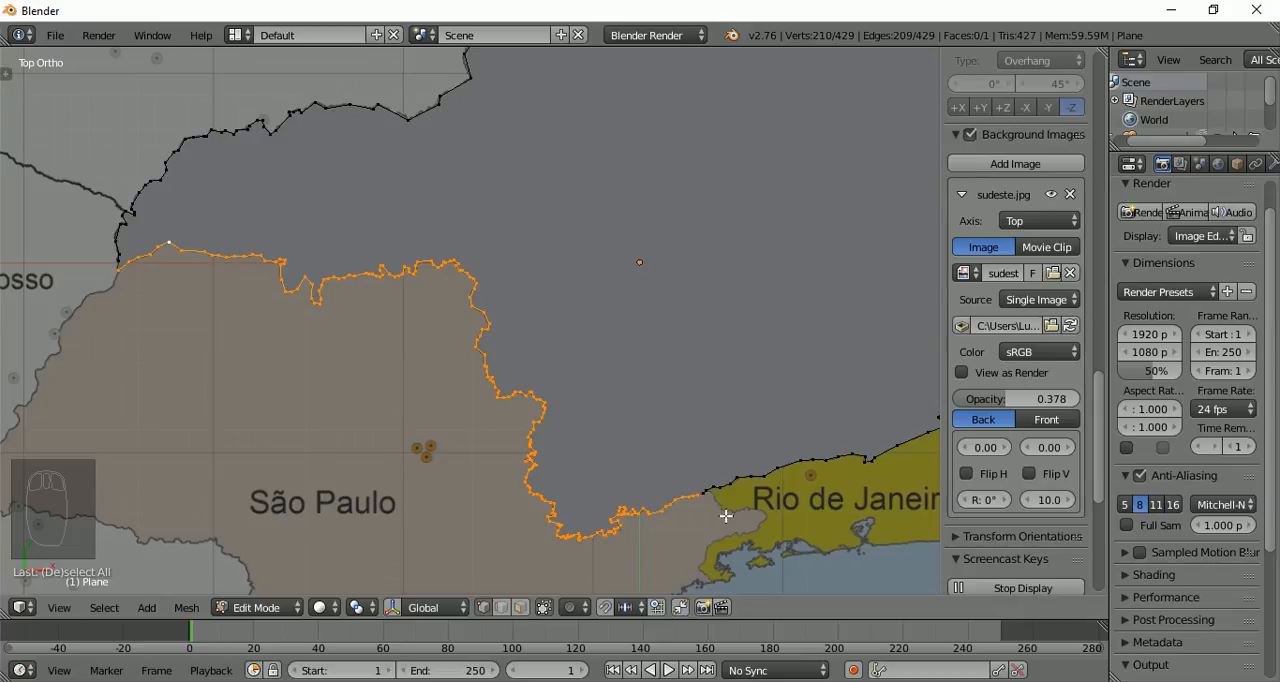
# Add the last two border vertices up to the point where São Paulo meets Rio de Janeiro
pyautogui.scroll(5, 726, 516)
pyautogui.keyDown('shift'); pyautogui.moveTo(740, 517); pyautogui.dragTo(257, 185, button='middle'); pyautogui.keyUp('shift')
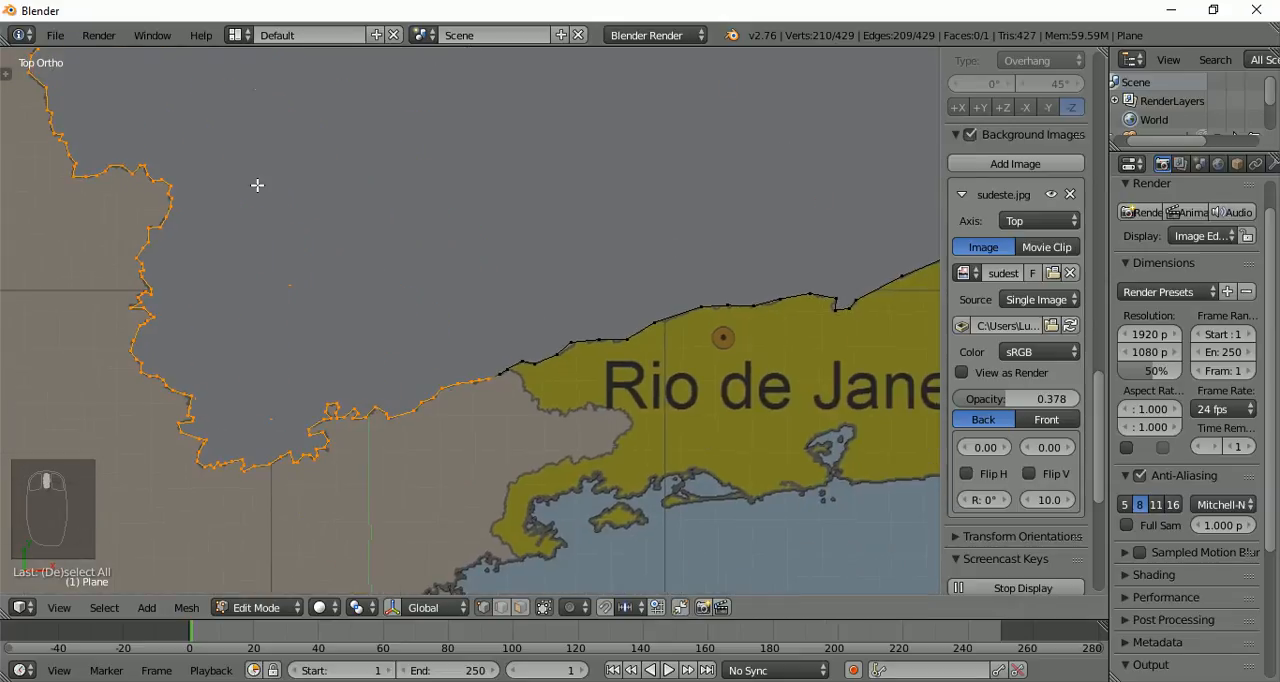
pyautogui.scroll(2, 491, 383)
pyautogui.scroll(2, 580, 394)
pyautogui.keyDown('shift'); pyautogui.moveTo(561, 378); pyautogui.dragTo(494, 277, button='middle'); pyautogui.keyUp('shift')
pyautogui.scroll(3, 494, 277)
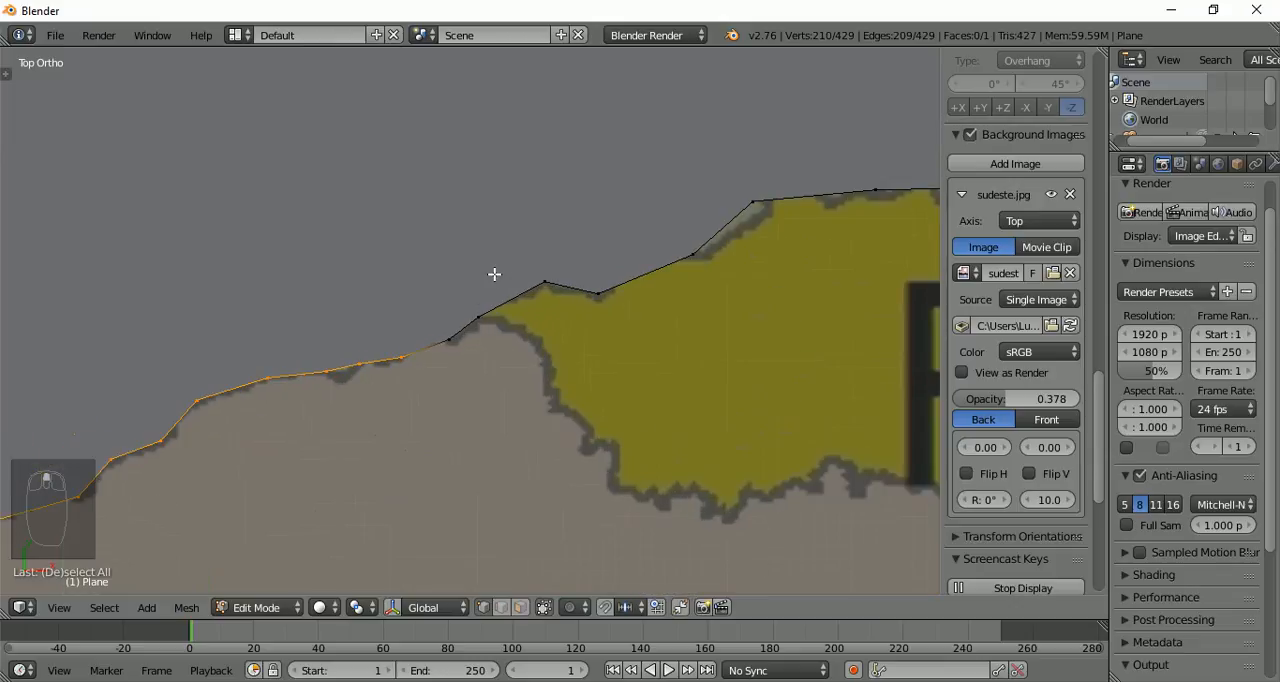
pyautogui.press('c')
pyautogui.click(446, 340)
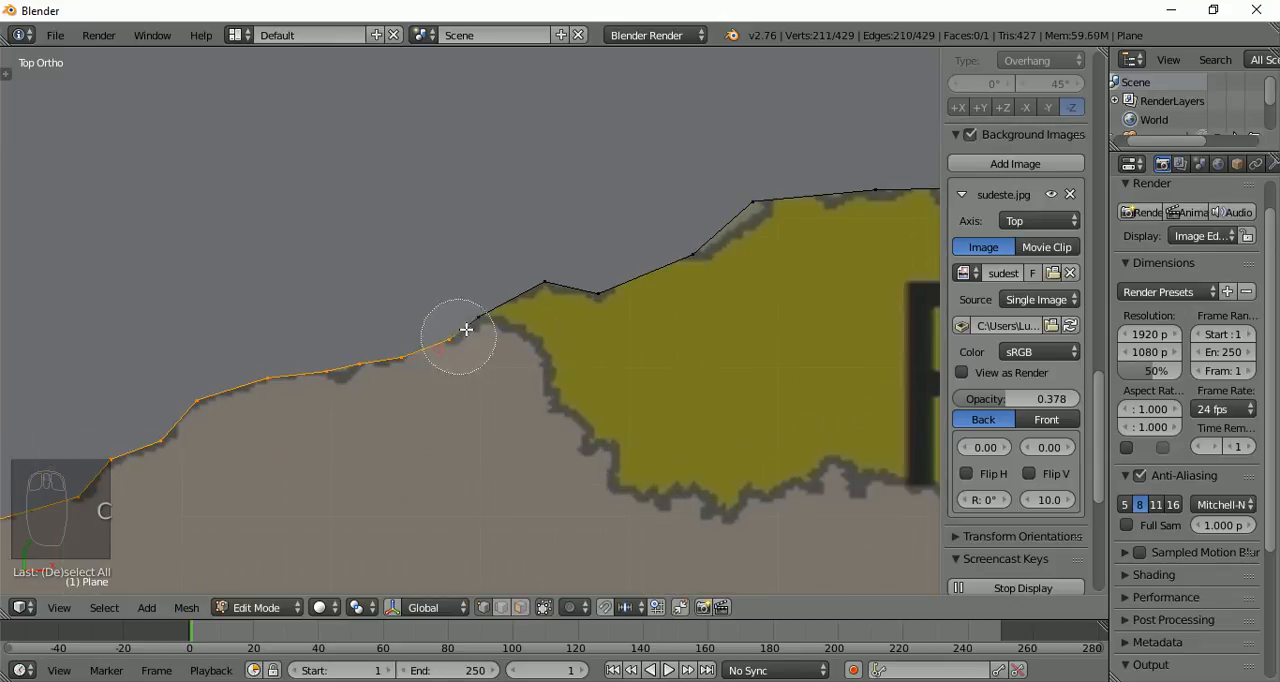
pyautogui.click(464, 319)
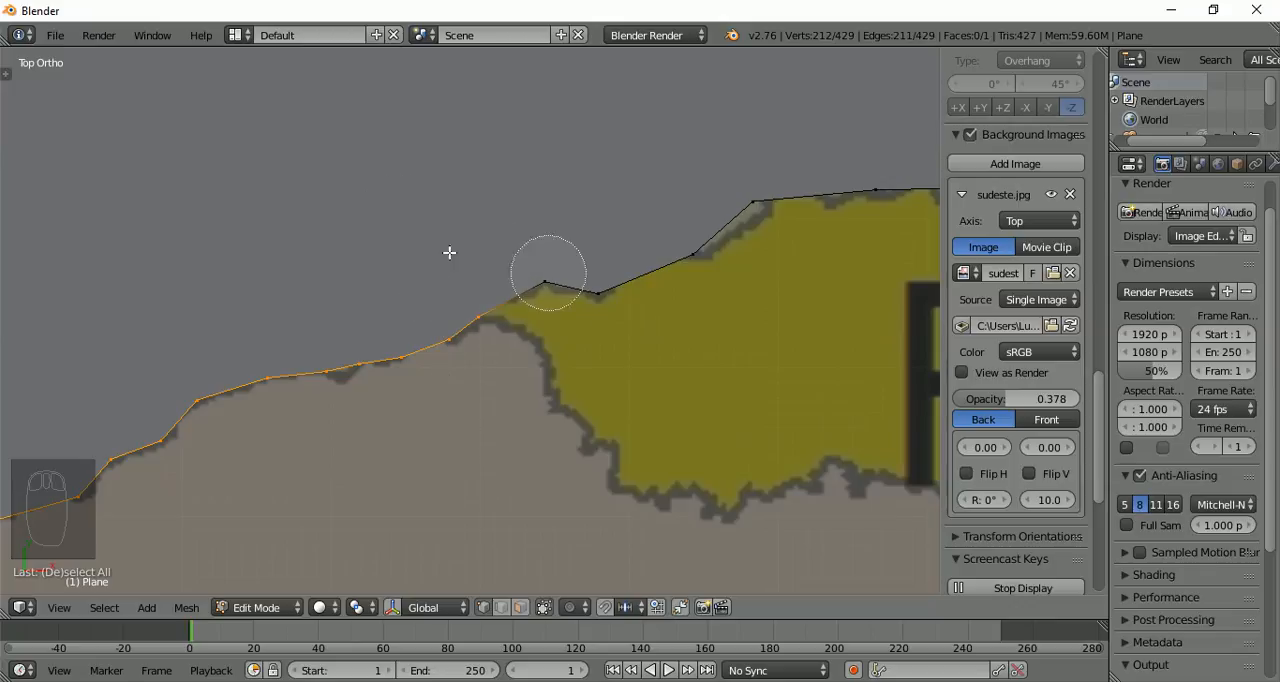
pyautogui.press('Escape')
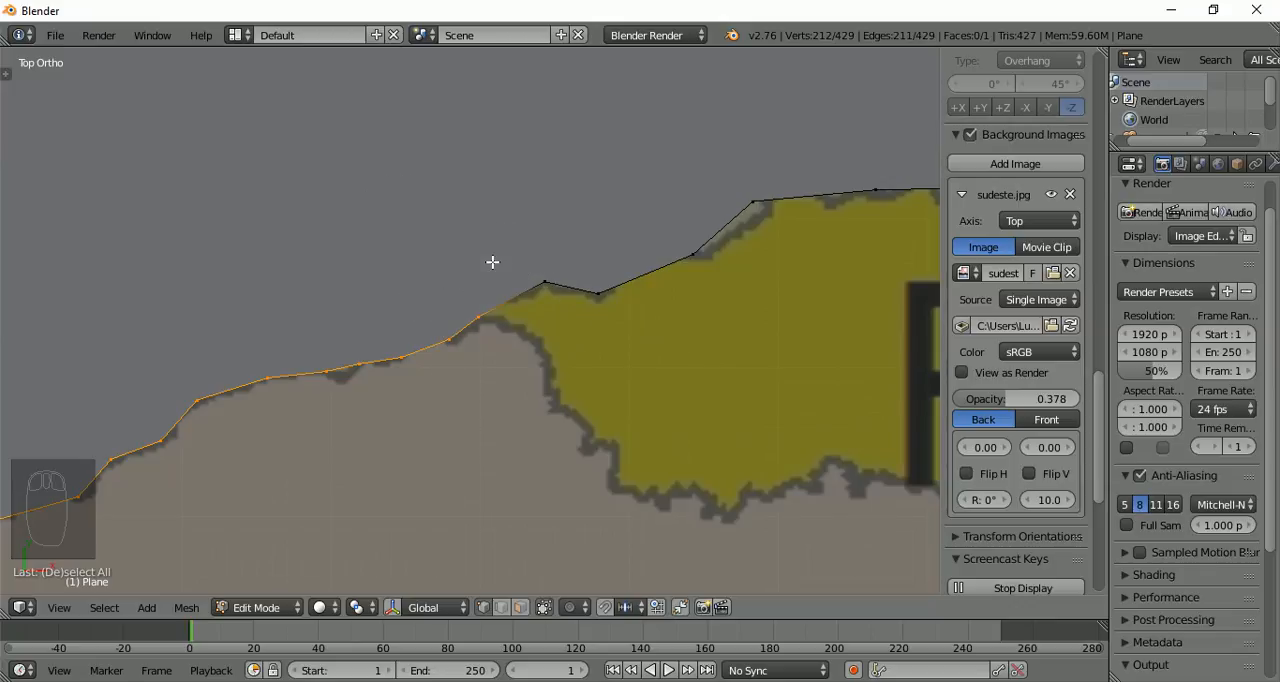
# Duplicate the selected São Paulo border in place, and try moving the copy off the outline before restoring its position
pyautogui.scroll(-8, 492, 262)
pyautogui.scroll(-2, 492, 262)
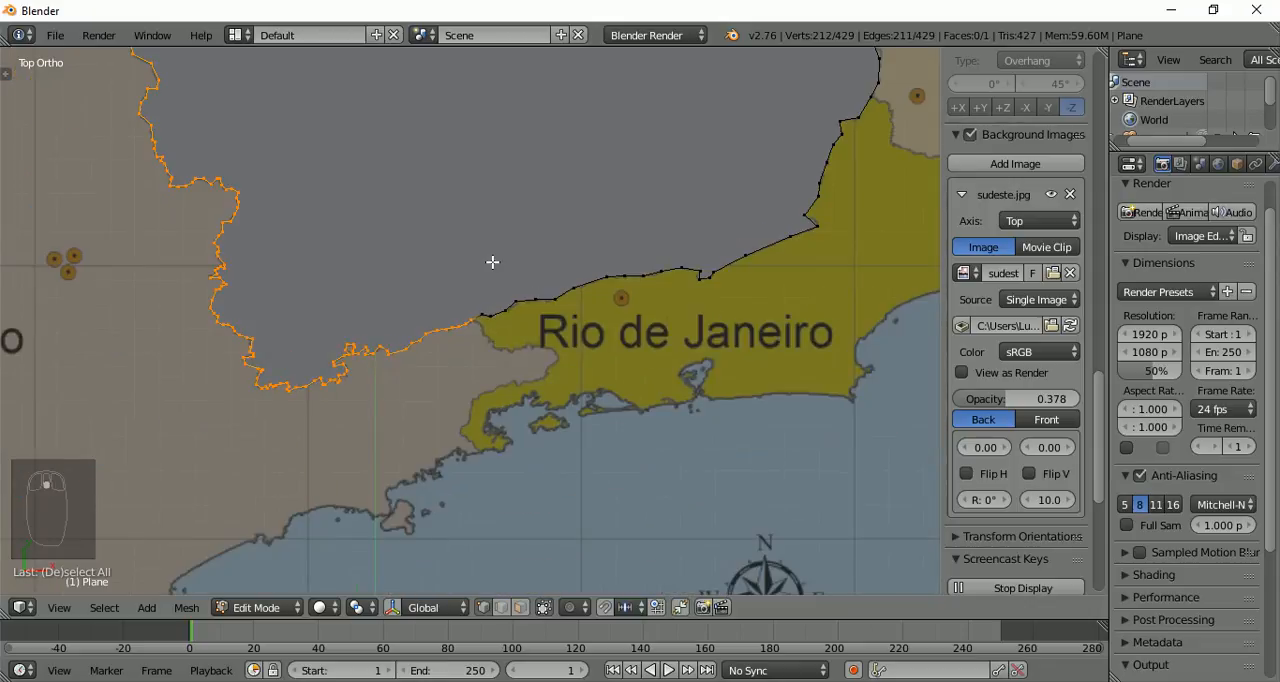
pyautogui.scroll(-1, 464, 257)
pyautogui.keyDown('shift'); pyautogui.moveTo(338, 240); pyautogui.dragTo(654, 397, button='middle'); pyautogui.keyUp('shift')
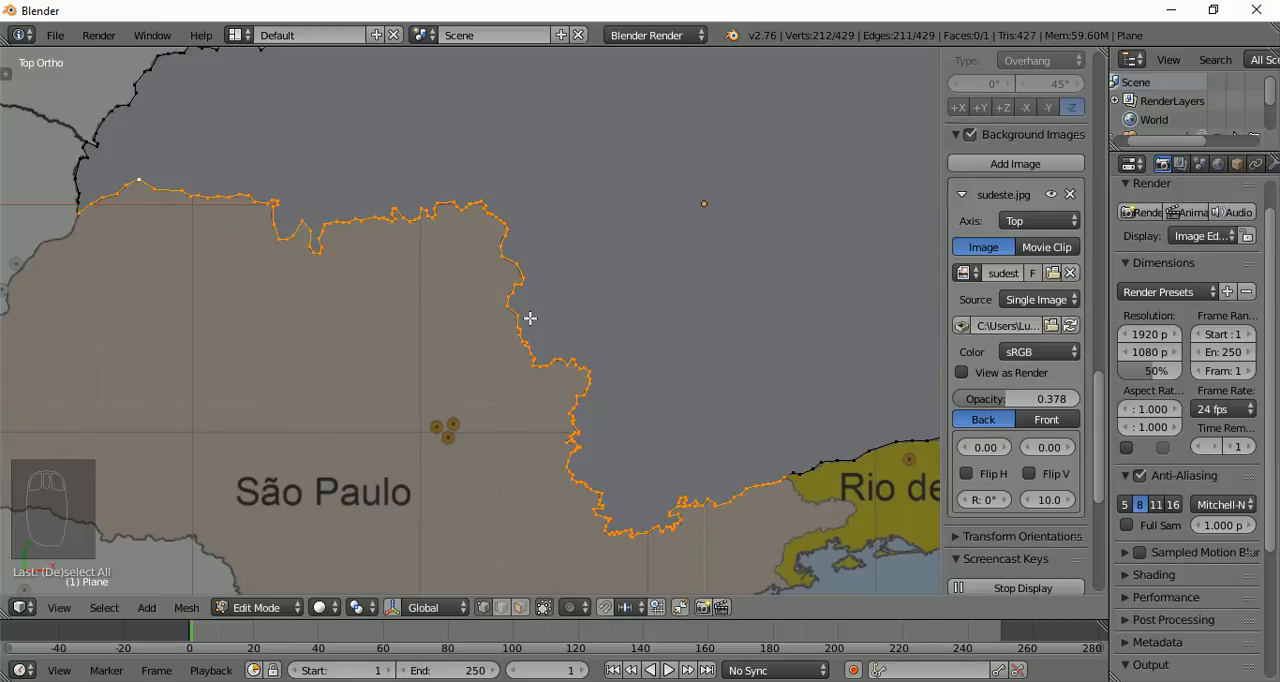
pyautogui.hotkey('shift', 'd')
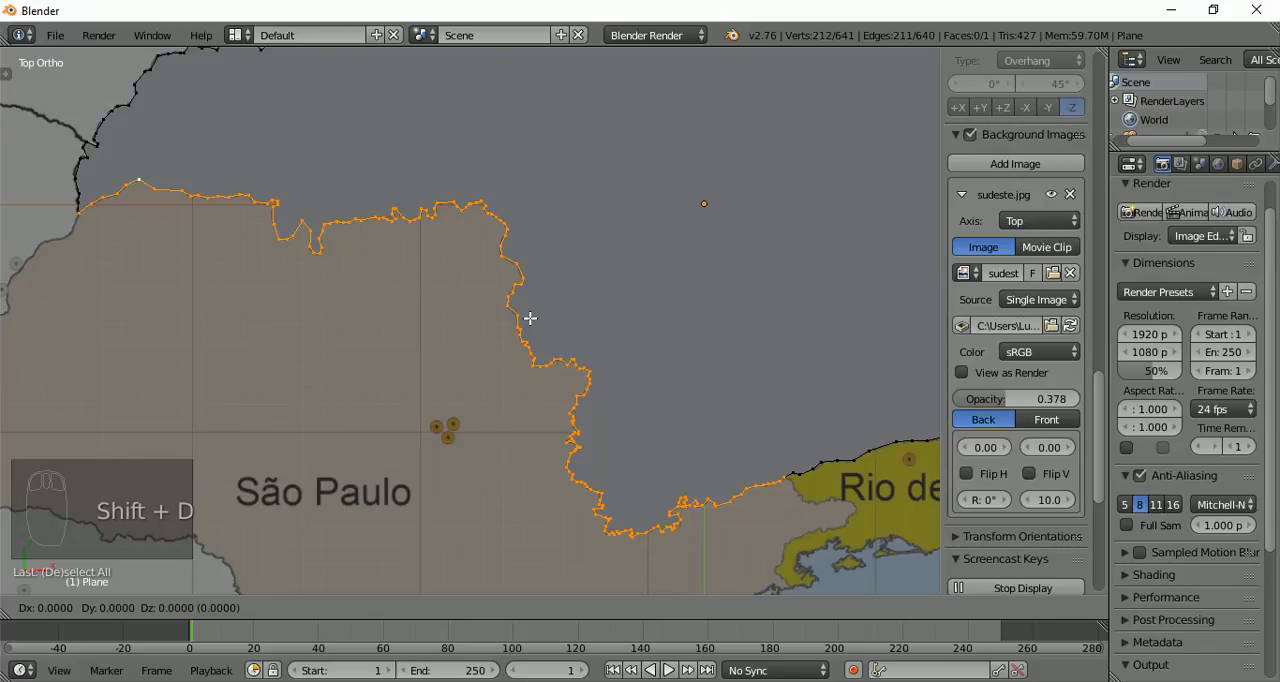
pyautogui.rightClick(530, 318)
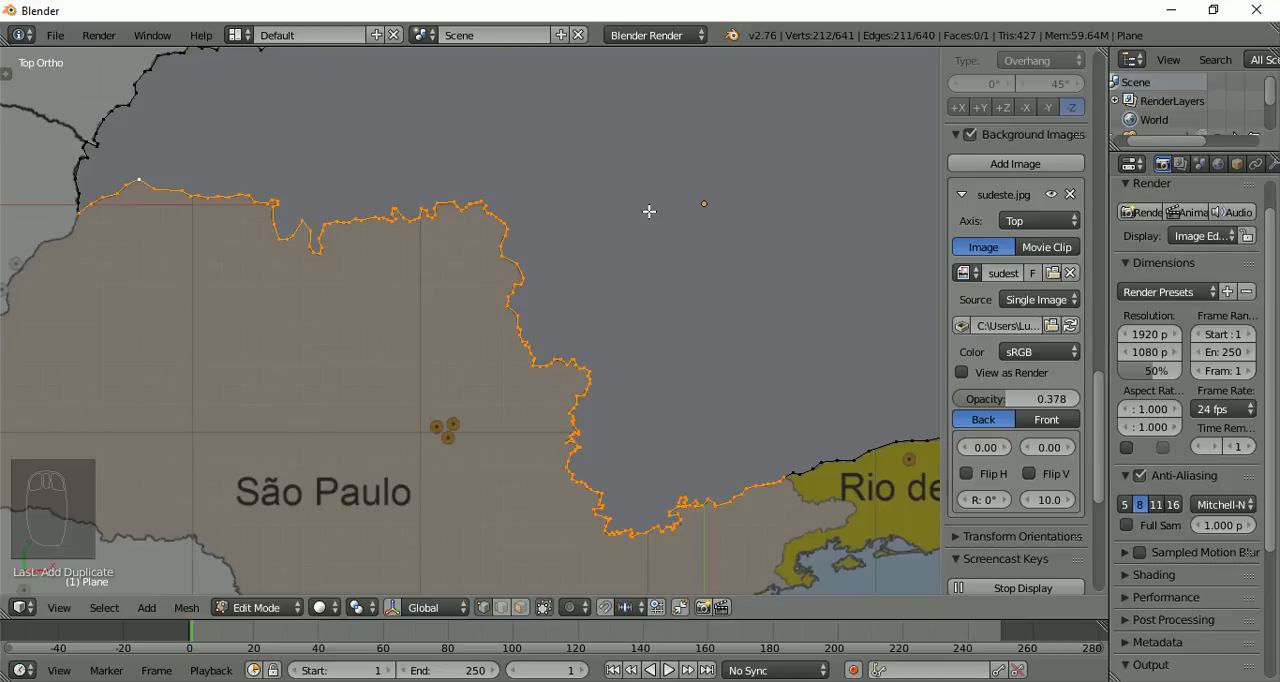
pyautogui.press('g')
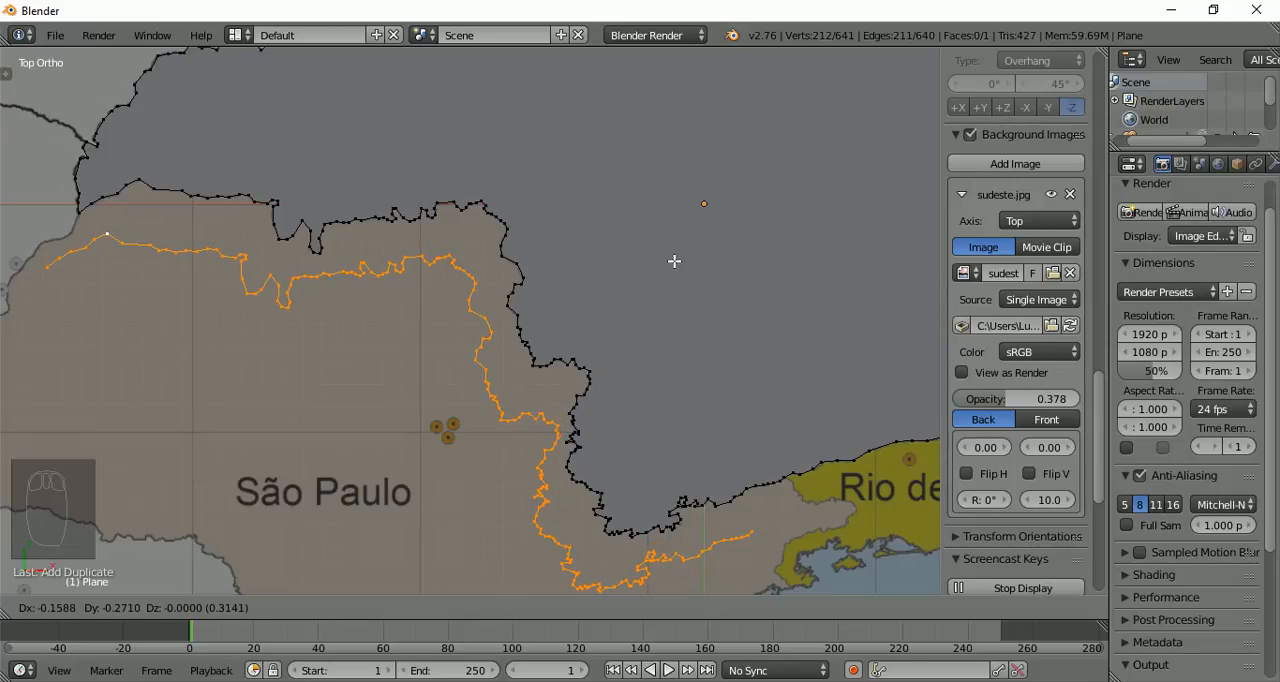
pyautogui.rightClick(674, 261)
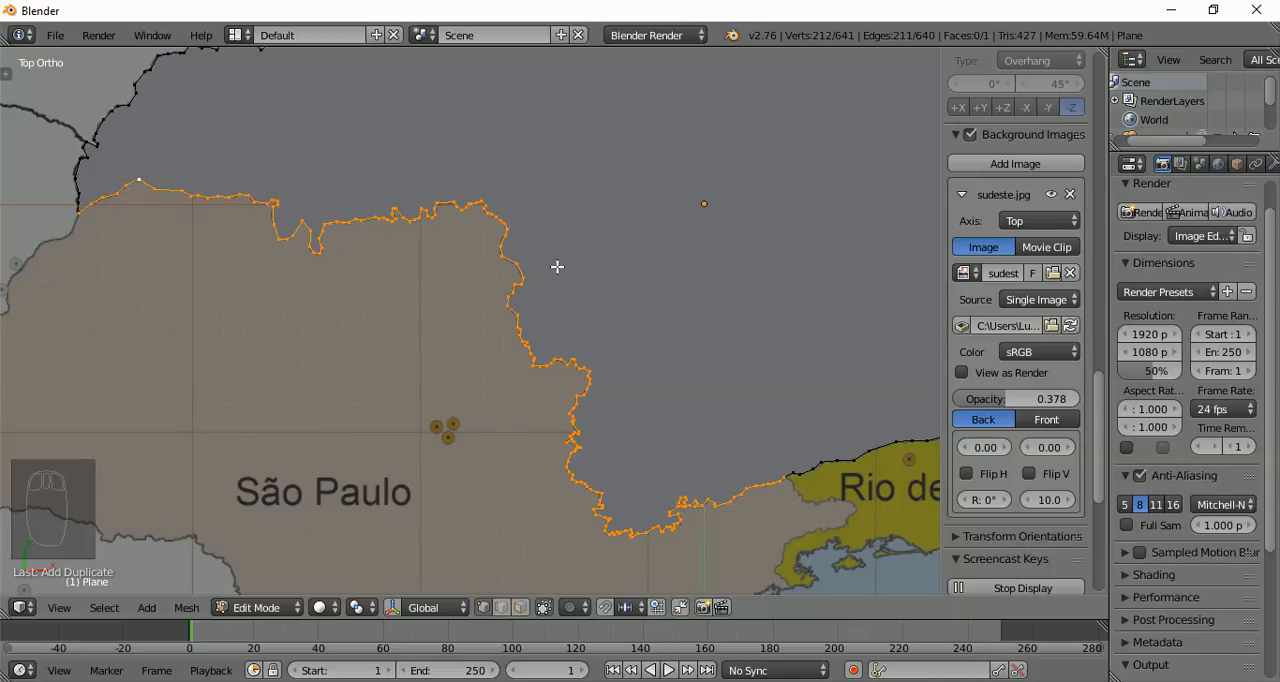
# Separate the duplicated border into its own object by selection, and switch to Object Mode
pyautogui.press('p')
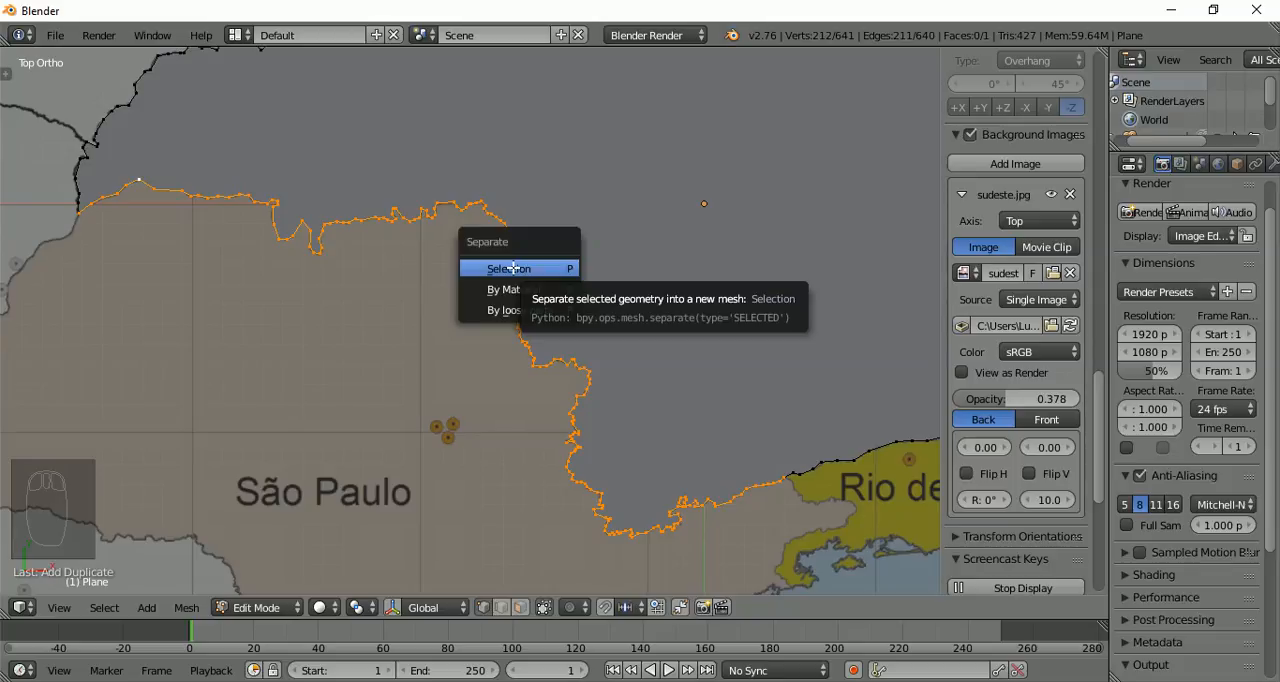
pyautogui.click(513, 268)
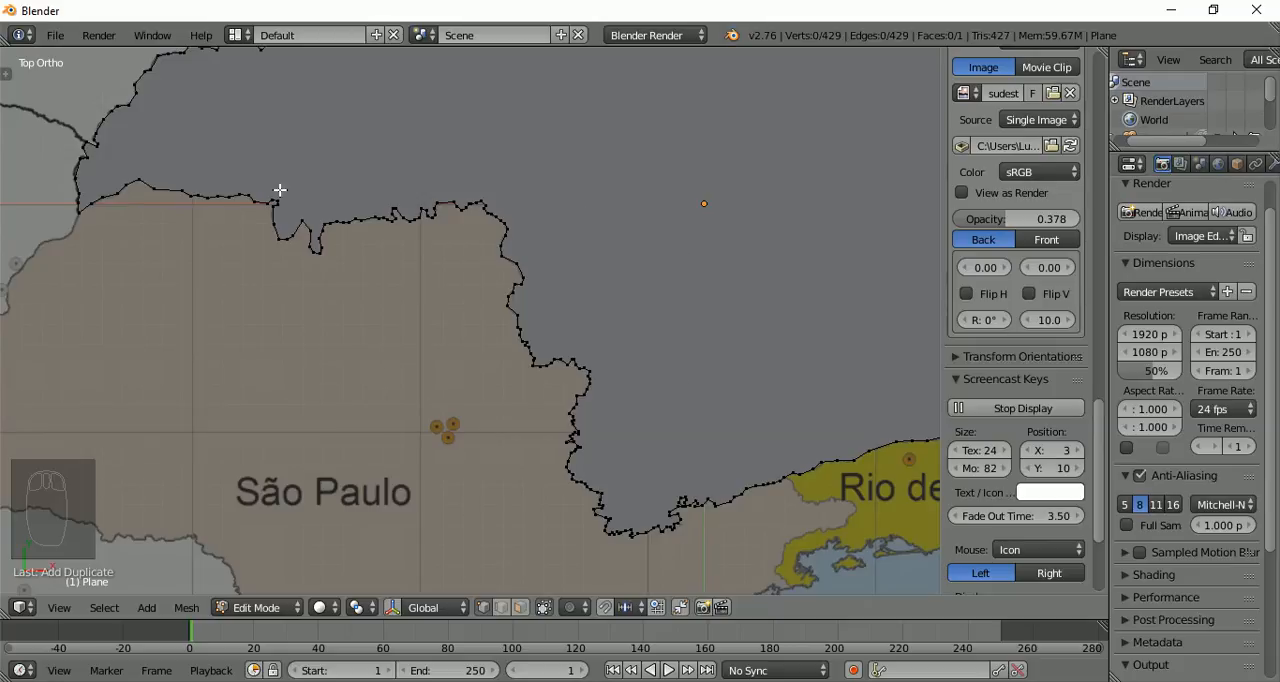
pyautogui.click(294, 610)
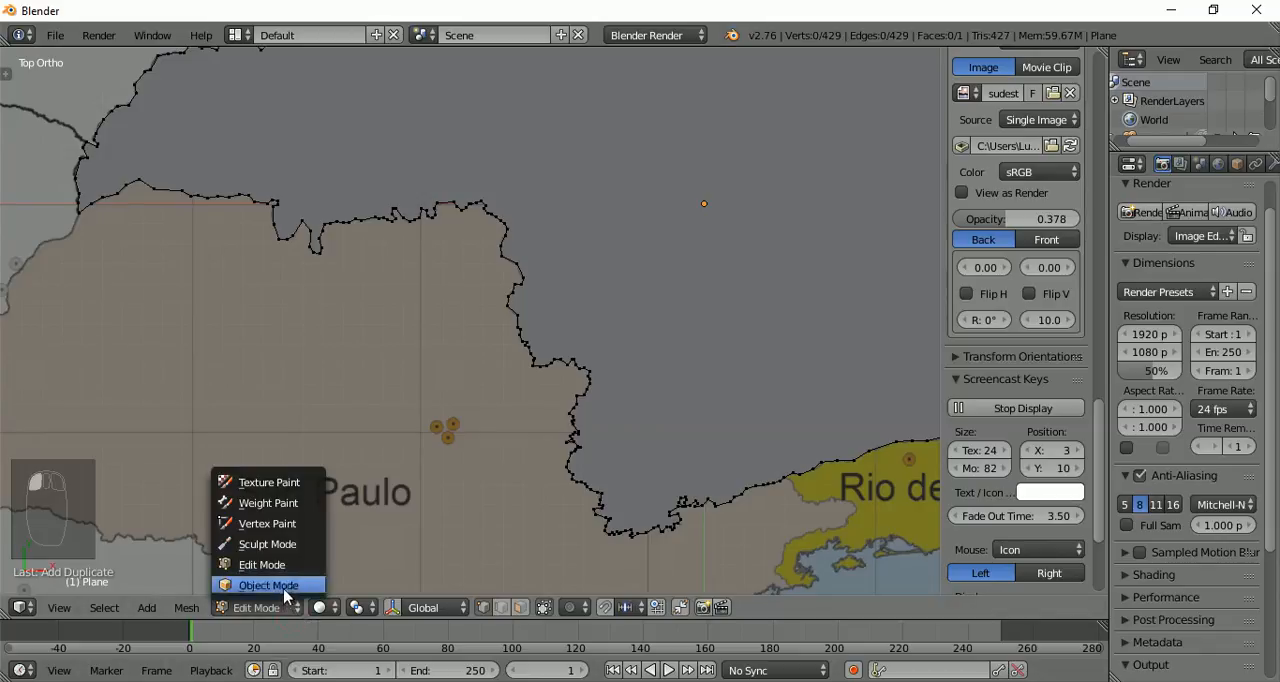
pyautogui.click(284, 586)
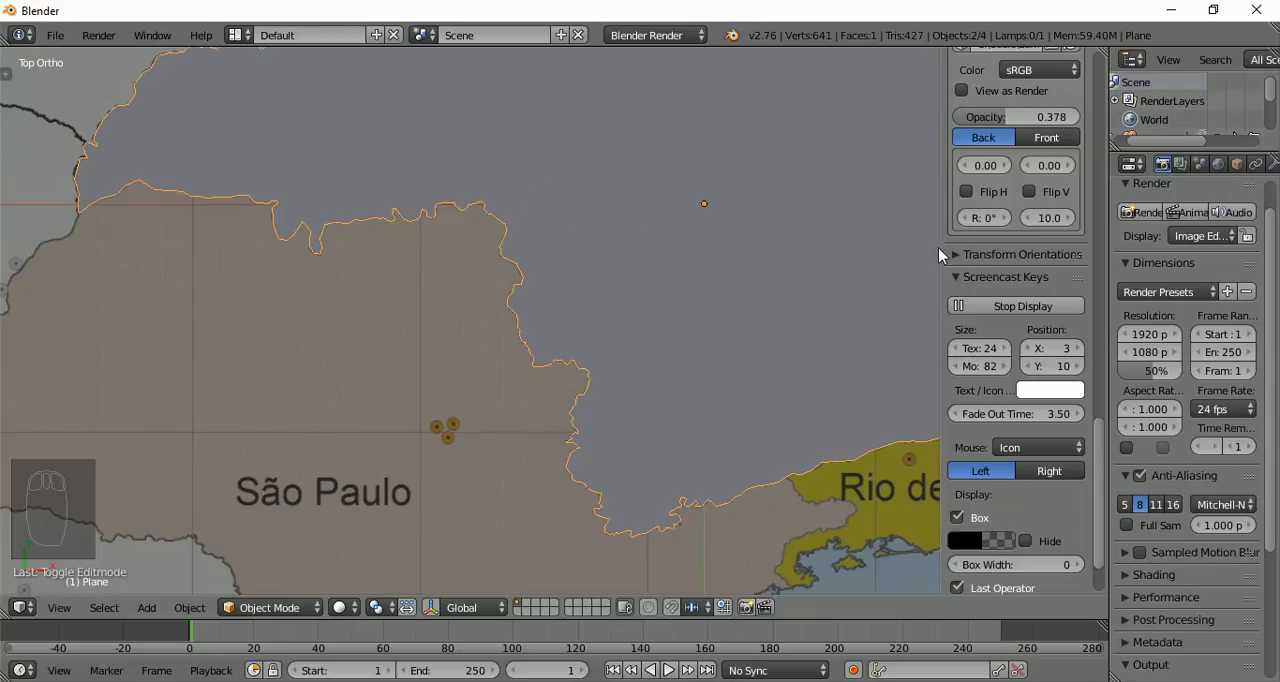
# Widen the 3D view's properties sidebar so that its labels can be read in full
pyautogui.moveTo(940, 249); pyautogui.dragTo(864, 249)
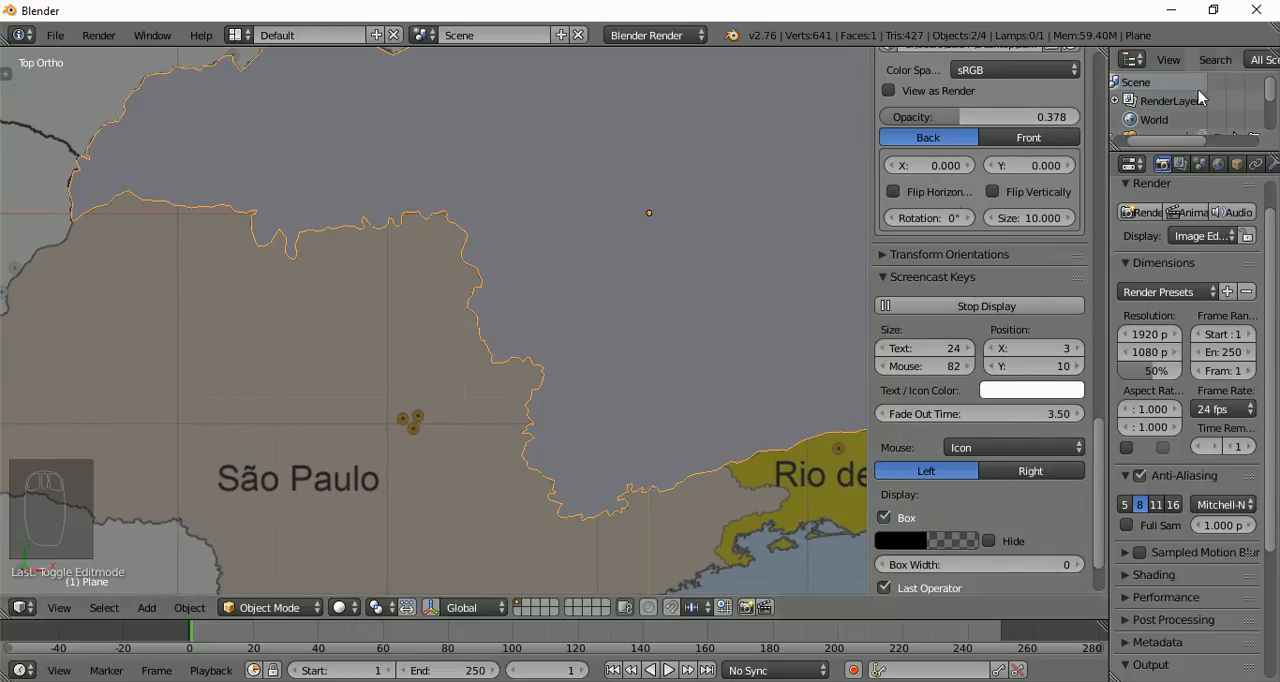
# Rename the main traced state object from its default plane name to Minas Gerais
pyautogui.scroll(5, 968, 314)
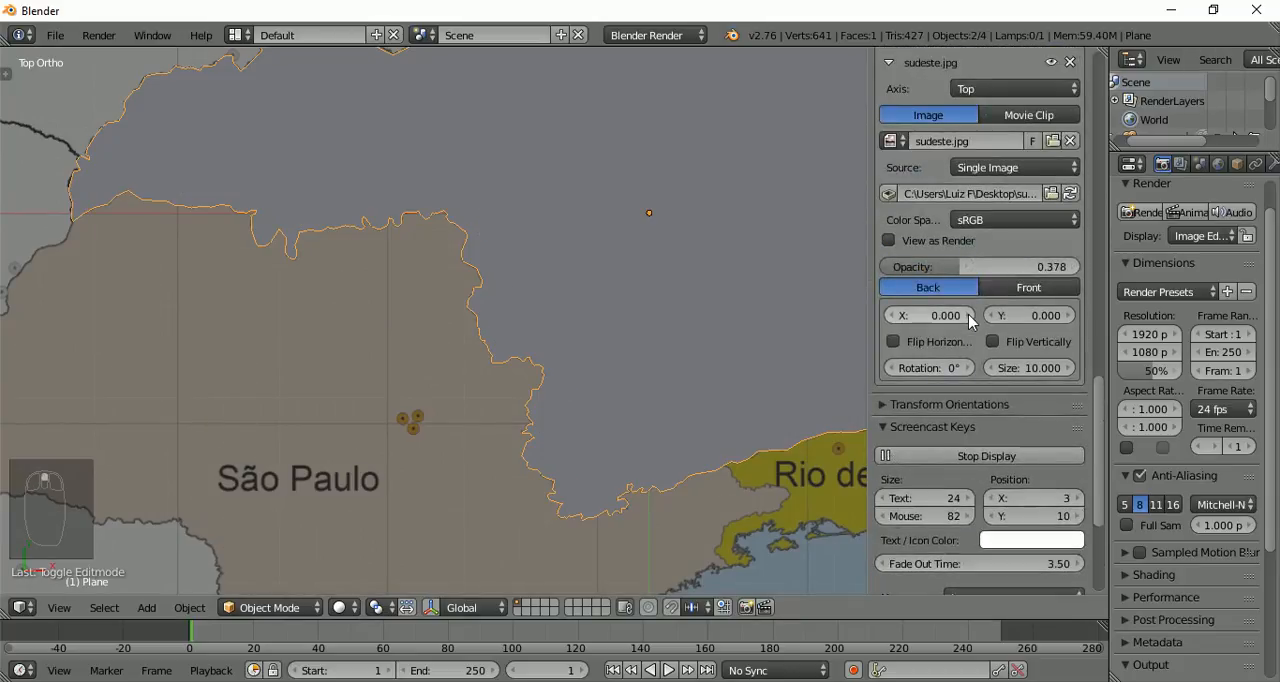
pyautogui.press('n')
pyautogui.press('n')
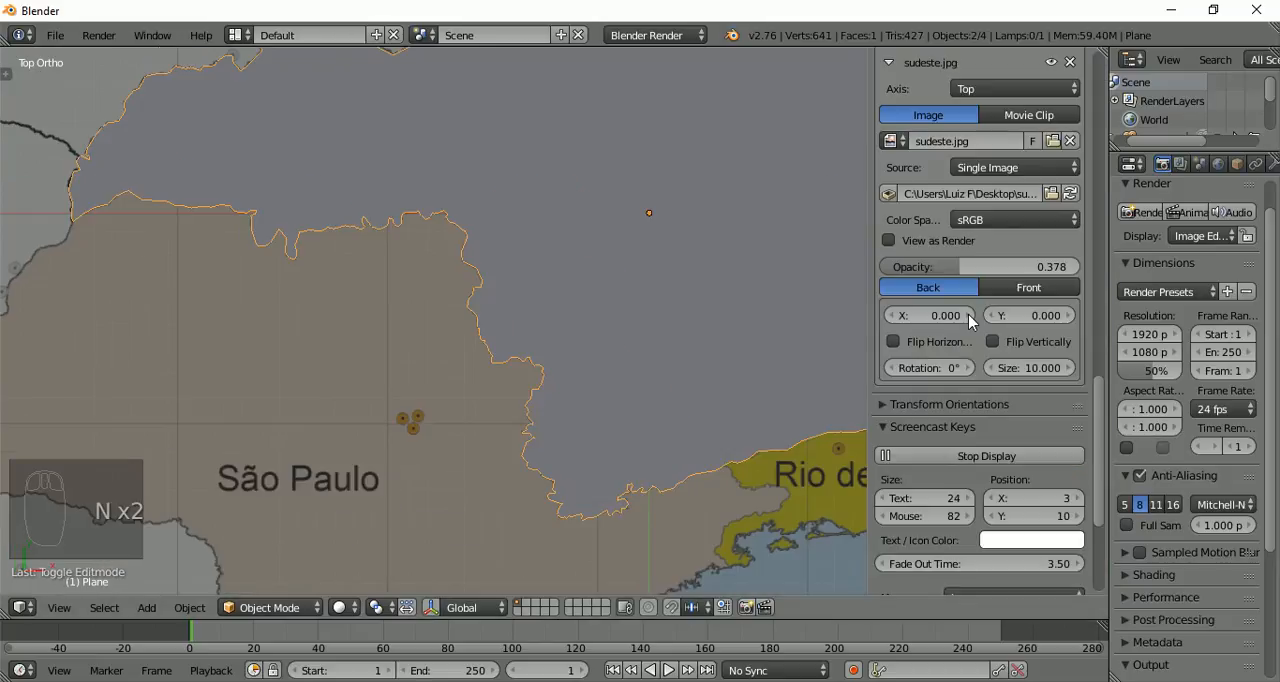
pyautogui.scroll(3, 1030, 318)
pyautogui.scroll(10, 1028, 311)
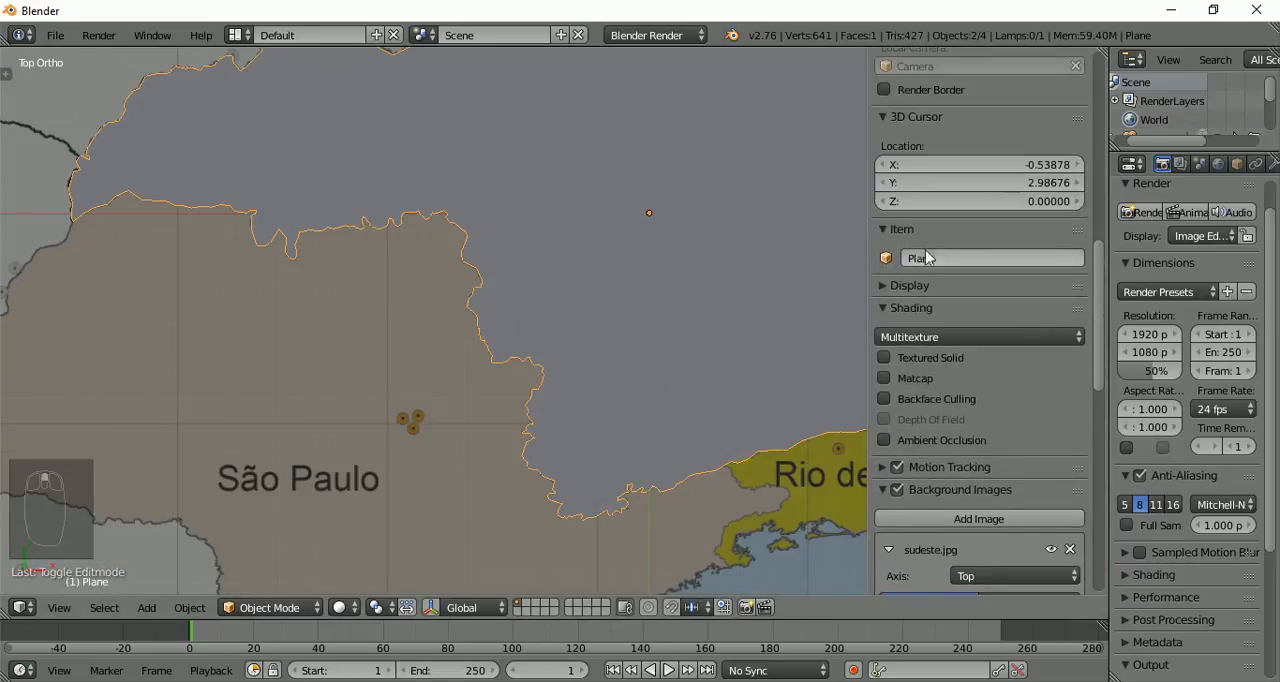
pyautogui.click(947, 256)
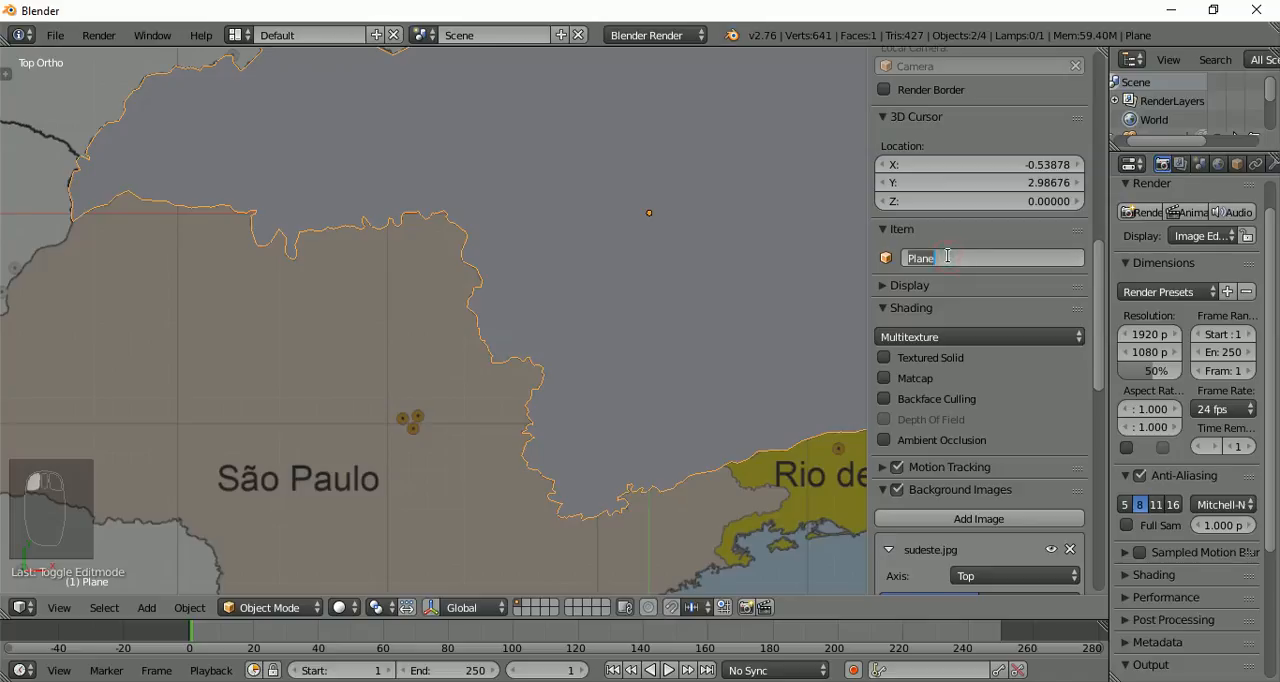
pyautogui.write('Minas Gerais')
pyautogui.press('Return')
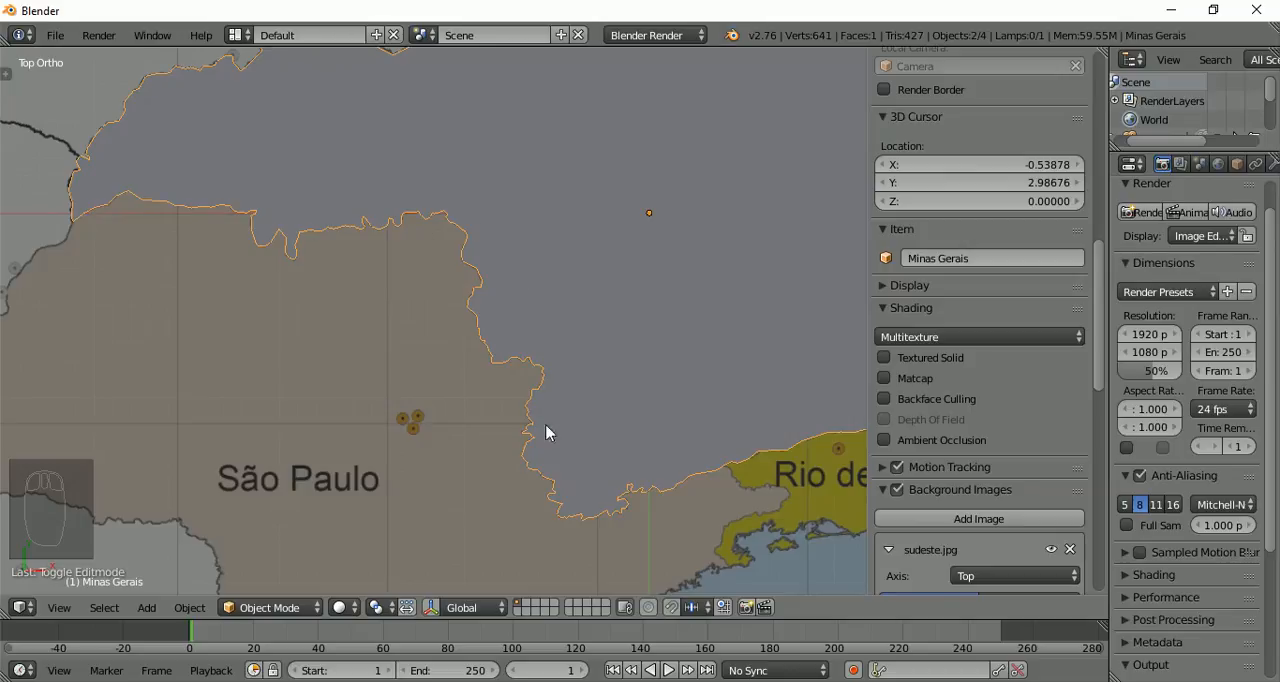
# Select the separated border object and rename it São Paulo
pyautogui.rightClick(501, 374)
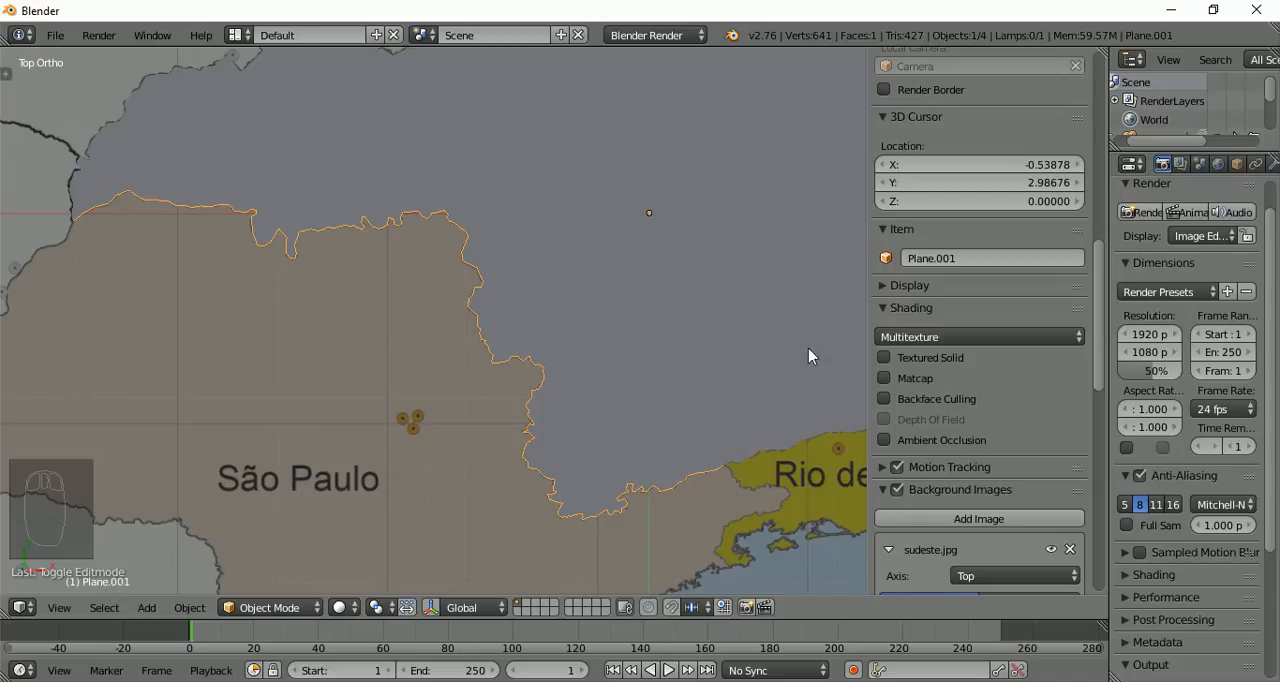
pyautogui.click(952, 257)
pyautogui.write('São Paulo')
pyautogui.press('Return')
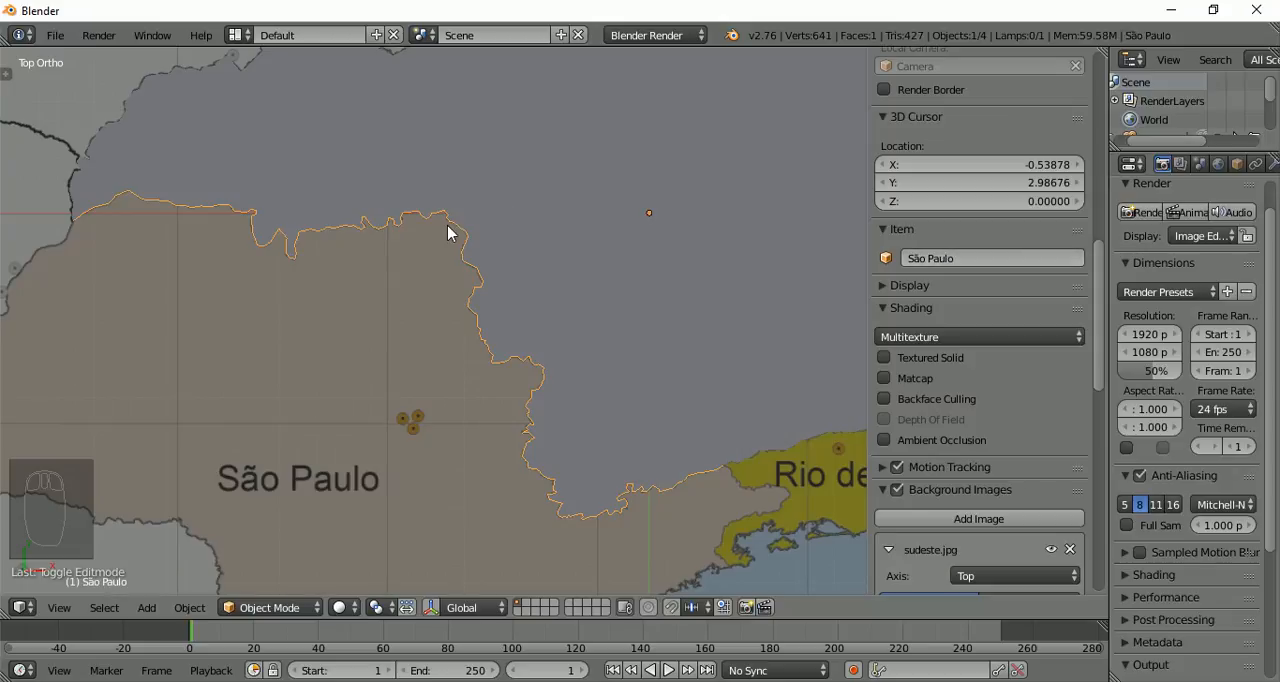
# Put the São Paulo object in Edit Mode and select its border's western end vertex, where it meets Mato Grosso do Sul
pyautogui.click(272, 607)
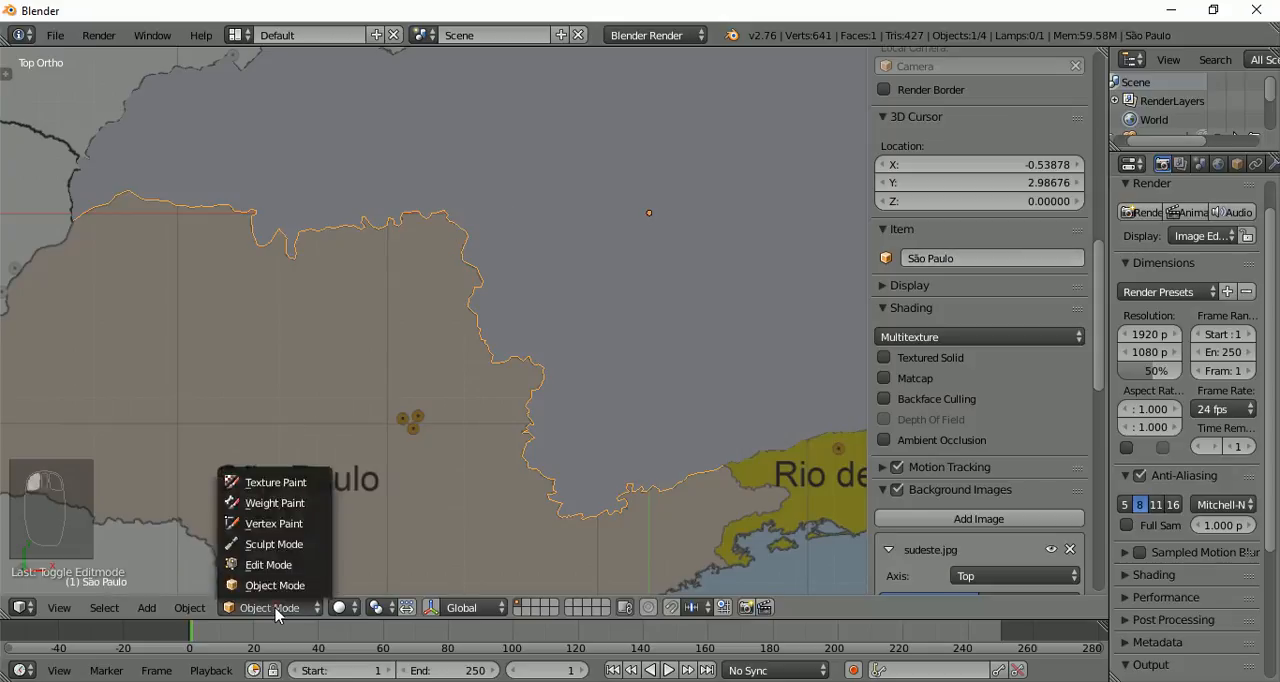
pyautogui.click(288, 566)
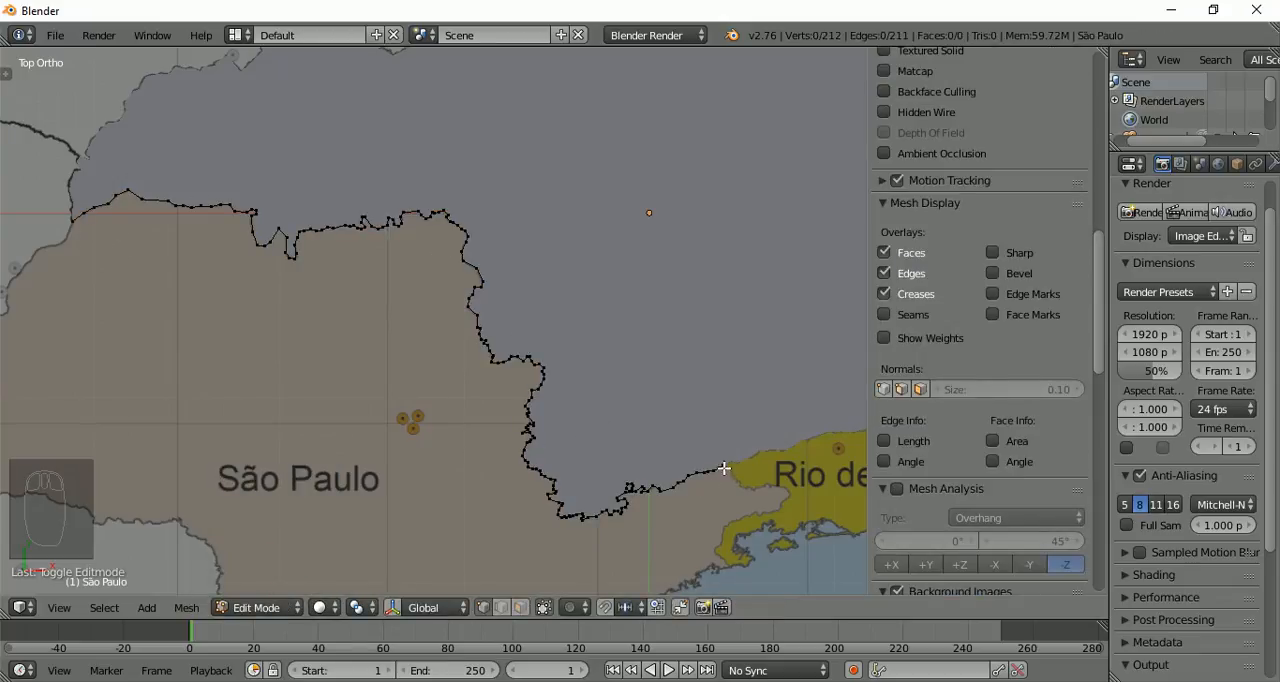
pyautogui.scroll(3, 83, 187)
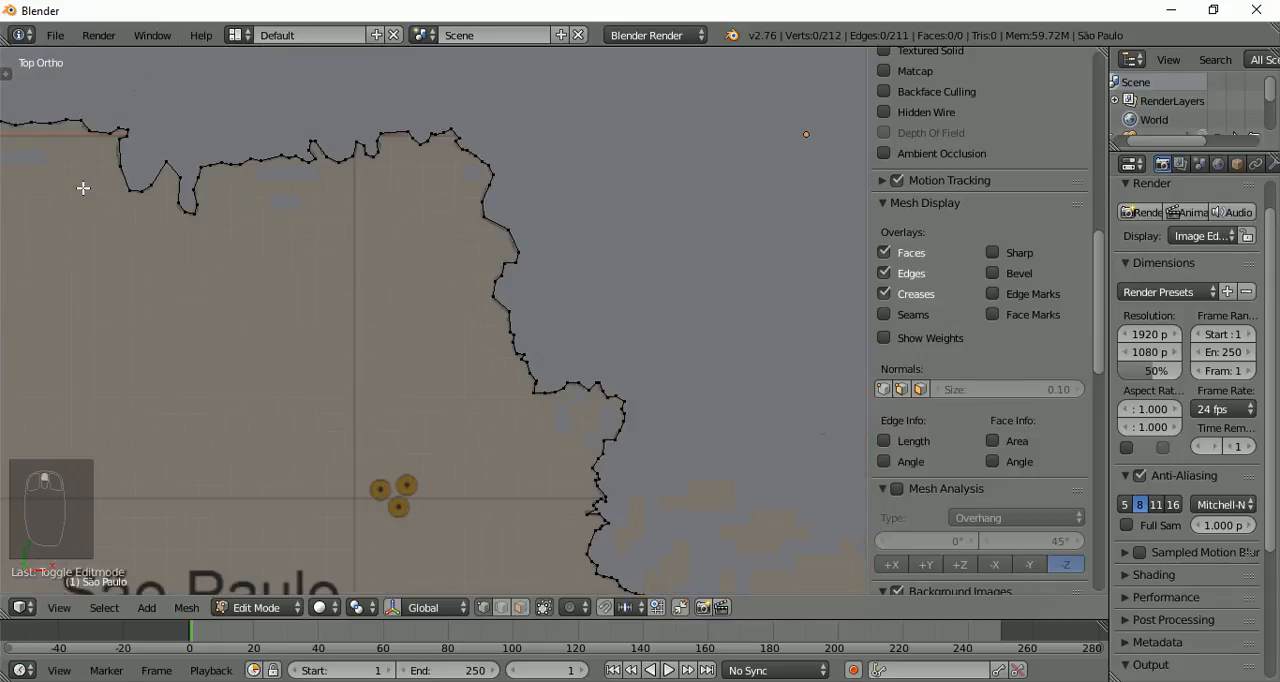
pyautogui.keyDown('shift'); pyautogui.moveTo(83, 187); pyautogui.dragTo(660, 260, button='middle'); pyautogui.keyUp('shift')
pyautogui.scroll(4, 352, 240)
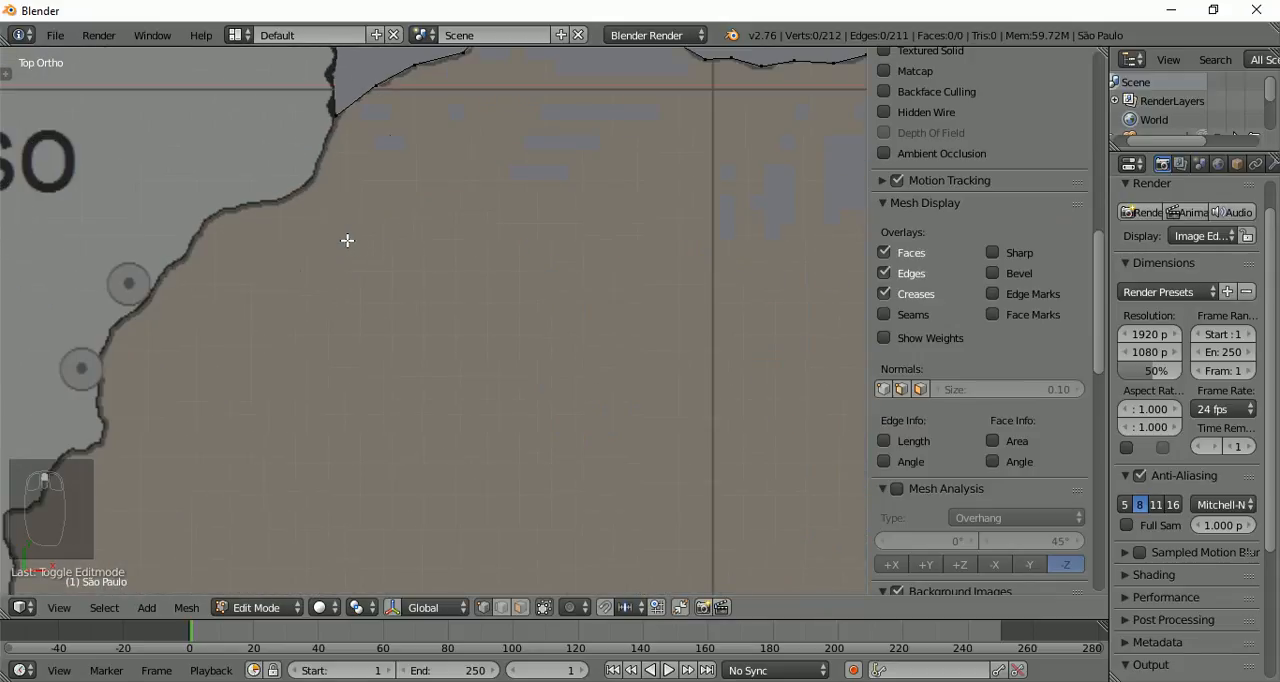
pyautogui.keyDown('shift'); pyautogui.moveTo(347, 240); pyautogui.dragTo(482, 403, button='middle'); pyautogui.keyUp('shift')
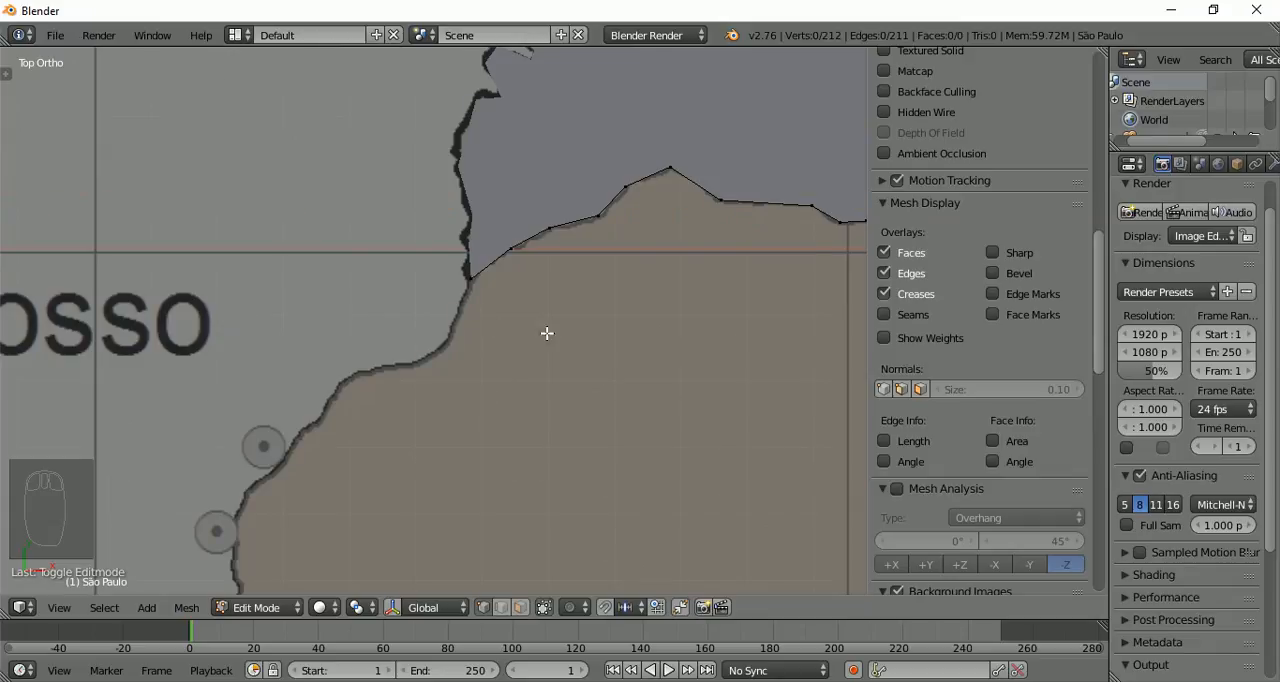
pyautogui.rightClick(471, 286)
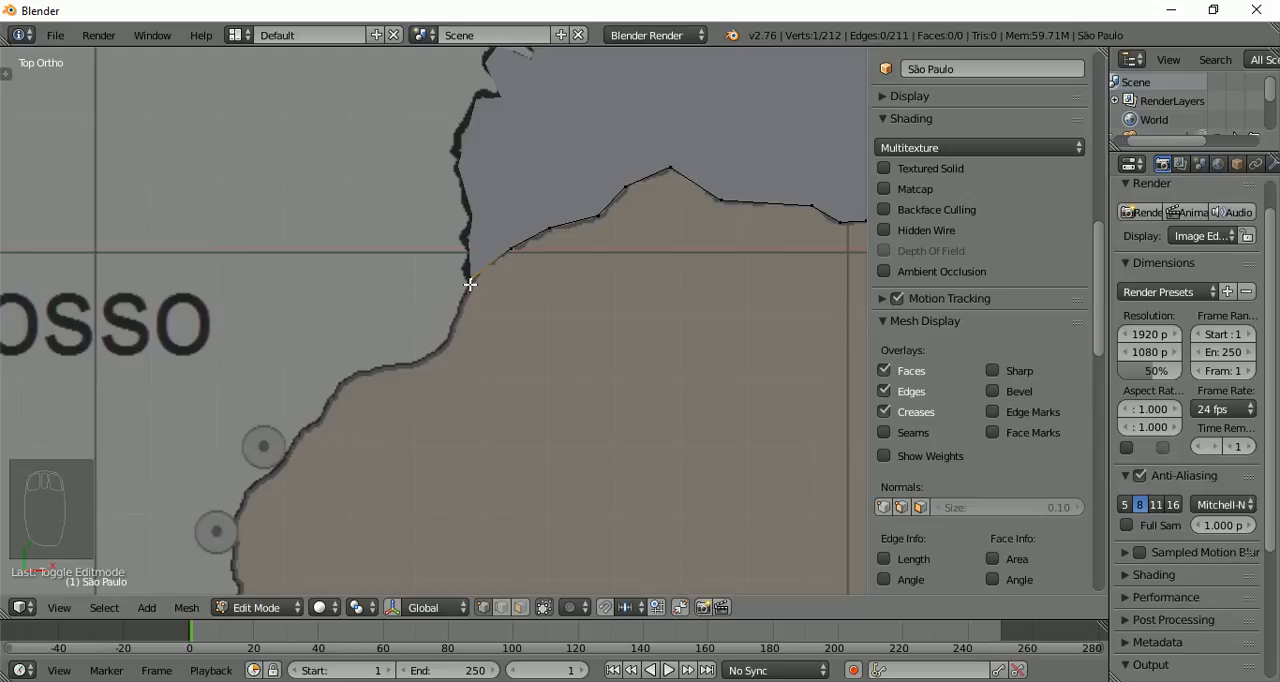
# Extend the São Paulo outline with six vertices southwest along the Mato Grosso do Sul border
pyautogui.keyDown('ctrl'); pyautogui.click(449, 330); pyautogui.keyUp('ctrl')
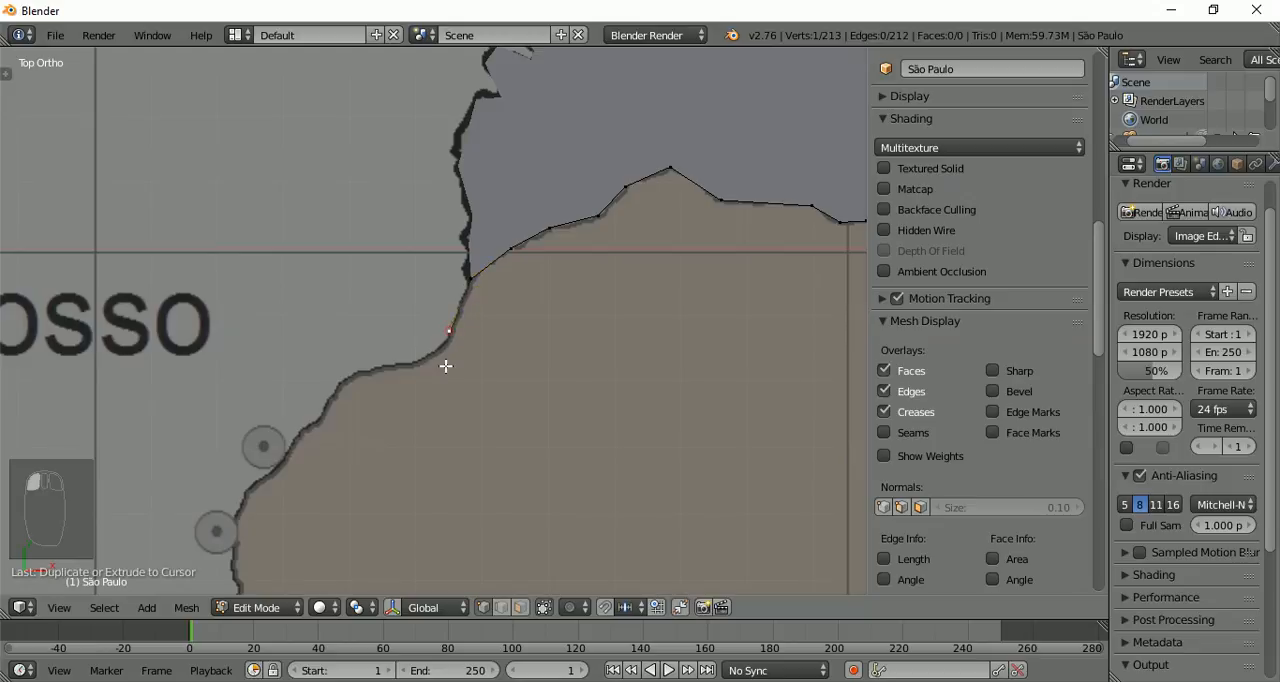
pyautogui.keyDown('ctrl'); pyautogui.click(415, 360); pyautogui.keyUp('ctrl')
pyautogui.keyDown('ctrl'); pyautogui.click(358, 375); pyautogui.keyUp('ctrl')
pyautogui.keyDown('ctrl'); pyautogui.click(325, 402); pyautogui.keyUp('ctrl')
pyautogui.keyDown('ctrl'); pyautogui.click(287, 455); pyautogui.keyUp('ctrl')
pyautogui.keyDown('ctrl'); pyautogui.click(240, 511); pyautogui.keyUp('ctrl')
pyautogui.scroll(-4, 360, 394)
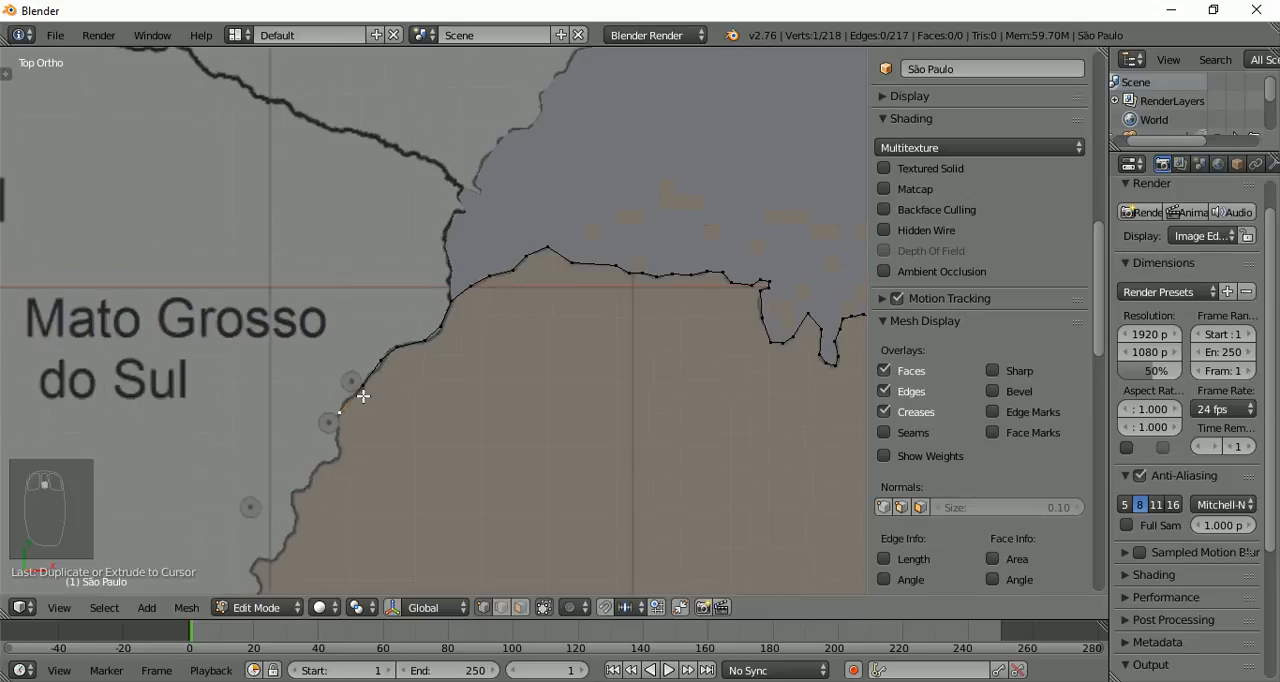
pyautogui.scroll(-3, 363, 396)
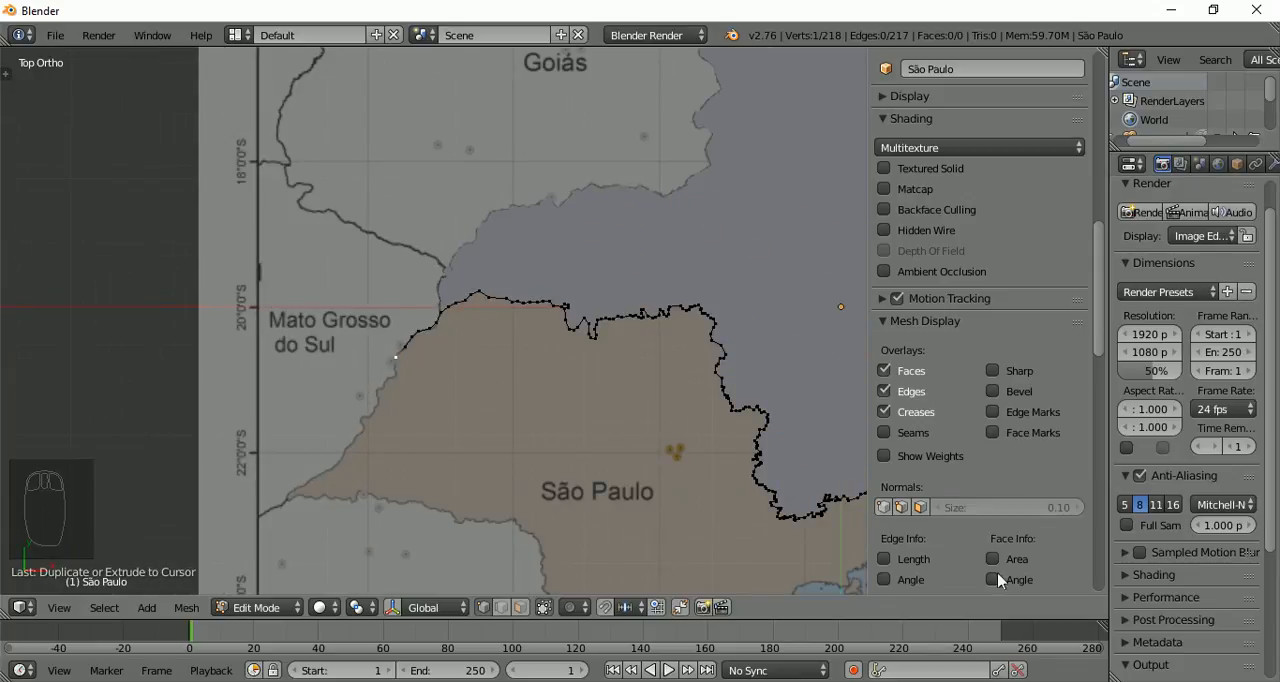
pyautogui.click(1052, 677)
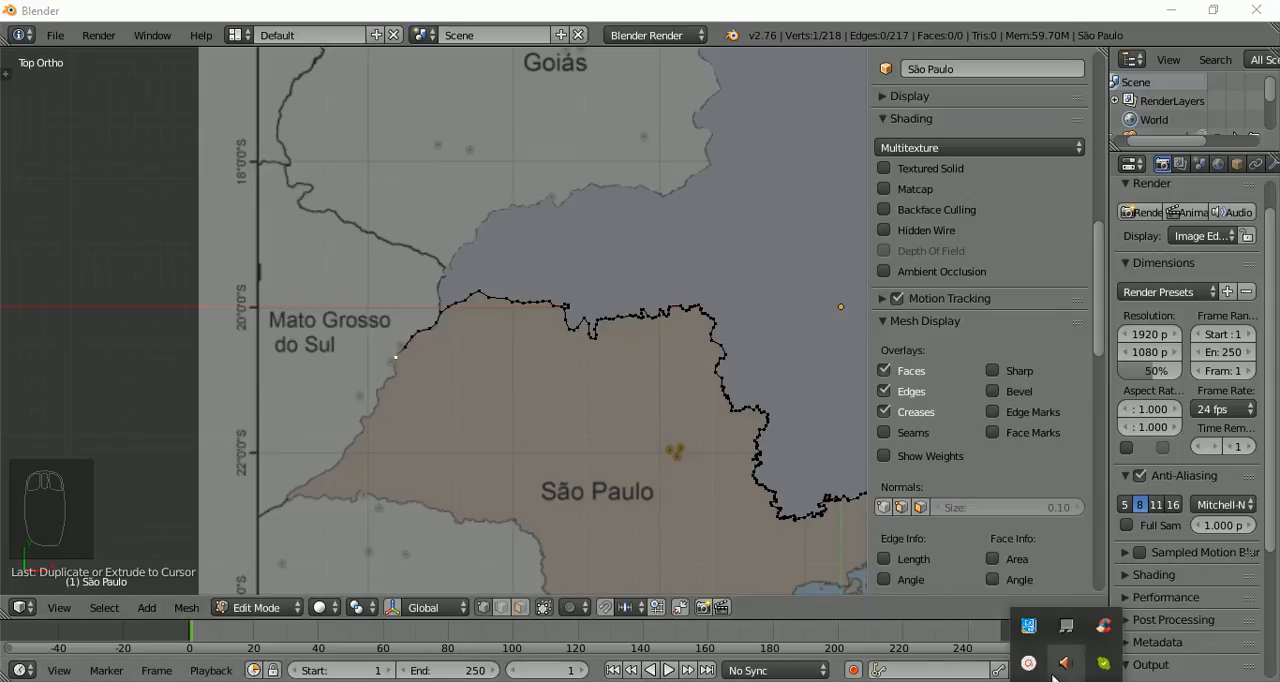
pyautogui.click(1032, 665)
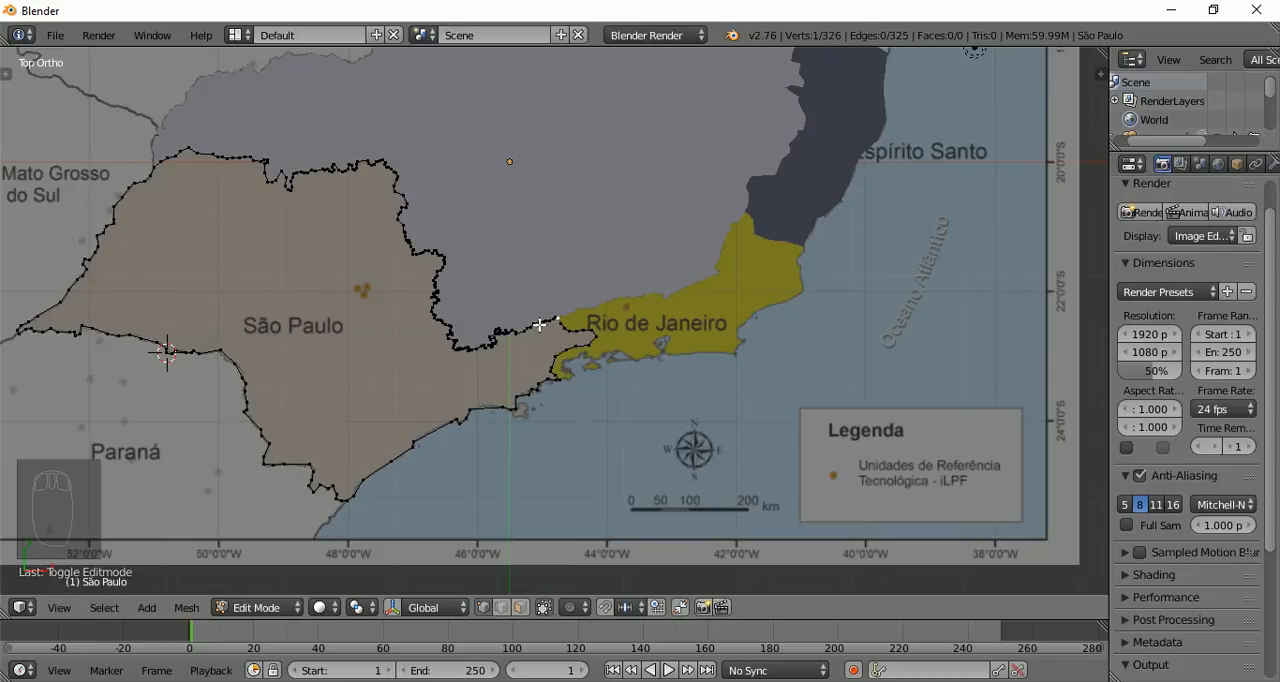
# Select all vertices of the São Paulo outline and fill it with a face, closing the gap beside Rio de Janeiro
pyautogui.scroll(8, 540, 325)
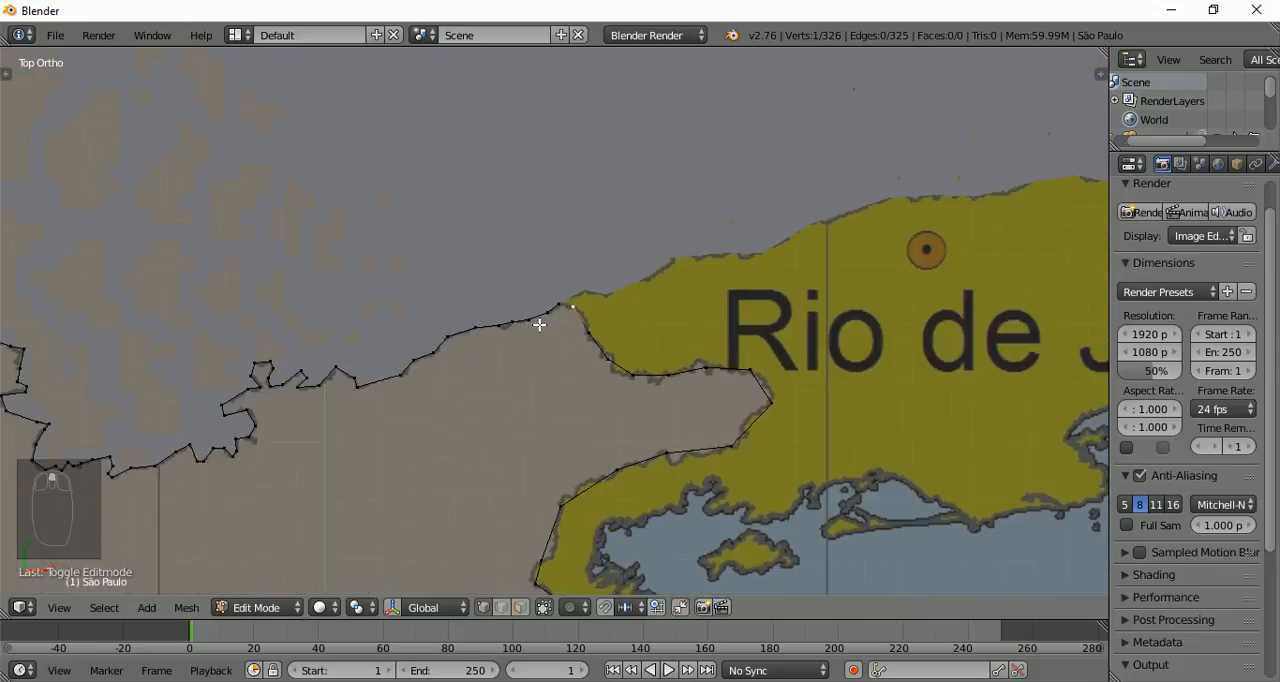
pyautogui.scroll(3, 540, 325)
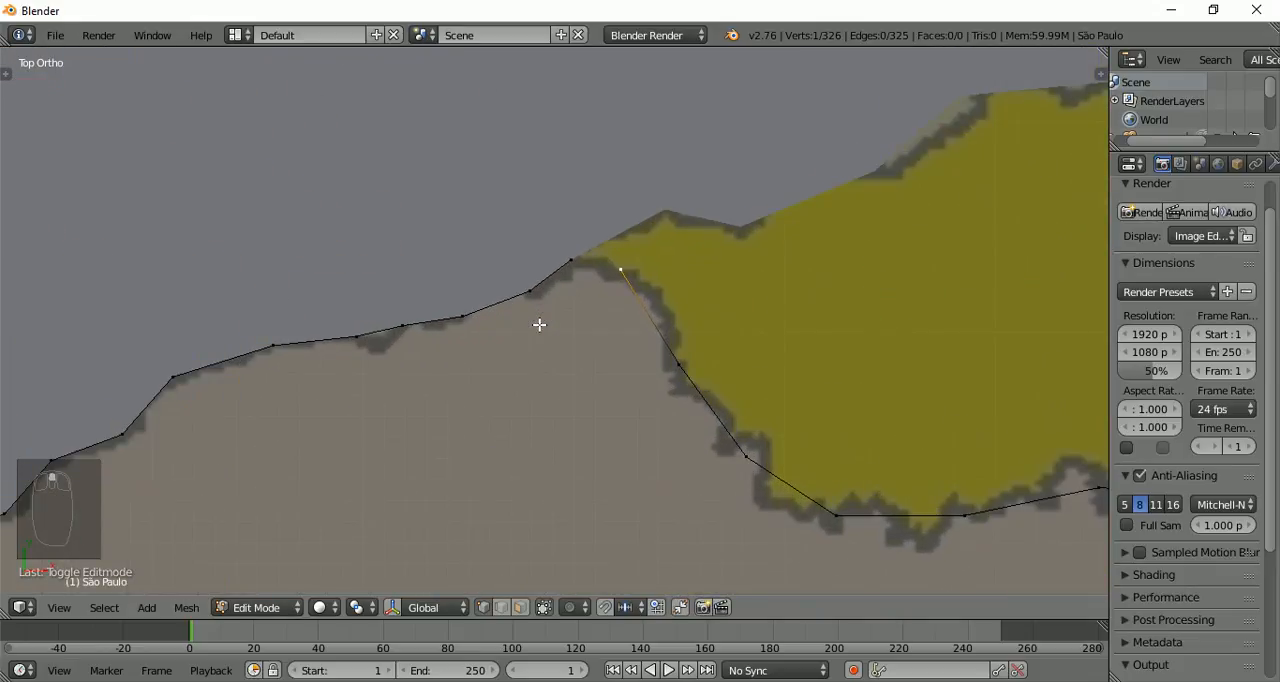
pyautogui.scroll(3, 540, 325)
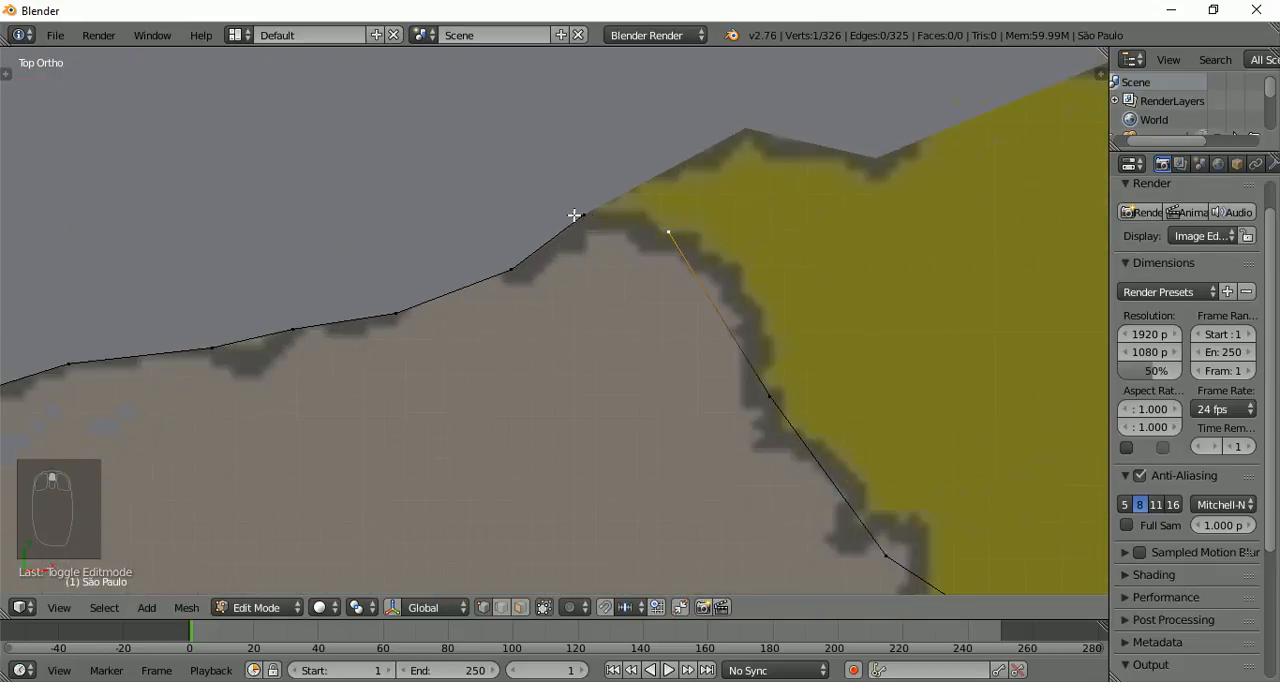
pyautogui.scroll(-5, 569, 279)
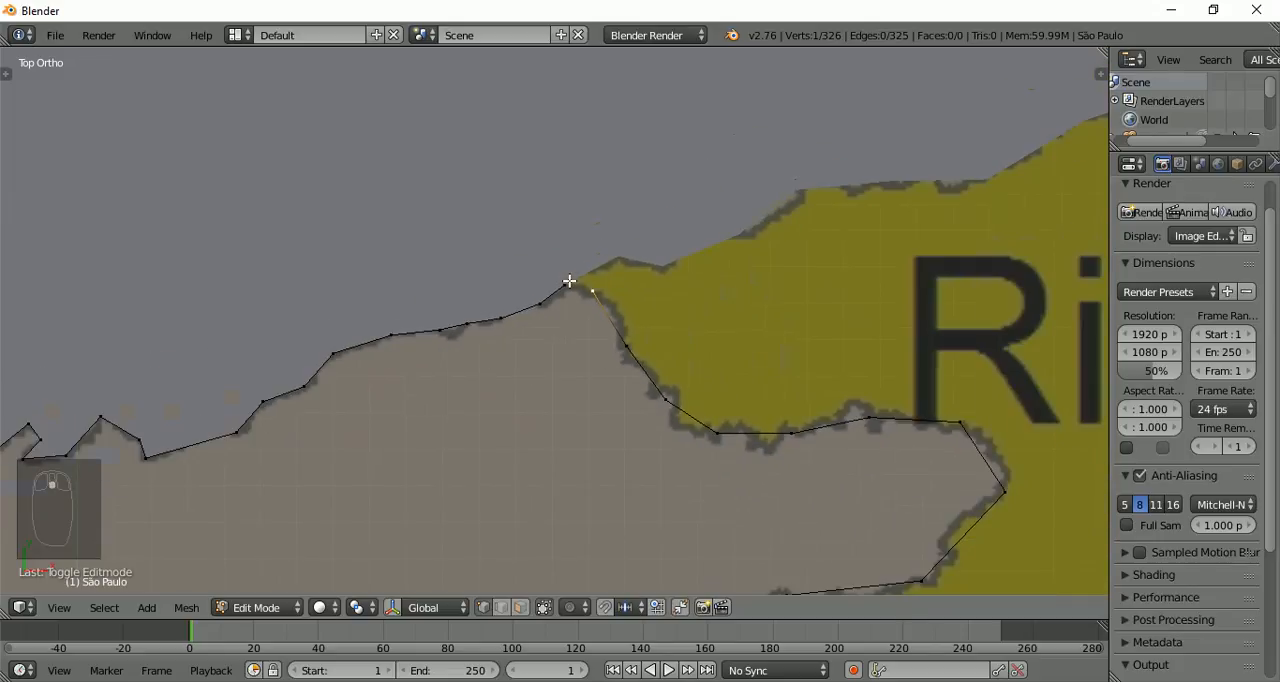
pyautogui.press('a')
pyautogui.press('a')
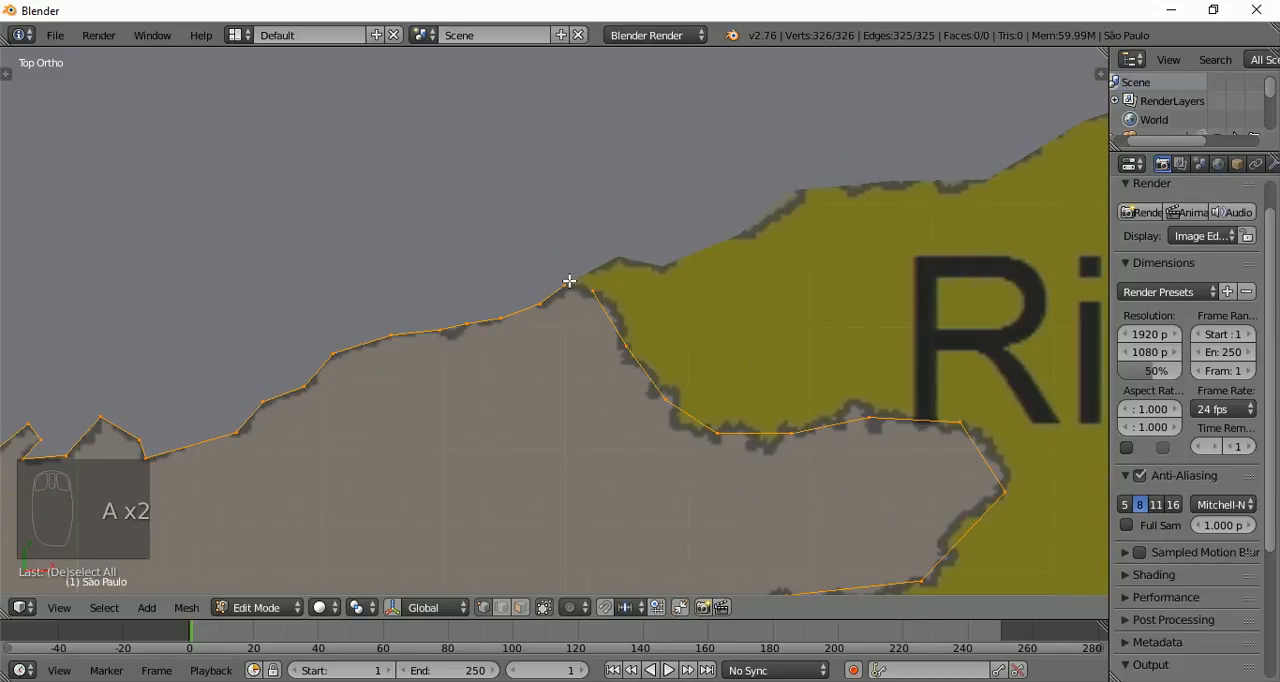
pyautogui.press('f')
pyautogui.scroll(-8, 569, 281)
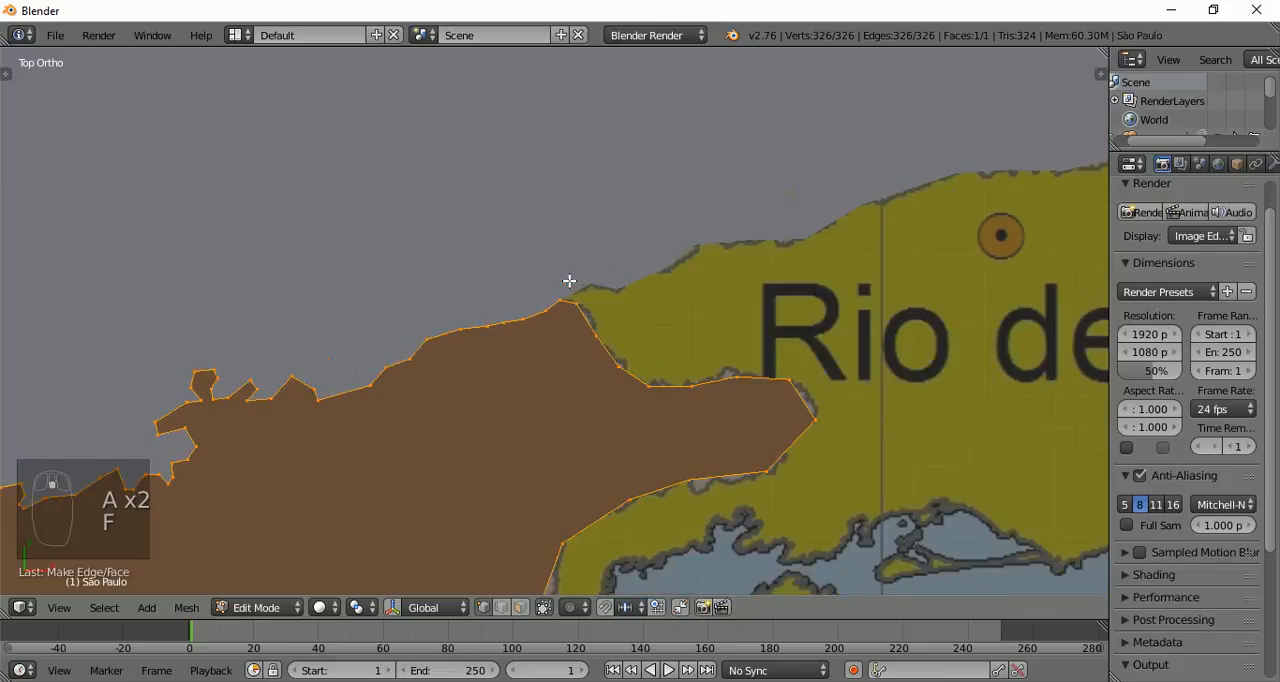
pyautogui.scroll(-2, 569, 281)
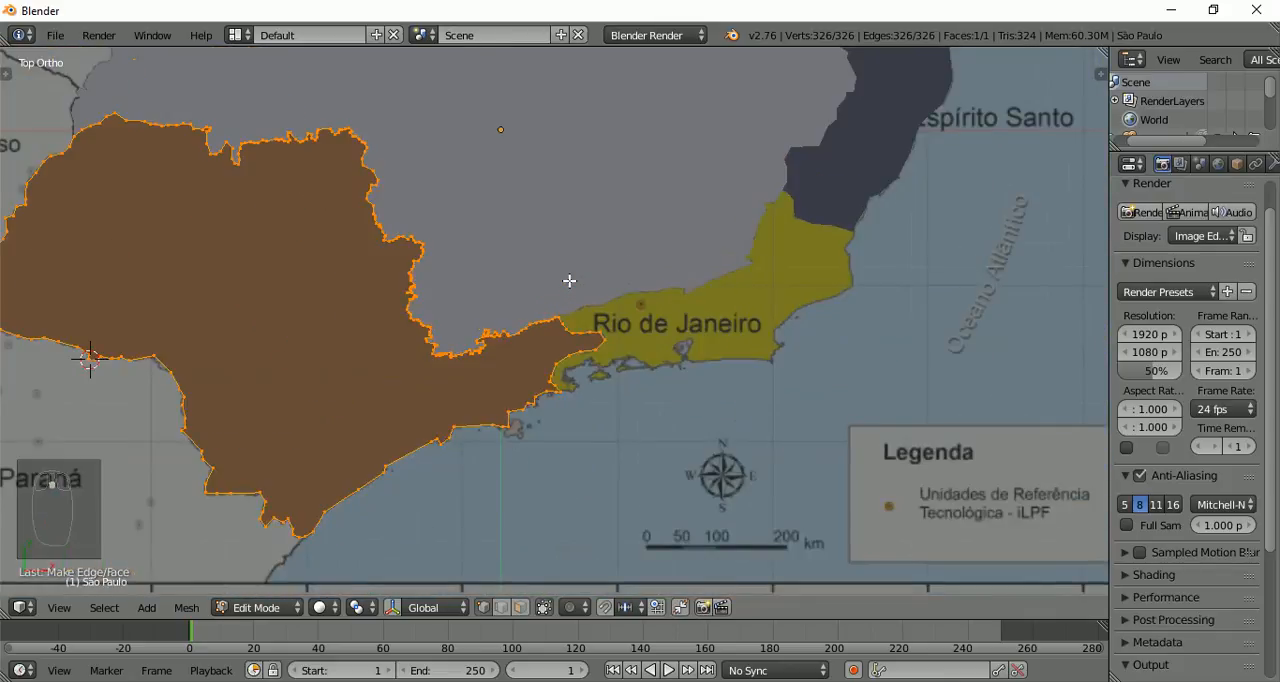
pyautogui.scroll(-1, 387, 289)
pyautogui.scroll(-2, 387, 289)
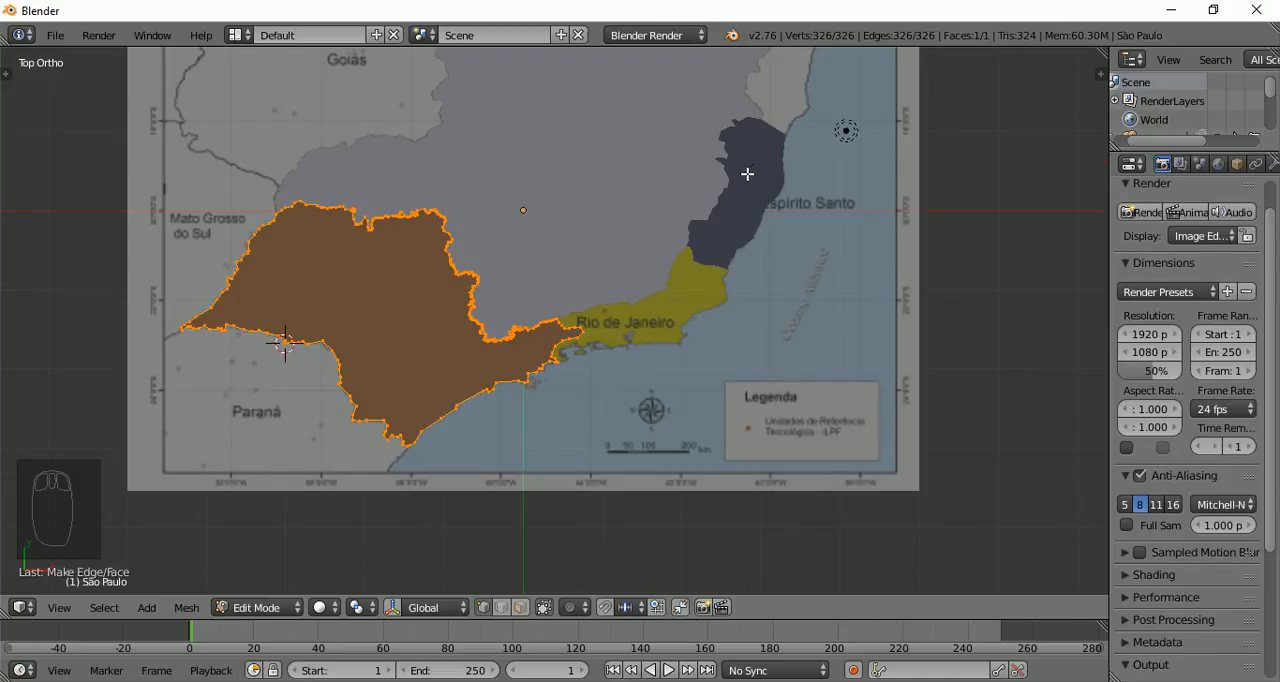
pyautogui.keyDown('shift'); pyautogui.moveTo(750, 172); pyautogui.dragTo(611, 328, button='middle'); pyautogui.keyUp('shift')
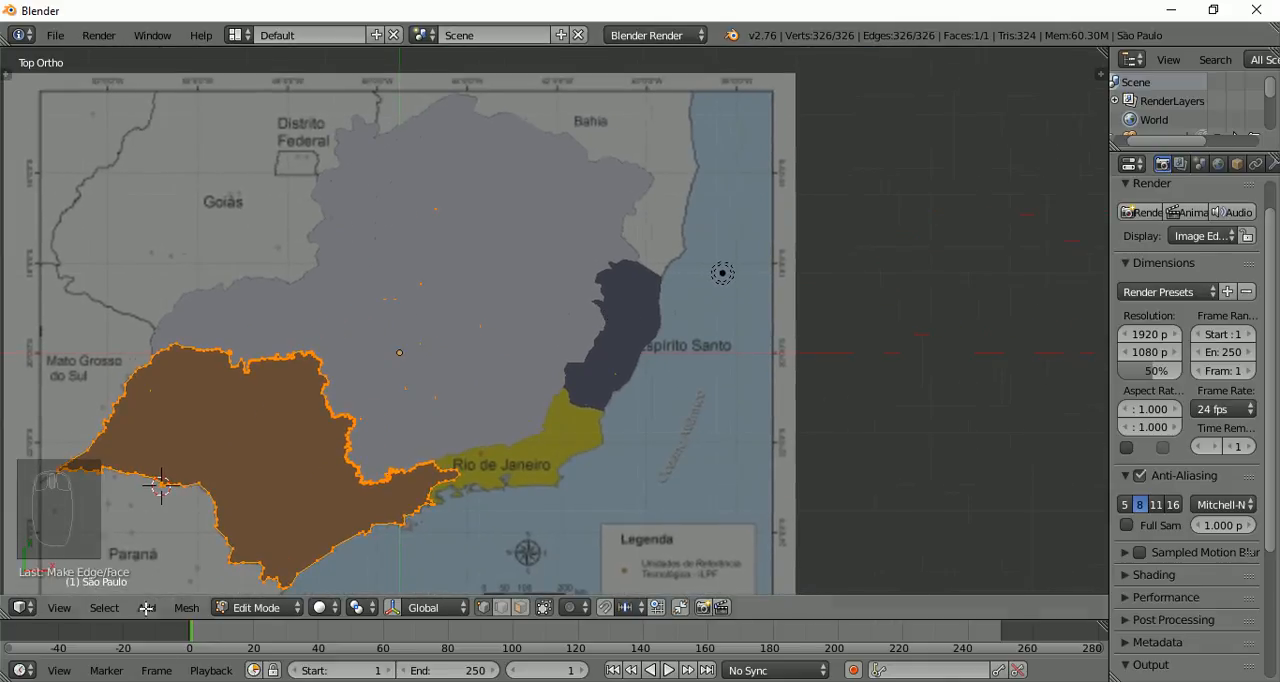
# Switch to Object Mode and select the Espírito Santo shape
pyautogui.click(260, 608)
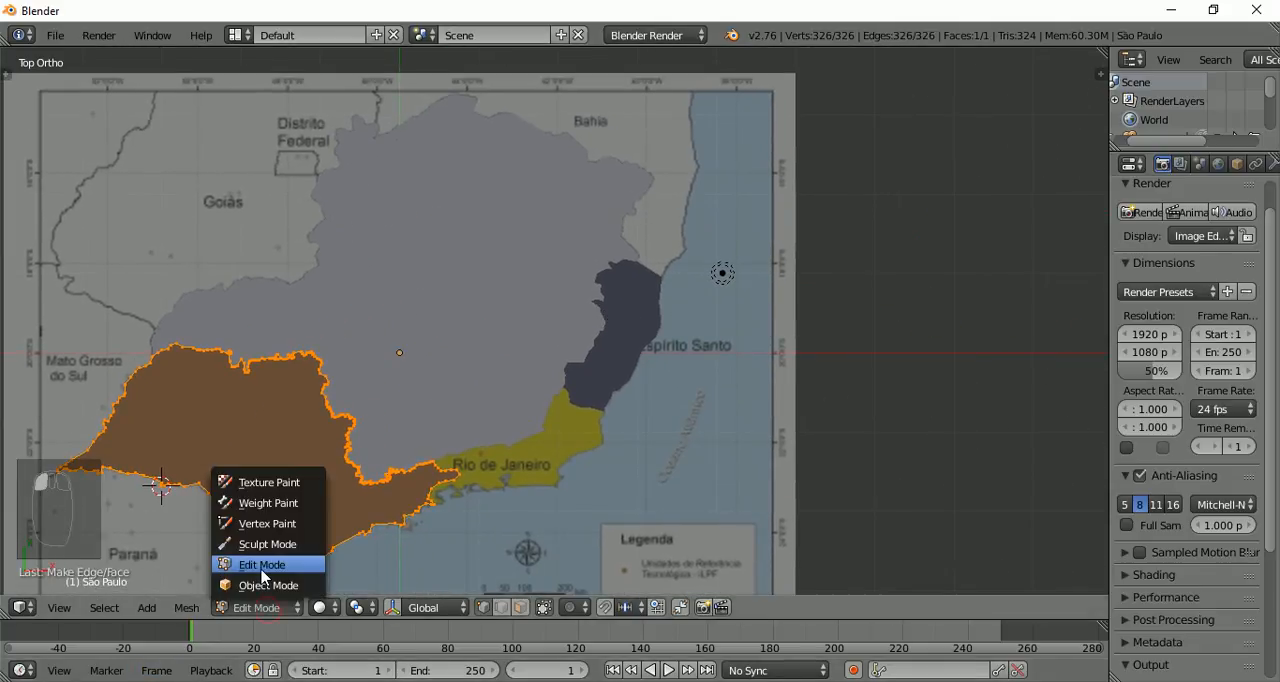
pyautogui.click(261, 586)
pyautogui.scroll(8, 680, 300)
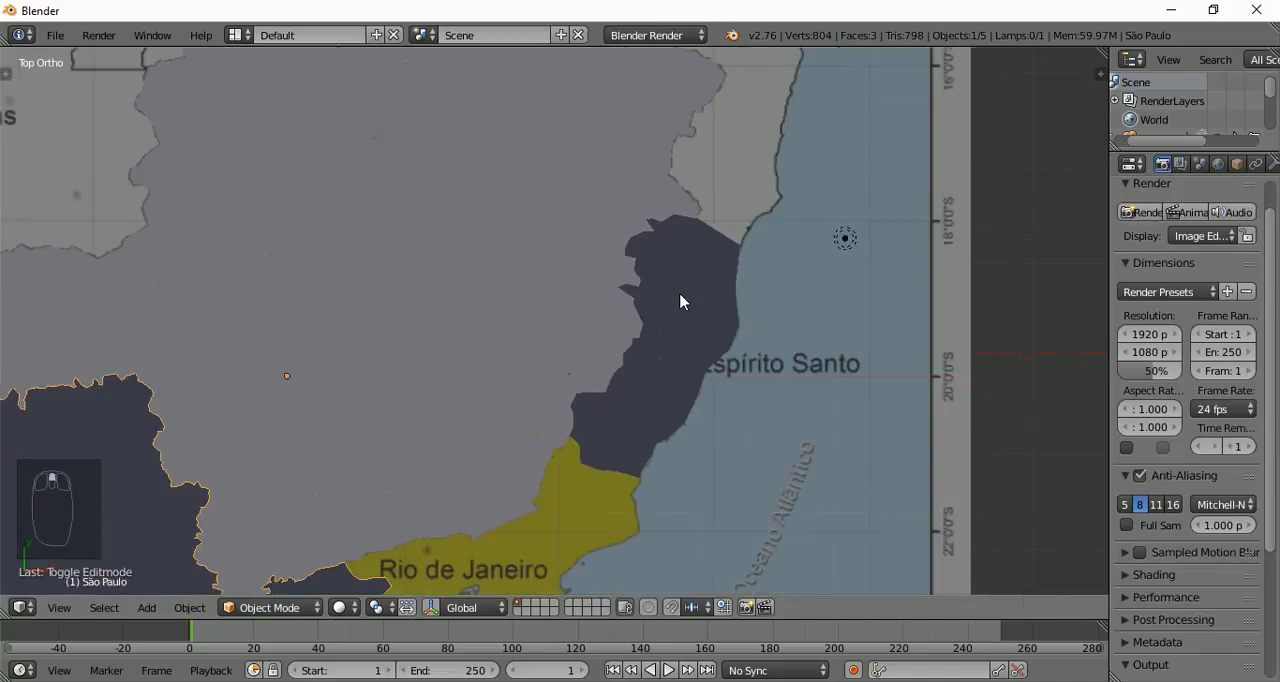
pyautogui.rightClick(686, 390)
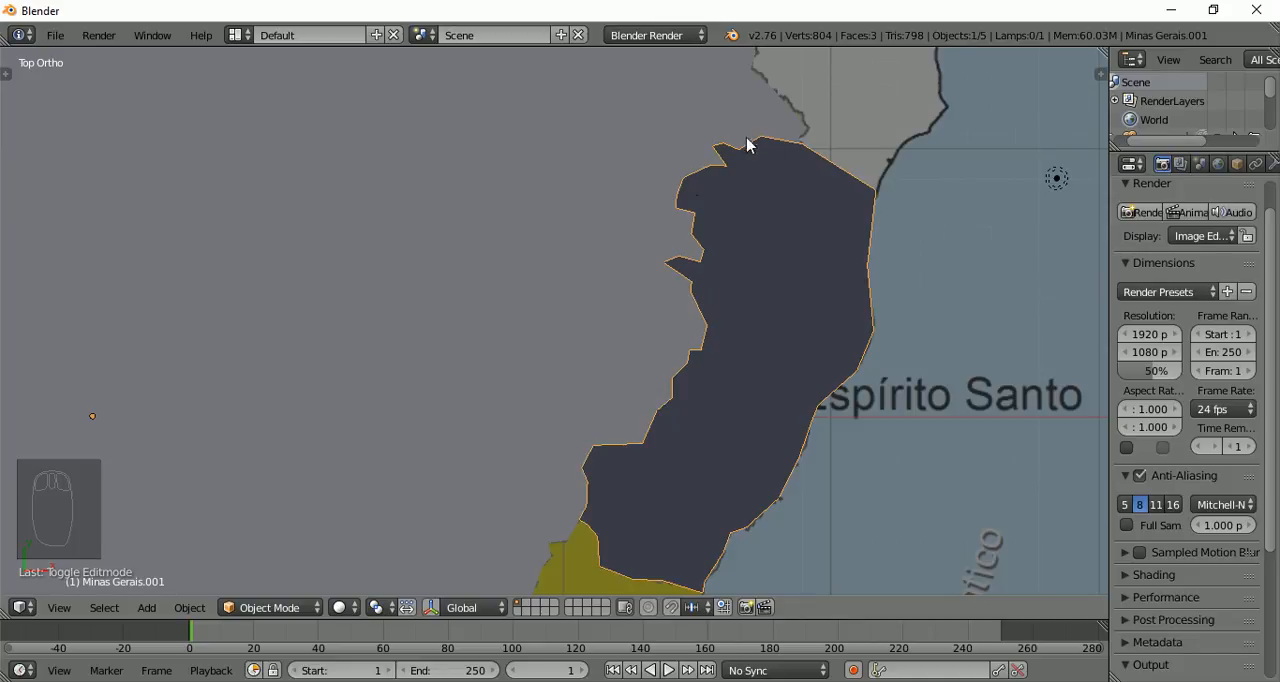
# Select the Minas Gerais shape and enter Edit Mode to show its vertices along the Espírito Santo border
pyautogui.click(345, 247)
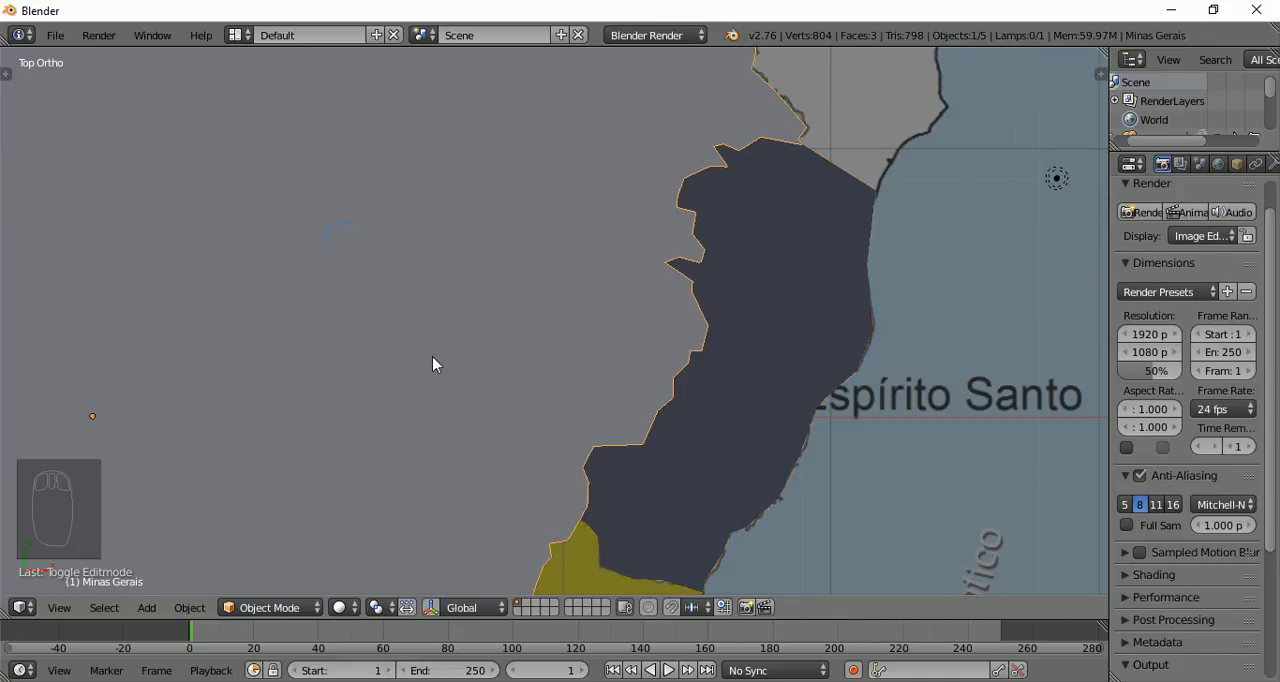
pyautogui.click(292, 607)
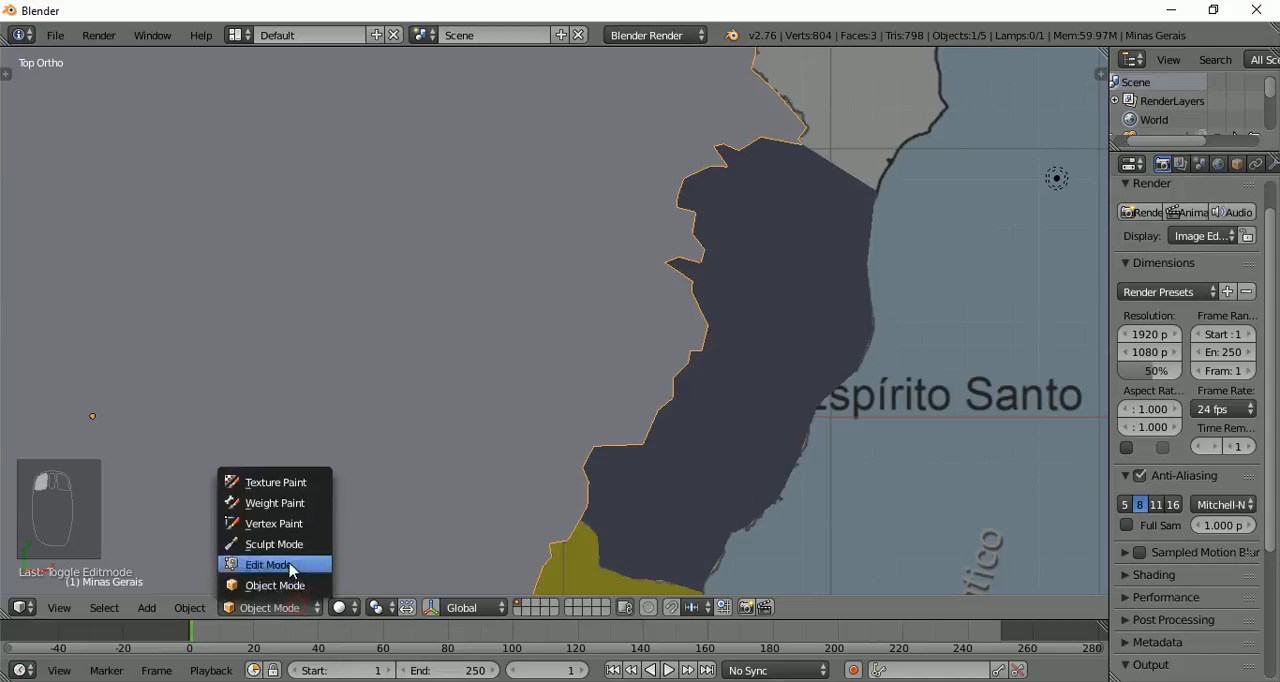
pyautogui.click(270, 565)
pyautogui.scroll(-2, 428, 366)
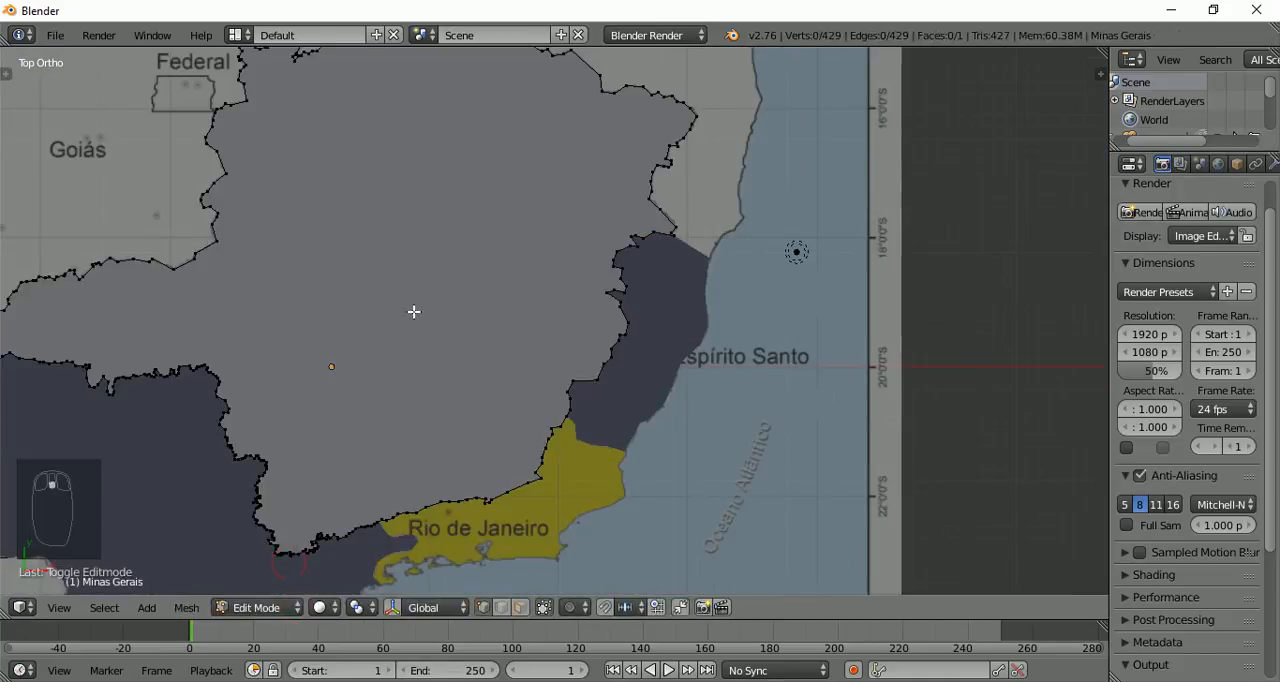
pyautogui.scroll(4, 414, 312)
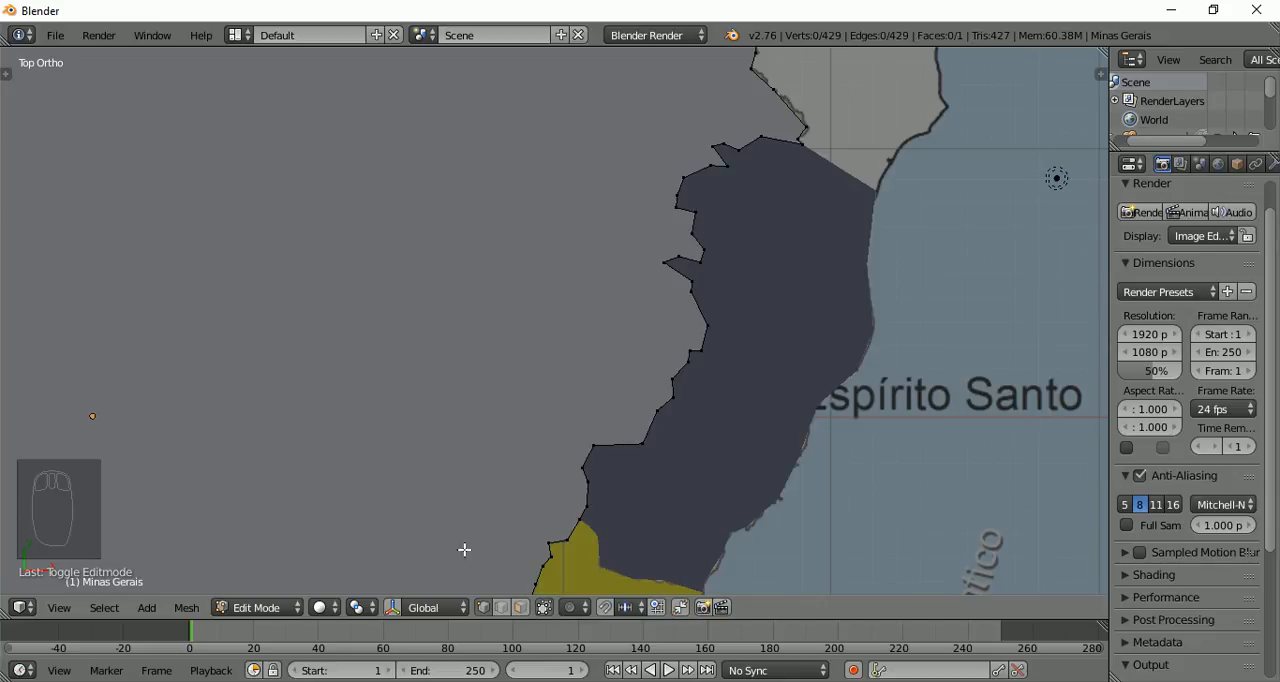
# Return to Object Mode, select the Espírito Santo shape and inspect its vertices in Edit Mode
pyautogui.click(287, 610)
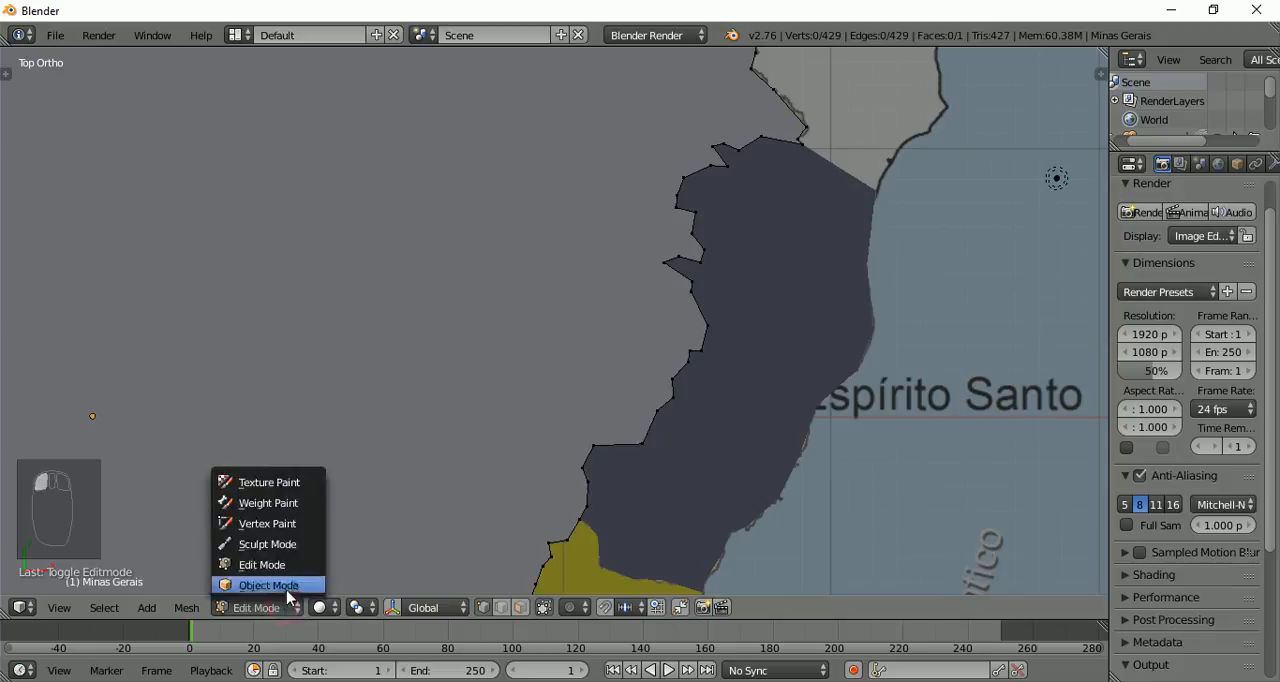
pyautogui.click(289, 586)
pyautogui.rightClick(686, 494)
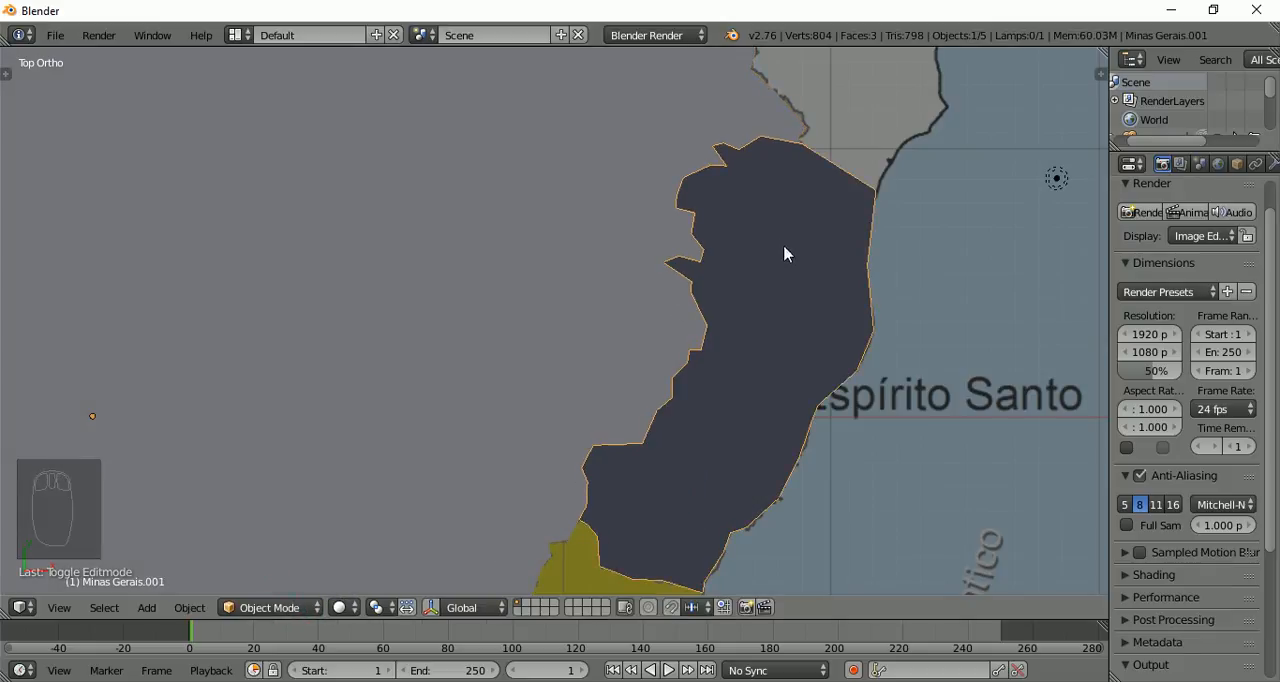
pyautogui.press('Tab')
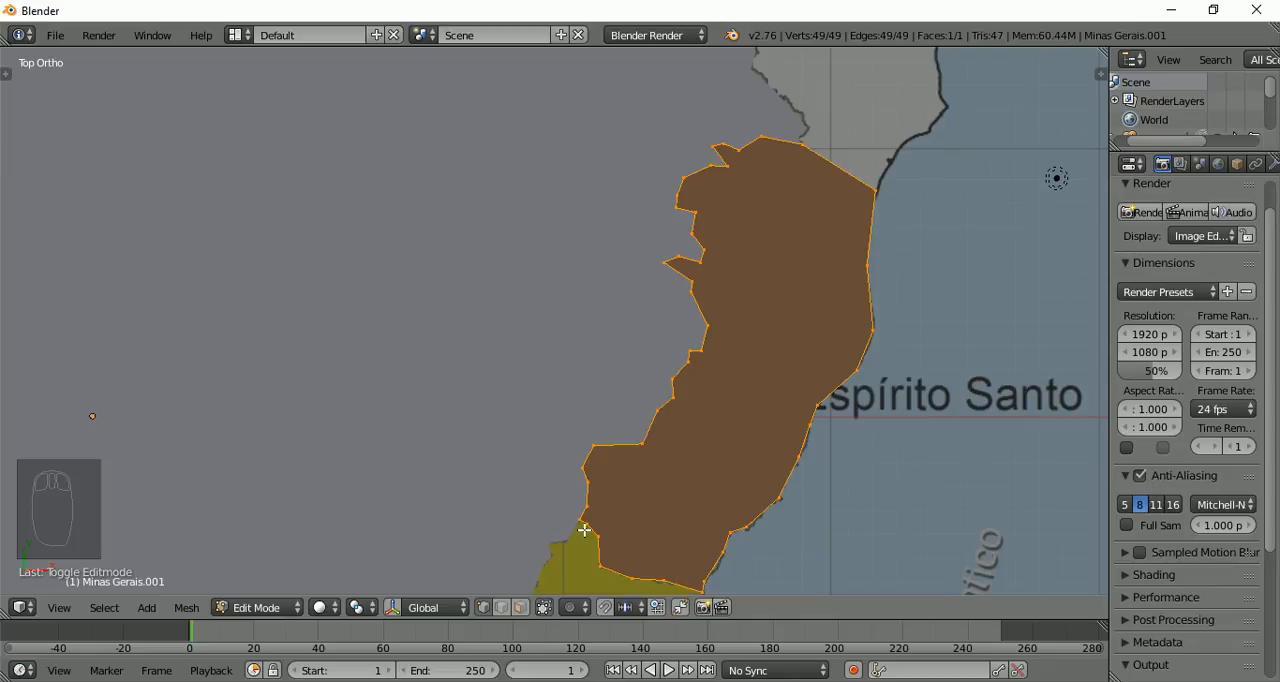
pyautogui.scroll(-5, 627, 514)
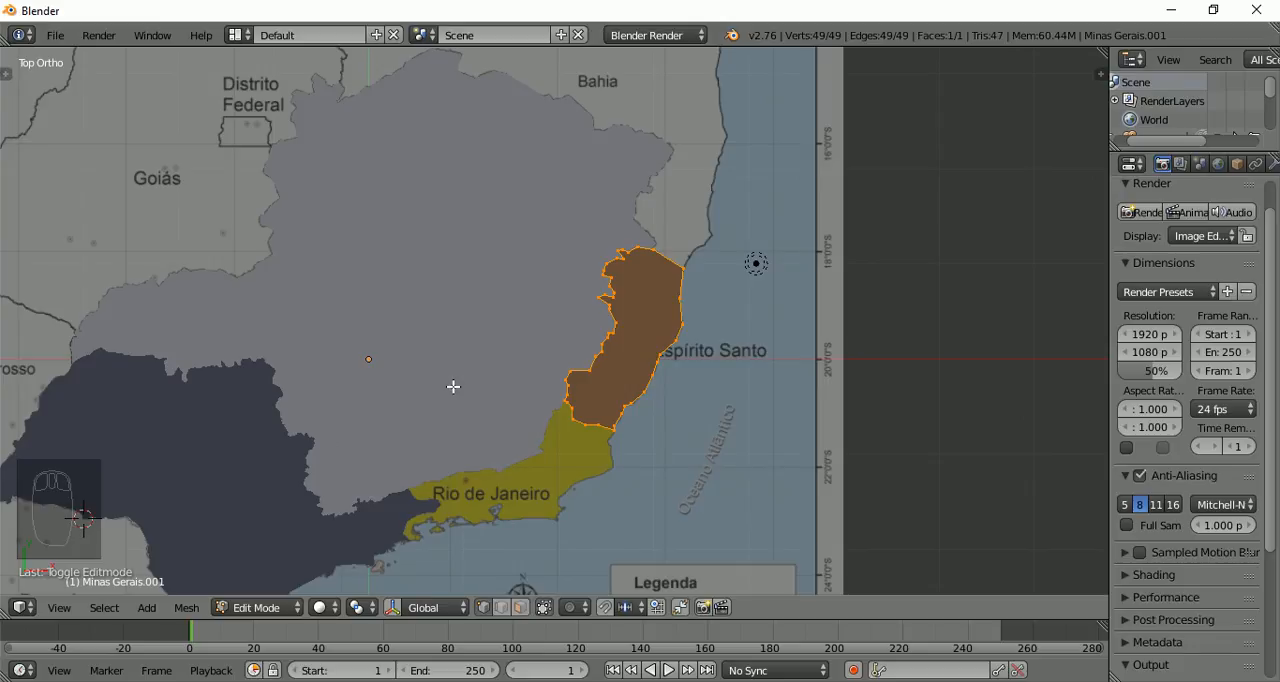
pyautogui.press('Tab')
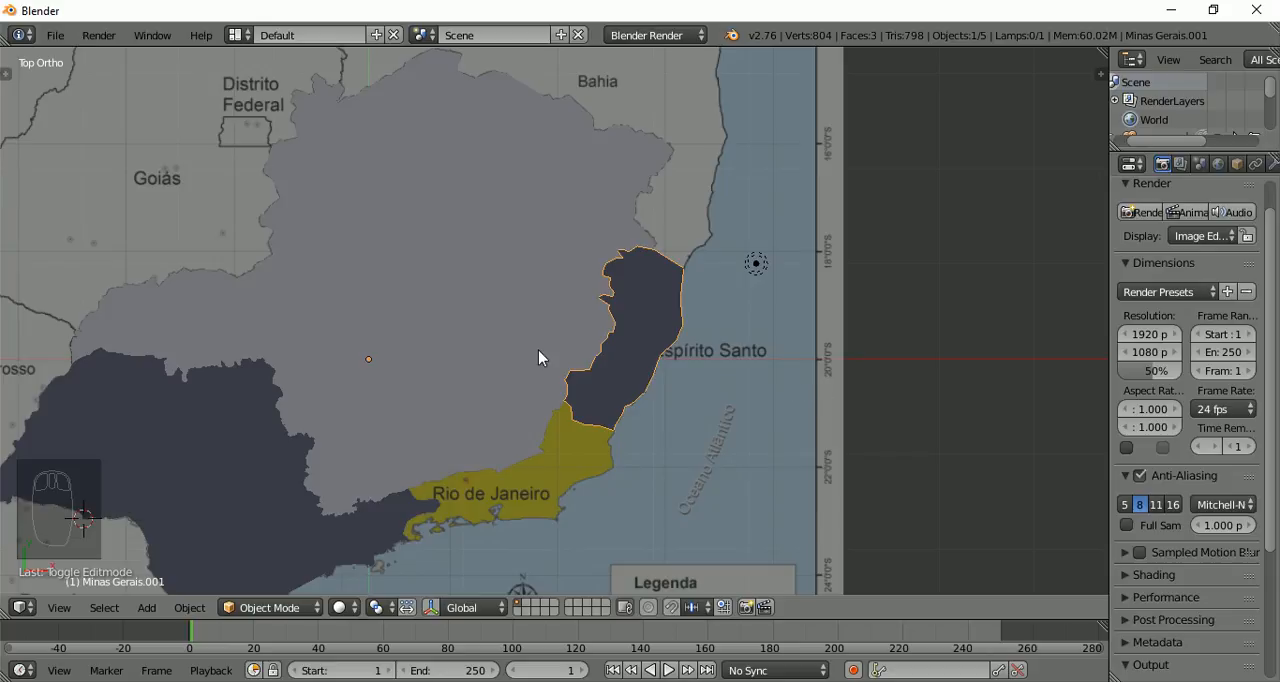
# Examine the Rio de Janeiro area and its borders with São Paulo, Minas Gerais and Espírito Santo
pyautogui.scroll(-3, 491, 243)
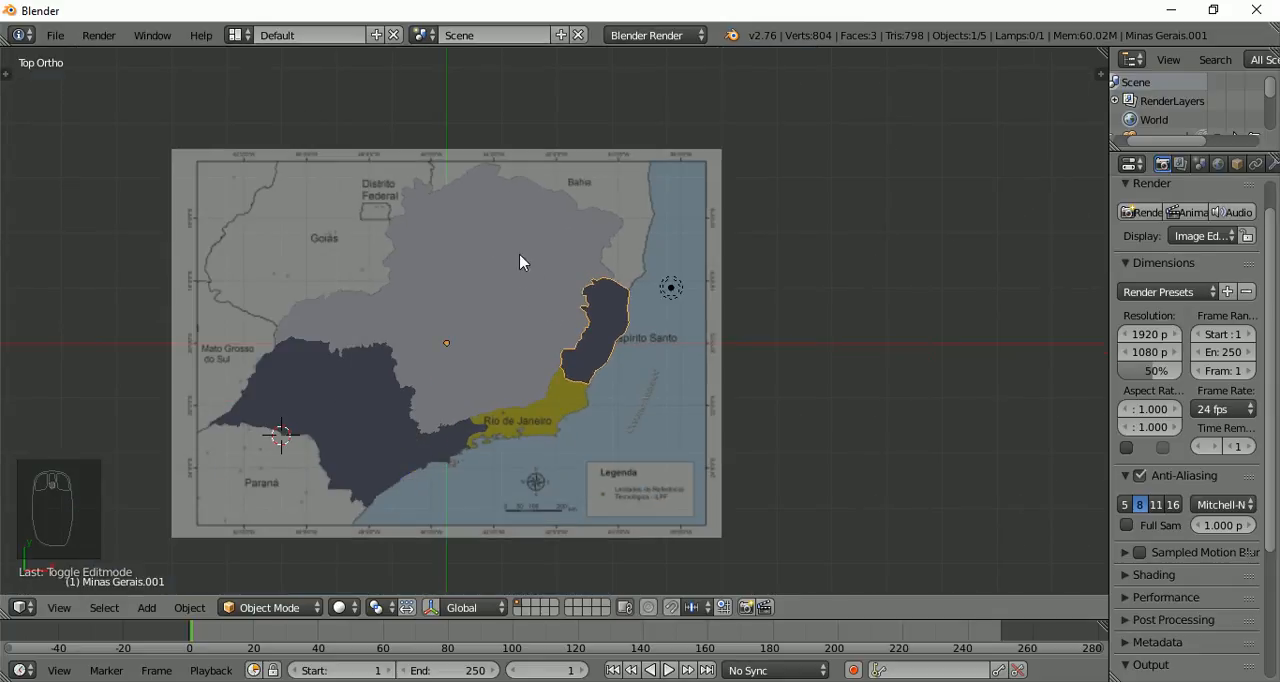
pyautogui.scroll(3, 528, 300)
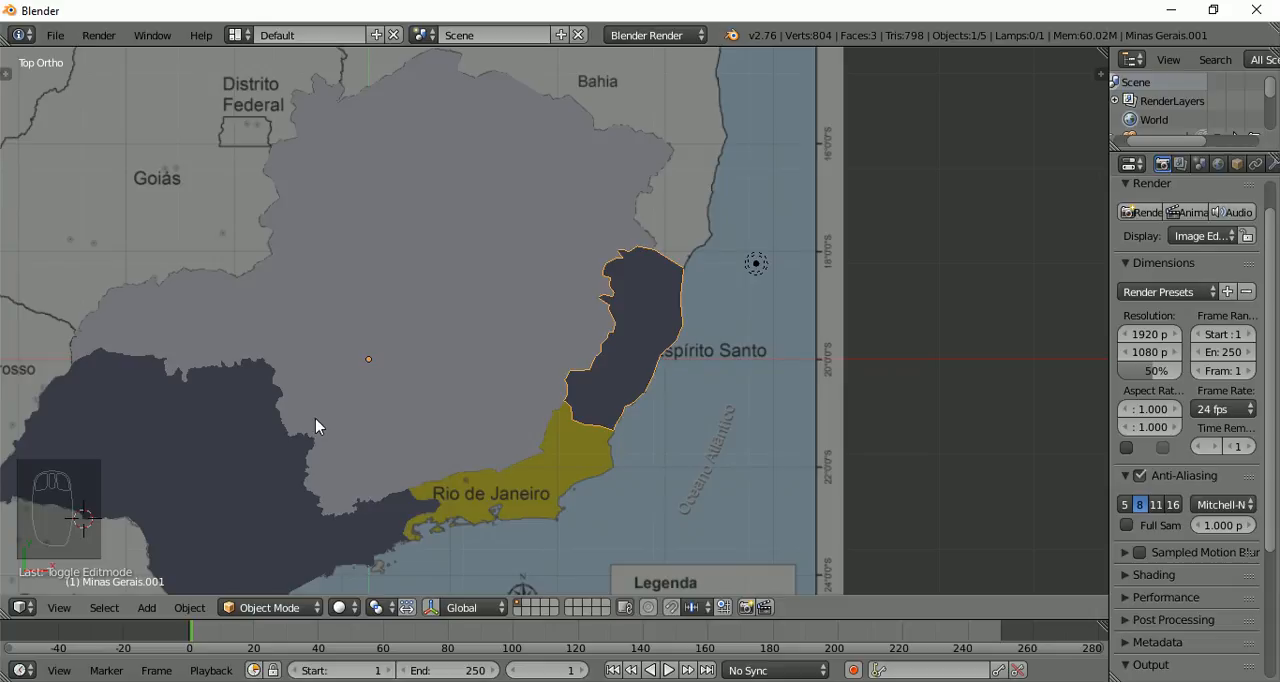
pyautogui.scroll(1, 315, 419)
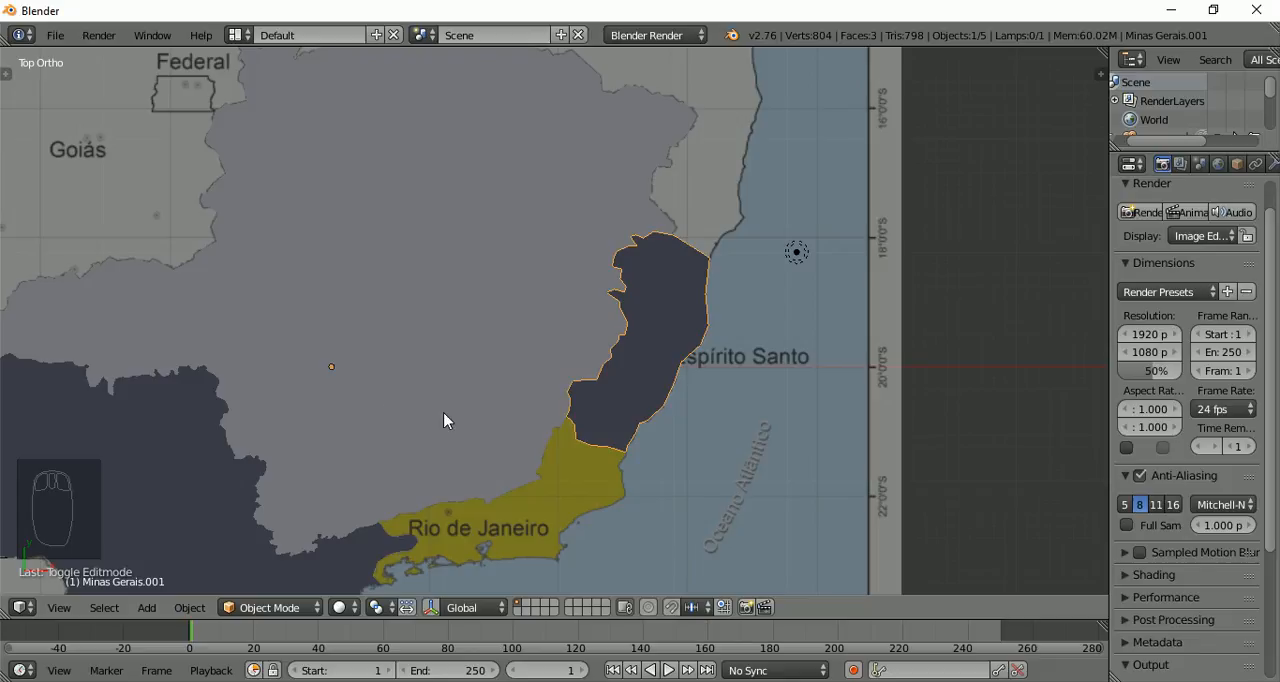
pyautogui.scroll(1, 443, 420)
pyautogui.scroll(3, 446, 420)
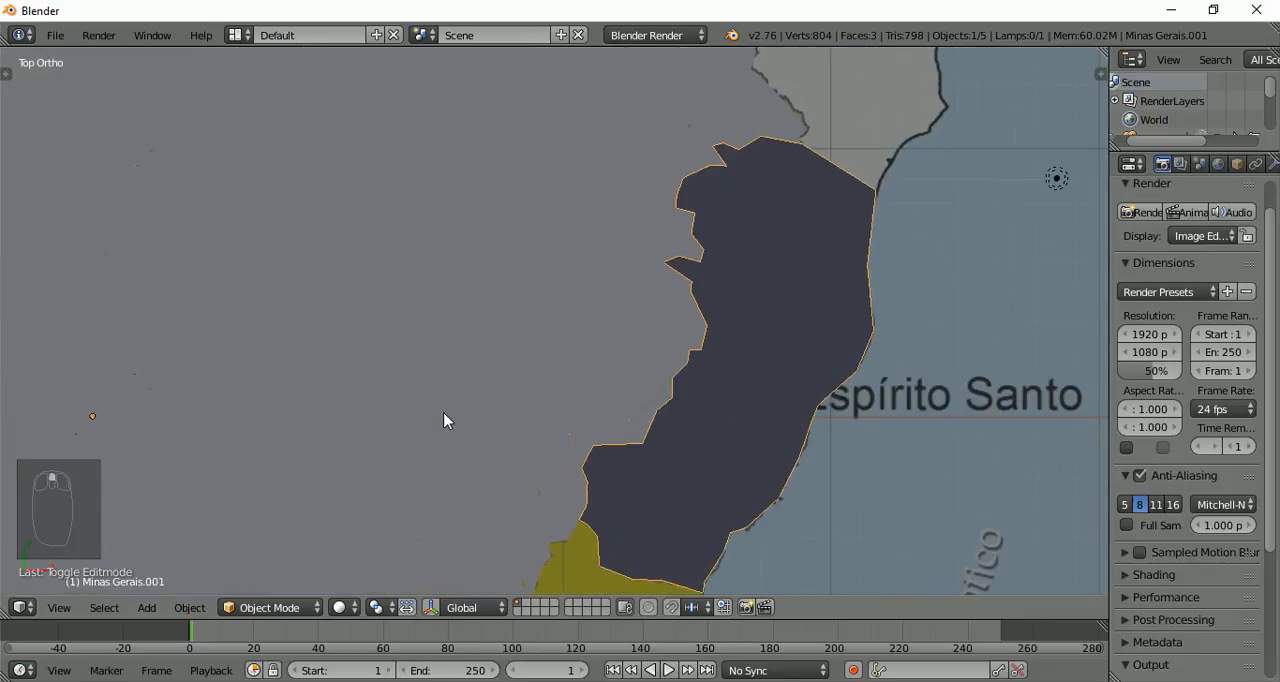
pyautogui.keyDown('shift'); pyautogui.moveTo(449, 443); pyautogui.dragTo(568, 99, button='middle'); pyautogui.keyUp('shift')
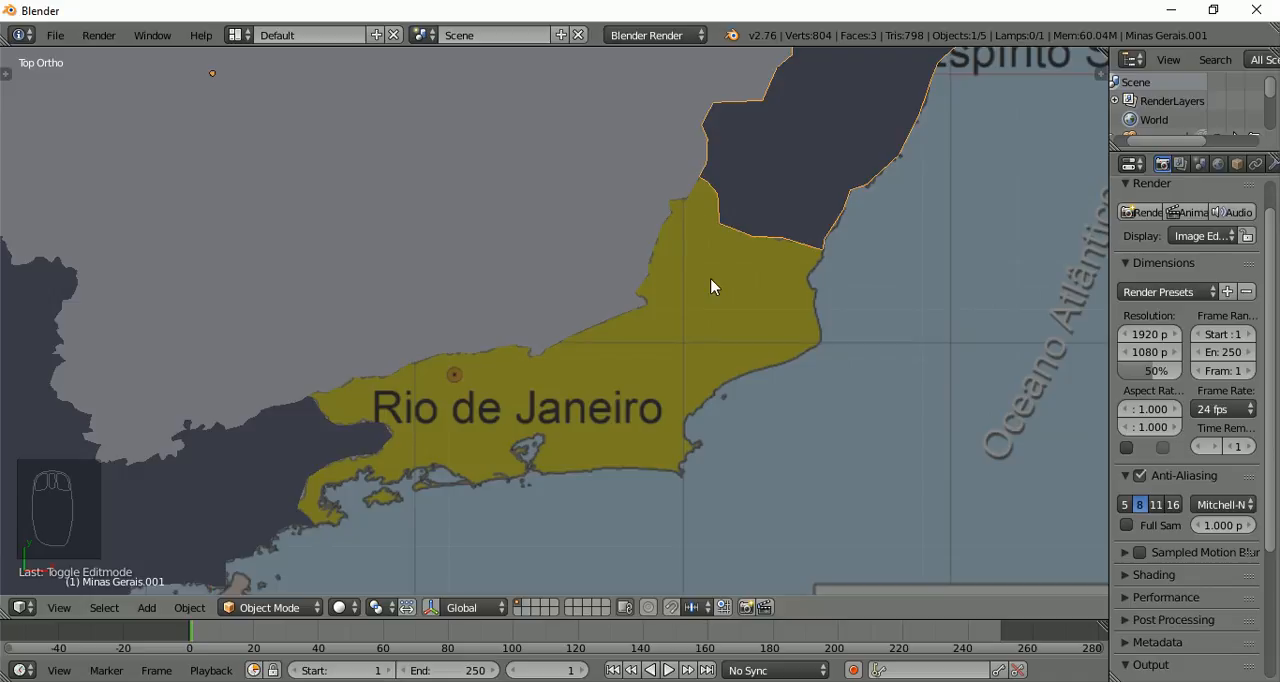
pyautogui.scroll(2, 712, 287)
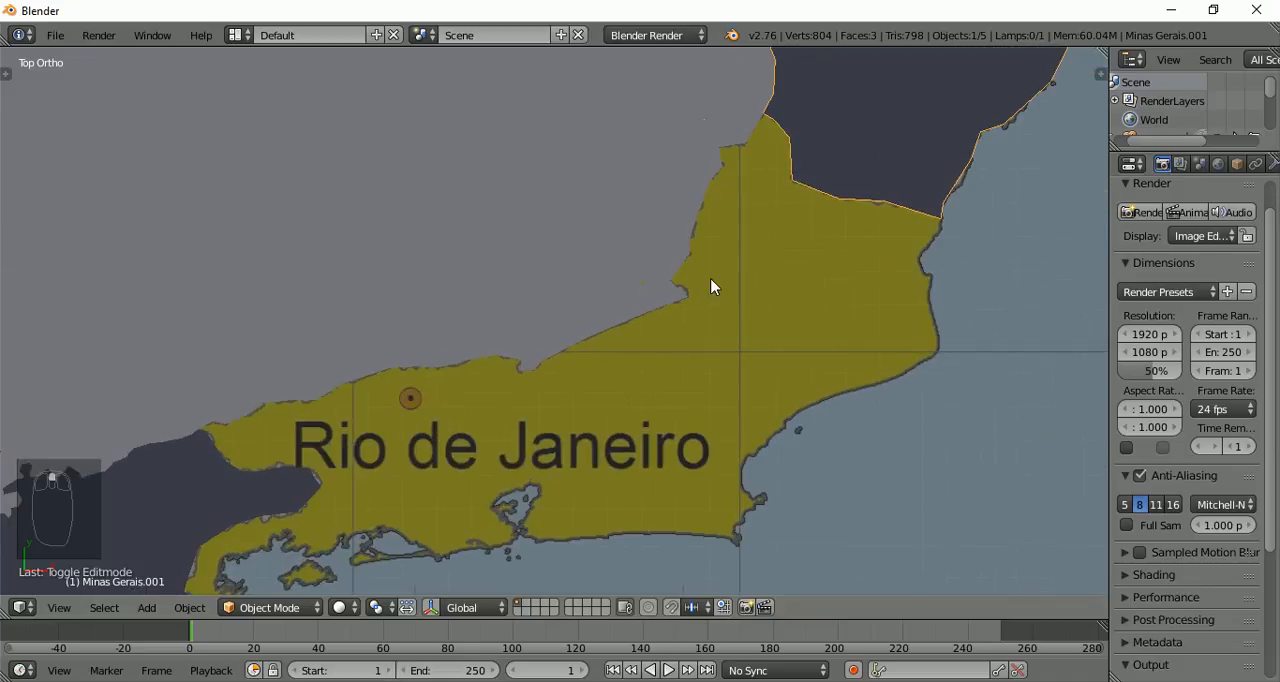
pyautogui.keyDown('shift'); pyautogui.moveTo(789, 203); pyautogui.dragTo(614, 339, button='middle'); pyautogui.keyUp('shift')
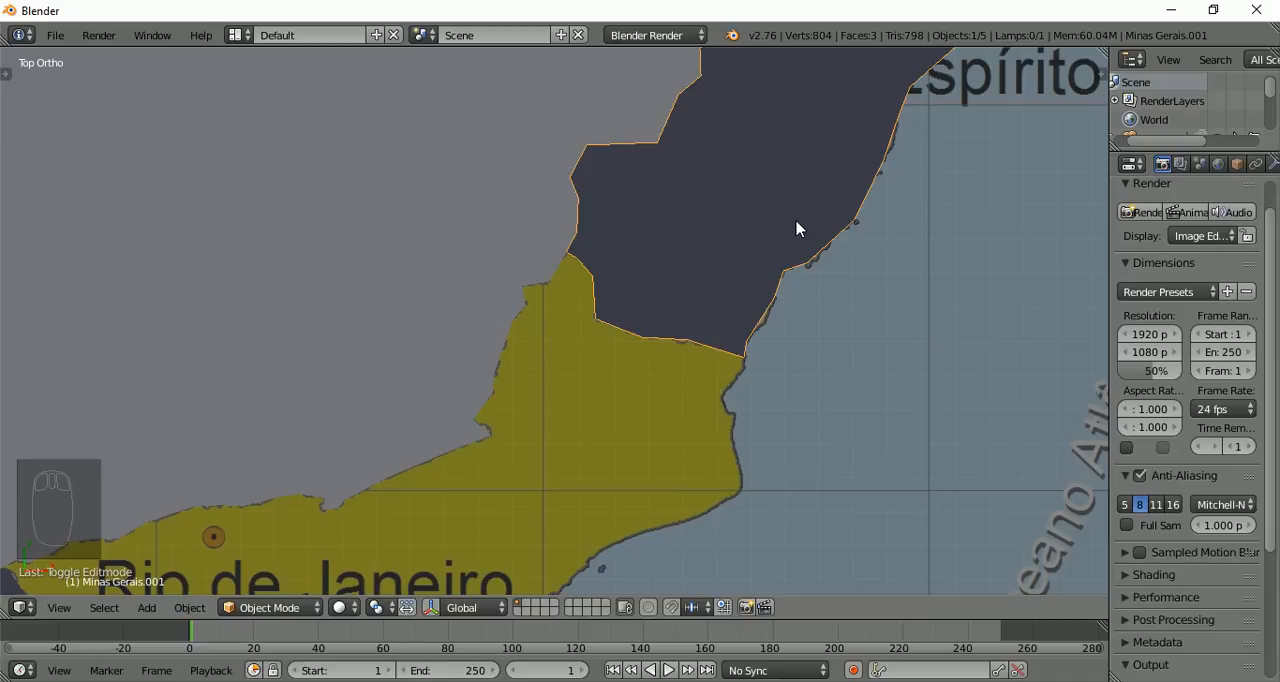
pyautogui.scroll(-1, 798, 229)
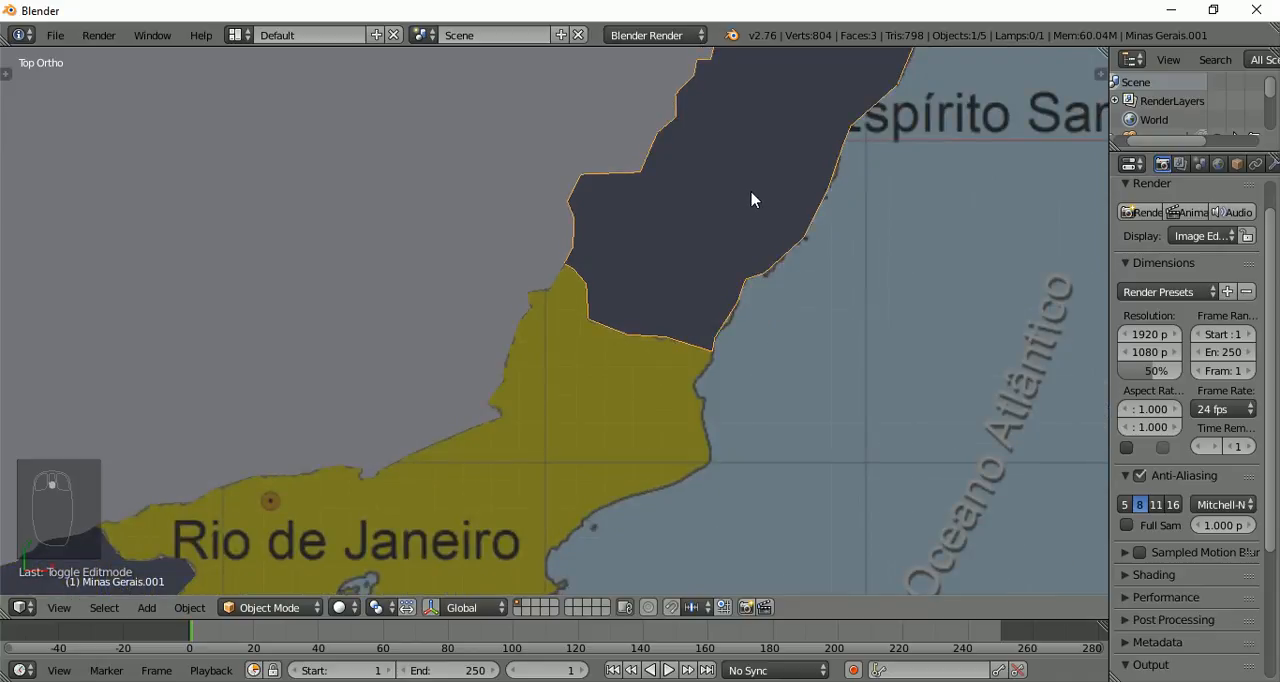
# Open the Minas Gerais shape in Edit Mode and circle-select only its vertices along the Rio de Janeiro border
pyautogui.rightClick(334, 310)
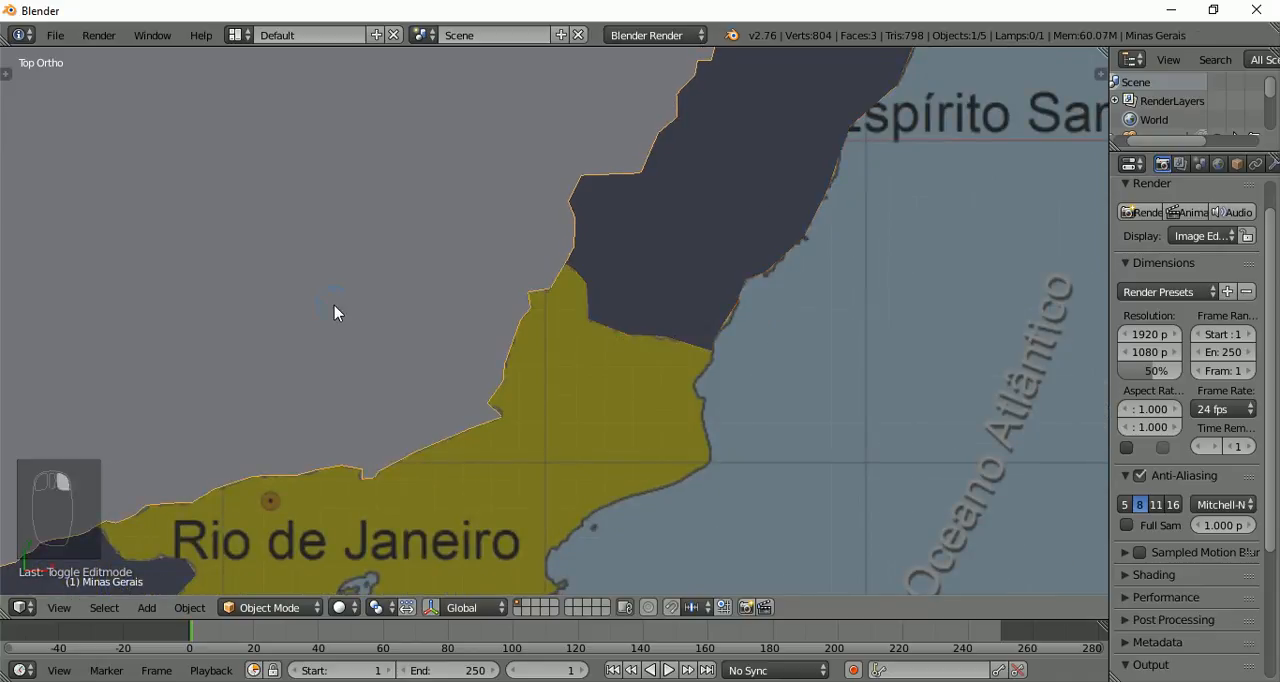
pyautogui.press('Tab')
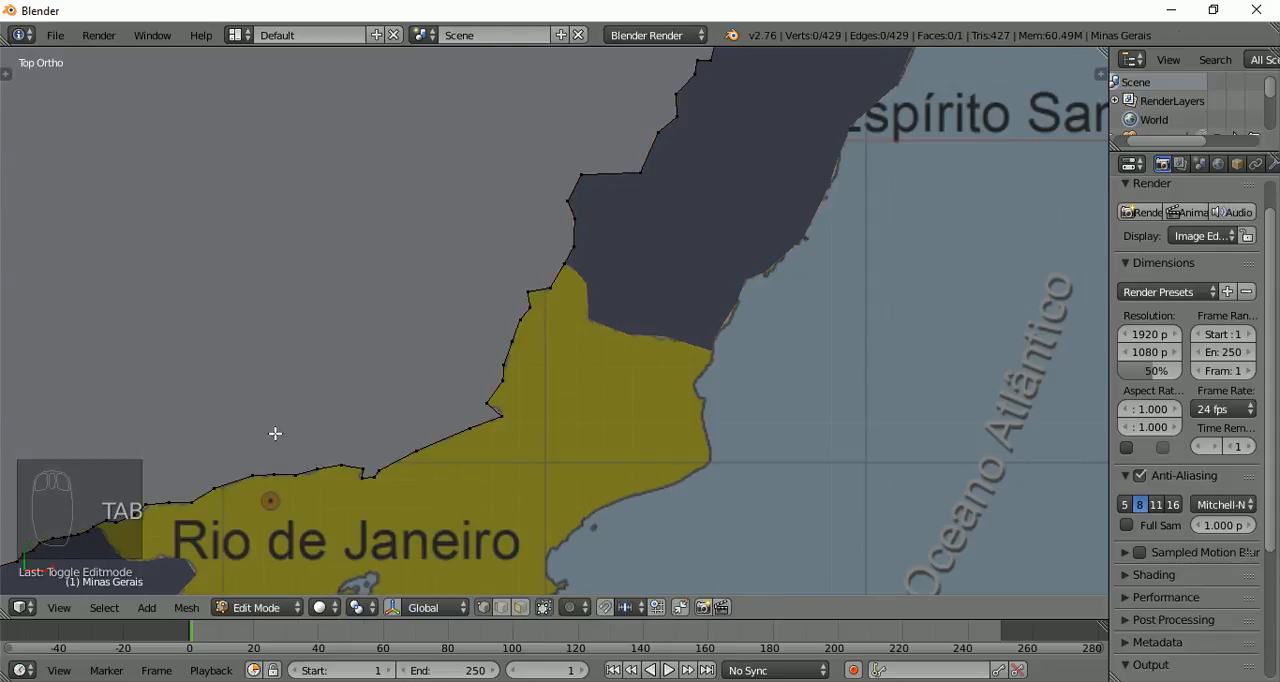
pyautogui.keyDown('shift'); pyautogui.moveTo(310, 441); pyautogui.dragTo(557, 377, button='middle'); pyautogui.keyUp('shift')
pyautogui.press('a')
pyautogui.press('a')
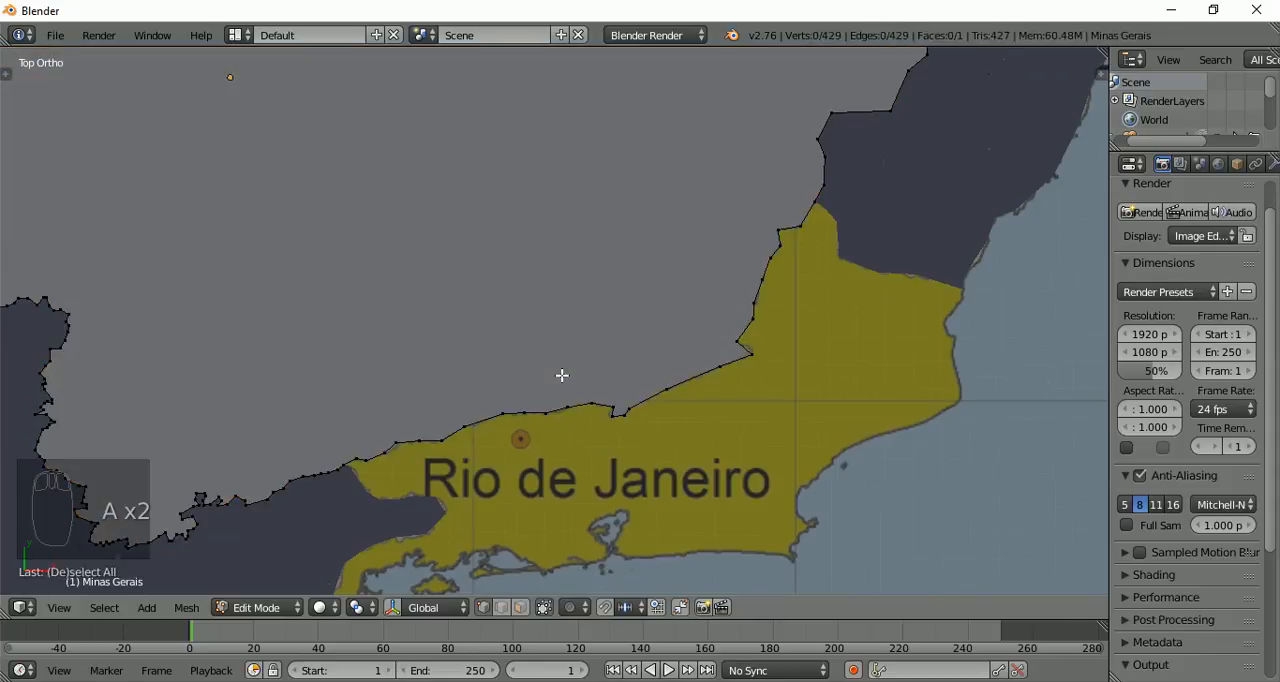
pyautogui.press('c')
pyautogui.moveTo(352, 457)
pyautogui.mouseDown()
pyautogui.moveTo(623, 417)
pyautogui.moveTo(590, 410)
pyautogui.moveTo(716, 386)
pyautogui.moveTo(803, 209)
pyautogui.moveTo(751, 346)
pyautogui.moveTo(663, 391)
pyautogui.mouseUp()
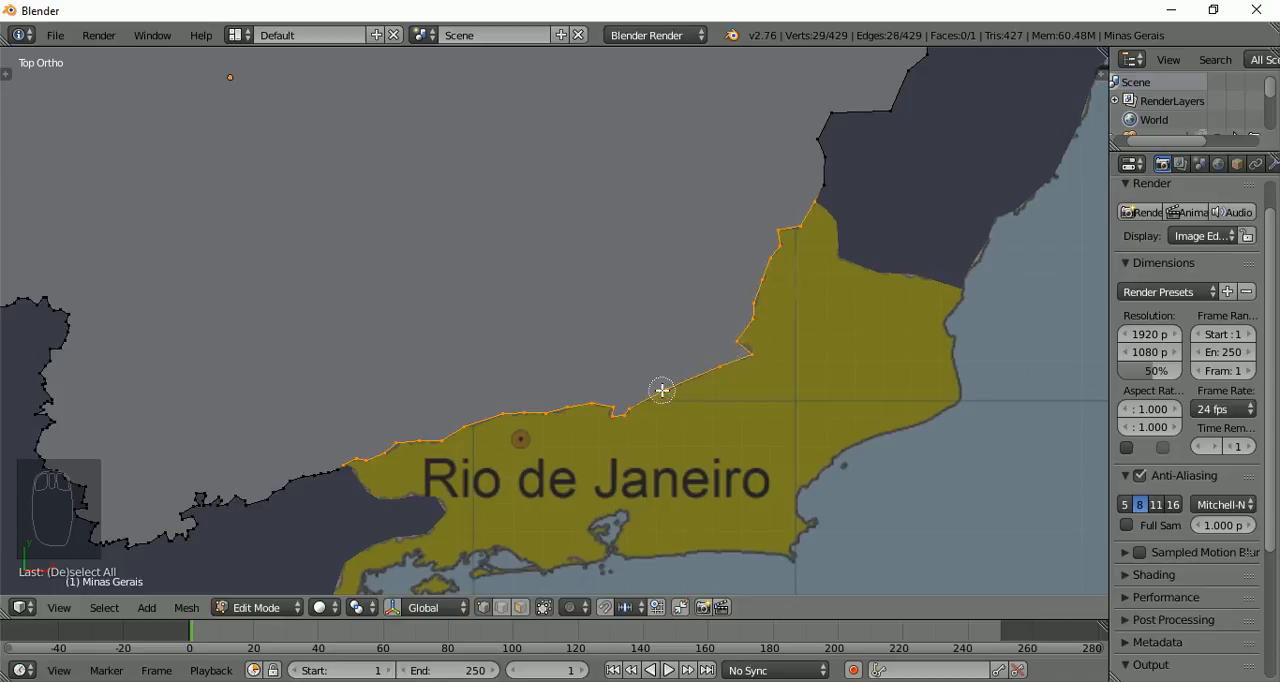
pyautogui.rightClick(643, 264)
# Duplicate the selected Minas Gerais border vertices in place, separate them by Selection and return to Object Mode
pyautogui.hotkey('shift', 'd')
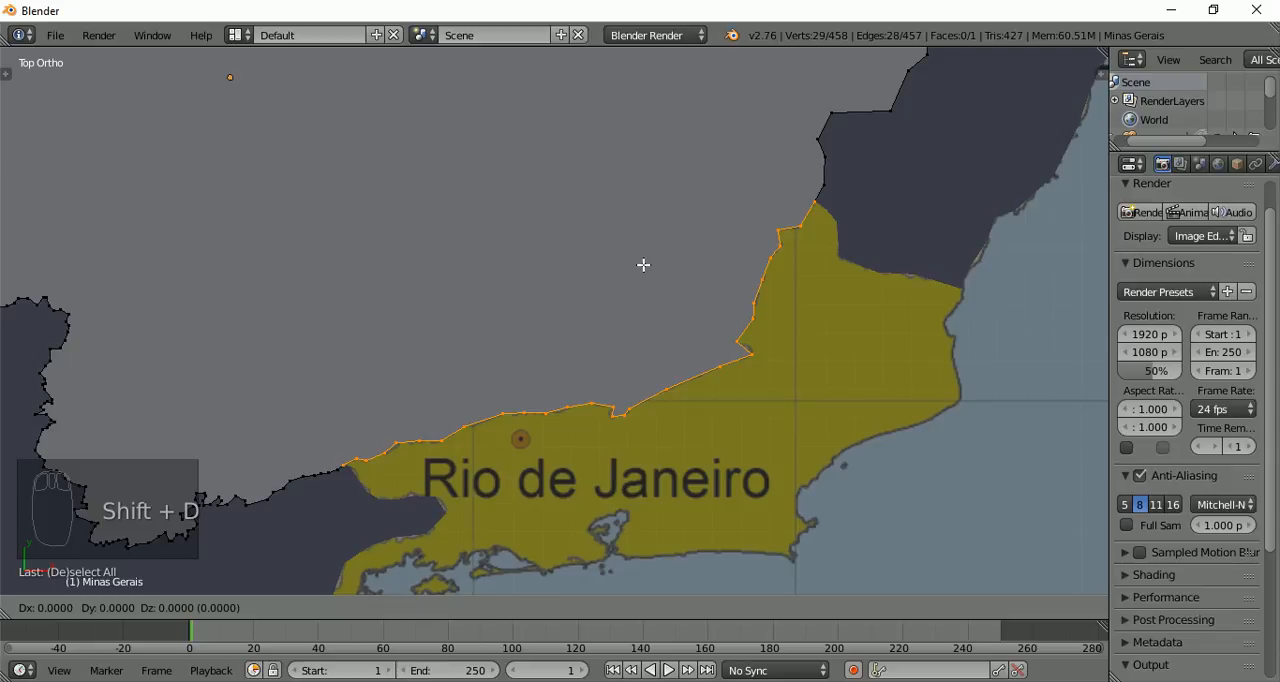
pyautogui.rightClick(643, 264)
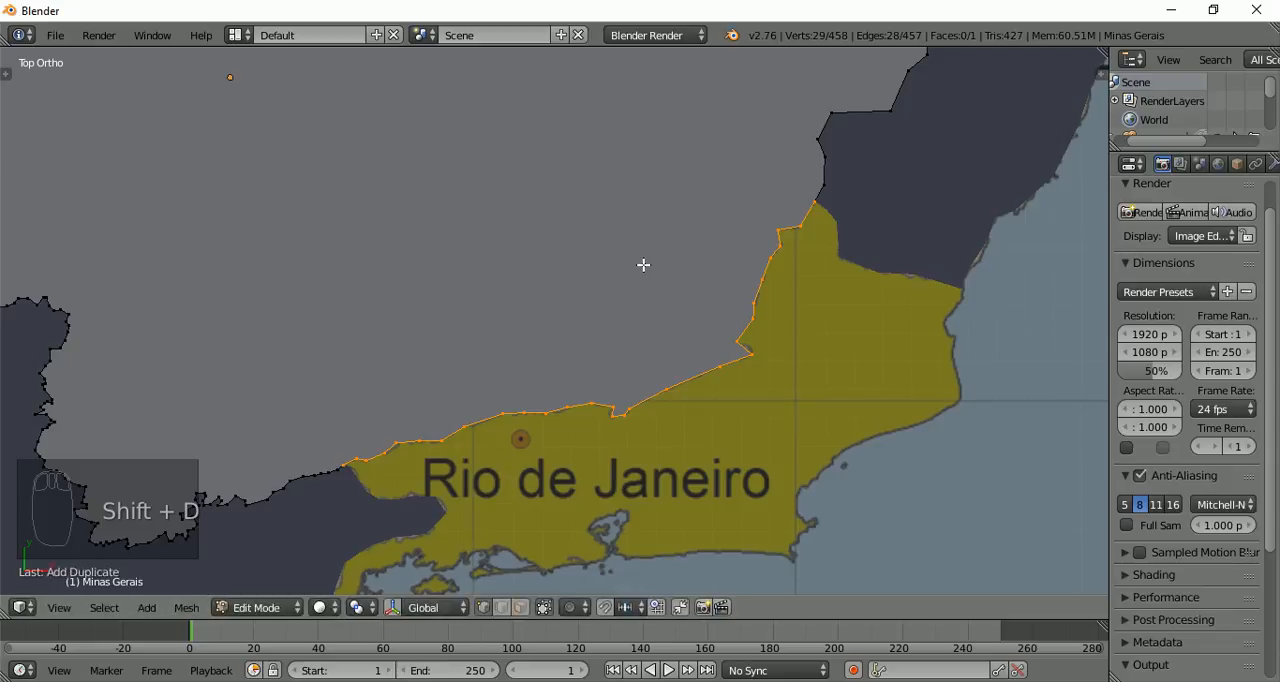
pyautogui.press('p')
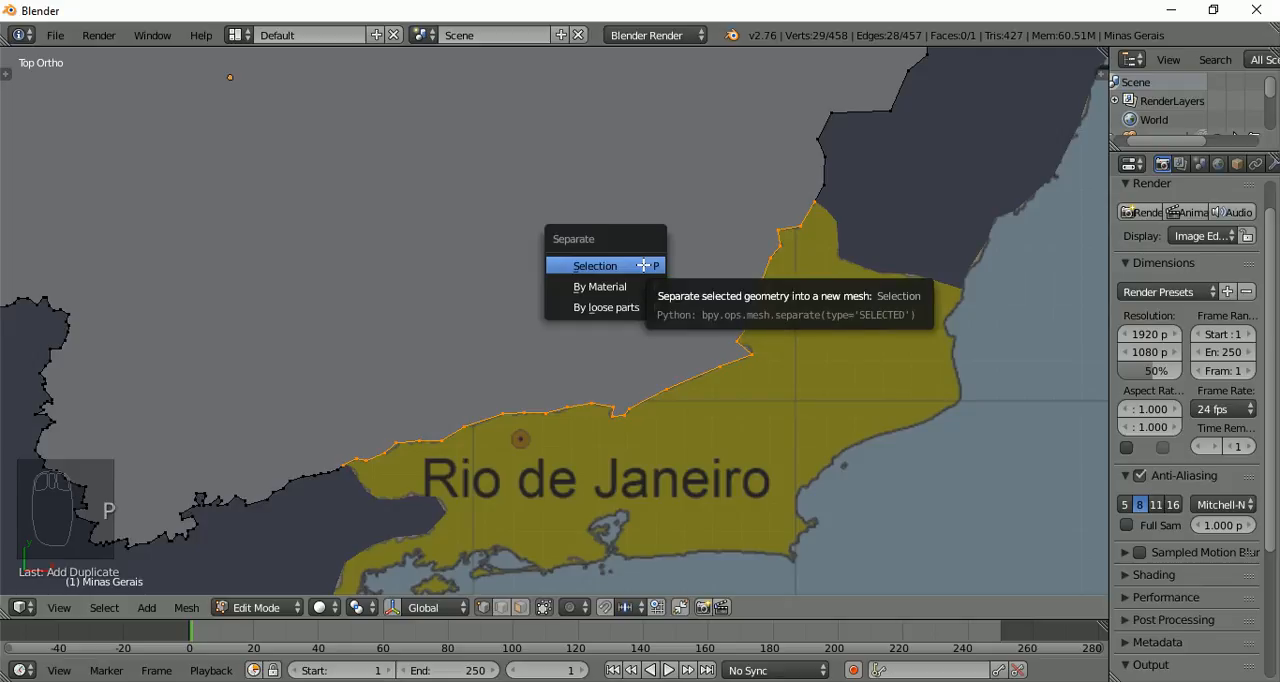
pyautogui.click(643, 265)
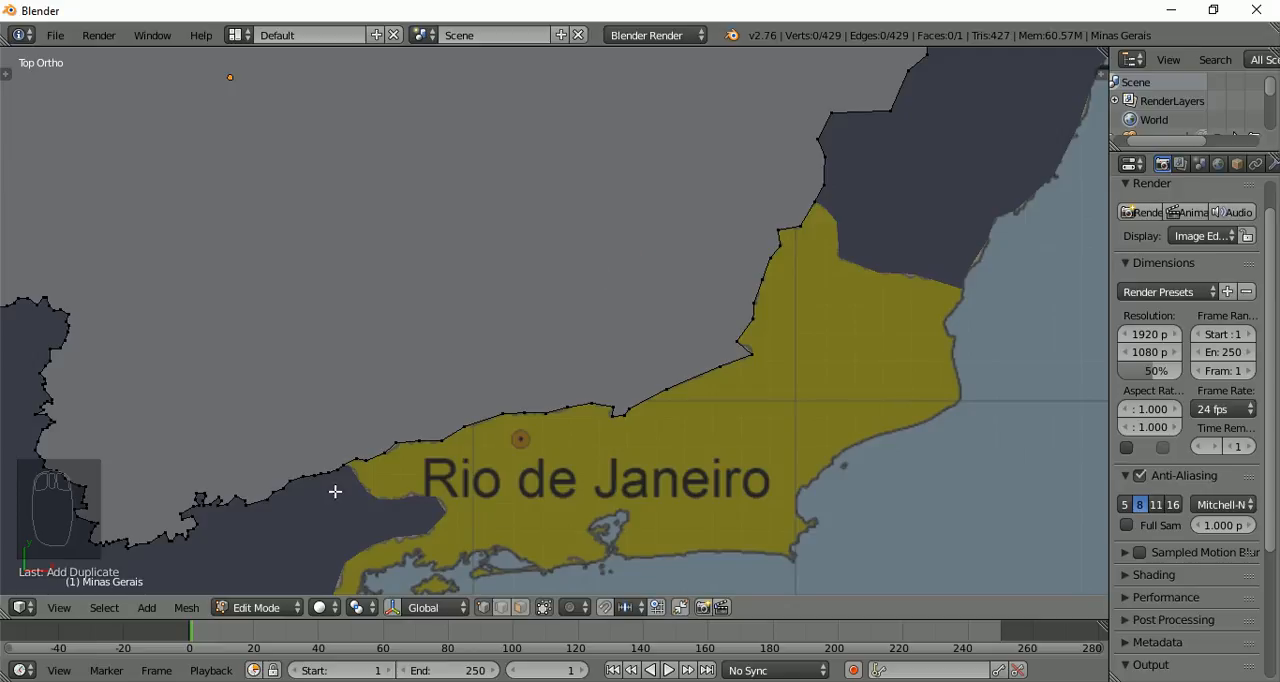
pyautogui.keyDown('shift'); pyautogui.moveTo(337, 466); pyautogui.dragTo(463, 303, button='middle'); pyautogui.keyUp('shift')
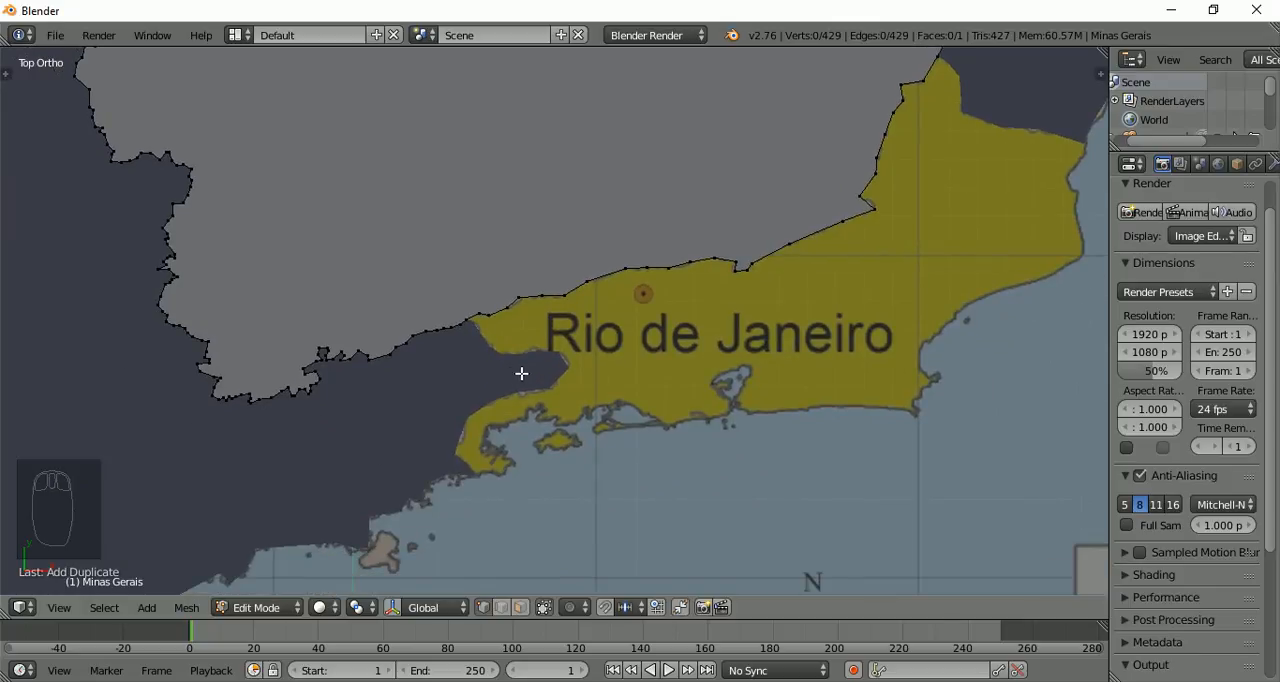
pyautogui.press('Tab')
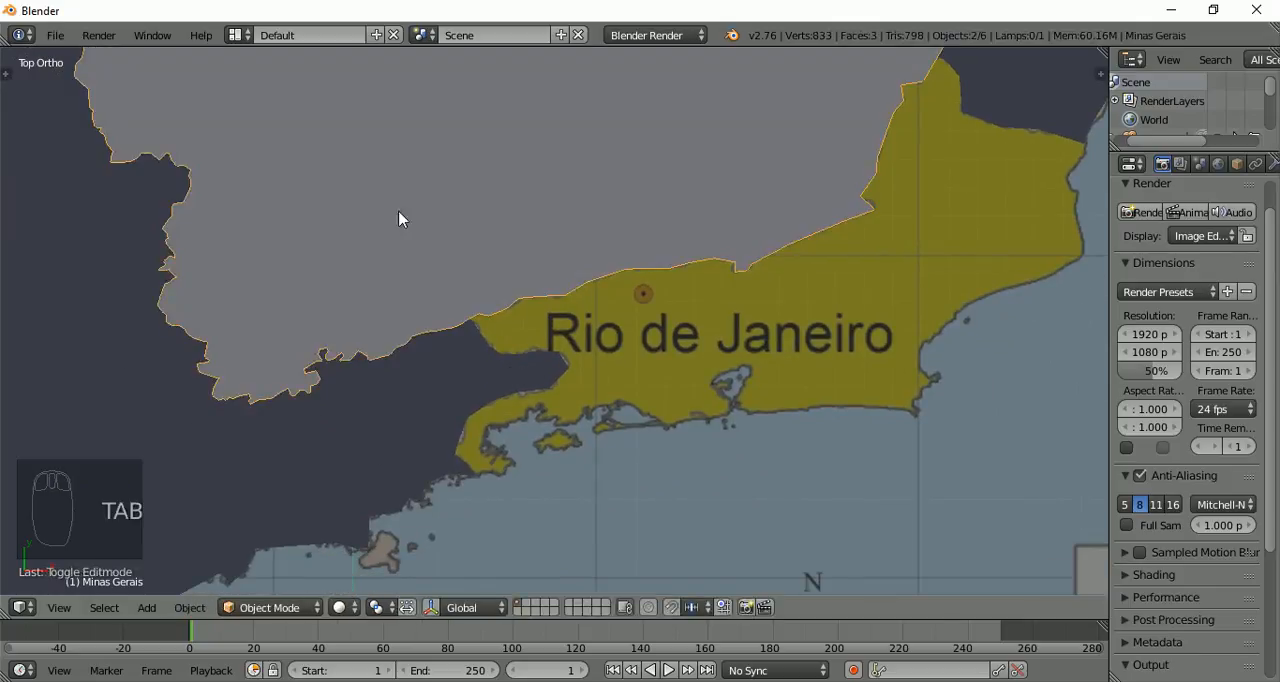
# Open the São Paulo shape in Edit Mode and circle-select only its vertices along the Rio de Janeiro border, down to the coast
pyautogui.rightClick(370, 422)
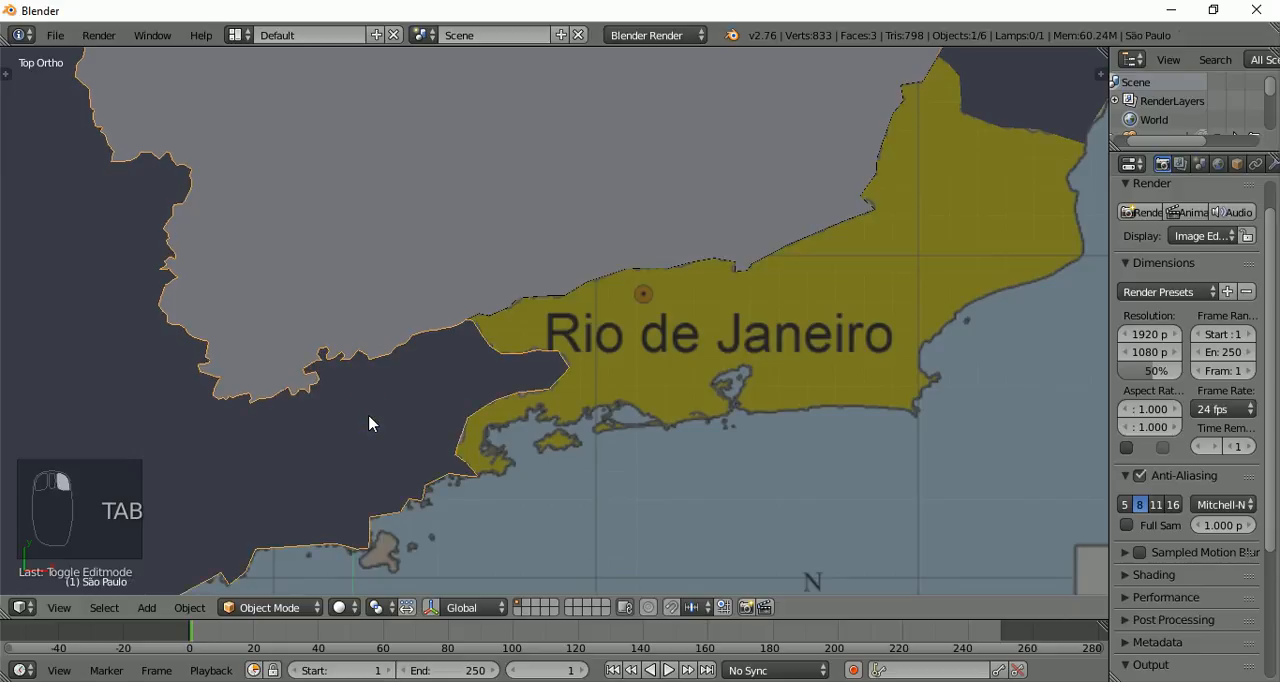
pyautogui.press('Tab')
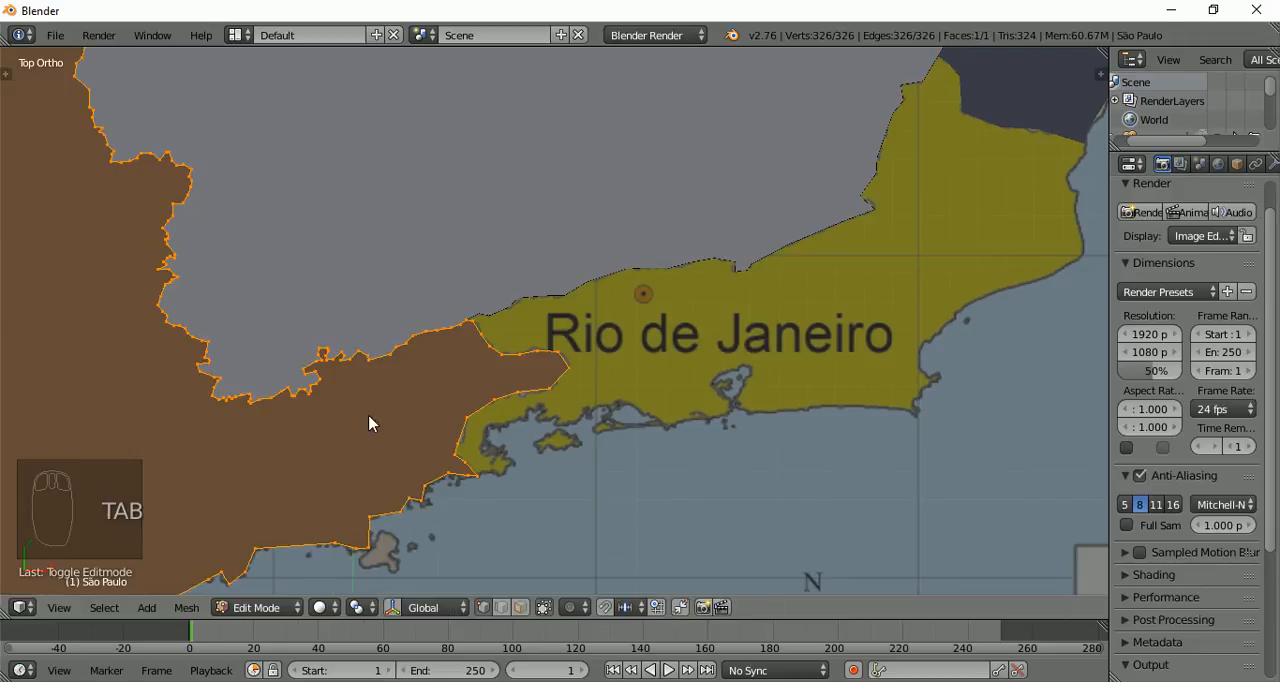
pyautogui.scroll(1, 424, 373)
pyautogui.scroll(1, 424, 373)
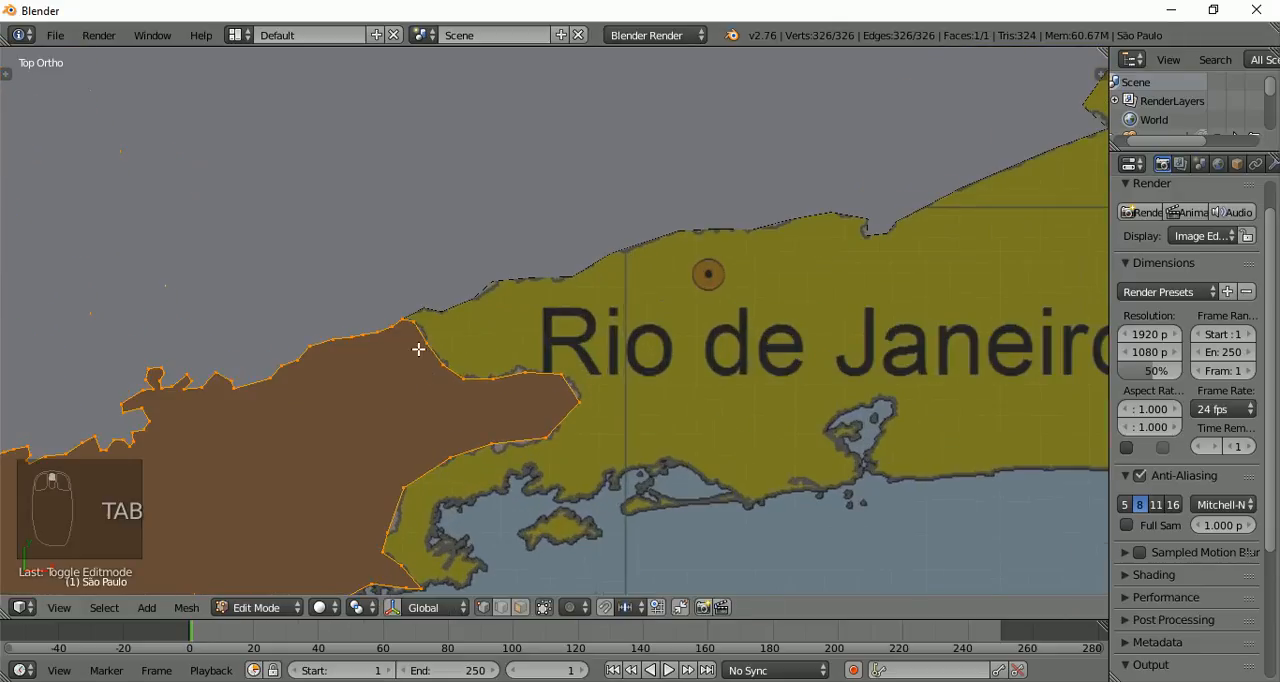
pyautogui.keyDown('shift'); pyautogui.moveTo(422, 351); pyautogui.dragTo(534, 264, button='middle'); pyautogui.keyUp('shift')
pyautogui.press('a')
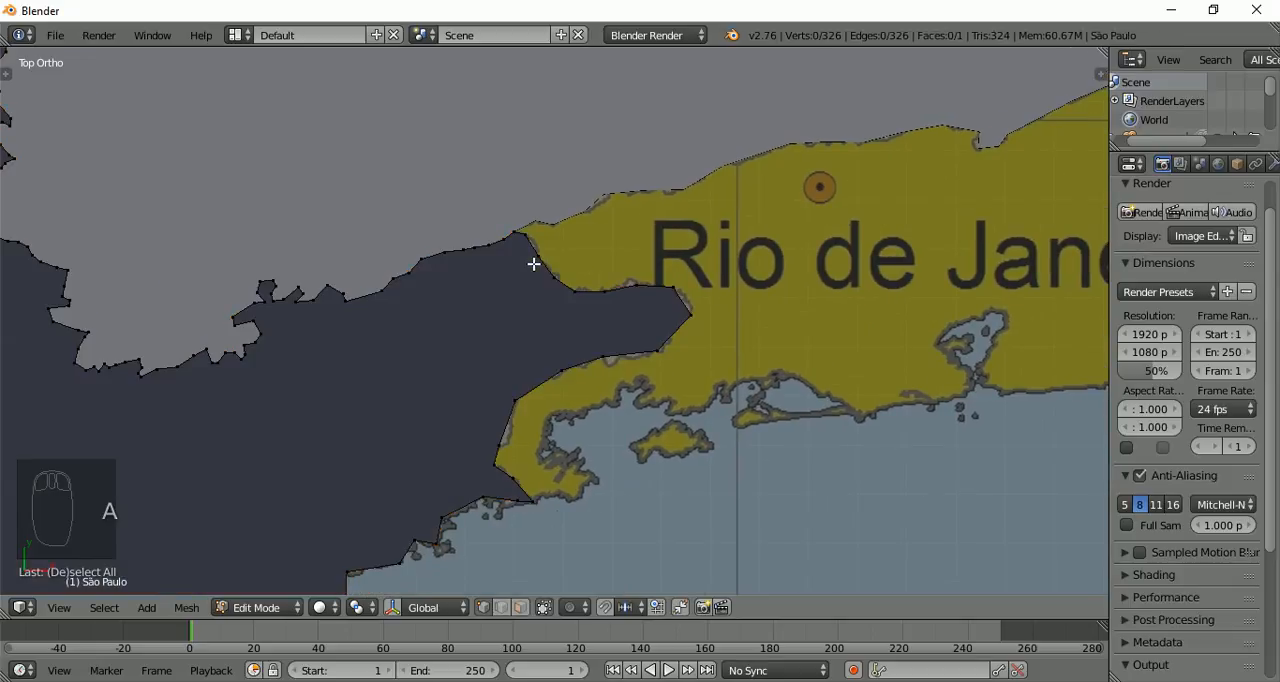
pyautogui.press('c')
pyautogui.moveTo(523, 228)
pyautogui.mouseDown()
pyautogui.moveTo(557, 266)
pyautogui.moveTo(694, 303)
pyautogui.moveTo(680, 343)
pyautogui.moveTo(540, 376)
pyautogui.moveTo(500, 462)
pyautogui.moveTo(511, 485)
pyautogui.moveTo(534, 489)
pyautogui.mouseUp()
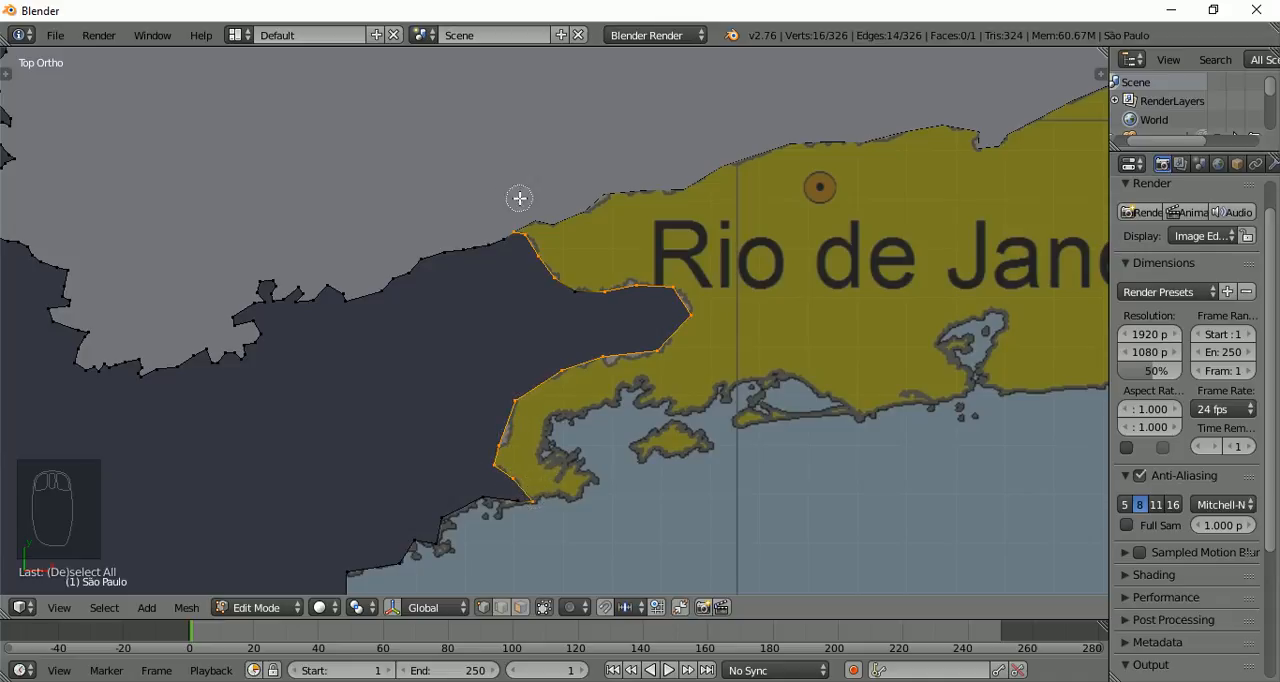
pyautogui.click(569, 297)
pyautogui.rightClick(633, 198)
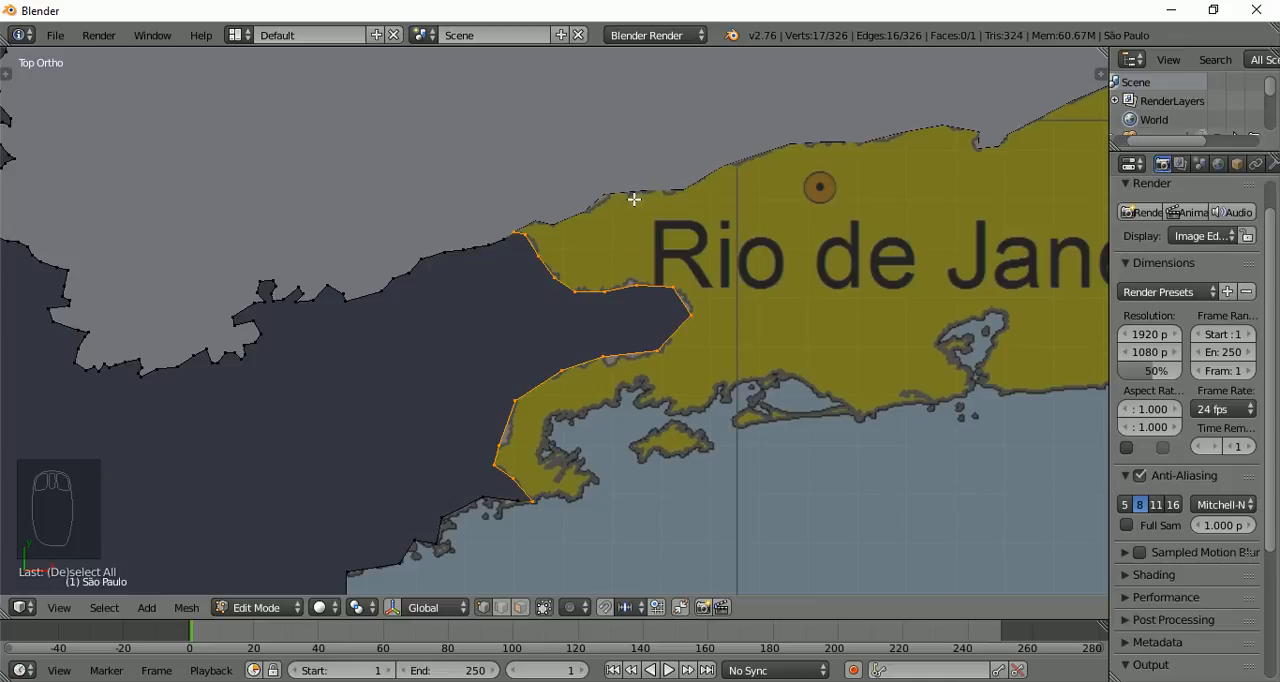
# Duplicate the selected São Paulo border vertices in place and separate them by Selection into a new object
pyautogui.hotkey('shift', 'd')
pyautogui.rightClick(633, 287)
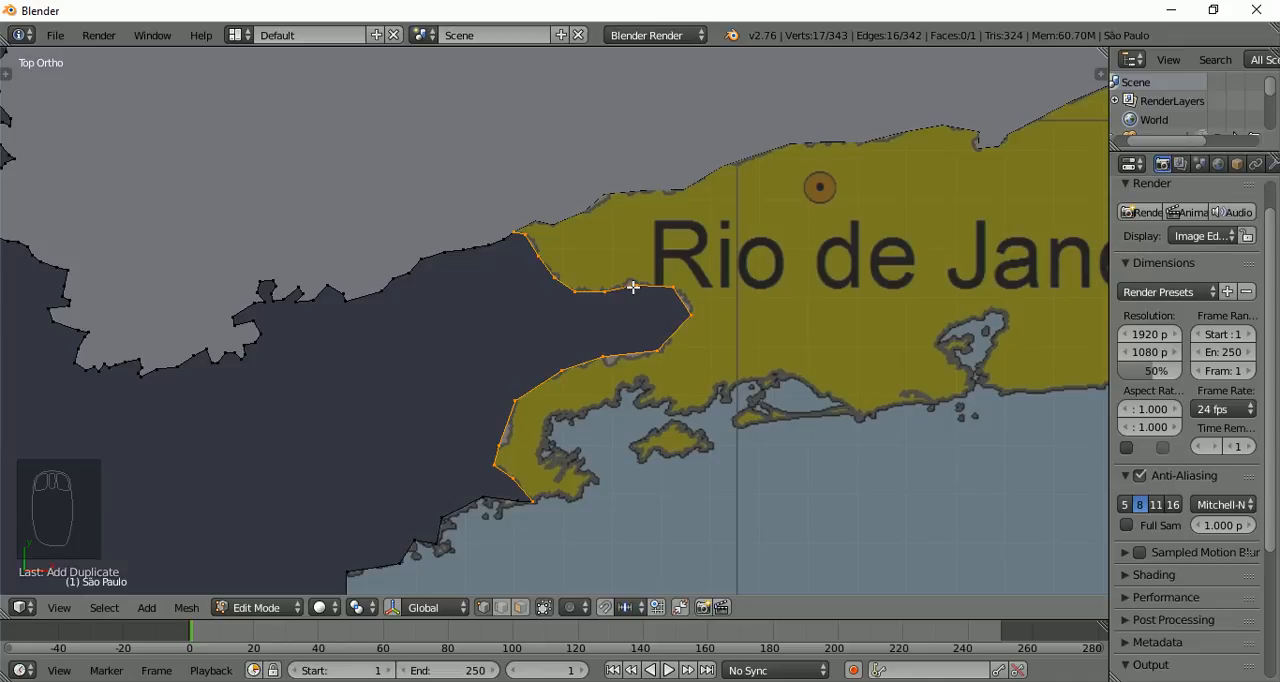
pyautogui.press('p')
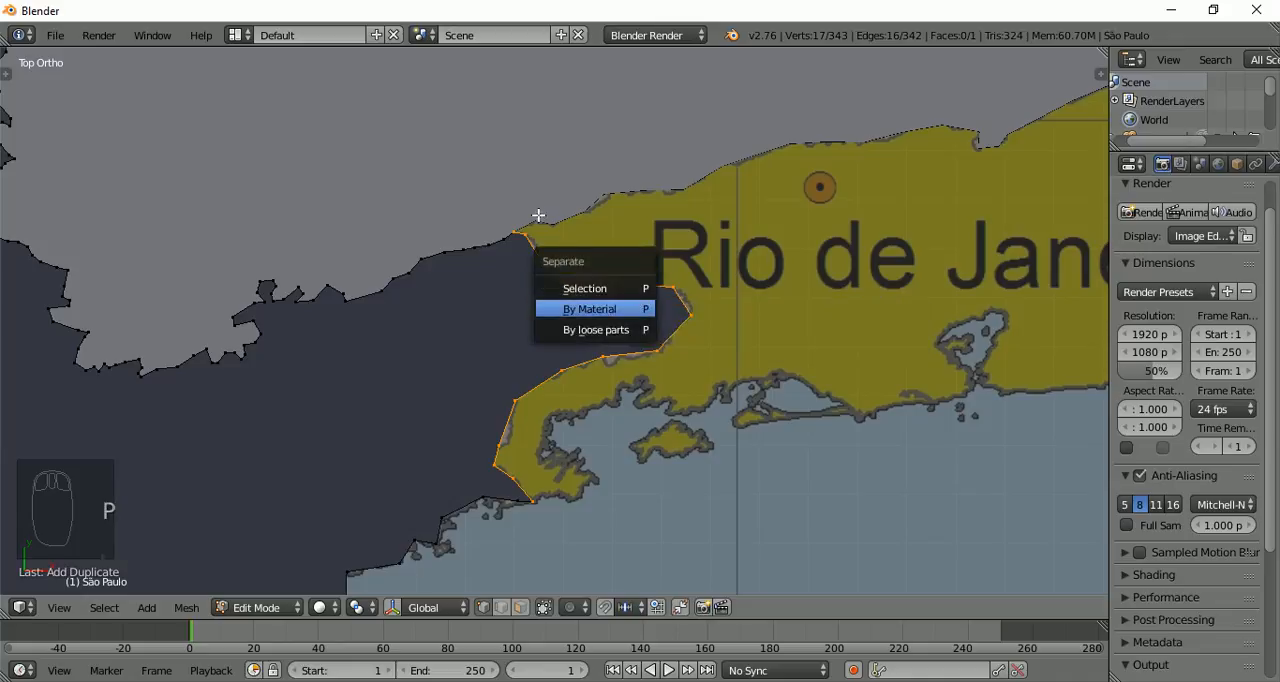
pyautogui.click(600, 288)
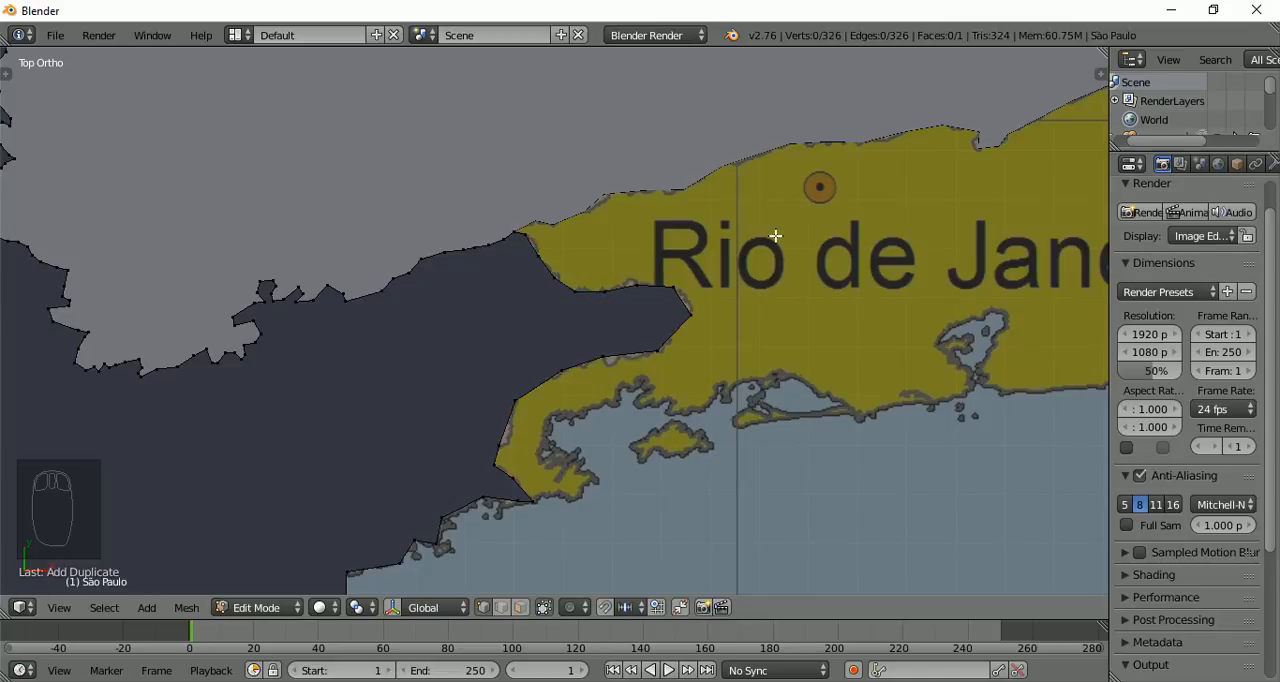
# Open the Espírito Santo shape in Edit Mode and circle-select only its vertices along the Rio de Janeiro border, down to the coast
pyautogui.keyDown('shift'); pyautogui.moveTo(851, 234); pyautogui.dragTo(277, 294, button='middle'); pyautogui.keyUp('shift')
pyautogui.scroll(-2, 277, 294)
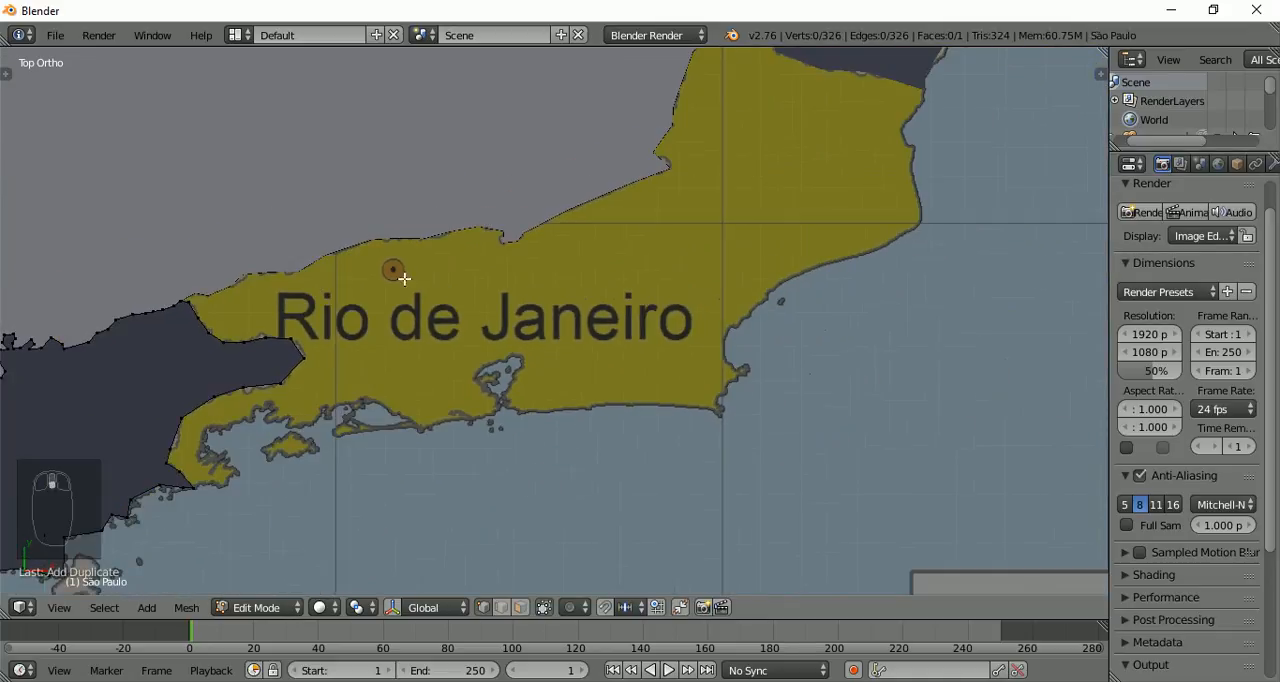
pyautogui.keyDown('shift'); pyautogui.moveTo(814, 238); pyautogui.dragTo(623, 466, button='middle'); pyautogui.keyUp('shift')
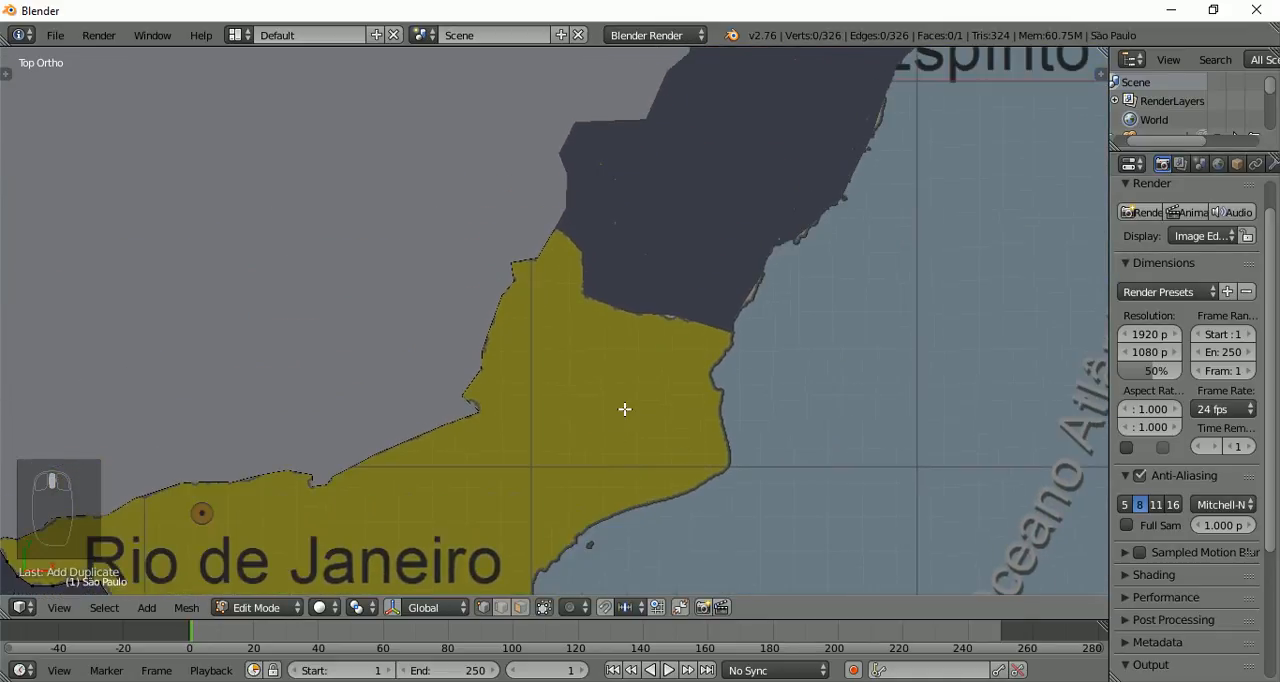
pyautogui.press('Tab')
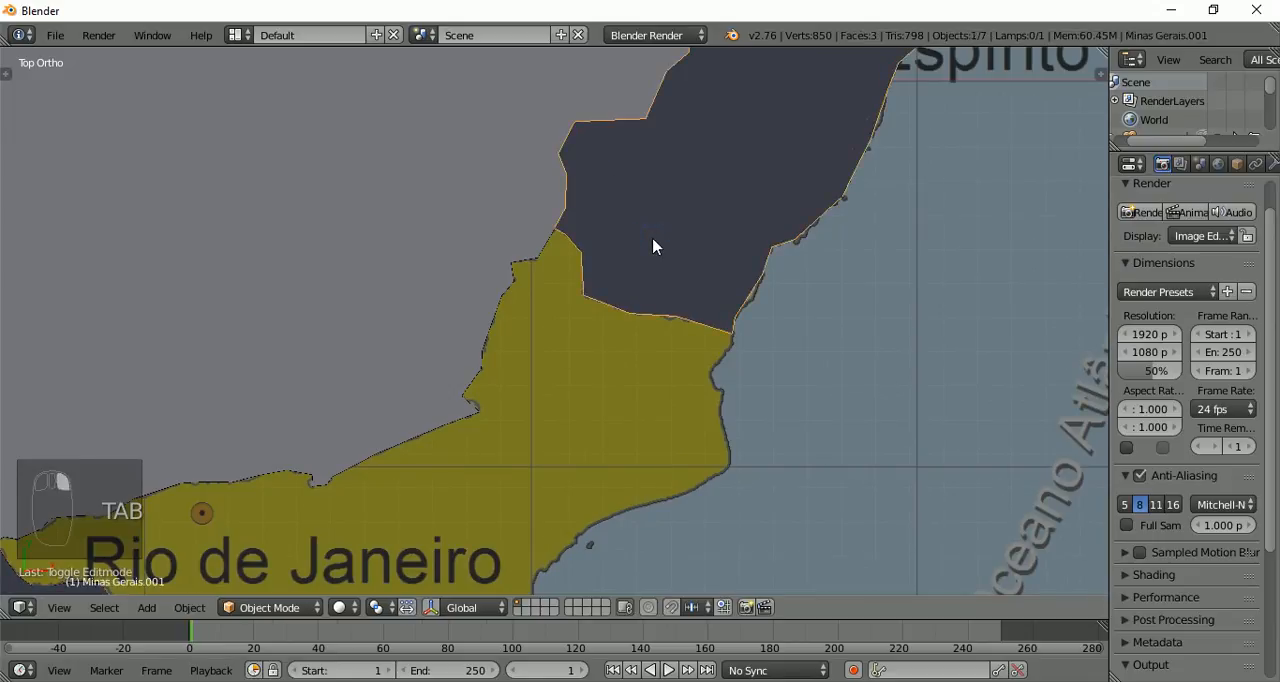
pyautogui.press('Tab')
pyautogui.scroll(2, 622, 254)
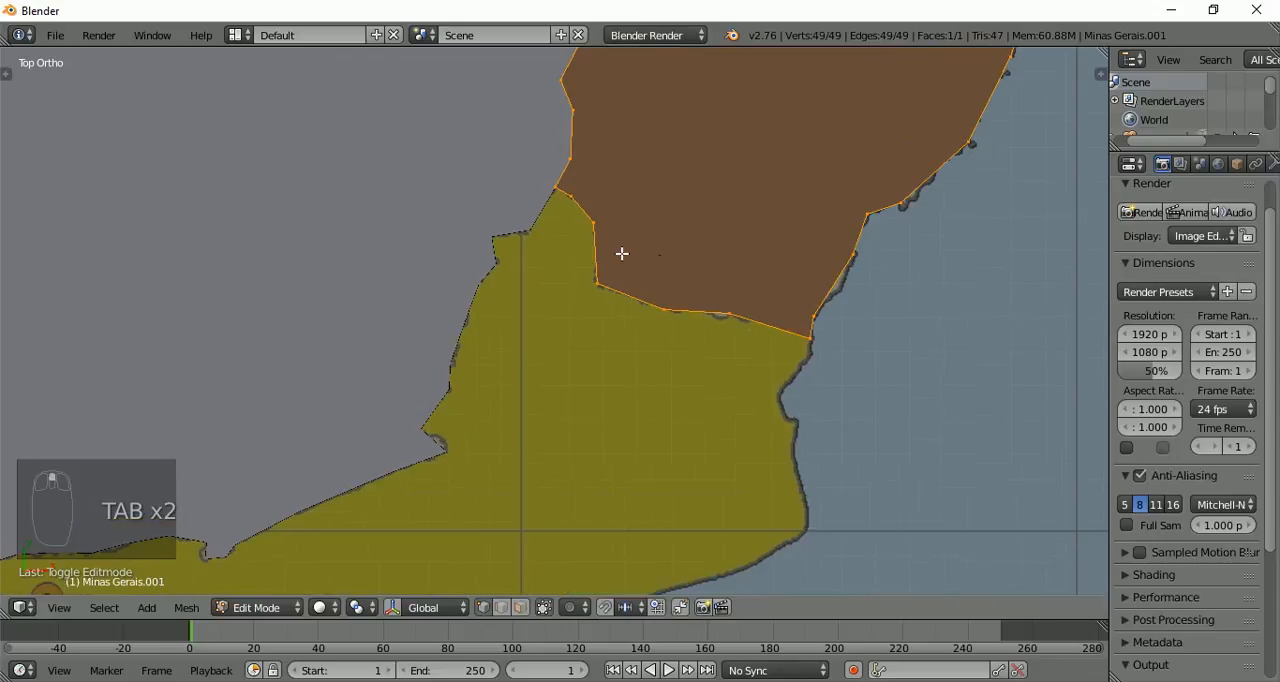
pyautogui.press('a')
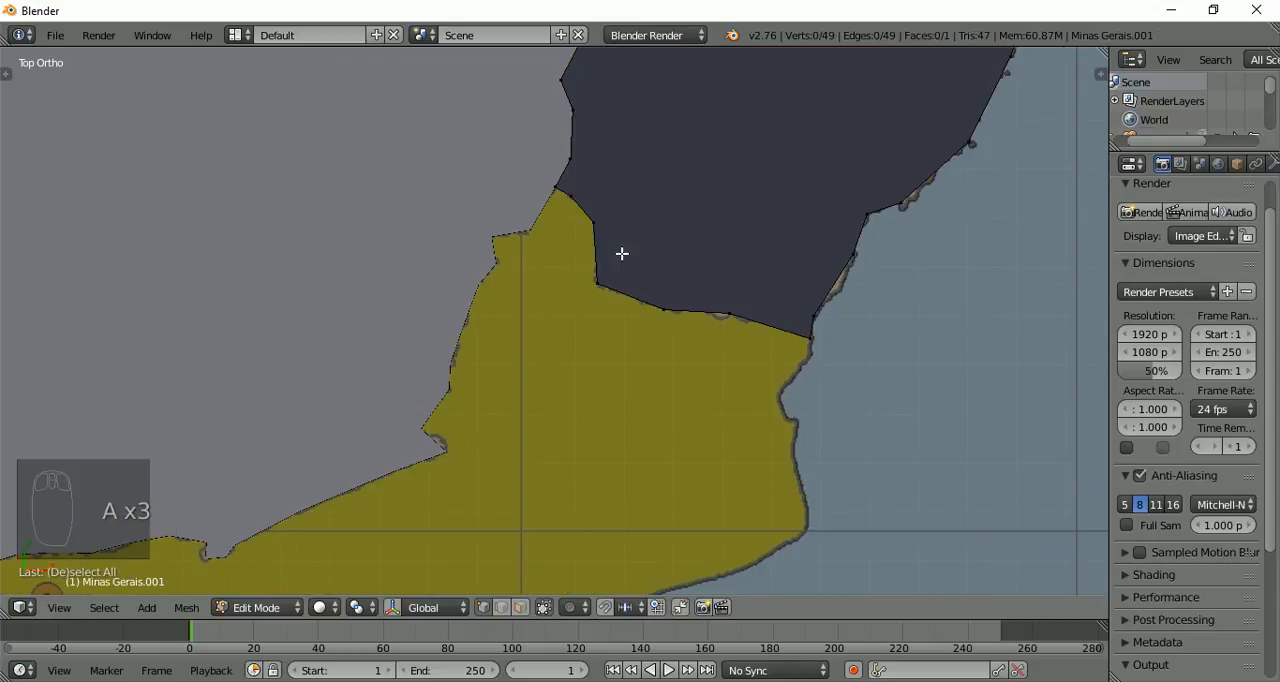
pyautogui.press('c')
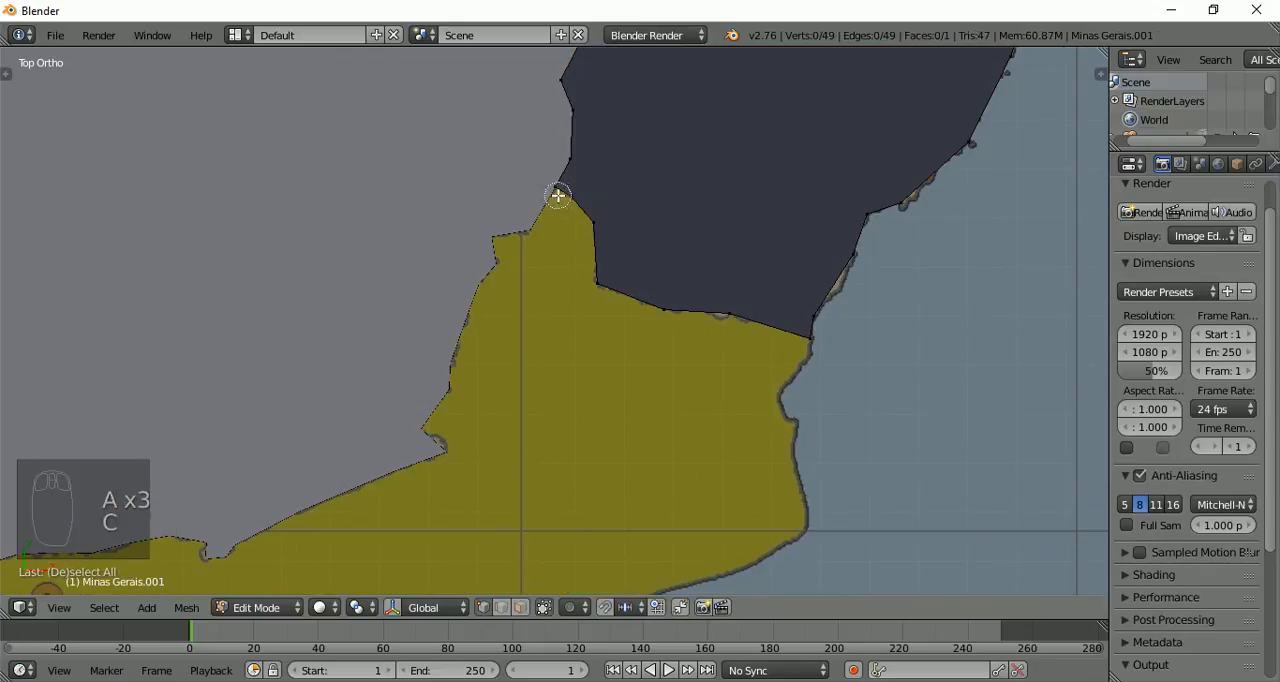
pyautogui.moveTo(558, 195)
pyautogui.mouseDown()
pyautogui.moveTo(654, 303)
pyautogui.moveTo(803, 346)
pyautogui.moveTo(787, 305)
pyautogui.mouseUp()
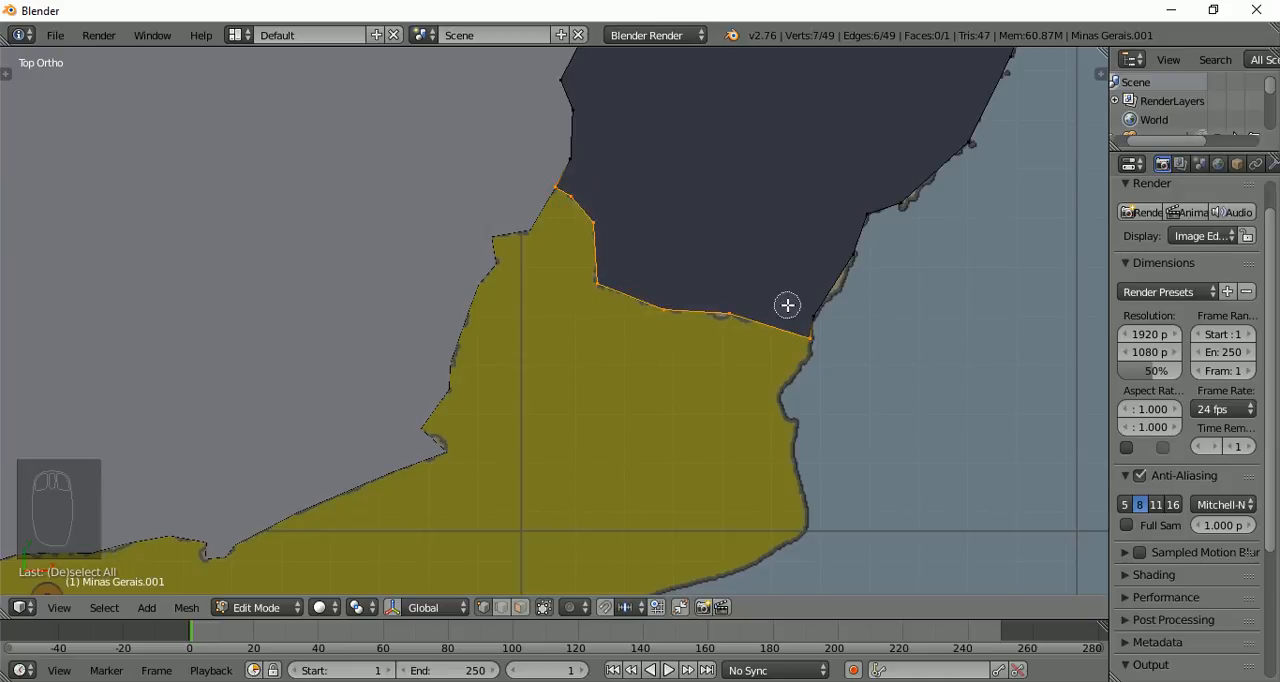
pyautogui.press('Escape')
# Duplicate the selected Espírito Santo border vertices in place, separate them by Selection and return to Object Mode
pyautogui.hotkey('shift', 'd')
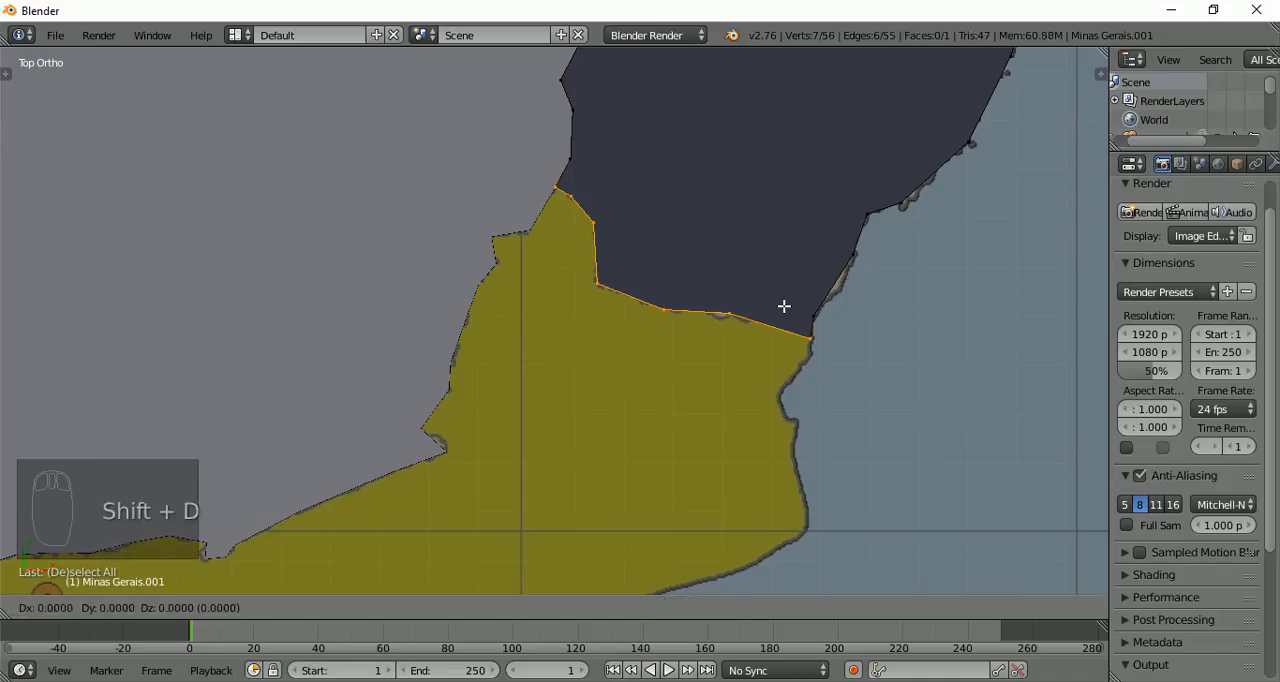
pyautogui.click(784, 306)
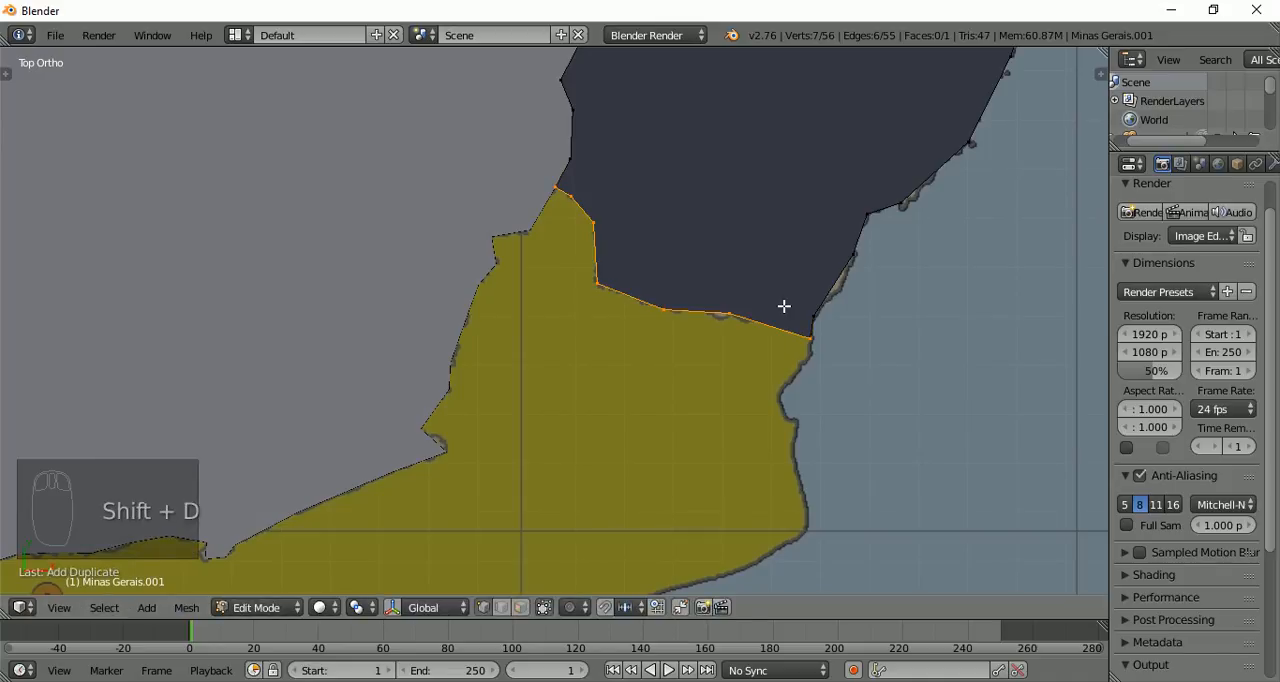
pyautogui.press('p')
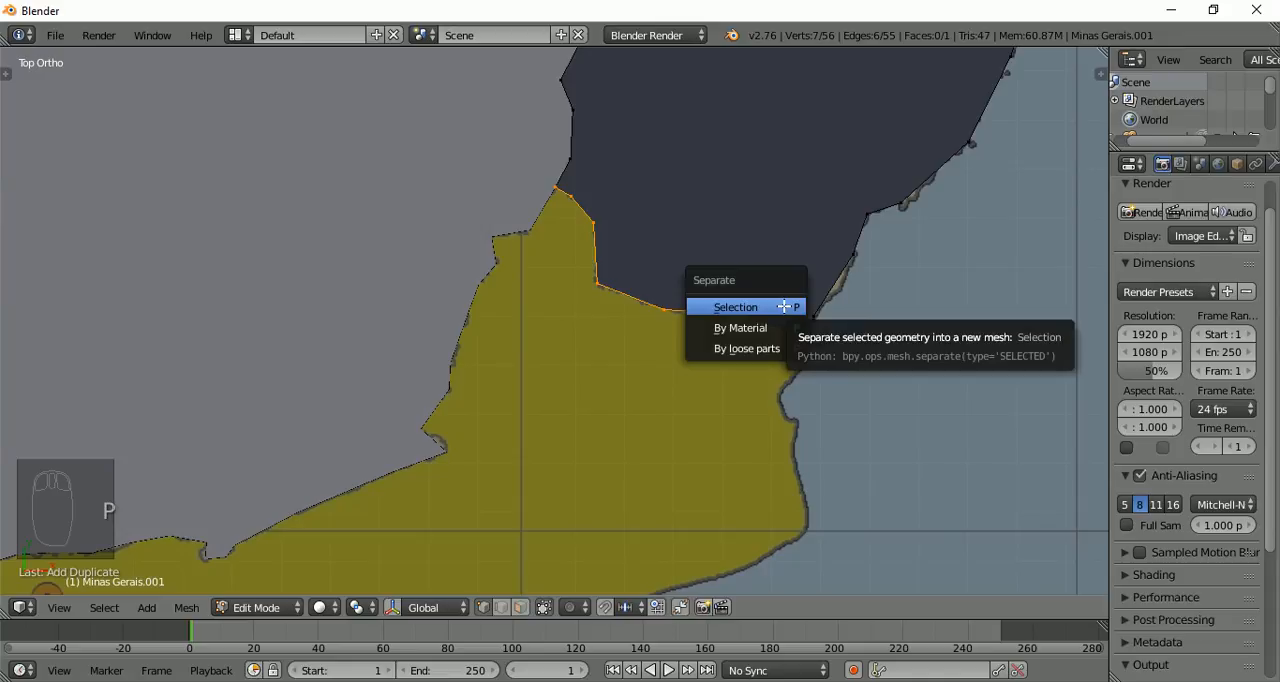
pyautogui.click(784, 306)
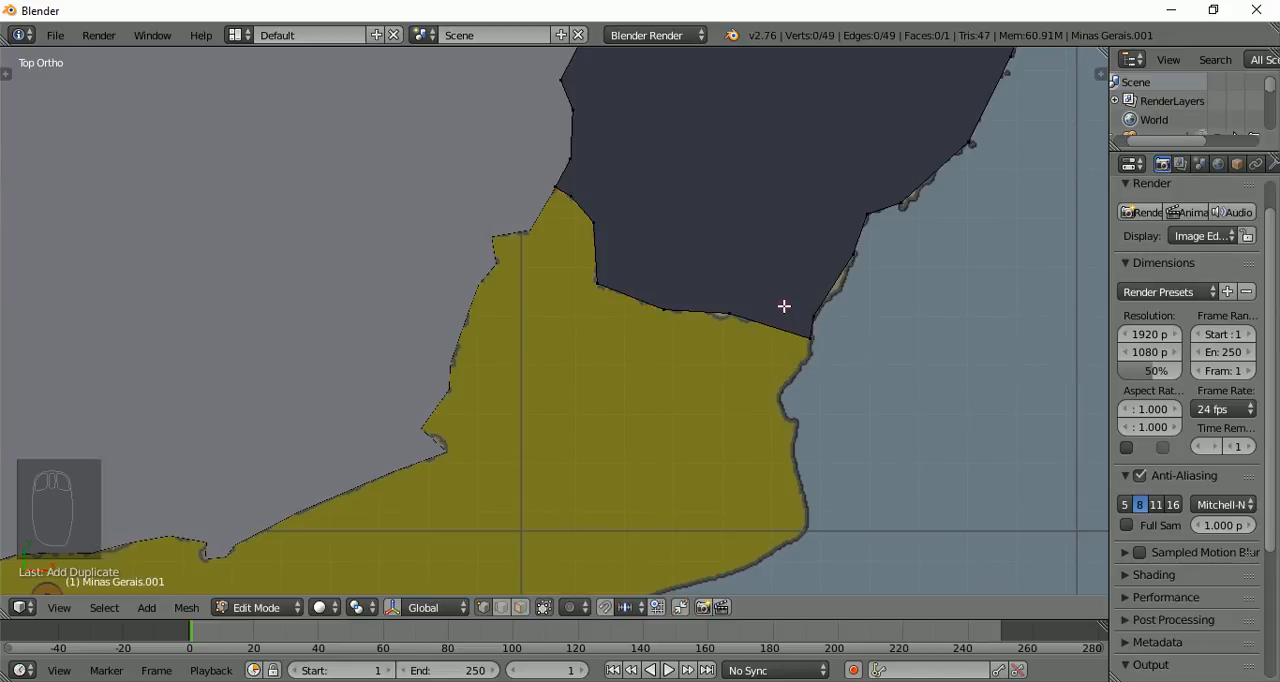
pyautogui.scroll(-5, 784, 306)
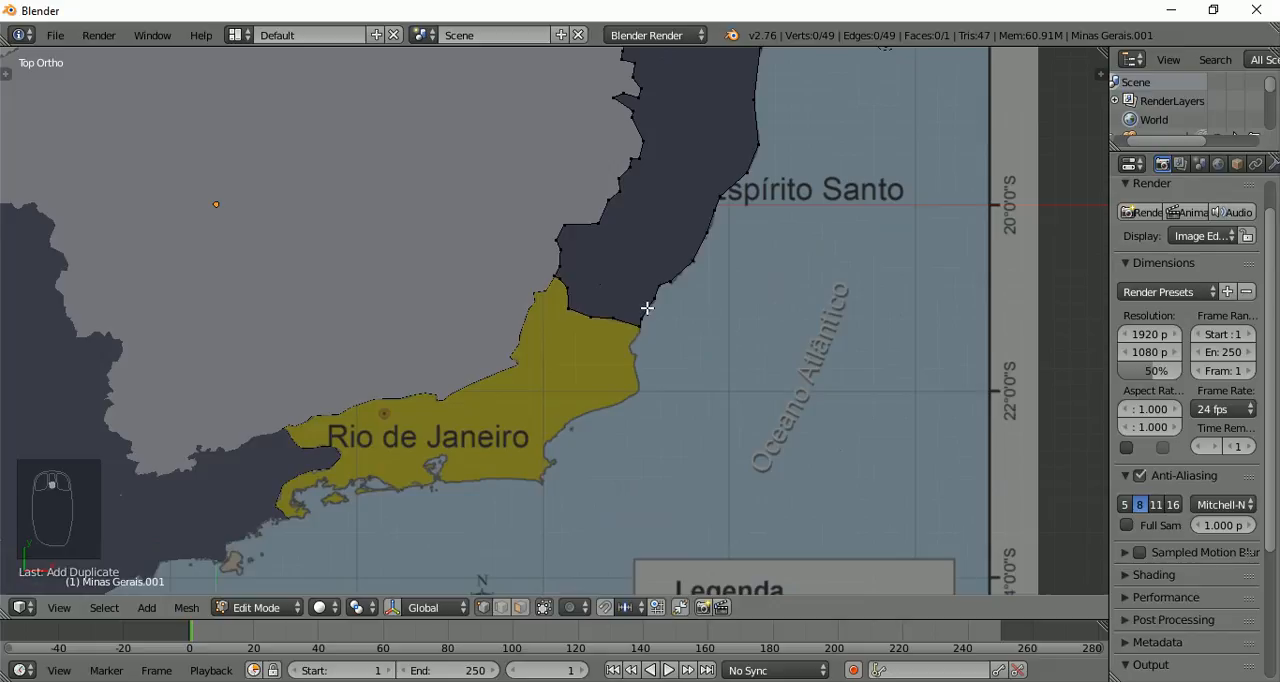
pyautogui.press('Tab')
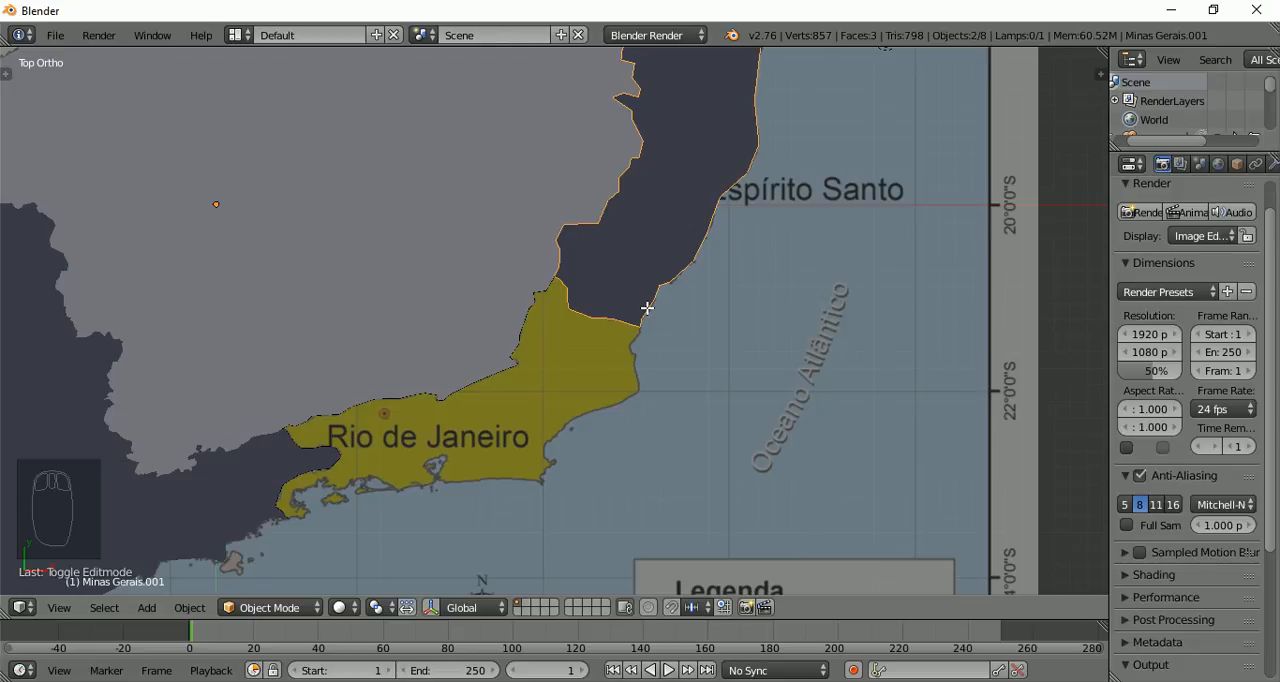
# Select the separated Espírito Santo border line and check it against the neighbouring state shapes
pyautogui.scroll(4, 563, 329)
pyautogui.scroll(-2, 575, 343)
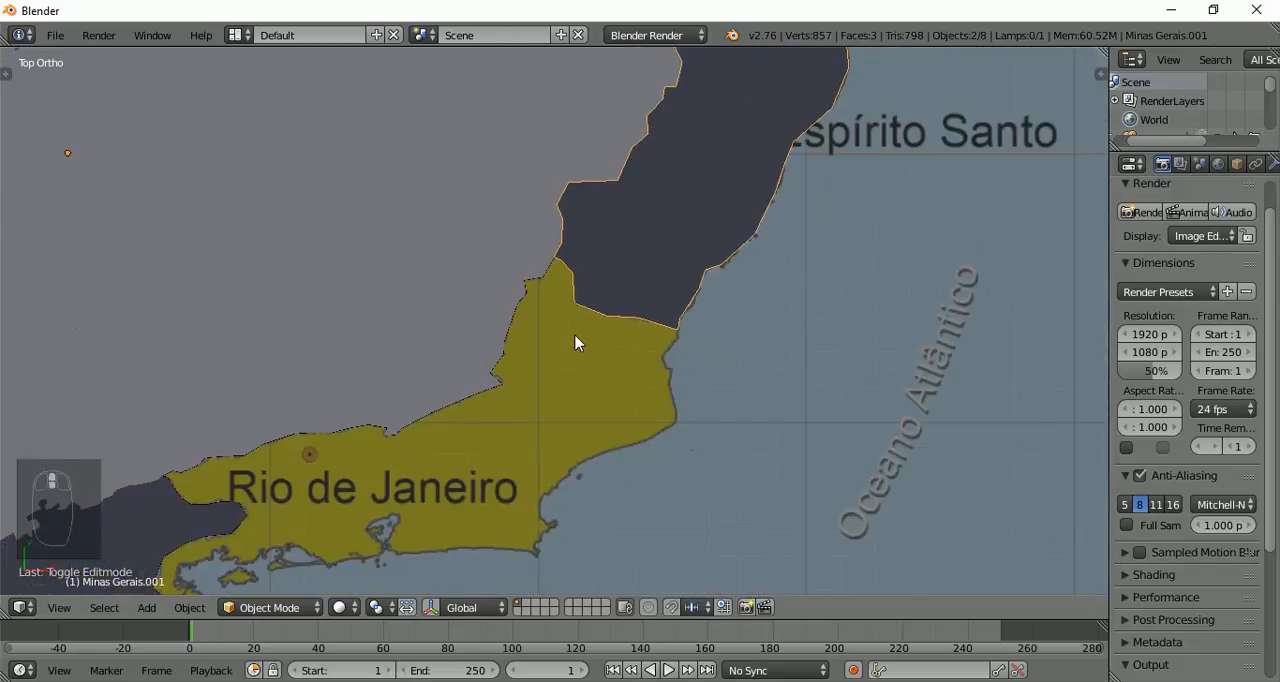
pyautogui.keyDown('shift'); pyautogui.moveTo(357, 351); pyautogui.dragTo(527, 264, button='middle'); pyautogui.keyUp('shift')
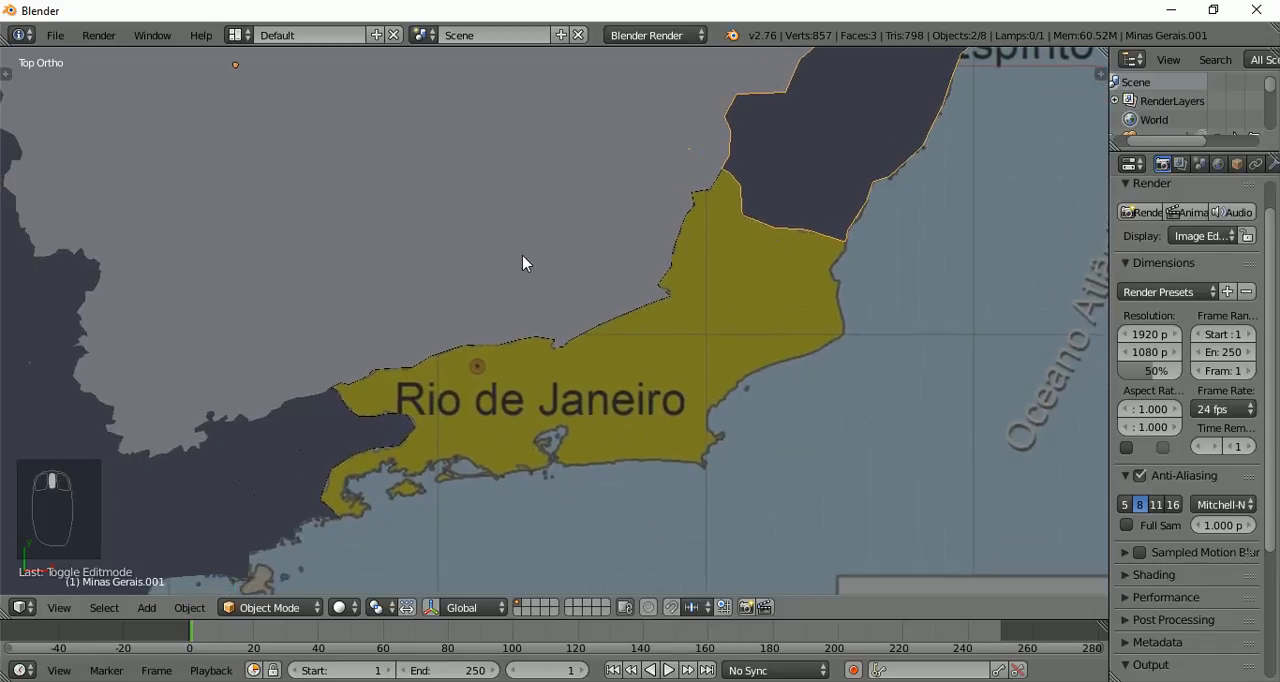
pyautogui.rightClick(771, 236)
pyautogui.scroll(-2, 371, 287)
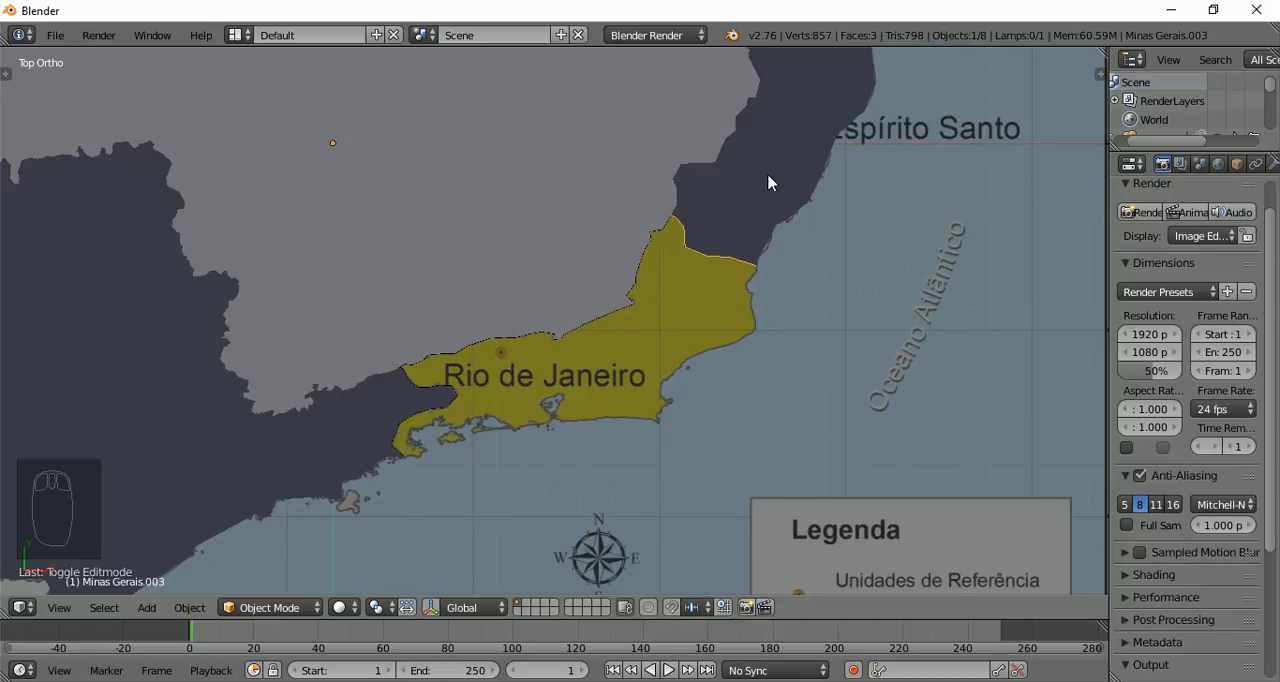
pyautogui.scroll(3, 762, 181)
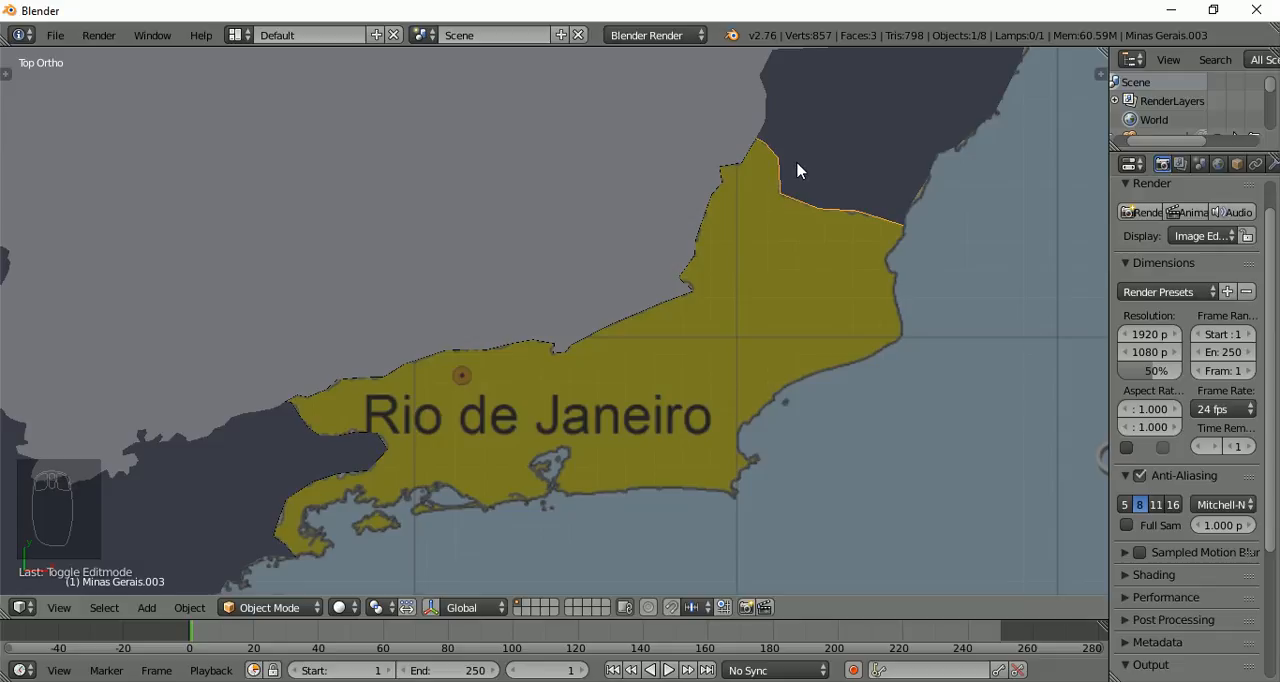
pyautogui.scroll(-4, 628, 186)
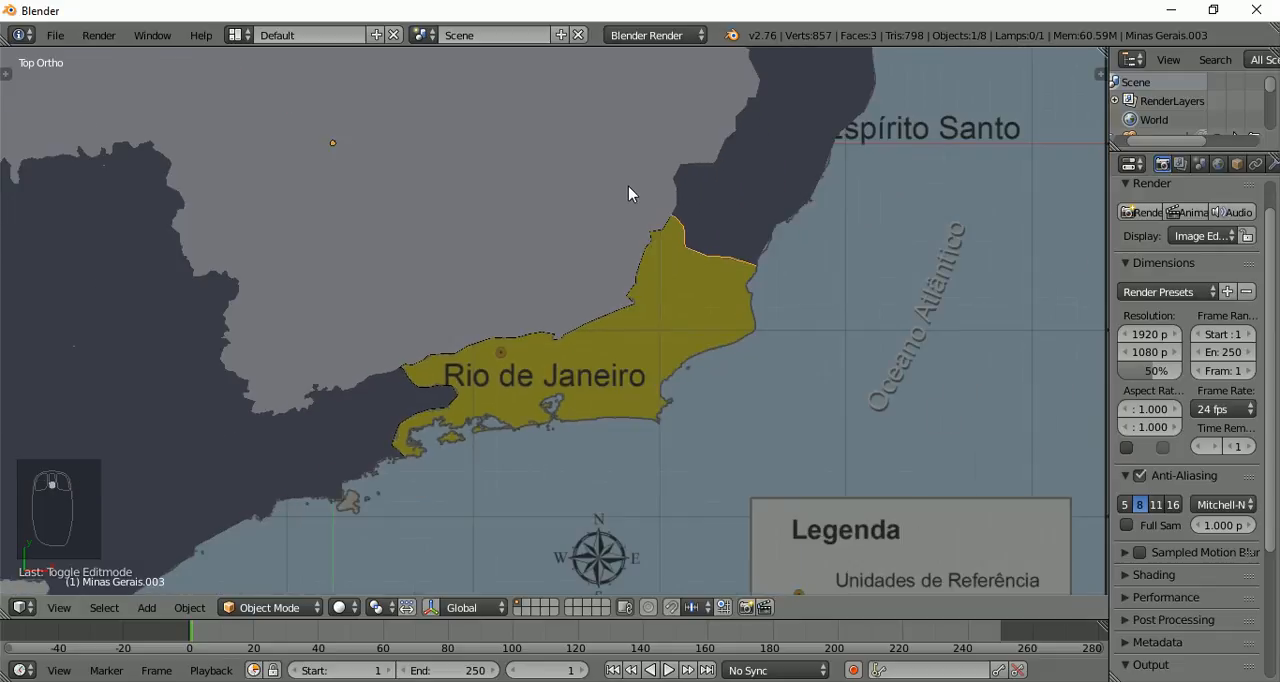
# Rename the filled Espírito Santo shape as Espirito Santo
pyautogui.rightClick(765, 202)
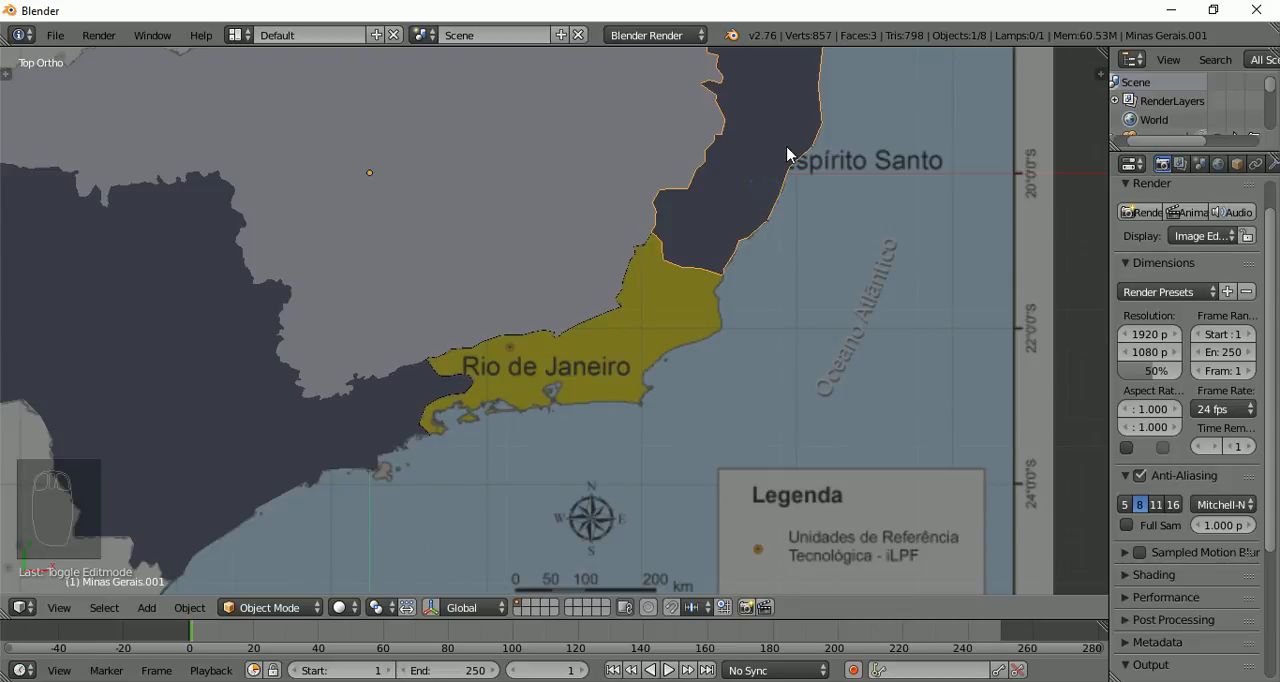
pyautogui.press('n')
pyautogui.click(990, 258)
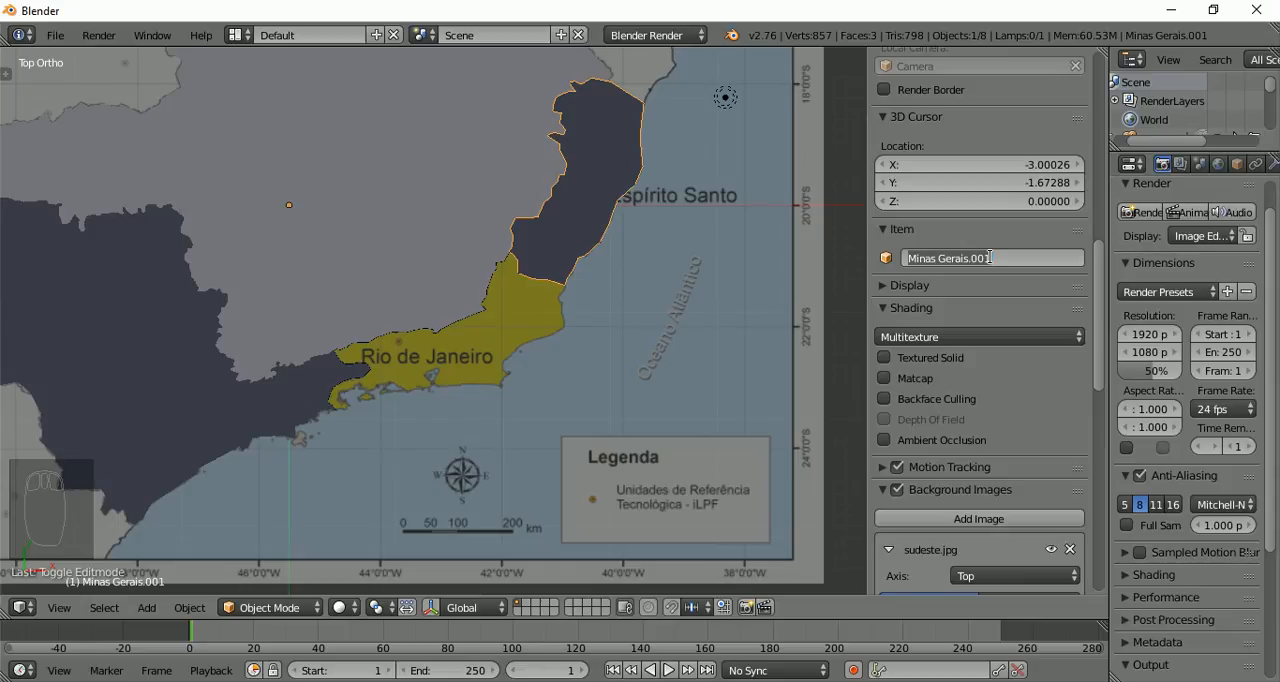
pyautogui.write('Espirito Santo')
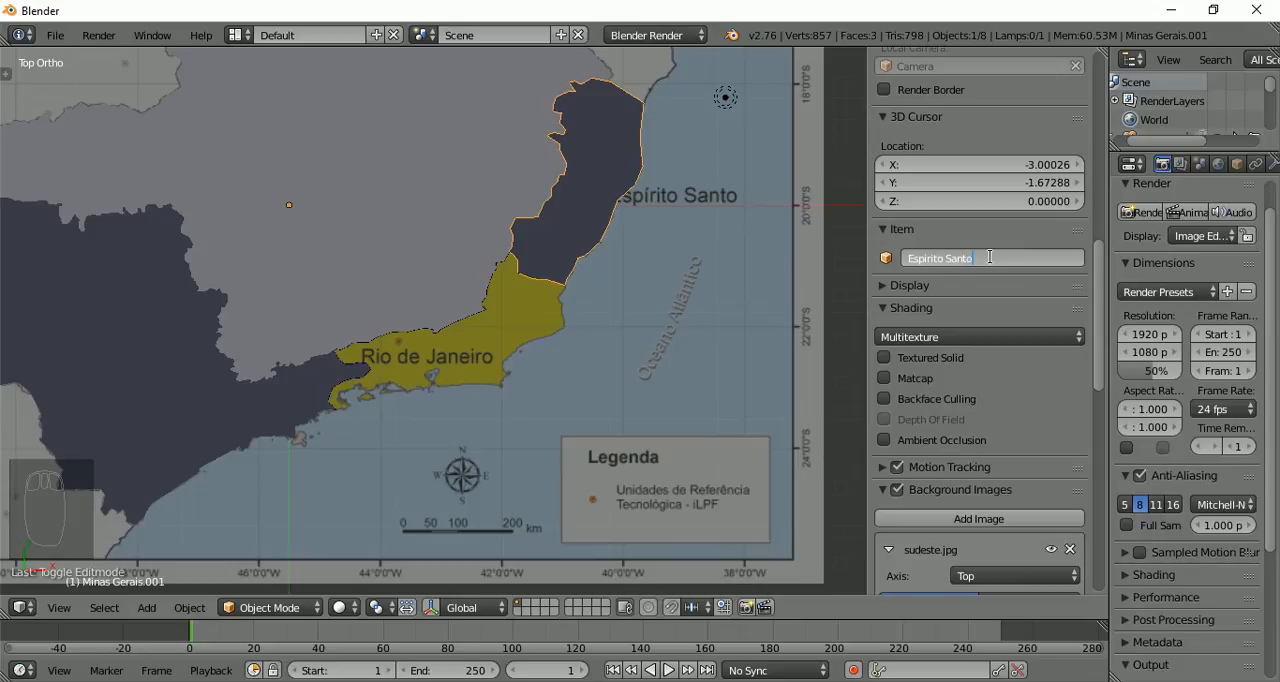
pyautogui.press('Return')
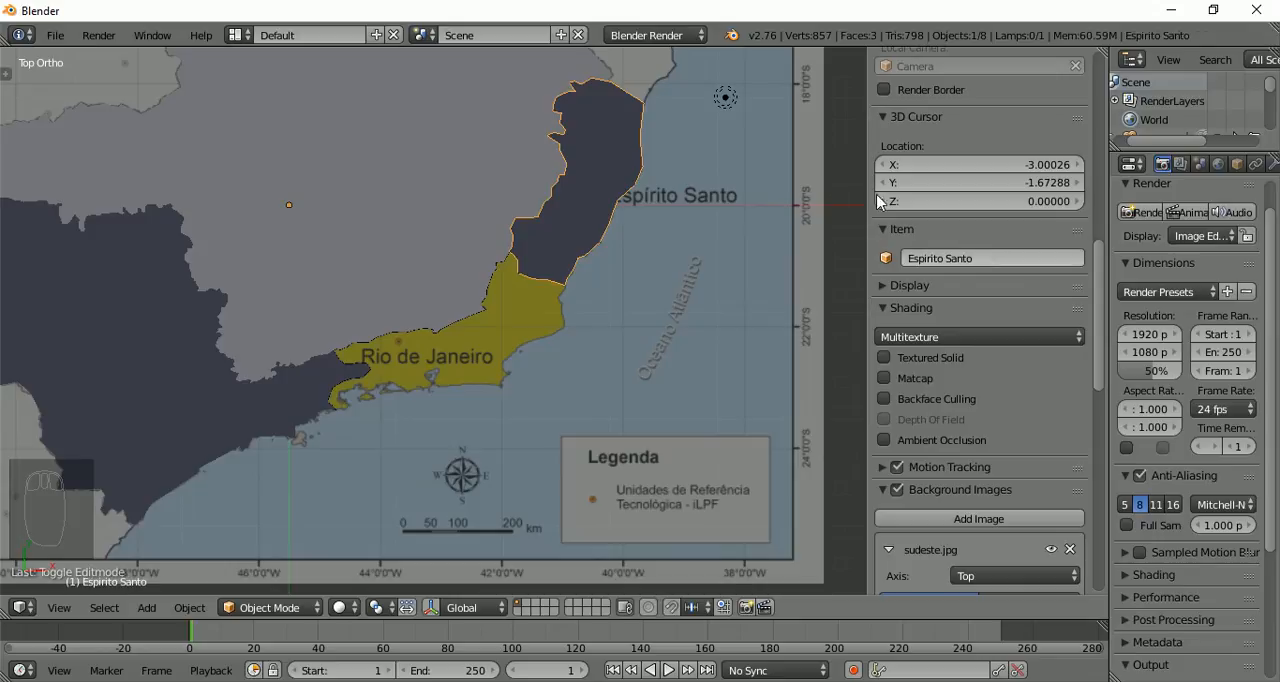
# Select the separated São Paulo, Minas Gerais and Espírito Santo border lines together and join them into one object
pyautogui.rightClick(86, 406)
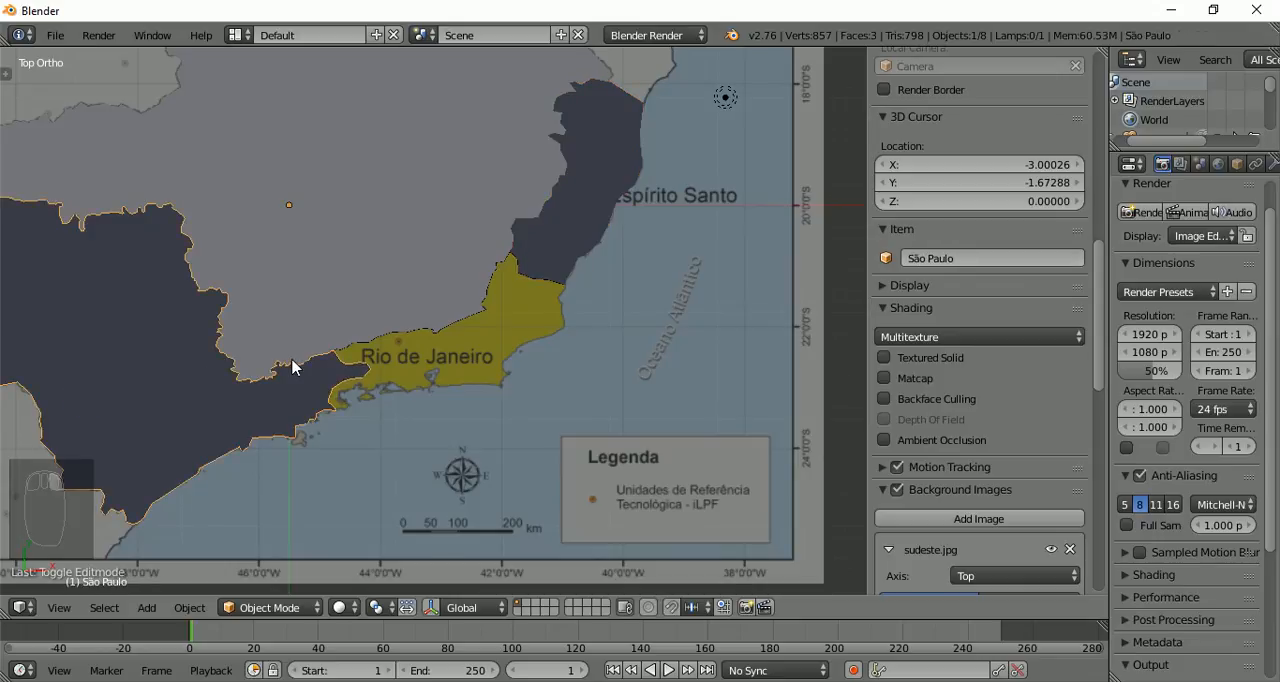
pyautogui.scroll(2, 292, 367)
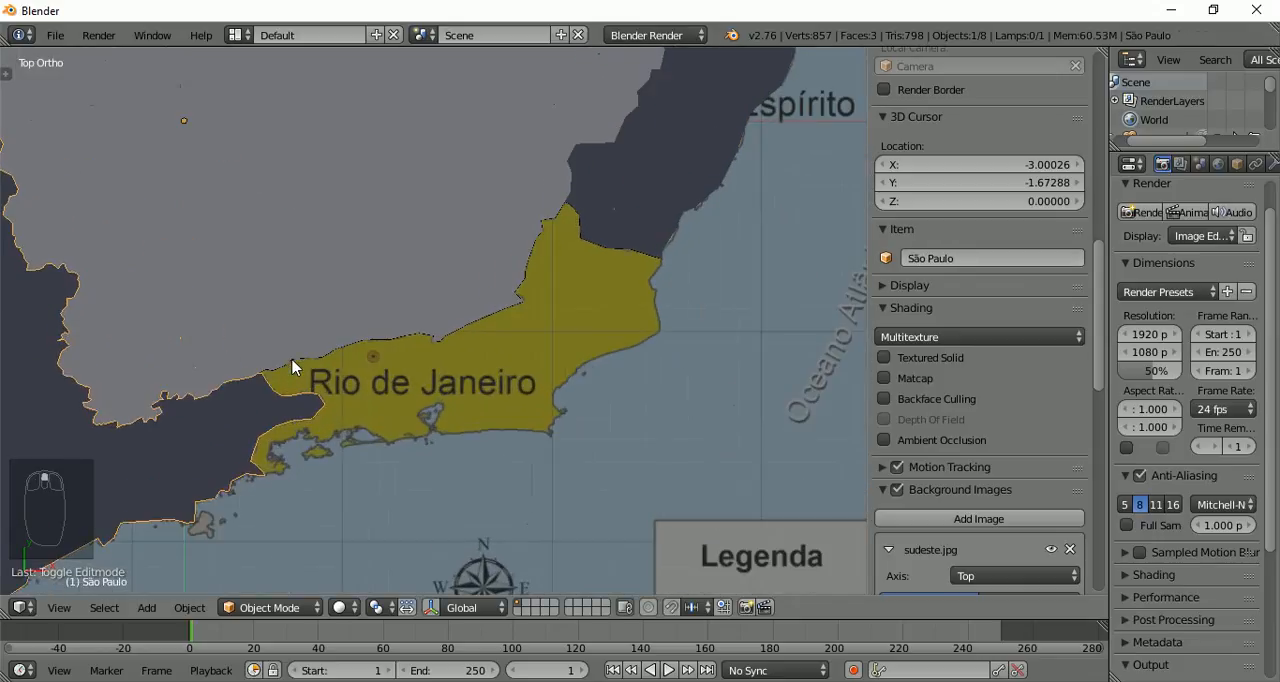
pyautogui.hotkey('shift', 'd')
pyautogui.rightClick(322, 425)
pyautogui.scroll(2, 322, 425)
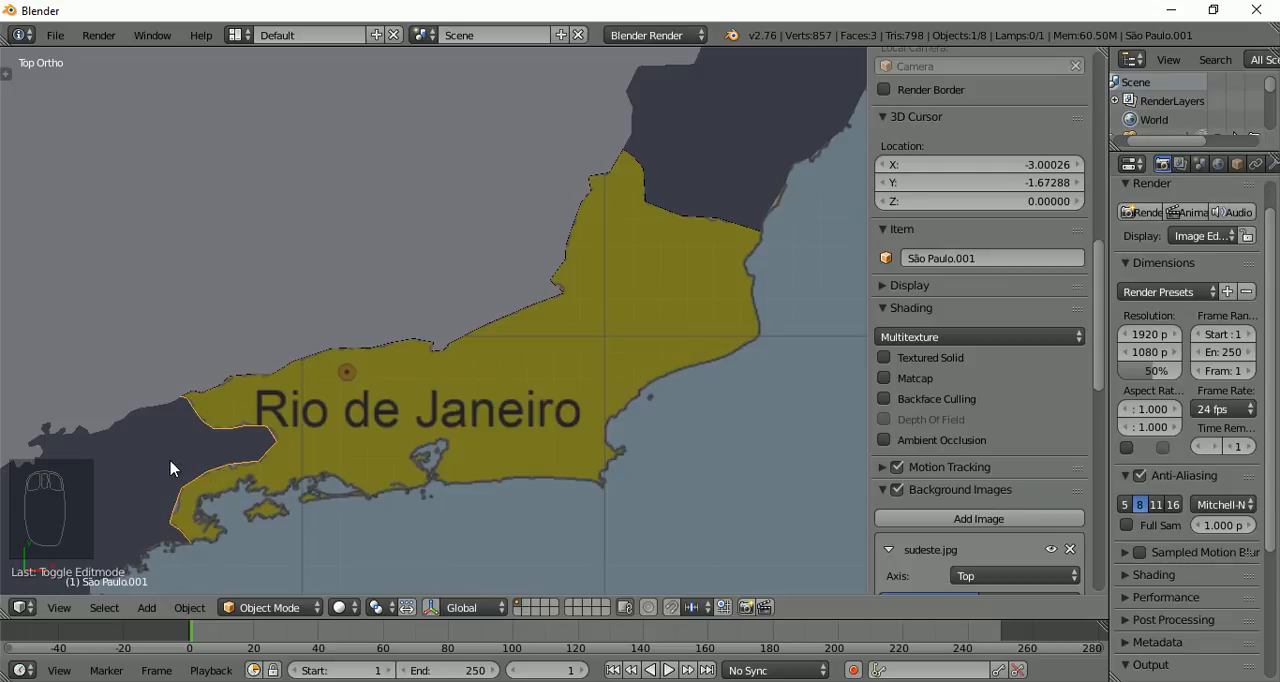
pyautogui.keyDown('shift'); pyautogui.click(346, 356); pyautogui.keyUp('shift')
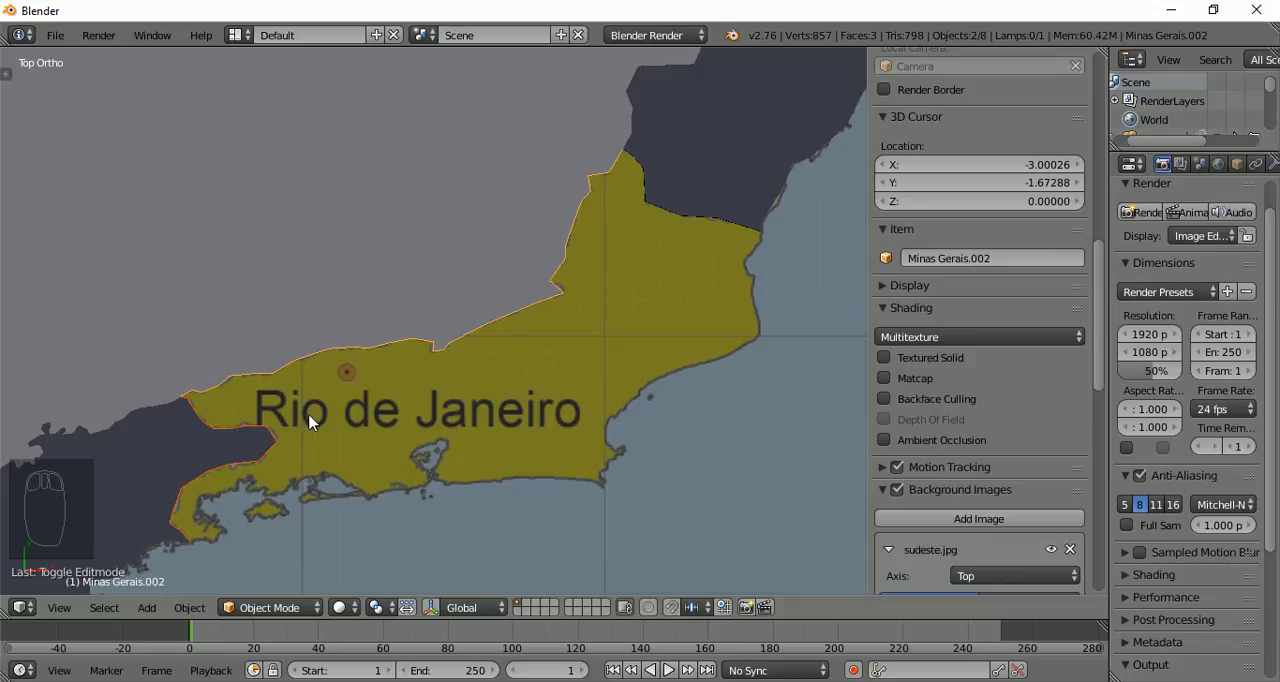
pyautogui.keyDown('shift'); pyautogui.rightClick(674, 225); pyautogui.keyUp('shift')
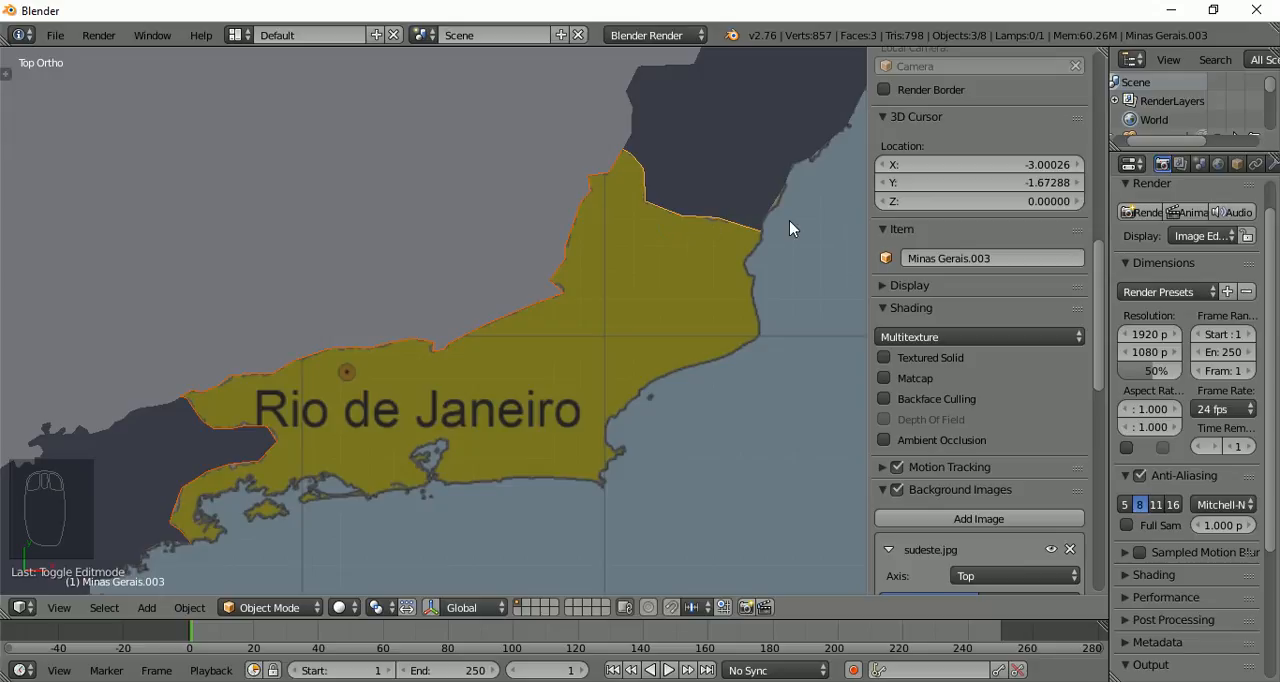
pyautogui.scroll(-2, 669, 232)
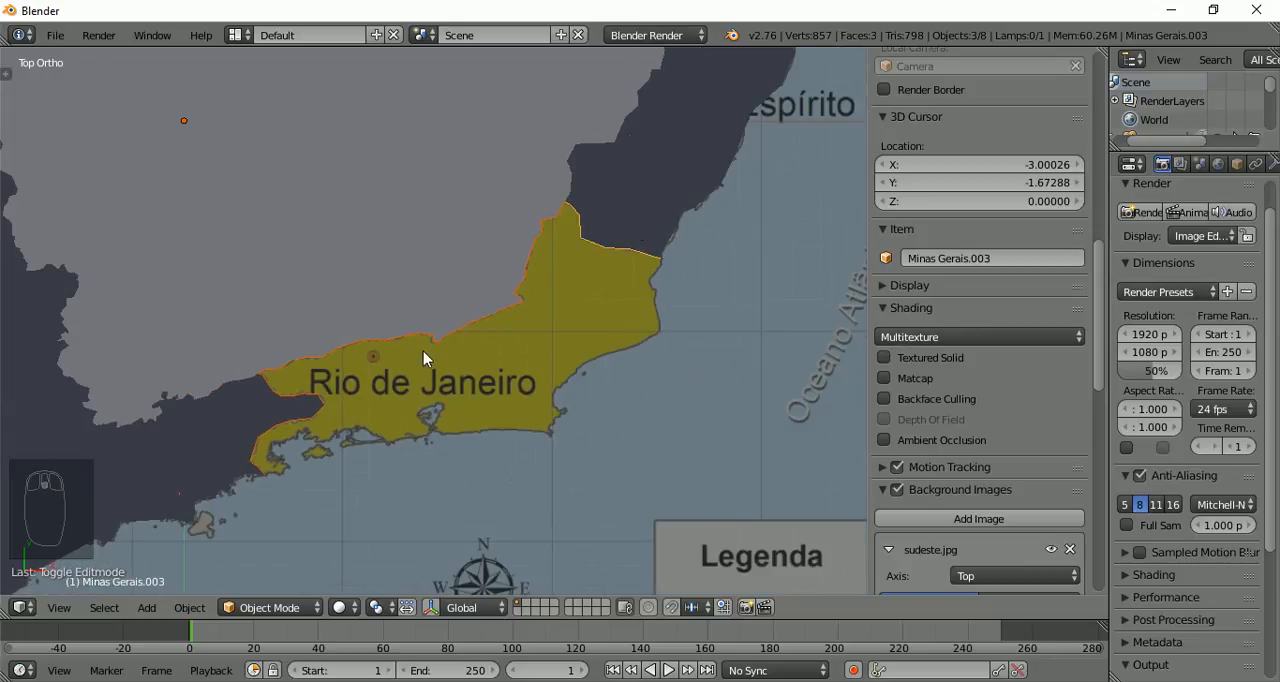
pyautogui.scroll(1, 423, 351)
pyautogui.scroll(1, 423, 351)
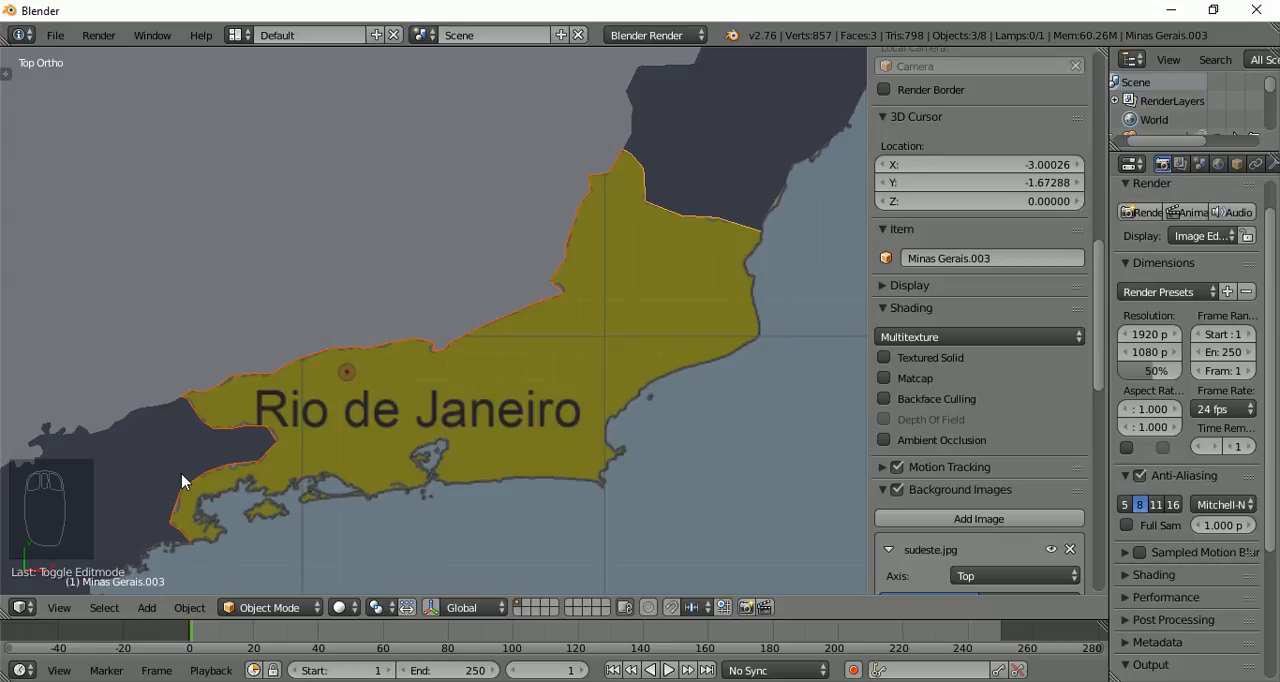
pyautogui.hotkey('ctrl', 'j')
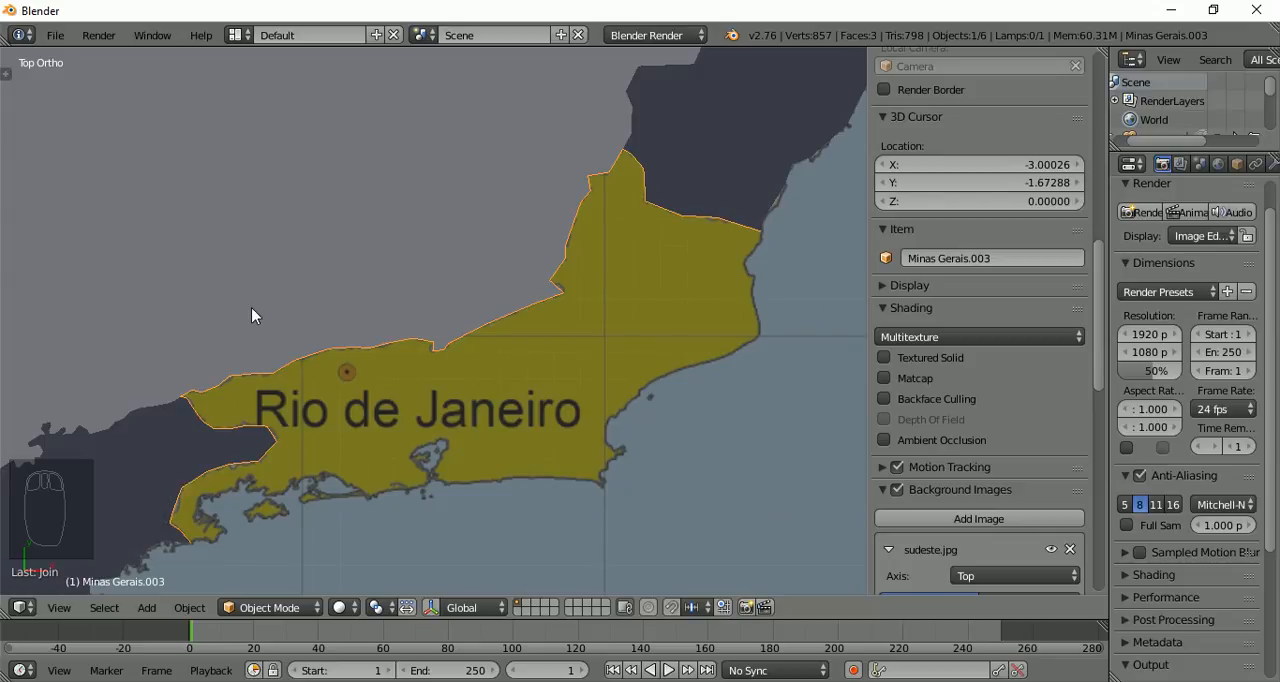
# In Edit Mode, extend the joined border line from its Espírito Santo coastal end with four extruded vertices southward along Rio de Janeiro's coast
pyautogui.press('Tab')
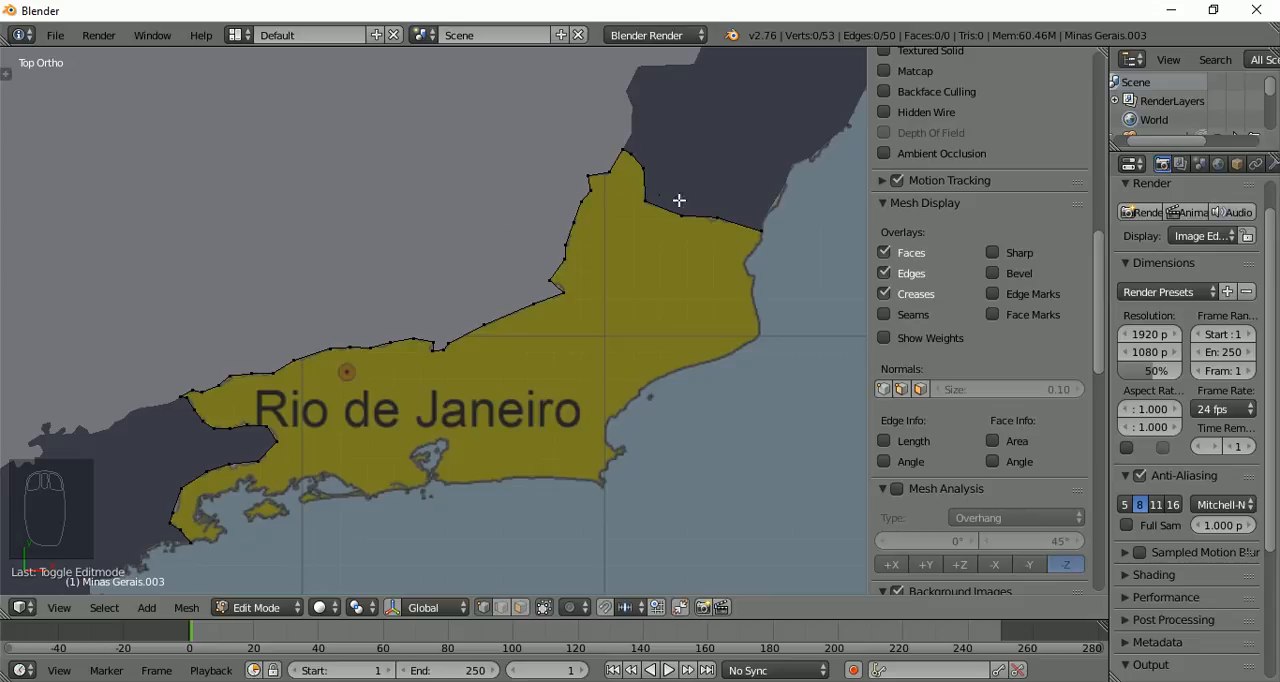
pyautogui.rightClick(760, 230)
pyautogui.scroll(1, 767, 236)
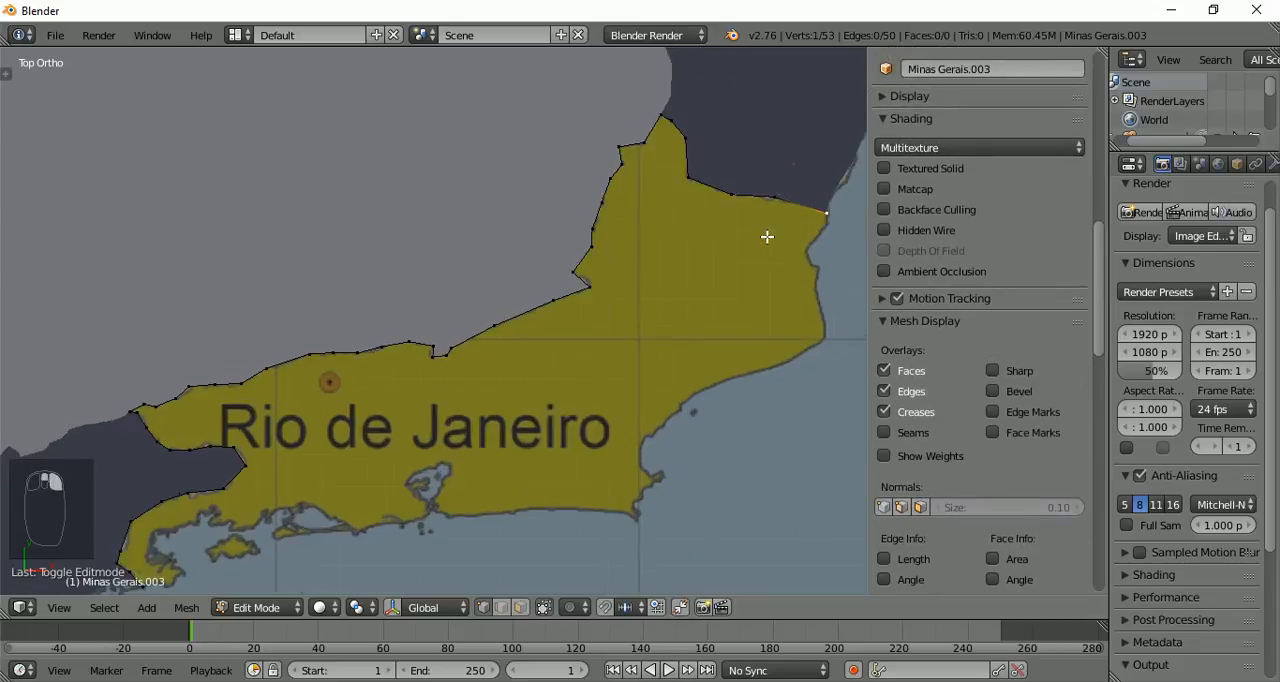
pyautogui.scroll(1, 767, 236)
pyautogui.keyDown('shift'); pyautogui.moveTo(688, 223); pyautogui.dragTo(327, 225, button='middle'); pyautogui.keyUp('shift')
pyautogui.keyDown('shift'); pyautogui.moveTo(454, 114); pyautogui.dragTo(454, 186, button='middle'); pyautogui.keyUp('shift')
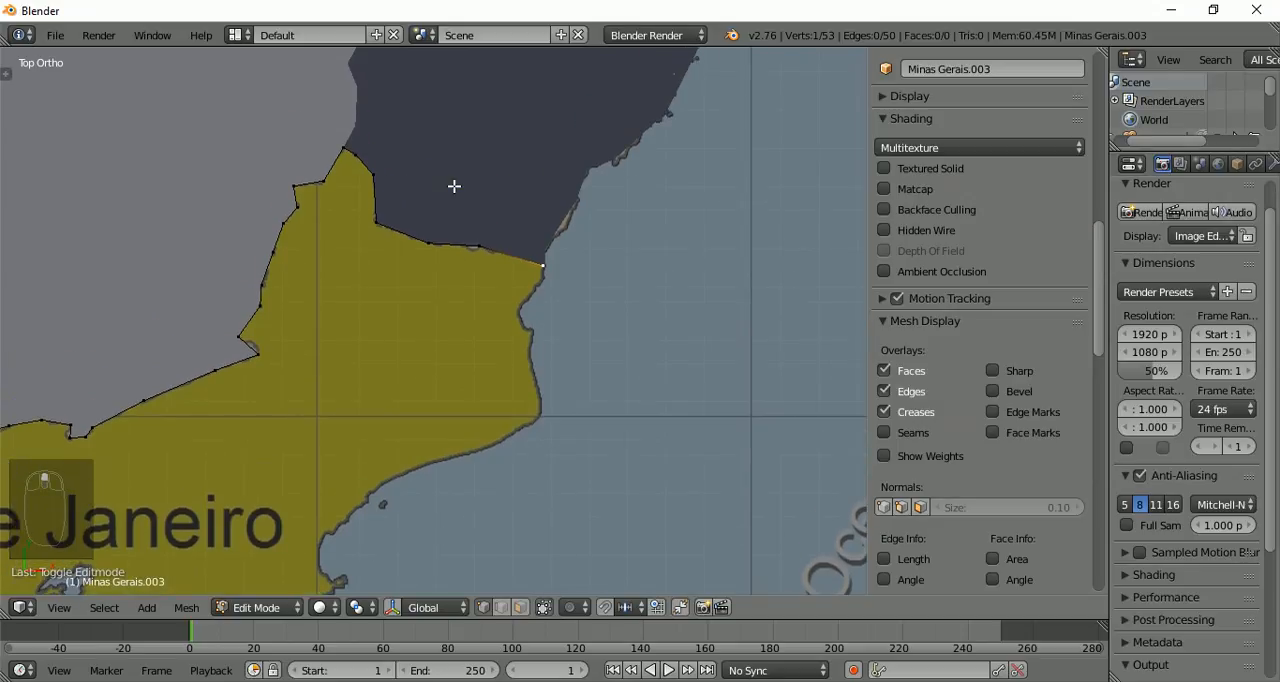
pyautogui.scroll(3, 509, 266)
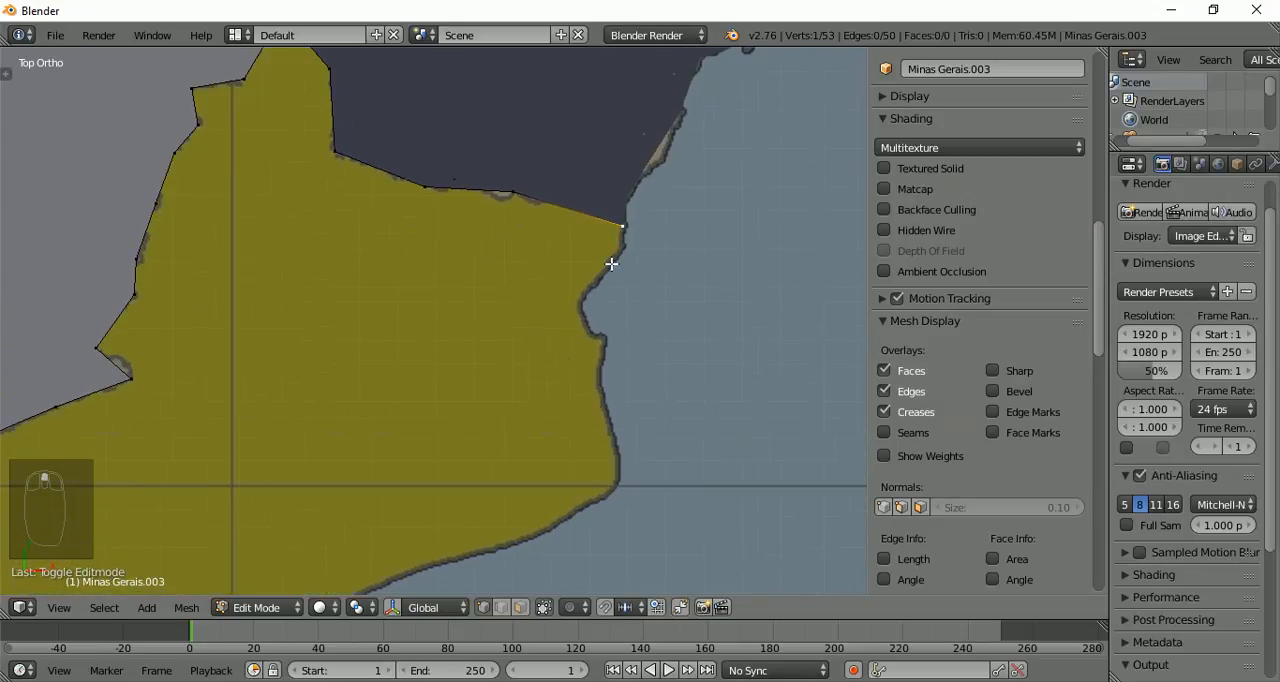
pyautogui.keyDown('ctrl'); pyautogui.click(620, 244); pyautogui.keyUp('ctrl')
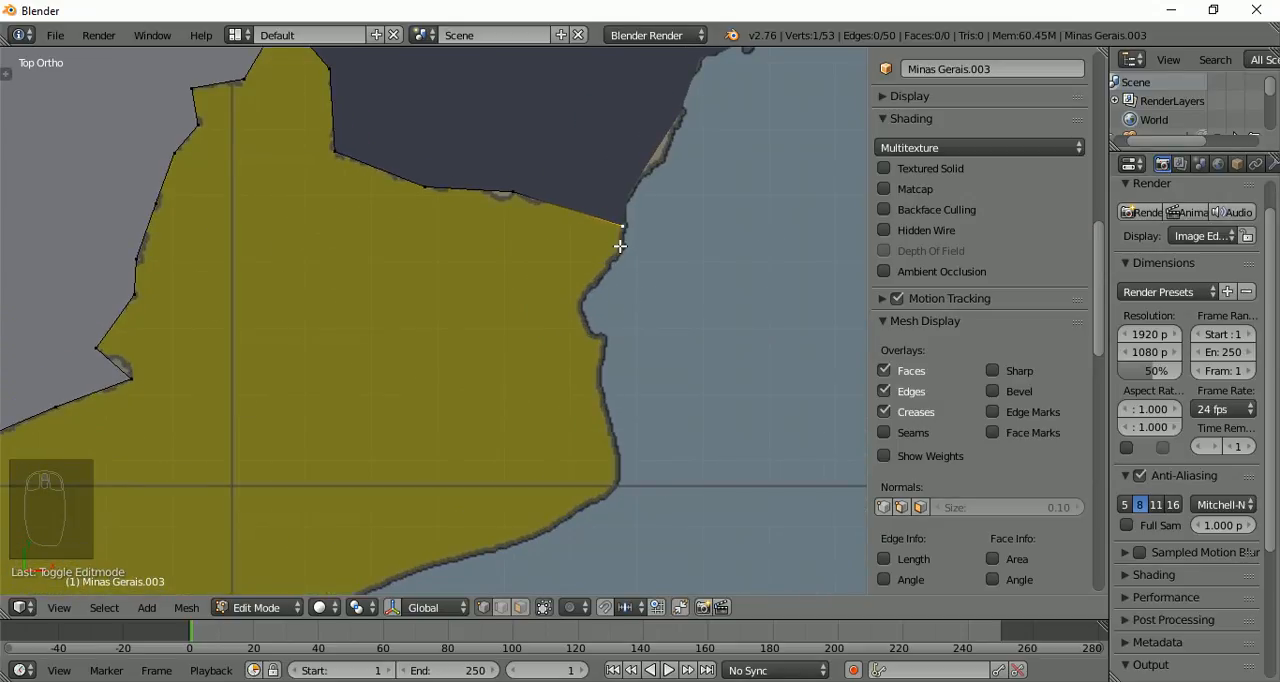
pyautogui.keyDown('ctrl'); pyautogui.click(589, 291); pyautogui.keyUp('ctrl')
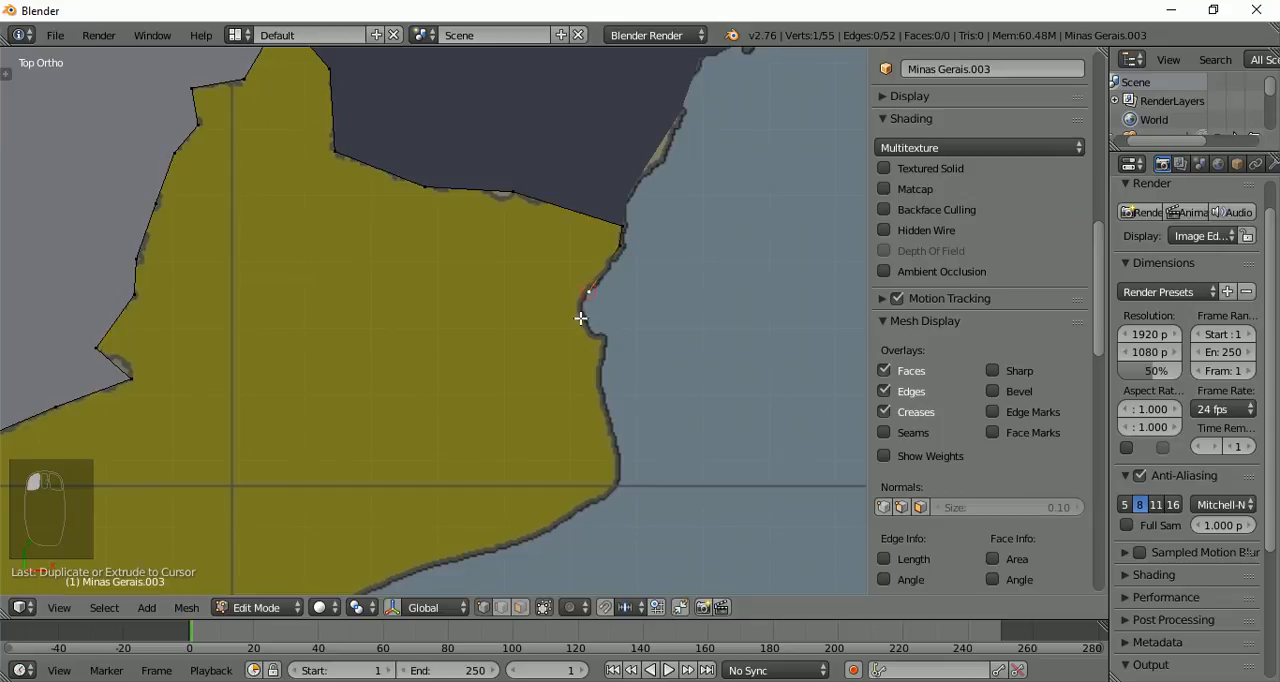
pyautogui.keyDown('ctrl'); pyautogui.click(591, 335); pyautogui.keyUp('ctrl')
pyautogui.keyDown('ctrl'); pyautogui.click(602, 342); pyautogui.keyUp('ctrl')
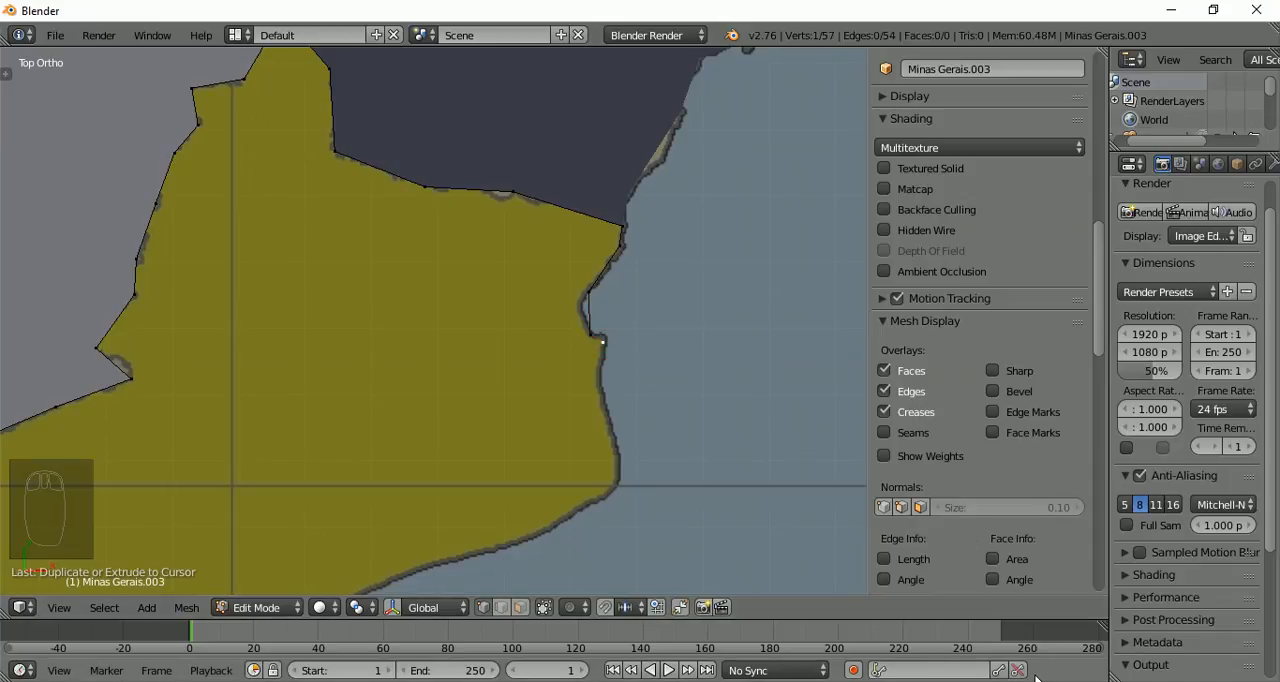
pyautogui.click(1065, 681)
pyautogui.click(1029, 663)
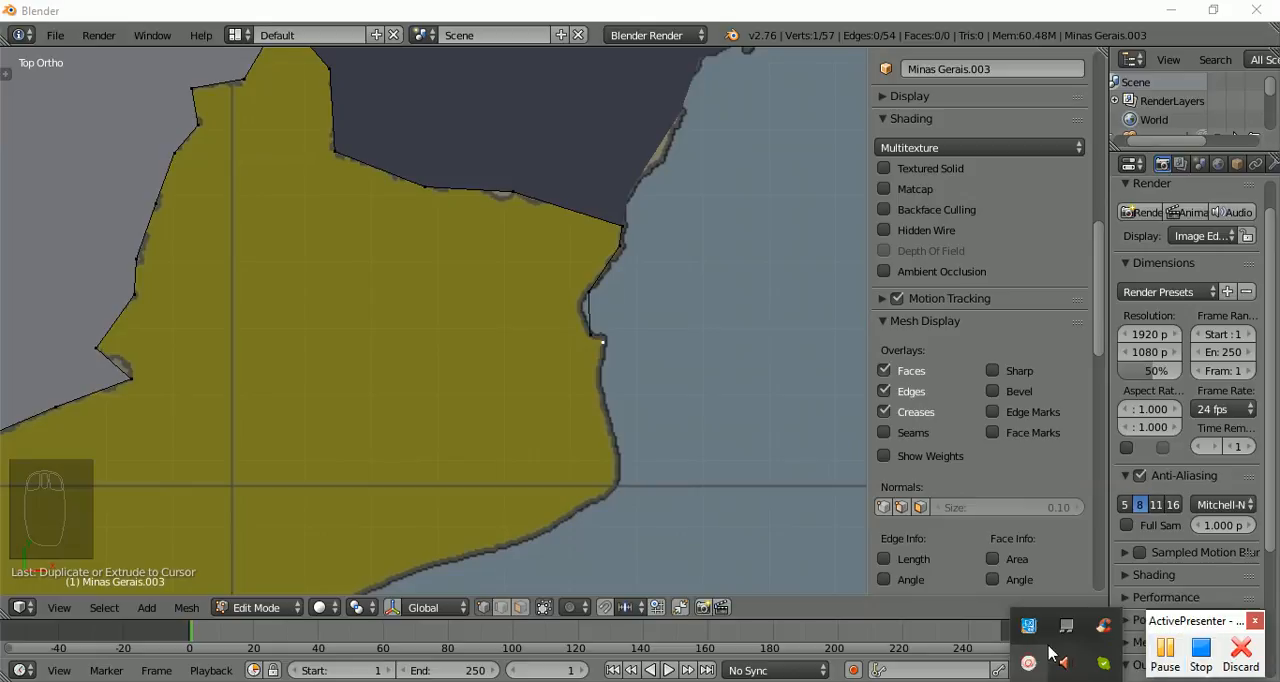
pyautogui.click(1163, 652)
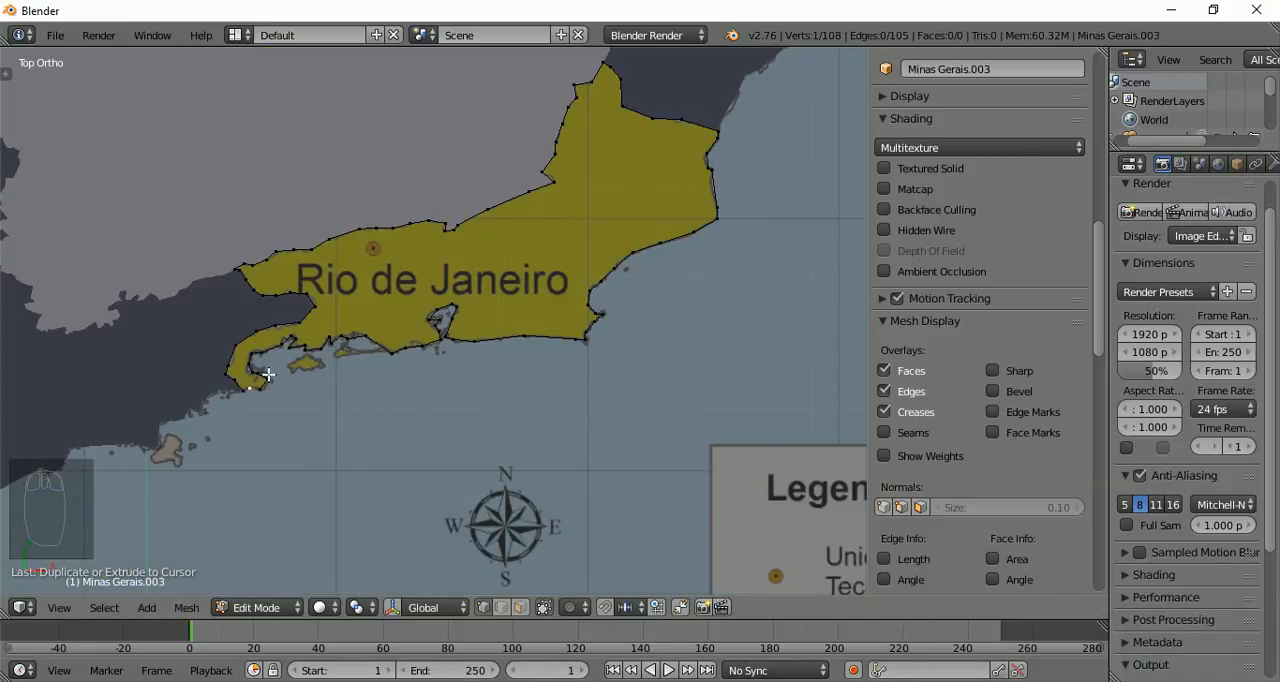
# Check the traced Rio de Janeiro coastline down to the São Paulo border and select all vertices of the outline
pyautogui.scroll(3, 268, 375)
pyautogui.scroll(4, 268, 375)
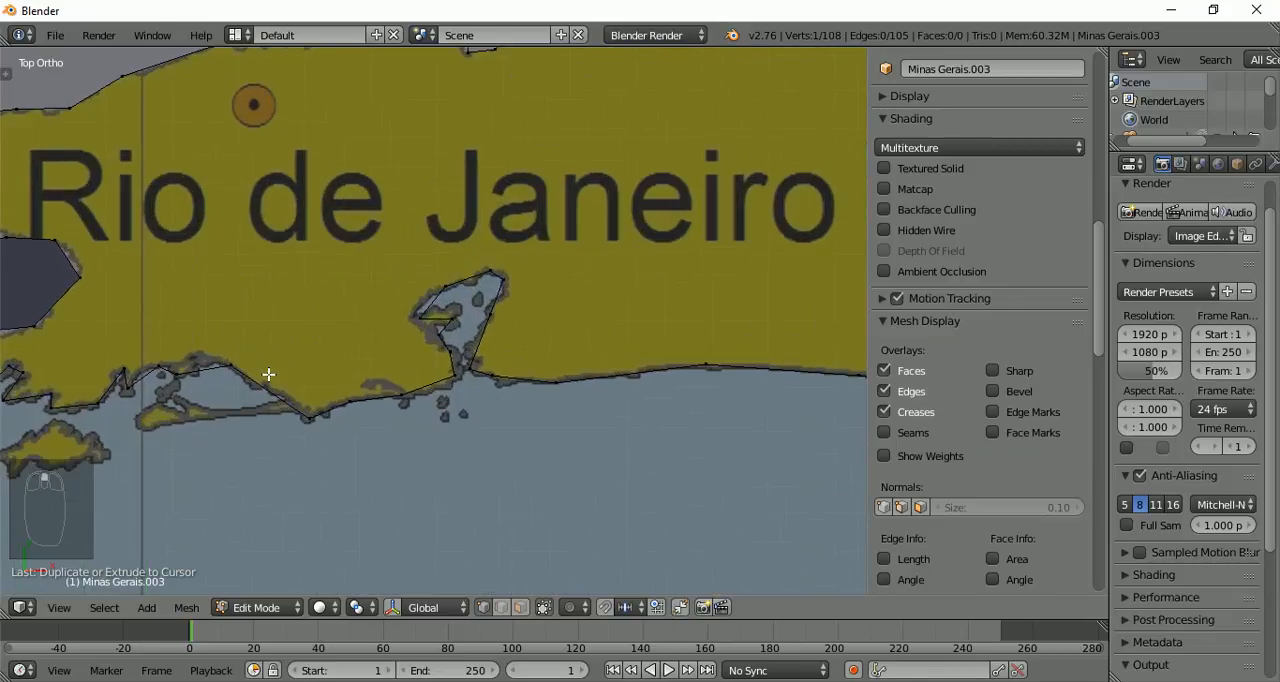
pyautogui.scroll(-2, 268, 375)
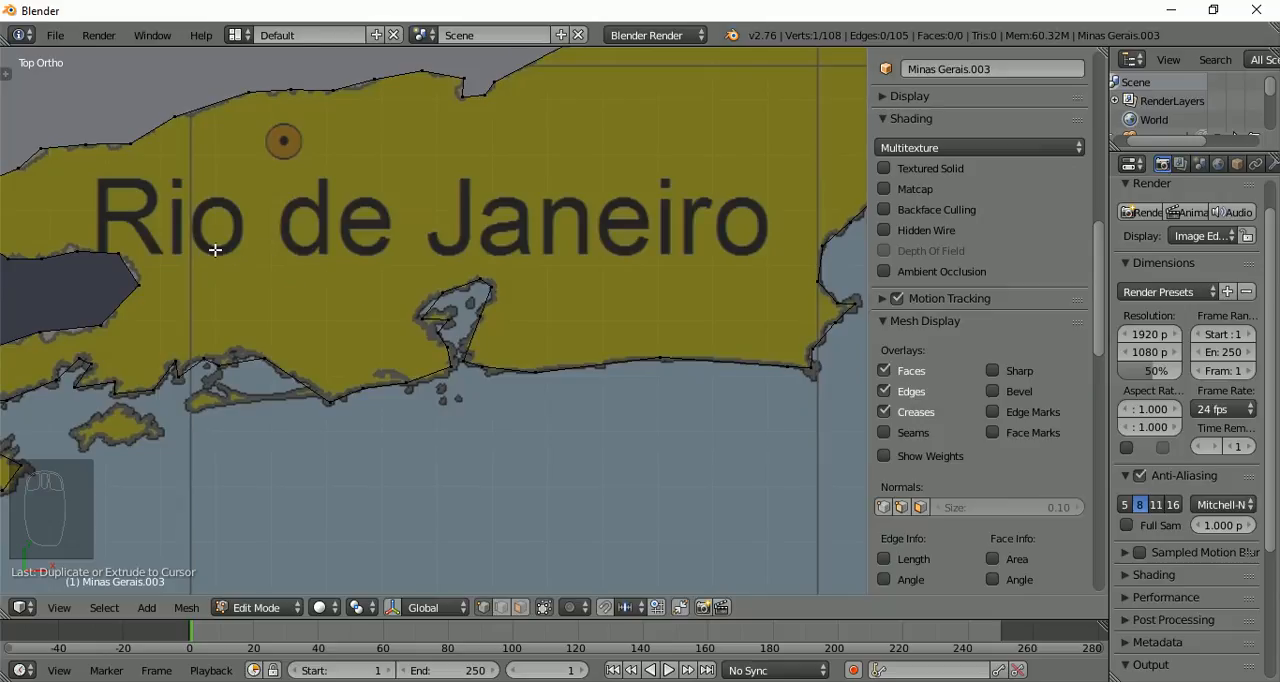
pyautogui.keyDown('shift'); pyautogui.moveTo(200, 285); pyautogui.dragTo(721, 163, button='middle'); pyautogui.keyUp('shift')
pyautogui.scroll(4, 503, 446)
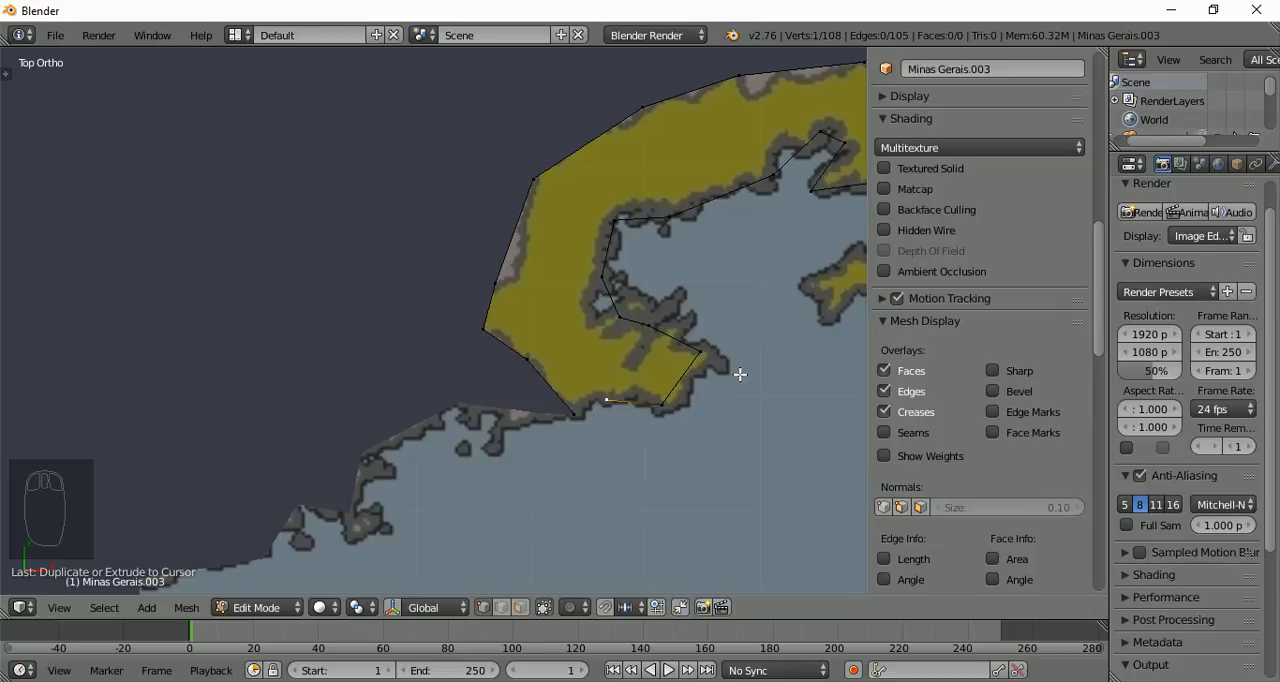
pyautogui.press('a')
pyautogui.press('a')
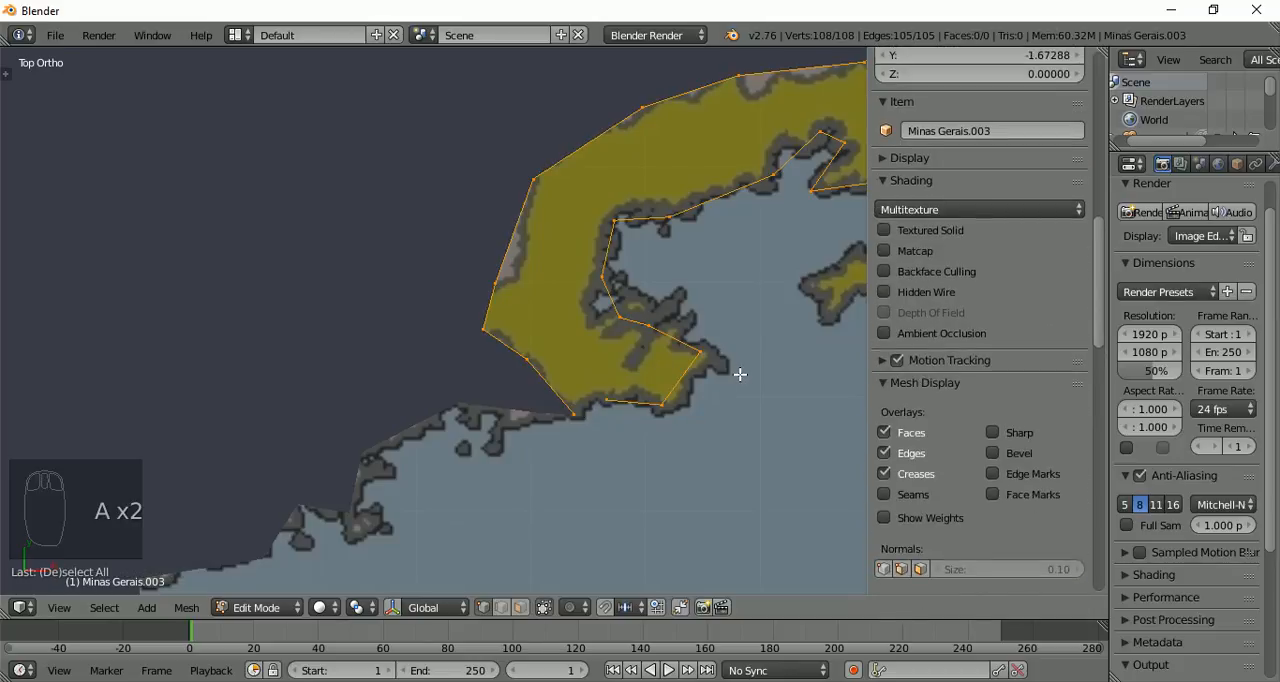
# Try to fill the selected Rio de Janeiro outline with a single face, check its edges and undo the fill
pyautogui.press('f')
pyautogui.scroll(-5, 634, 244)
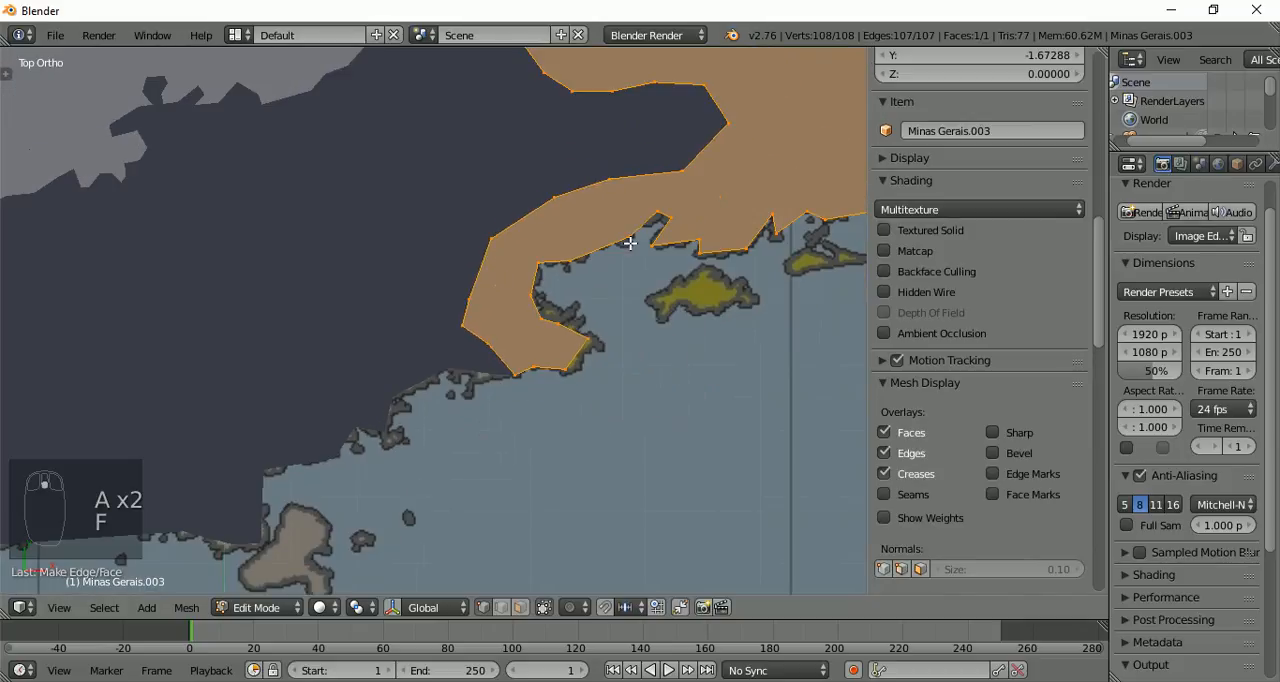
pyautogui.scroll(5, 657, 144)
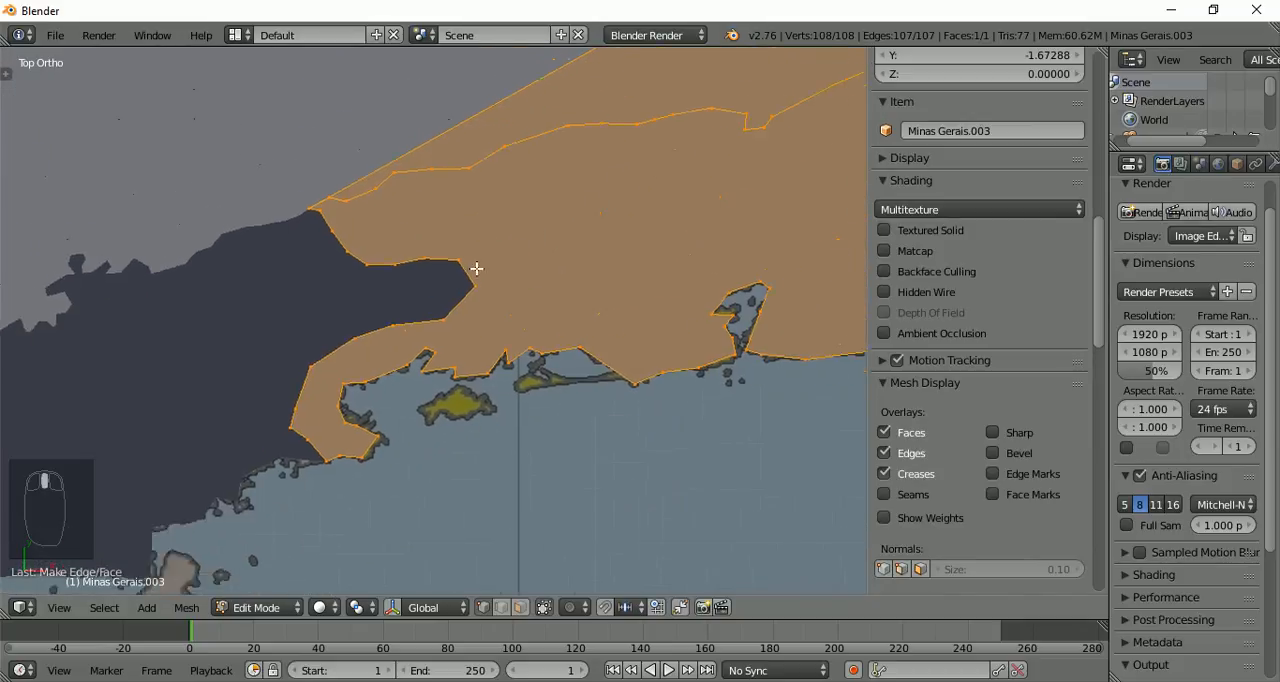
pyautogui.scroll(-6, 394, 306)
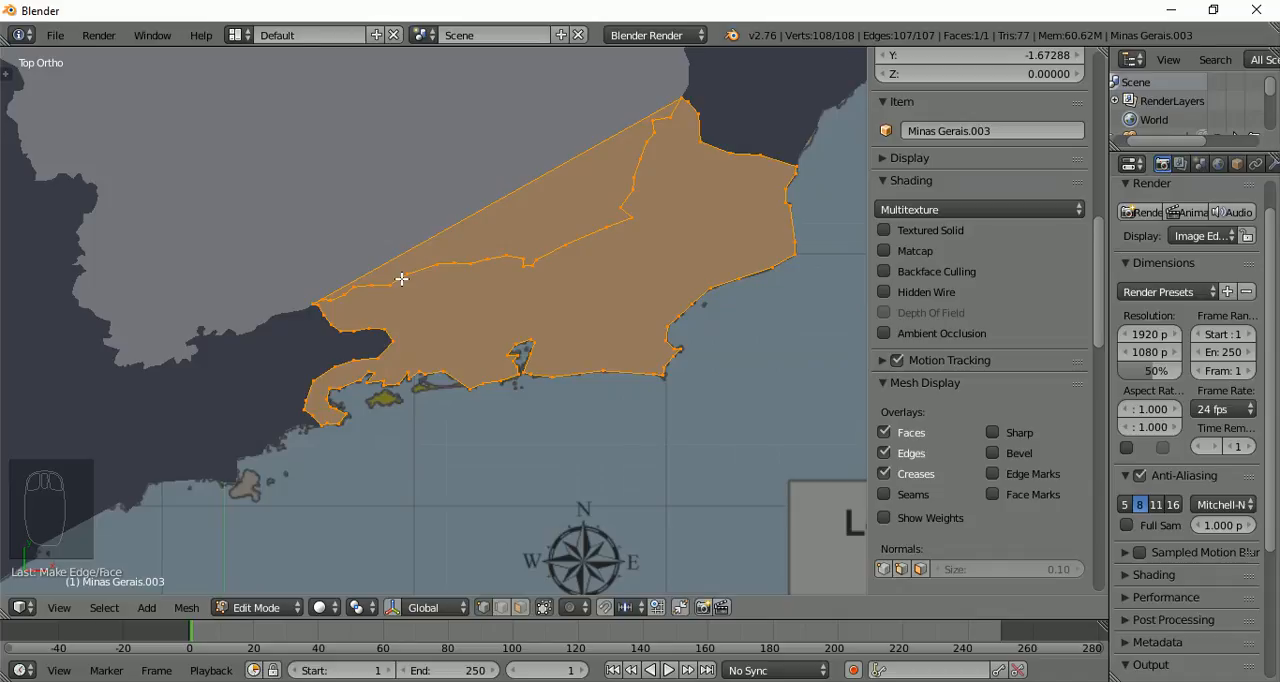
pyautogui.hotkey('ctrl', 'z')
# Examine the points where Rio de Janeiro's joined border lines meet at São Paulo, Minas Gerais and Espírito Santo for unconnected vertices
pyautogui.scroll(3, 401, 279)
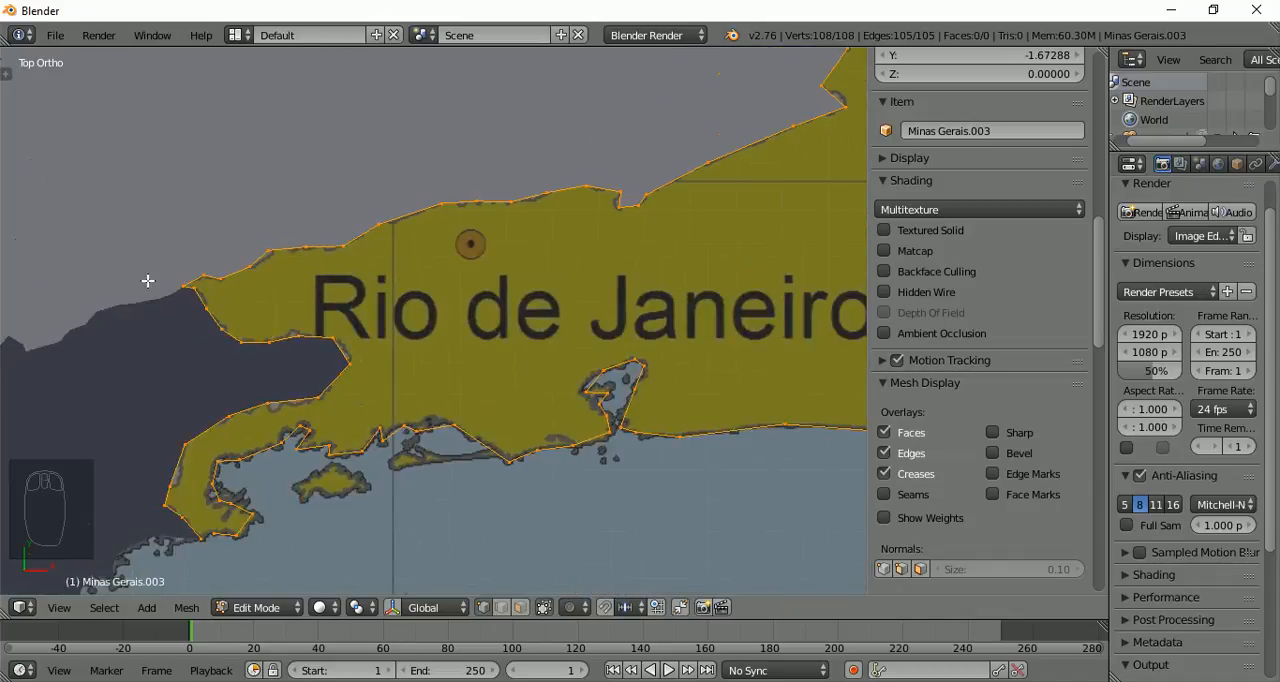
pyautogui.scroll(3, 147, 281)
pyautogui.scroll(2, 148, 281)
pyautogui.keyDown('shift'); pyautogui.moveTo(724, 422); pyautogui.dragTo(299, 426, button='middle'); pyautogui.keyUp('shift')
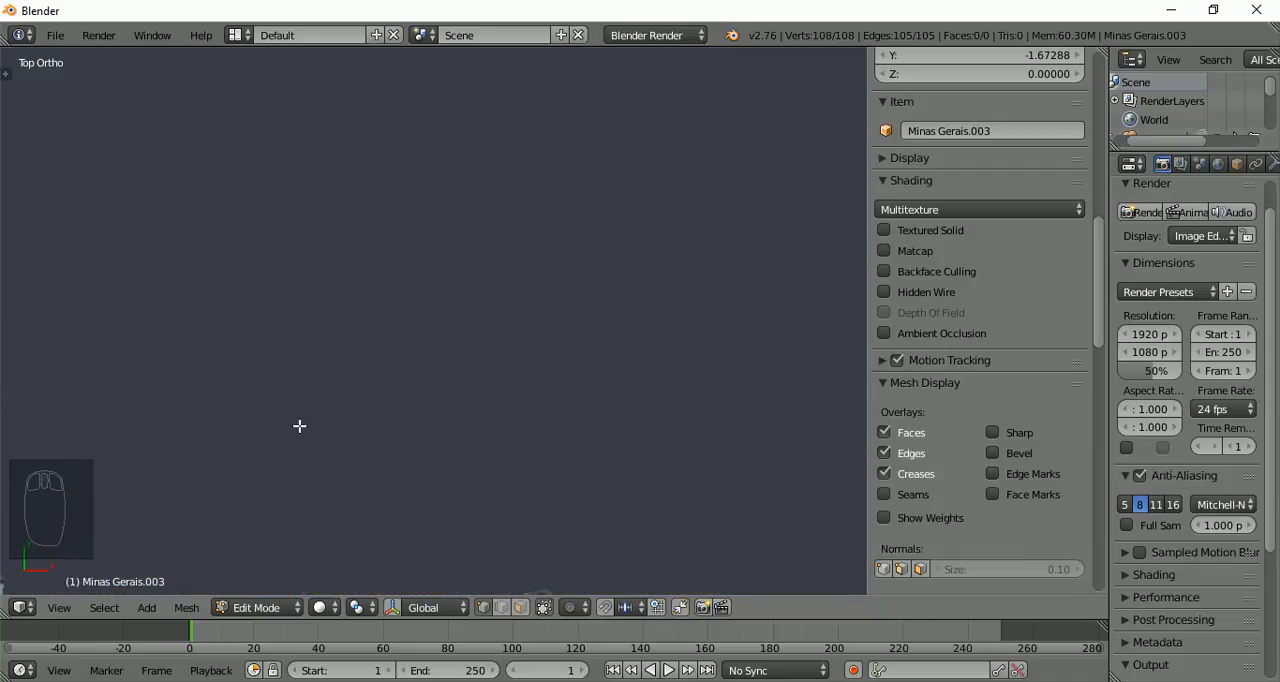
pyautogui.scroll(-12, 299, 426)
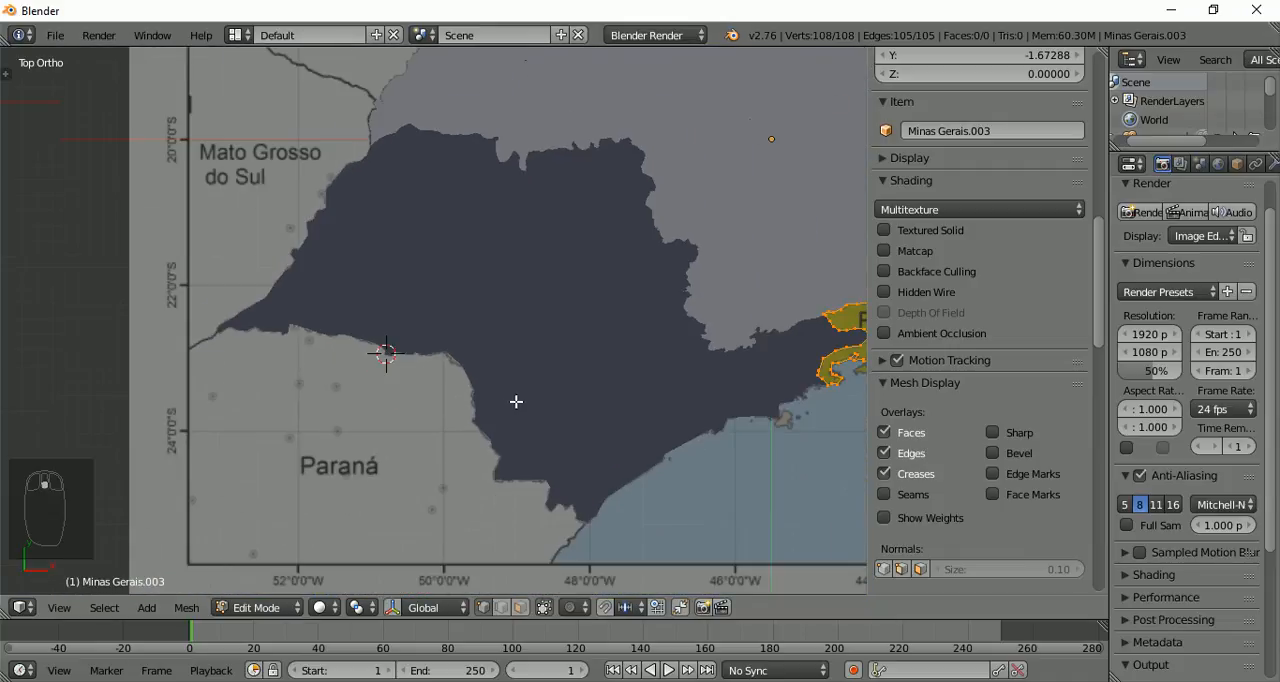
pyautogui.keyDown('shift'); pyautogui.moveTo(572, 390); pyautogui.dragTo(189, 465, button='middle'); pyautogui.keyUp('shift')
pyautogui.scroll(5, 414, 427)
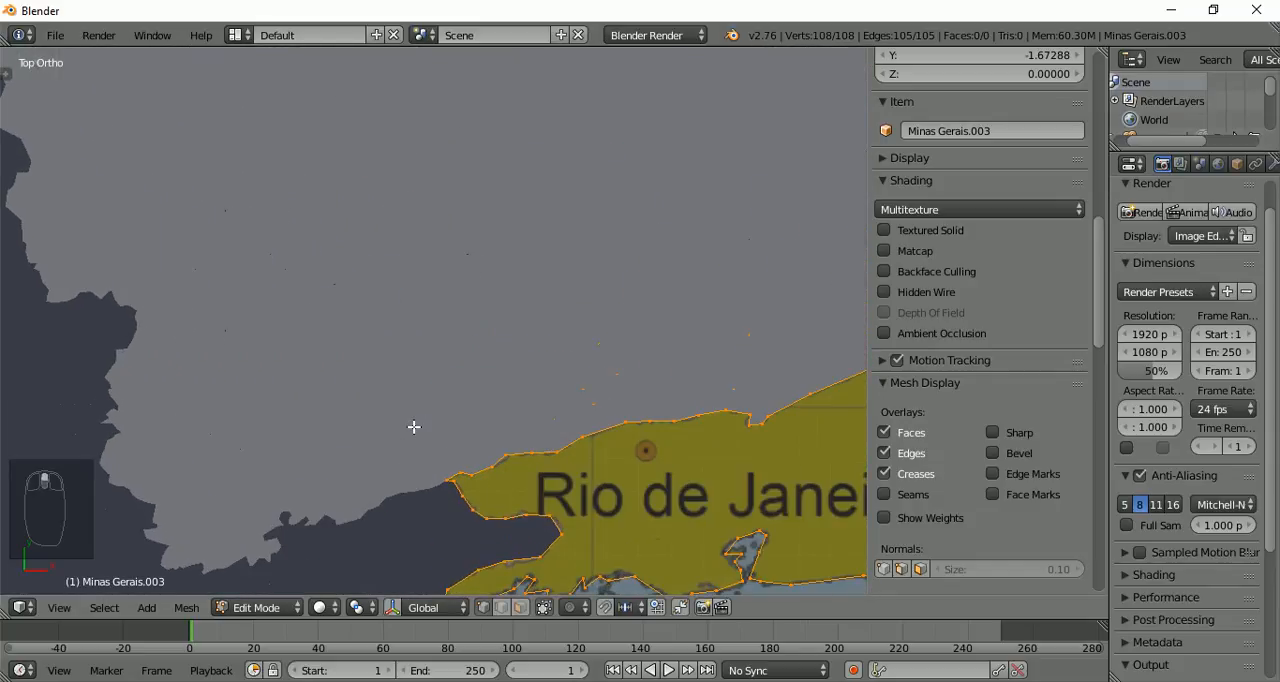
pyautogui.keyDown('shift'); pyautogui.moveTo(414, 427); pyautogui.dragTo(419, 160, button='middle'); pyautogui.keyUp('shift')
pyautogui.scroll(3, 429, 163)
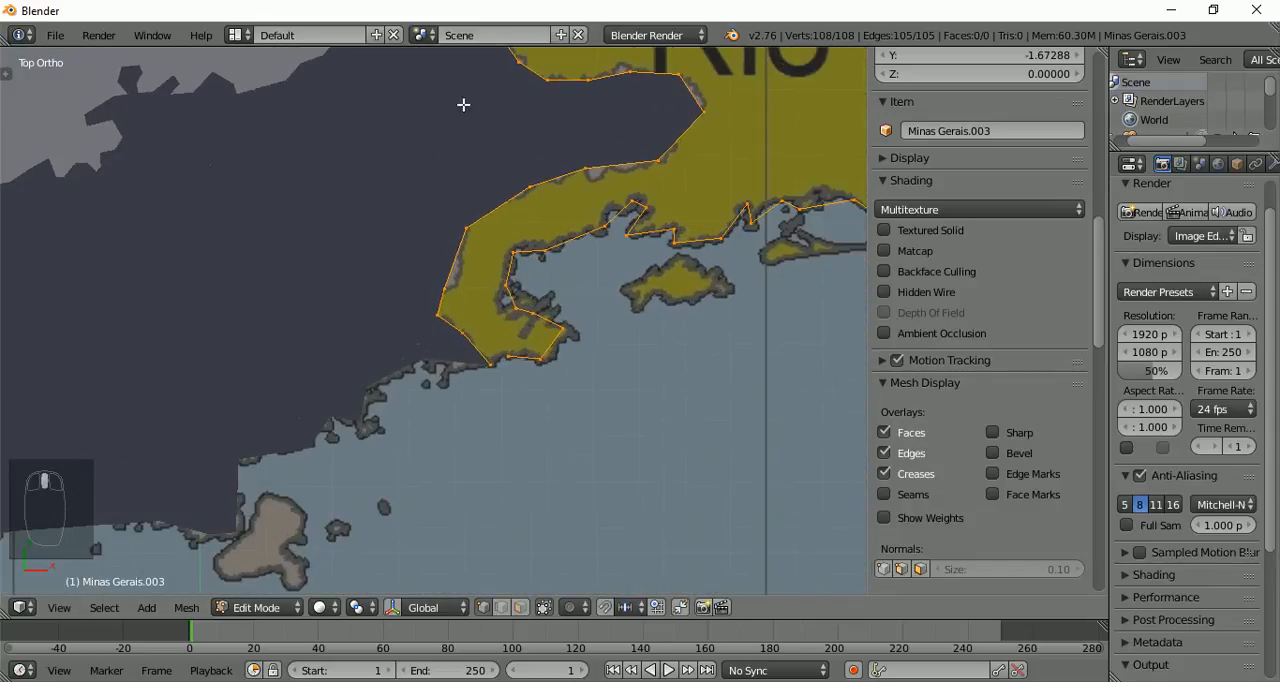
pyautogui.scroll(6, 471, 357)
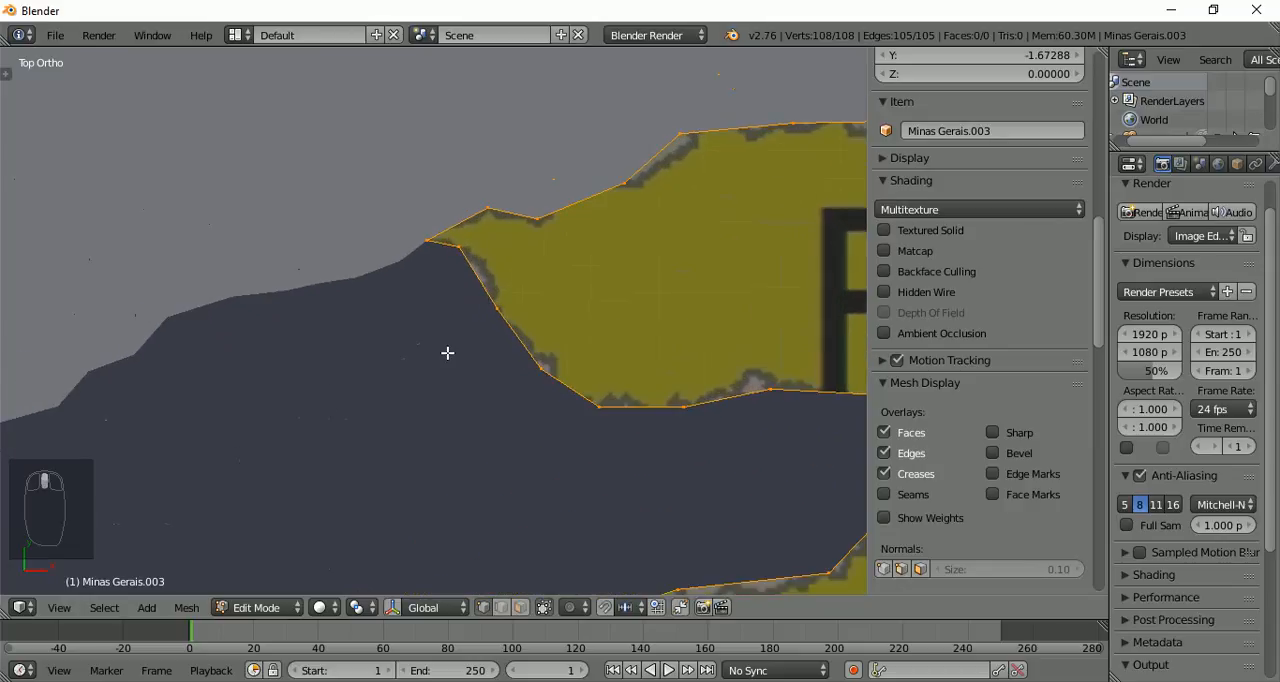
pyautogui.scroll(3, 447, 353)
pyautogui.scroll(2, 452, 340)
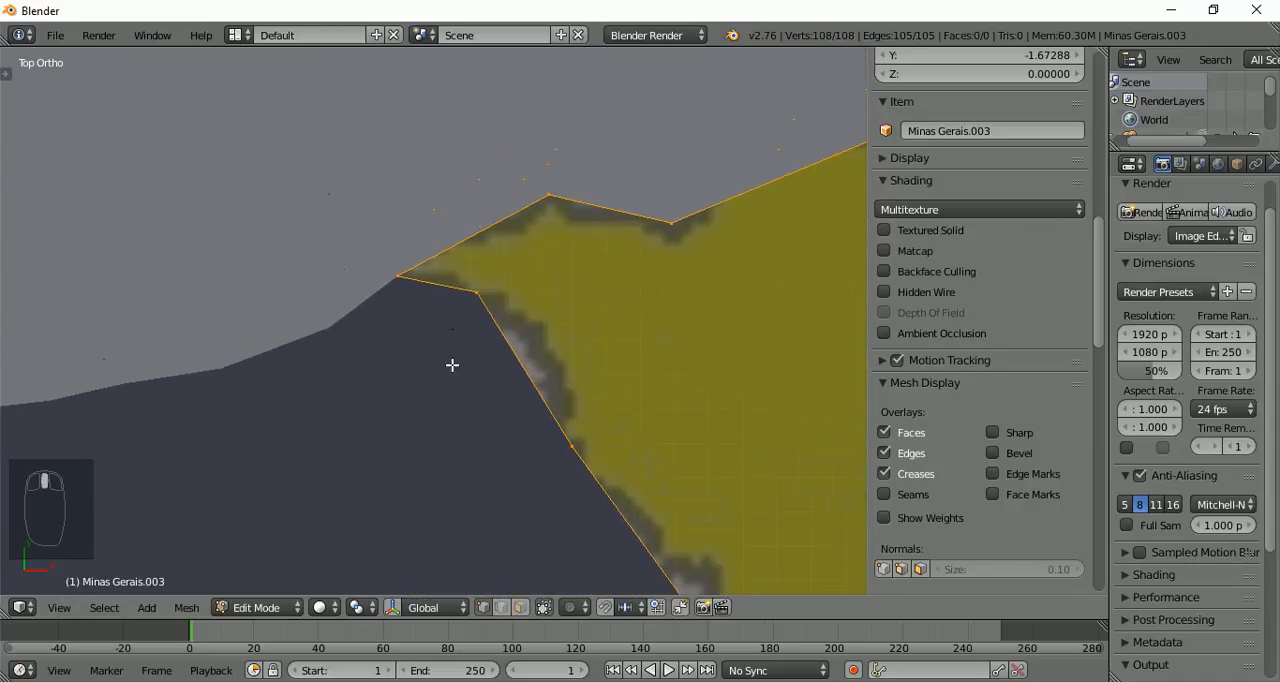
pyautogui.keyDown('shift'); pyautogui.moveTo(452, 365); pyautogui.dragTo(443, 394, button='middle'); pyautogui.keyUp('shift')
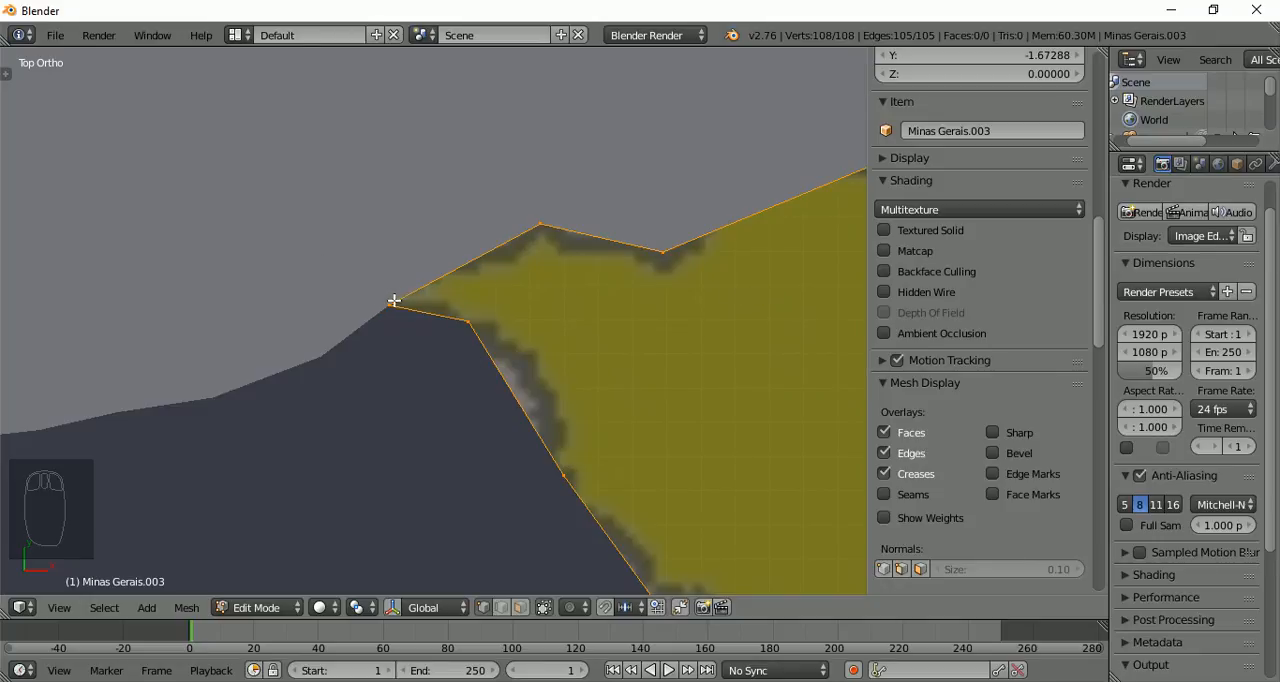
pyautogui.scroll(4, 386, 306)
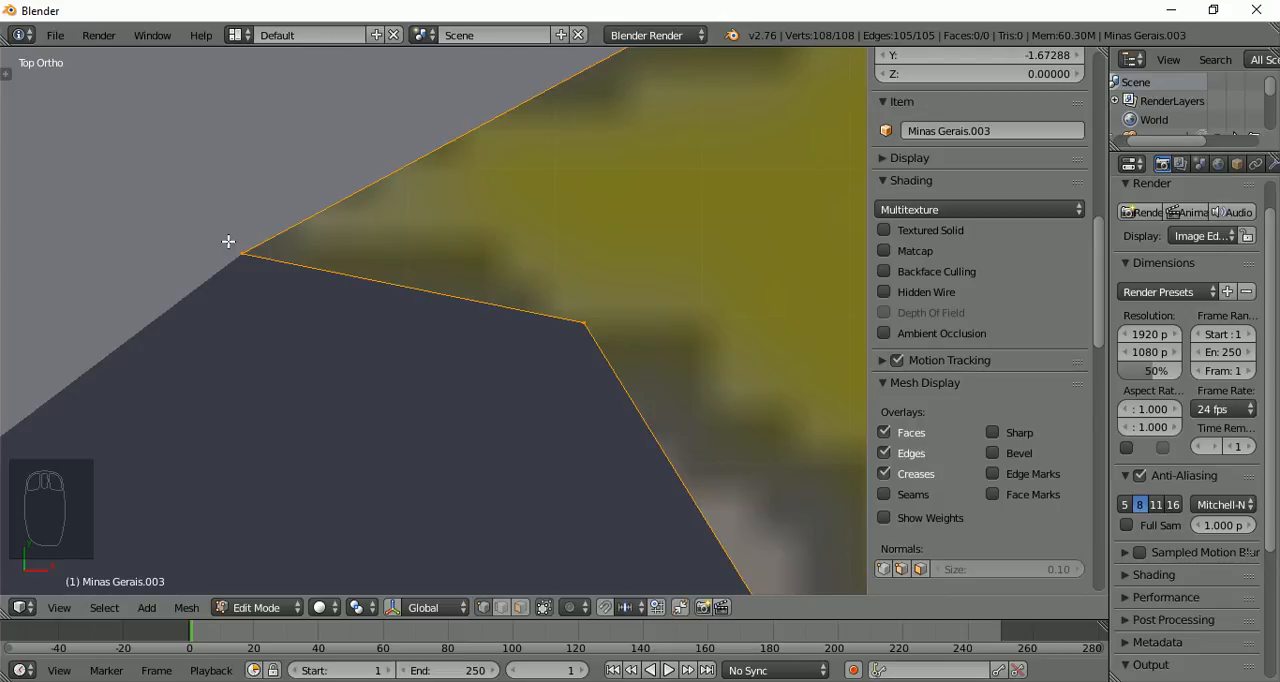
pyautogui.scroll(-4, 222, 236)
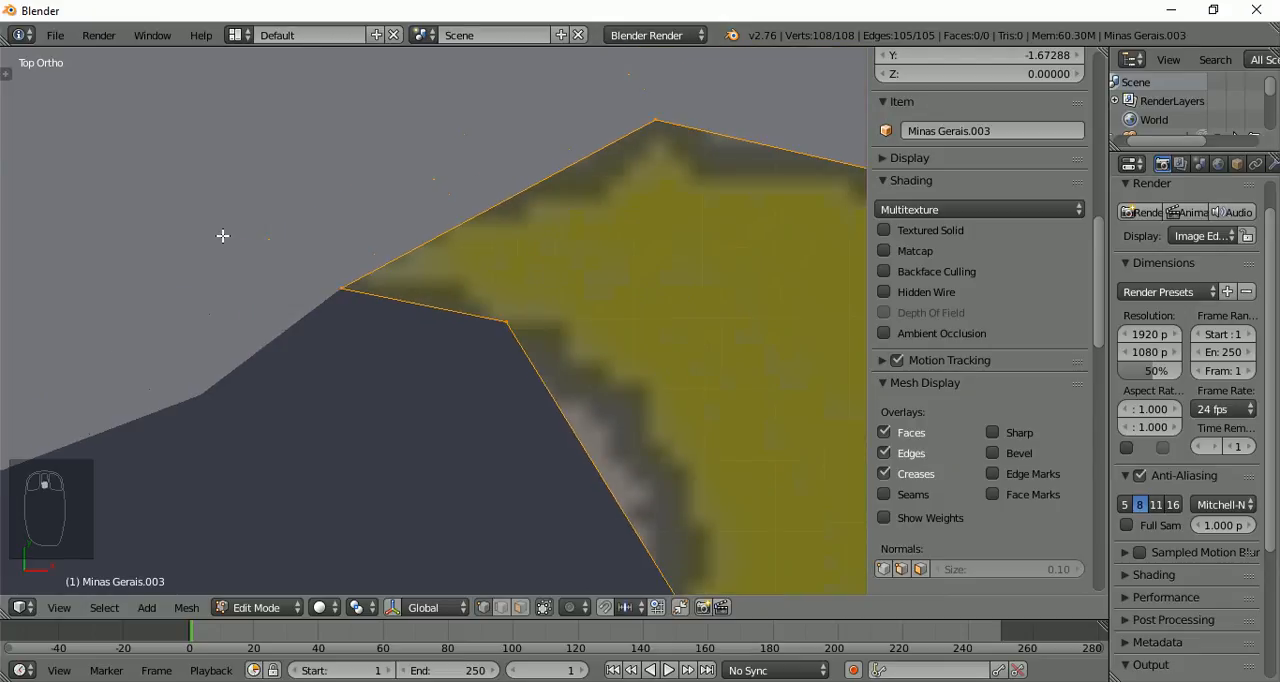
pyautogui.scroll(-8, 222, 236)
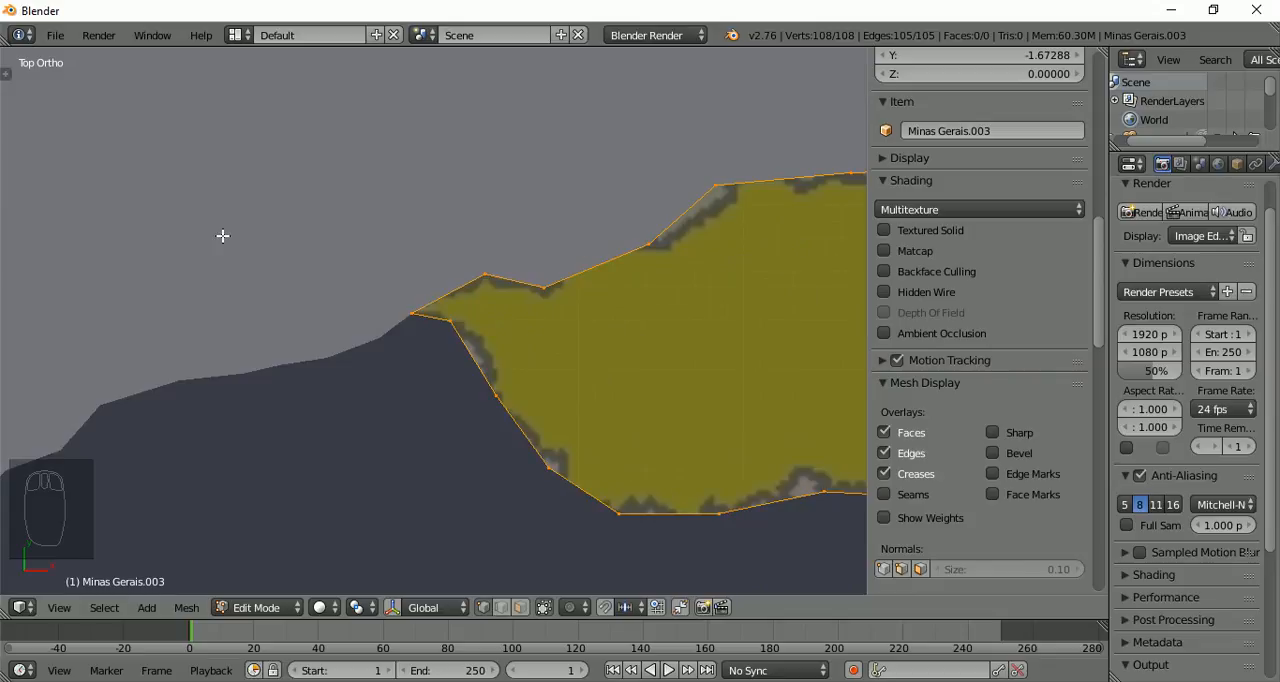
pyautogui.scroll(2, 263, 220)
pyautogui.scroll(2, 526, 237)
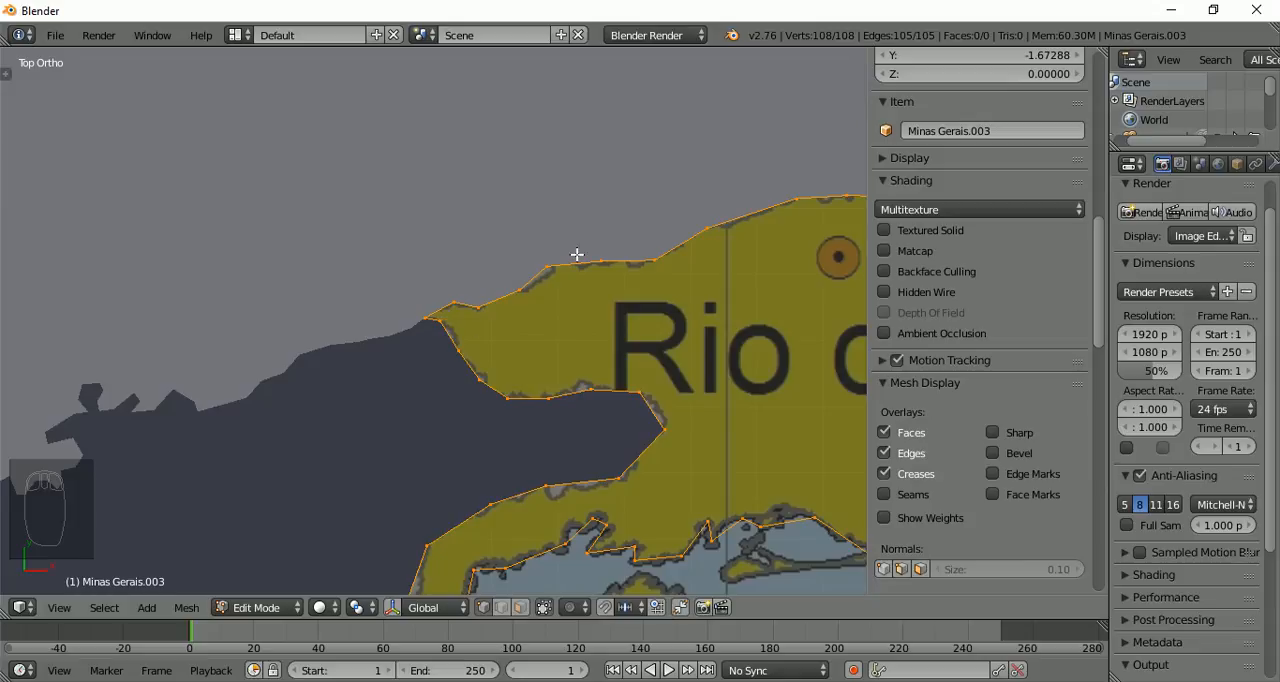
pyautogui.keyDown('shift'); pyautogui.moveTo(609, 220); pyautogui.dragTo(225, 324, button='middle'); pyautogui.keyUp('shift')
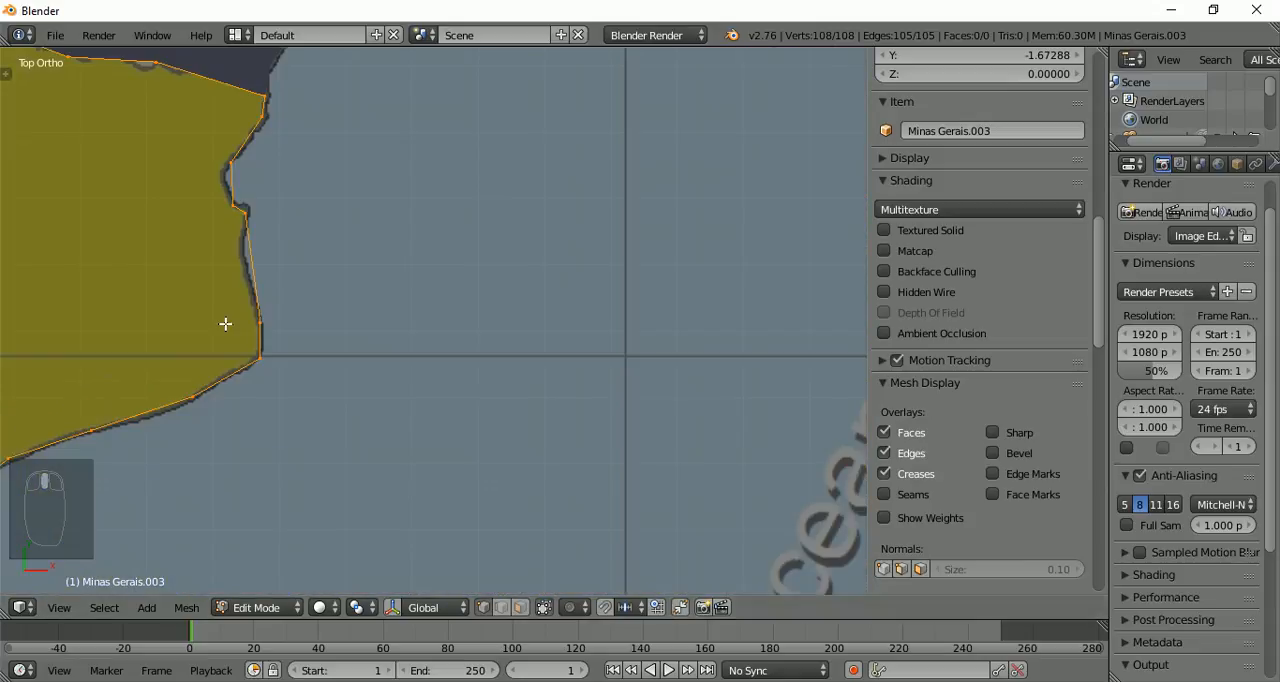
pyautogui.keyDown('shift'); pyautogui.moveTo(214, 149); pyautogui.dragTo(706, 486, button='middle'); pyautogui.keyUp('shift')
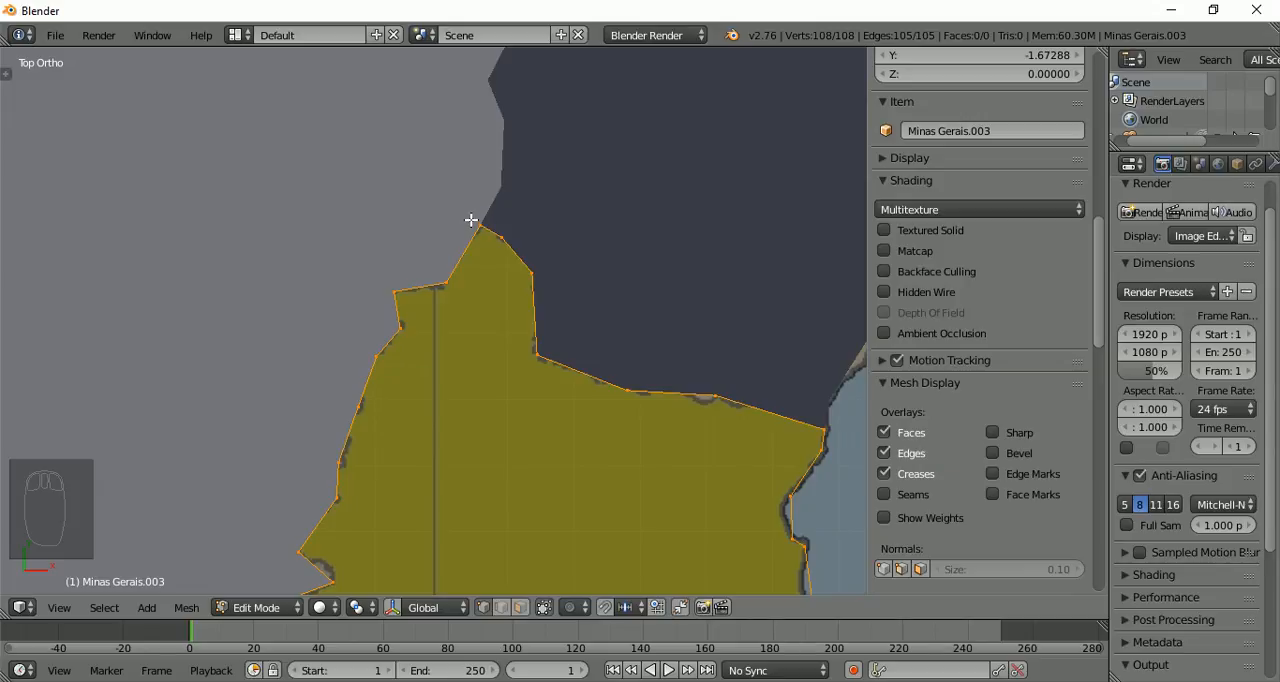
# Remove the doubled vertices from the selected Rio de Janeiro outline and fill it with a single face
pyautogui.press('w')
pyautogui.press('w')
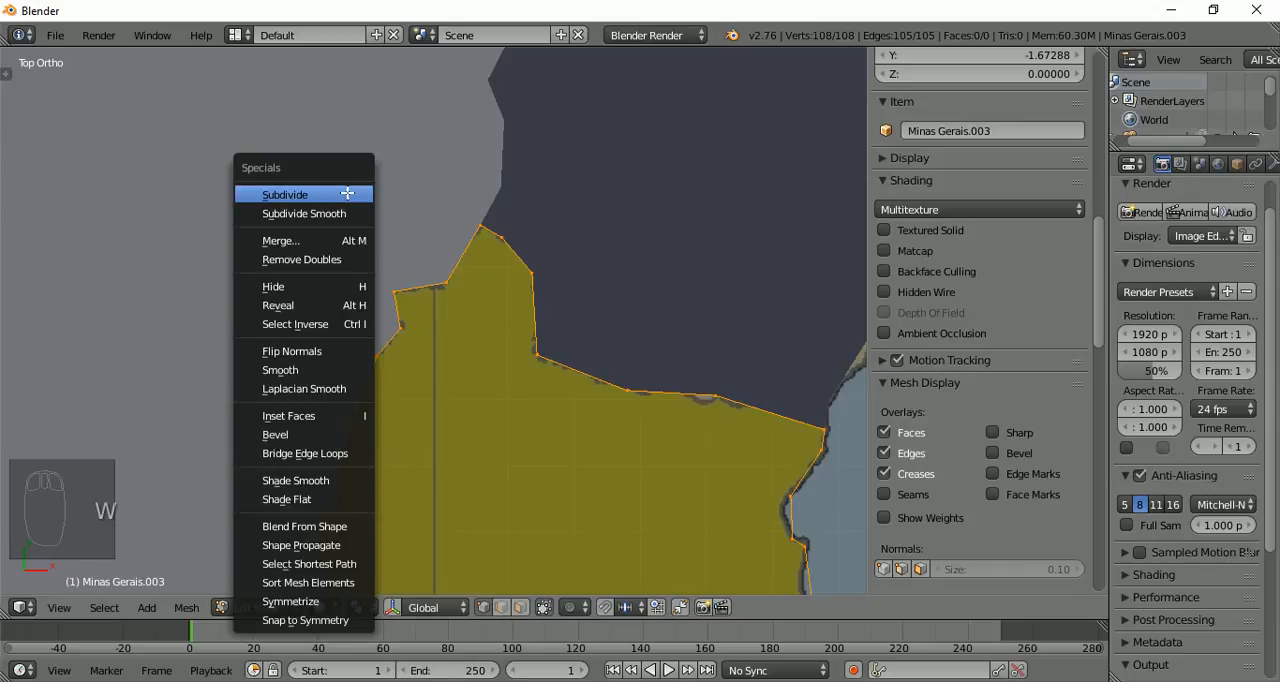
pyautogui.click(310, 259)
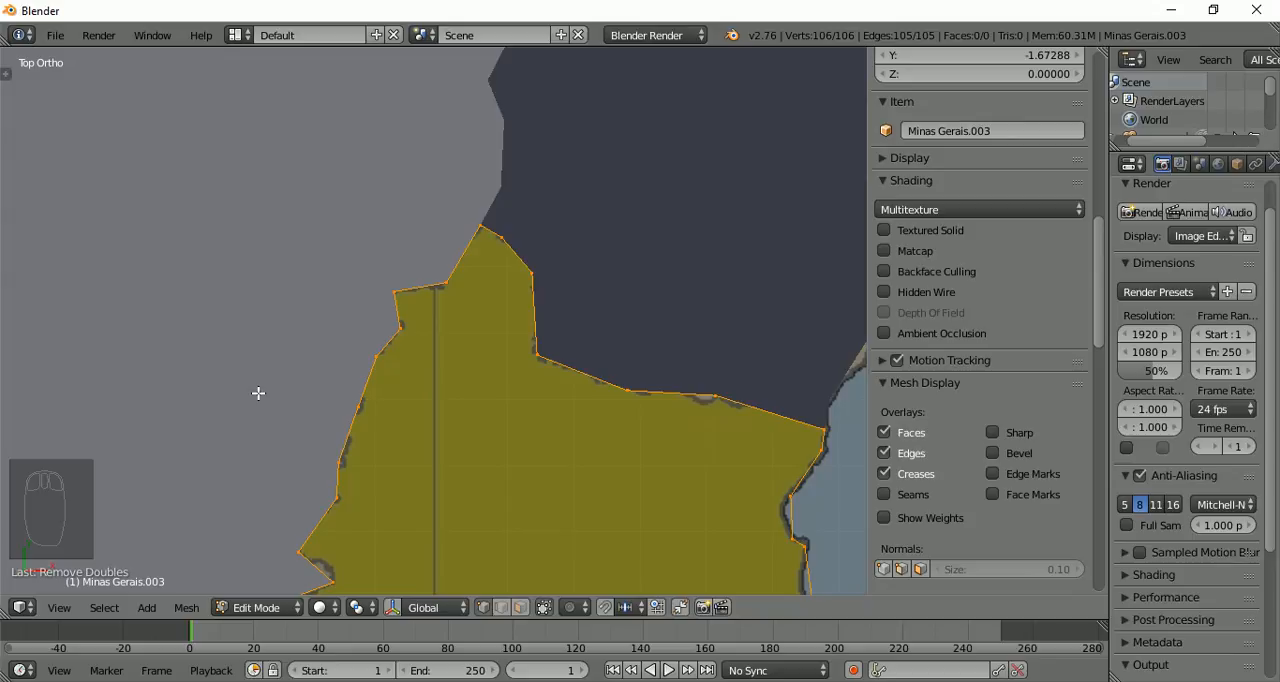
pyautogui.scroll(-5, 518, 310)
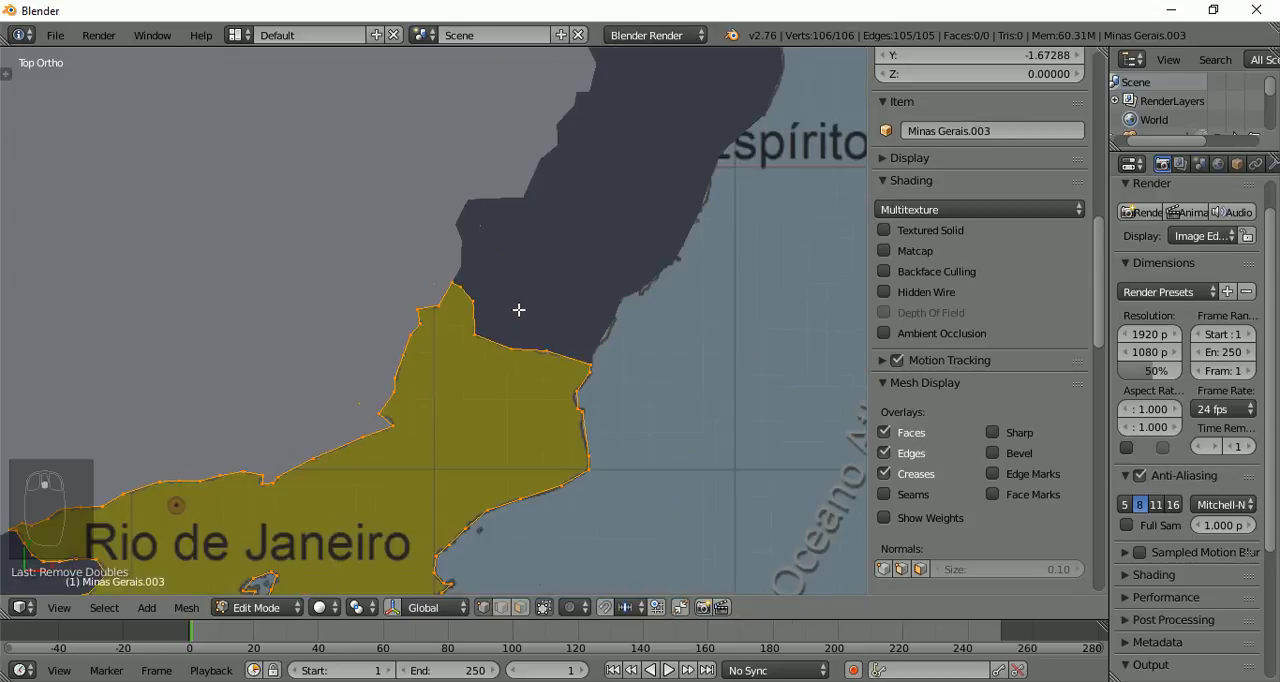
pyautogui.press('f')
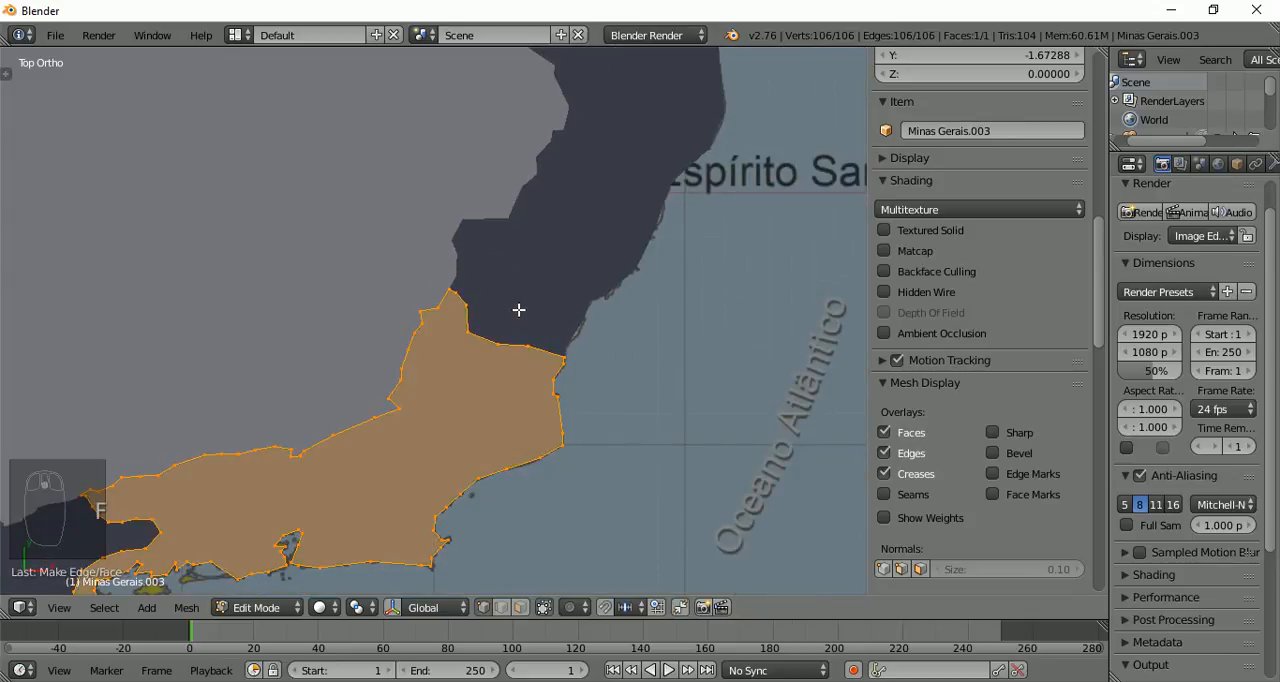
pyautogui.scroll(-2, 518, 310)
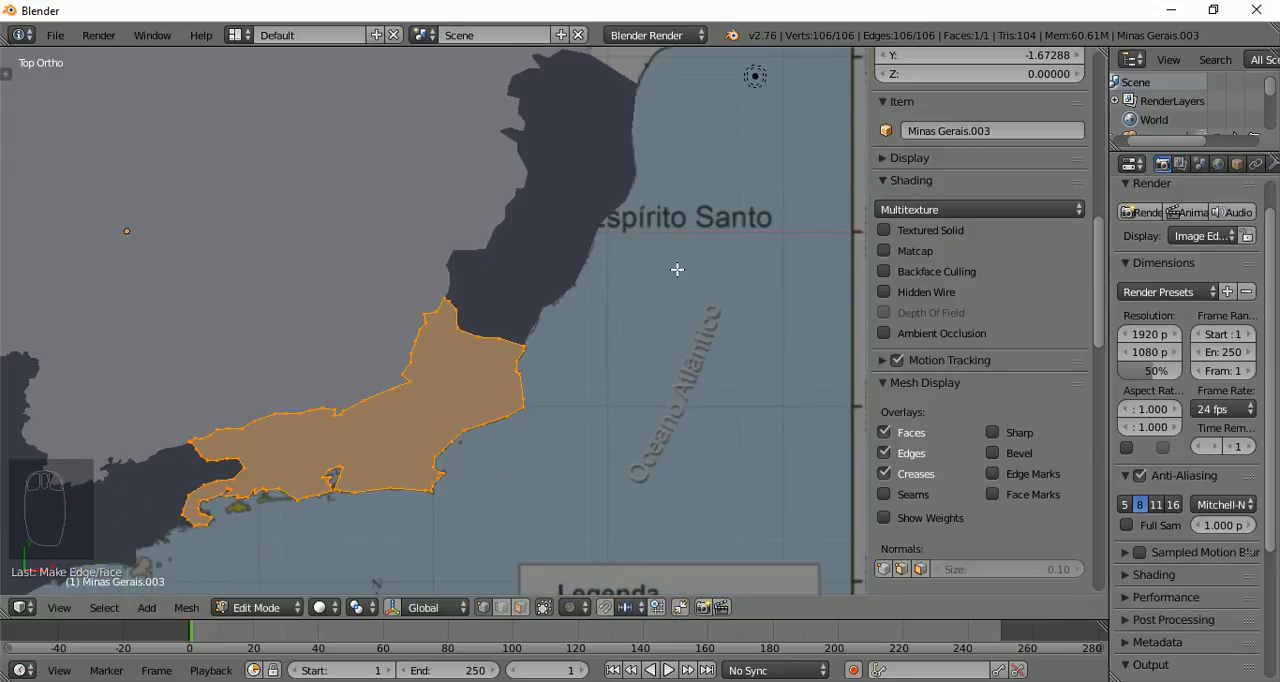
pyautogui.scroll(-2, 677, 269)
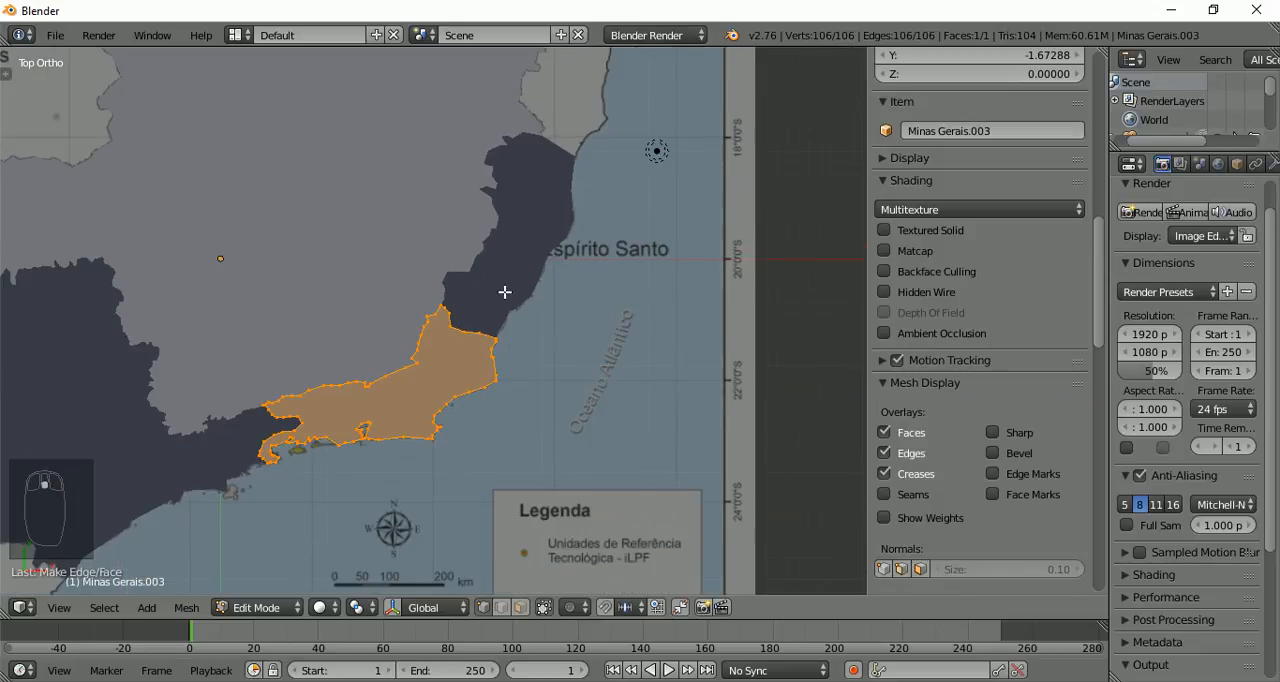
# Extrude the filled Rio de Janeiro face upward by 0.2 and finish editing the object
pyautogui.keyDown('shift'); pyautogui.moveTo(291, 306); pyautogui.dragTo(516, 271, button='middle'); pyautogui.keyUp('shift')
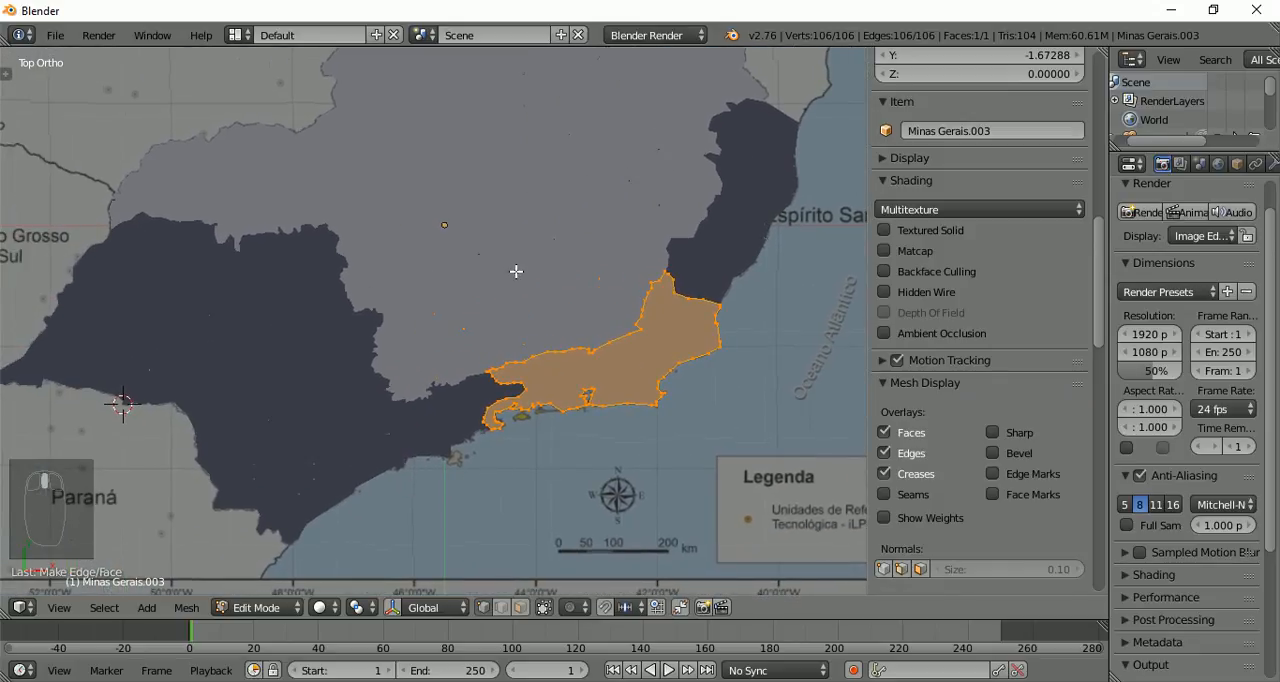
pyautogui.scroll(-2, 516, 271)
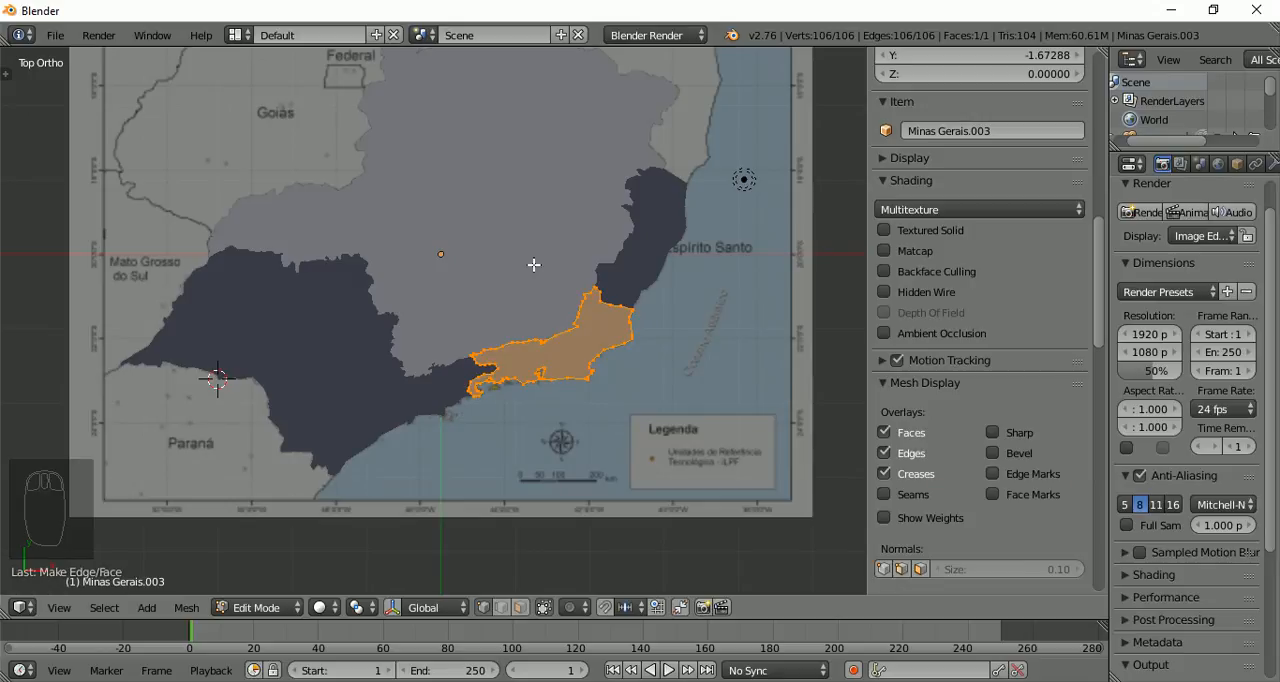
pyautogui.moveTo(772, 458); pyautogui.dragTo(716, 343, button='middle')
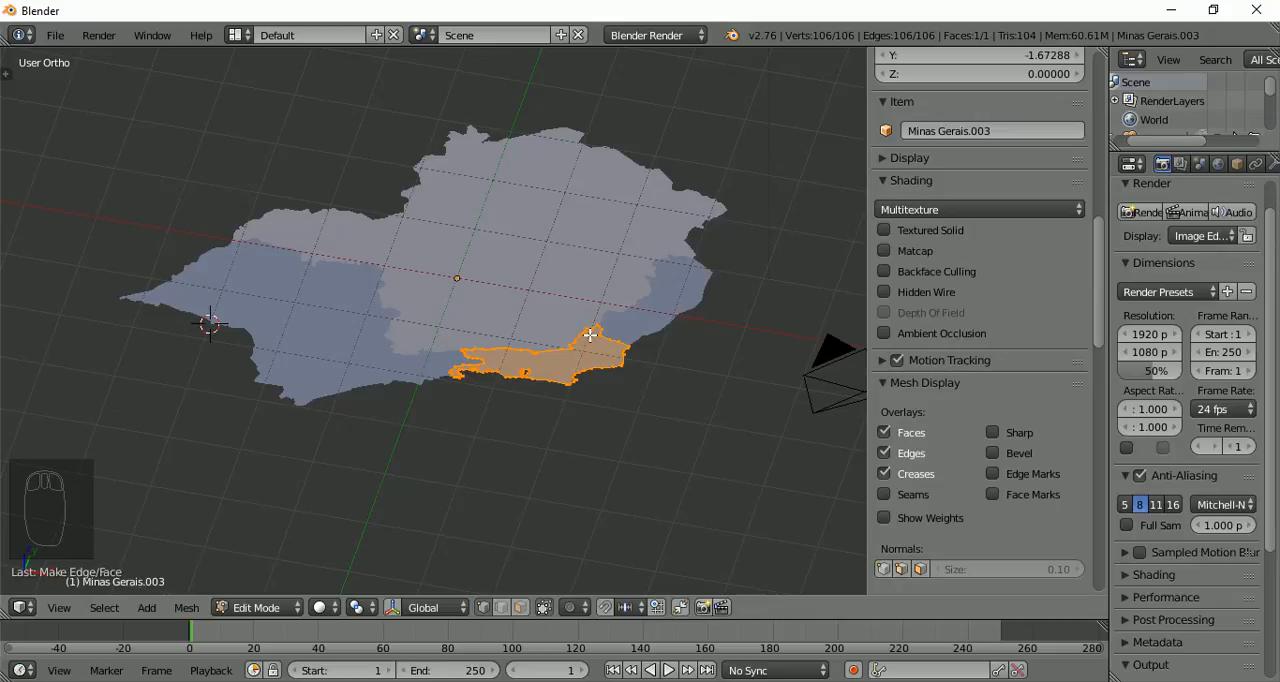
pyautogui.press('e')
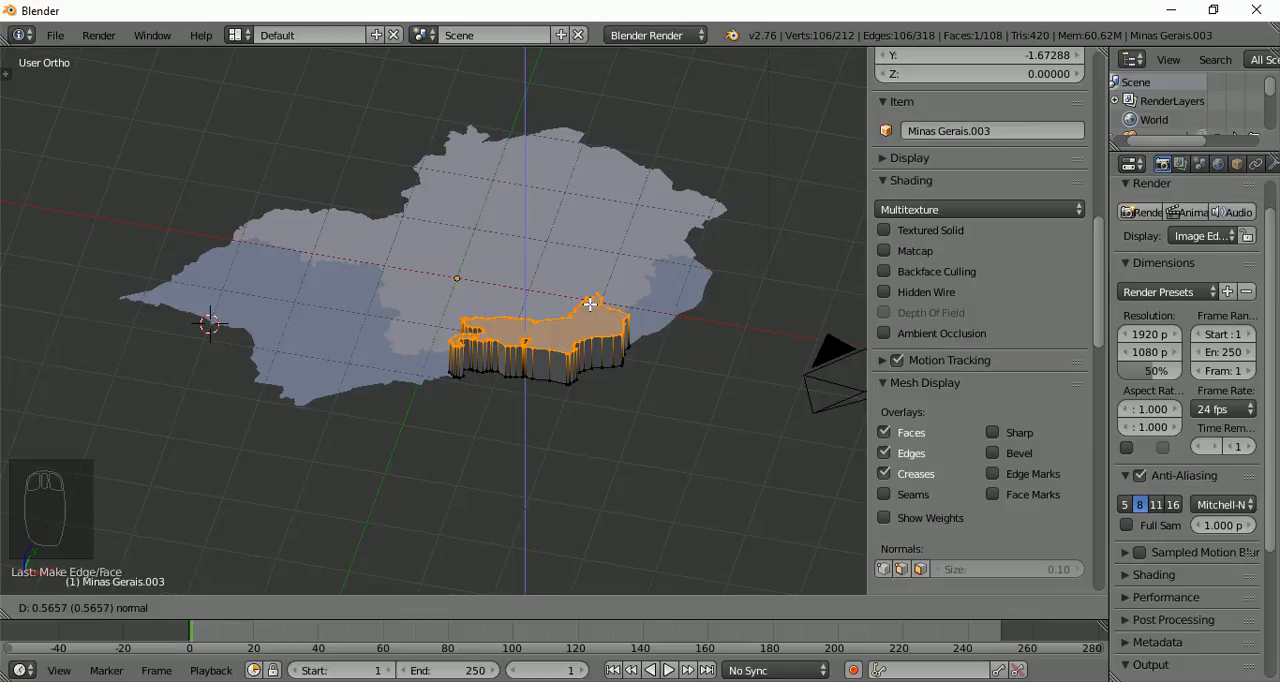
pyautogui.write('0.')
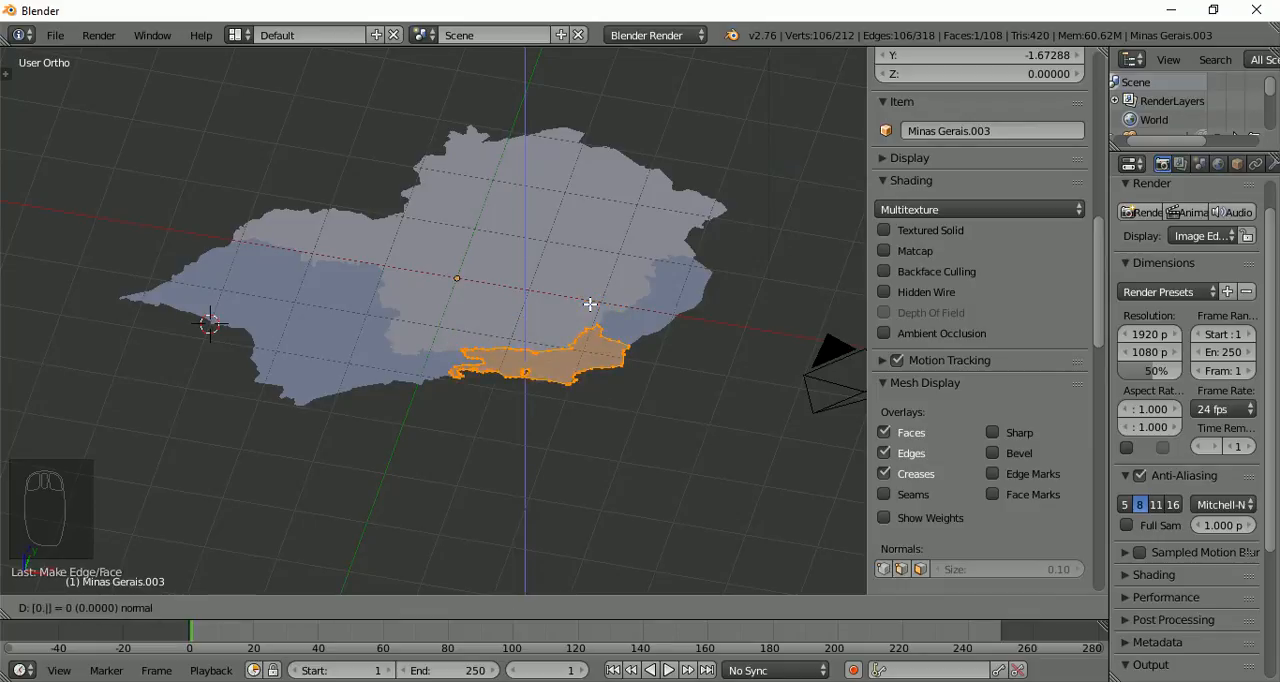
pyautogui.write('1')
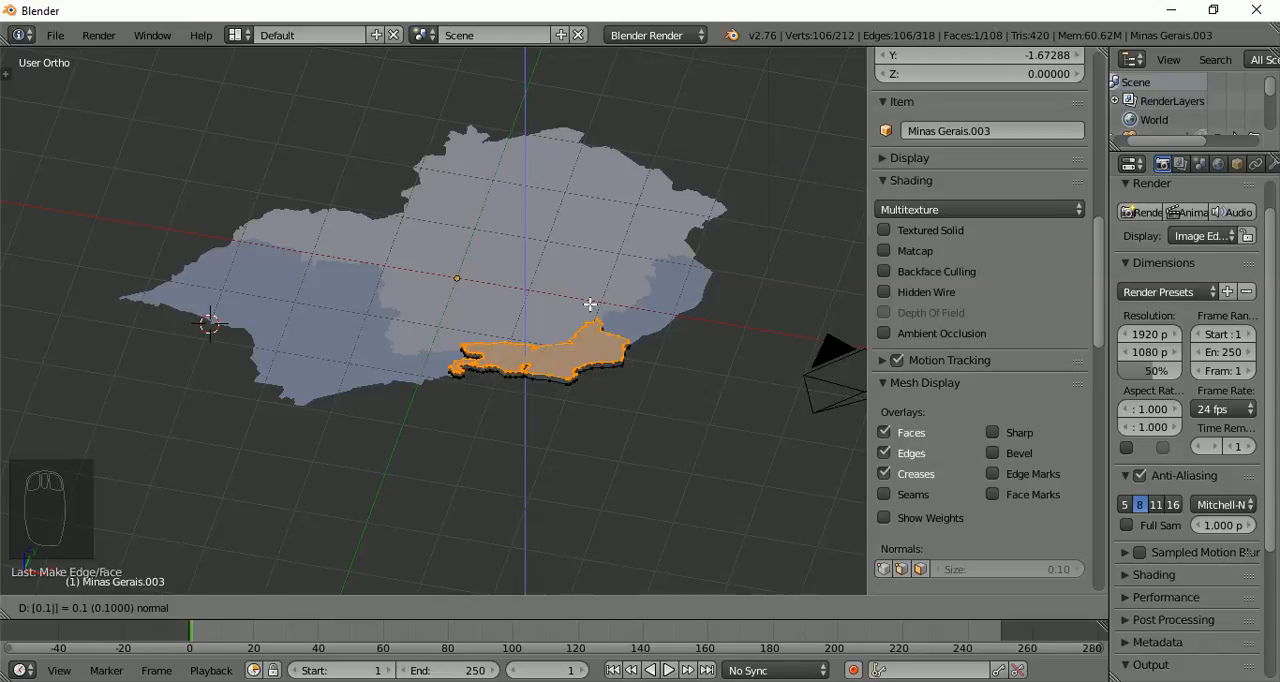
pyautogui.press('BackSpace')
pyautogui.press('BackSpace')
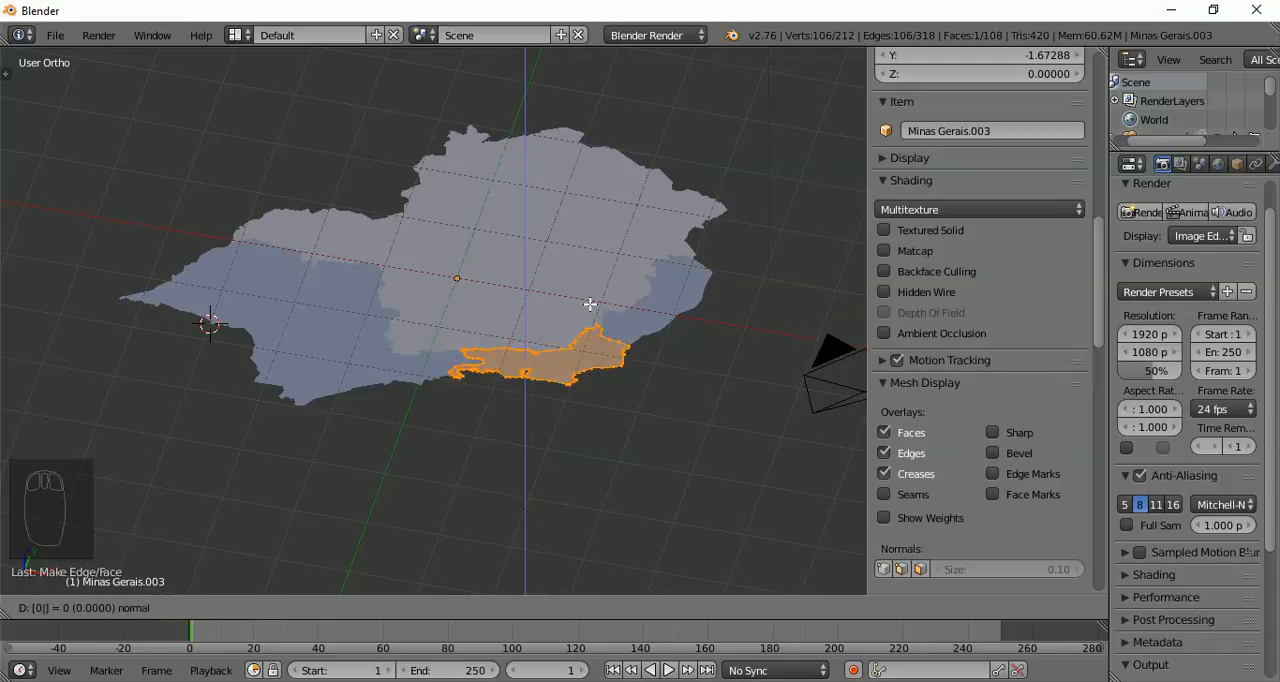
pyautogui.press('BackSpace')
pyautogui.write('.2')
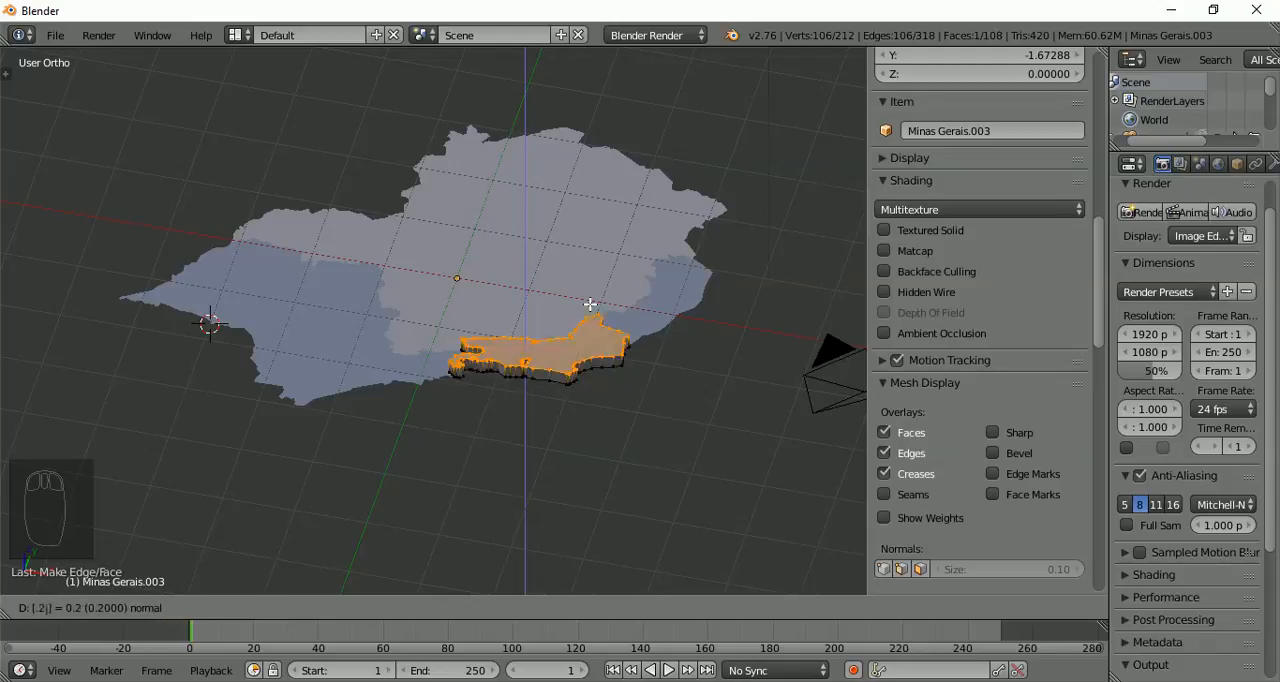
pyautogui.press('Return')
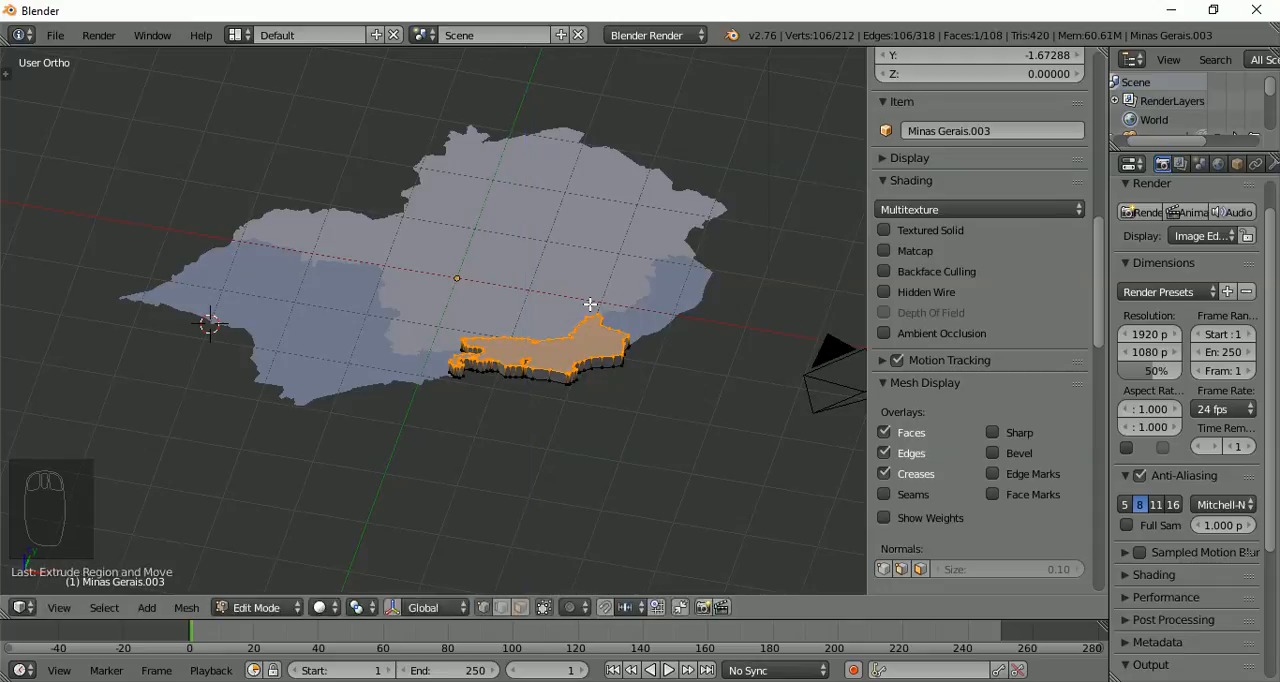
pyautogui.scroll(4, 492, 341)
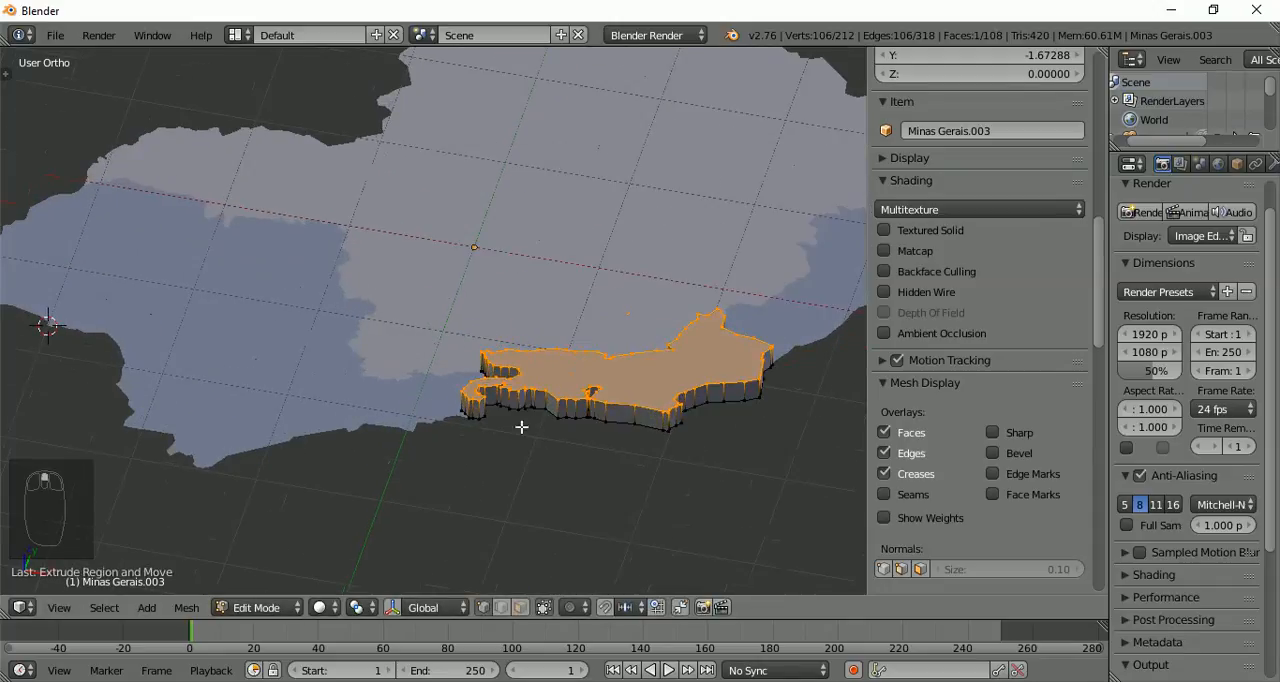
pyautogui.moveTo(521, 427); pyautogui.dragTo(531, 455, button='middle')
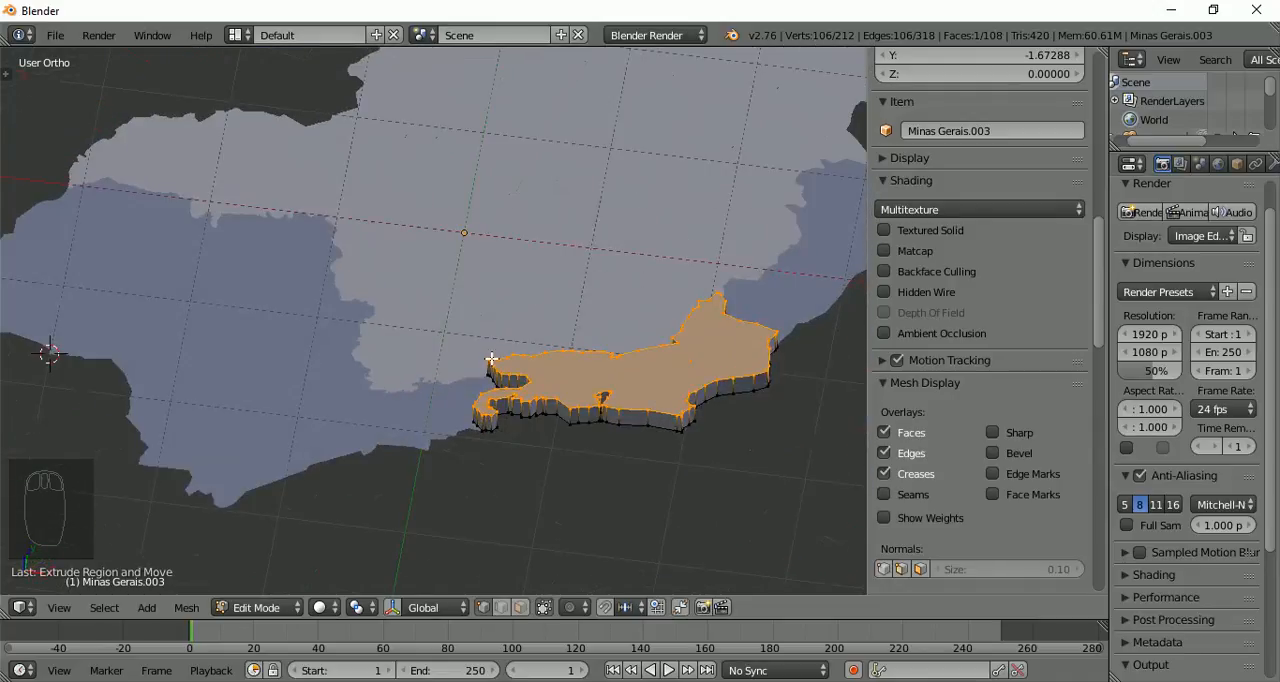
pyautogui.press('Tab')
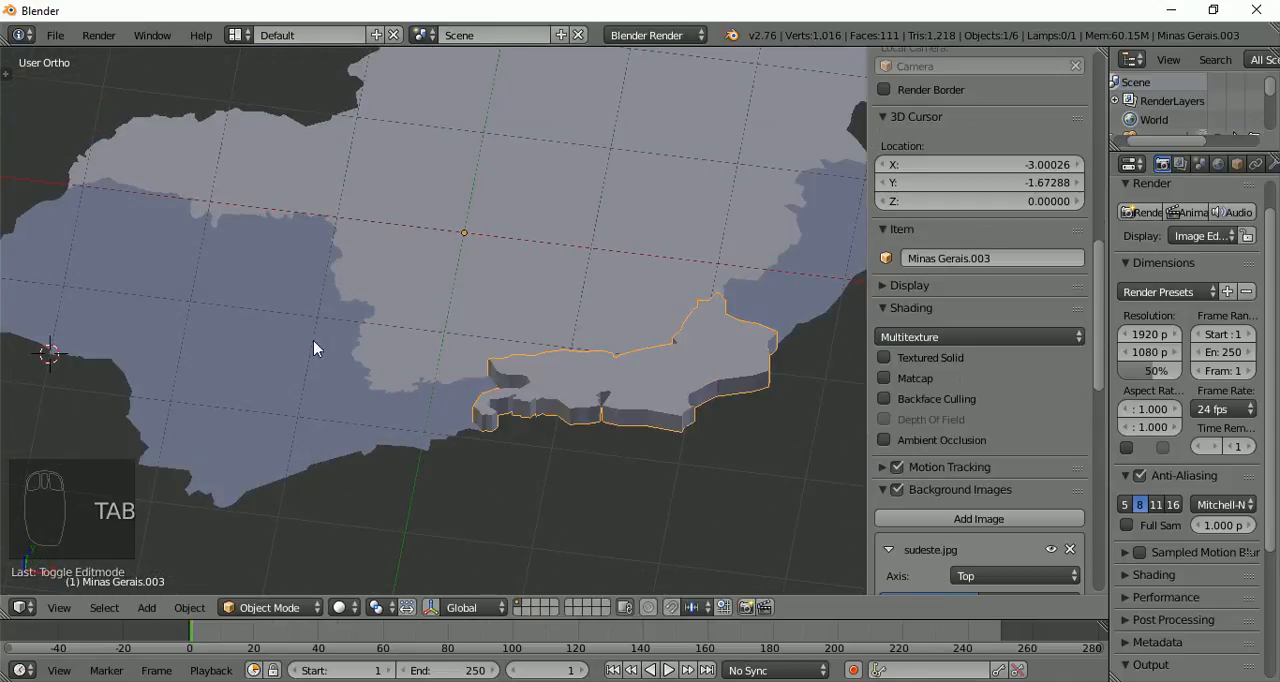
# Select the entire São Paulo face, extrude it 0.2 upward against its normal, and finish editing the object
pyautogui.rightClick(197, 380)
pyautogui.press('Tab')
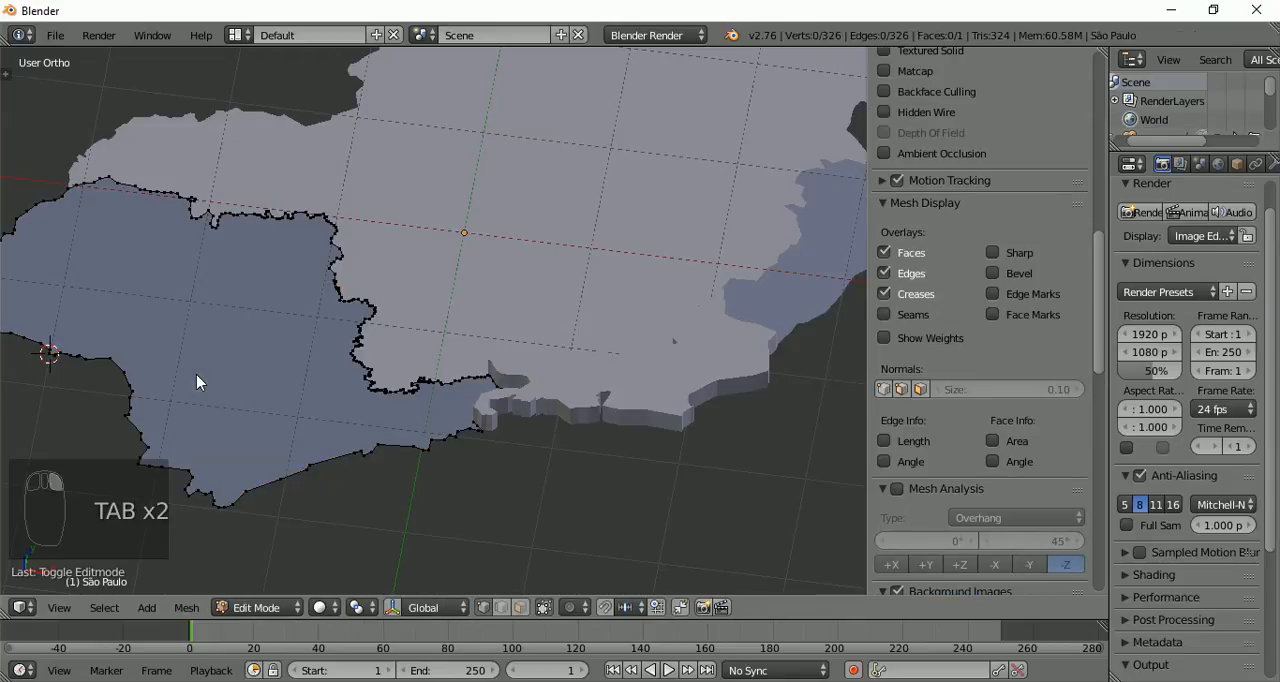
pyautogui.press('a')
pyautogui.press('a')
pyautogui.press('a')
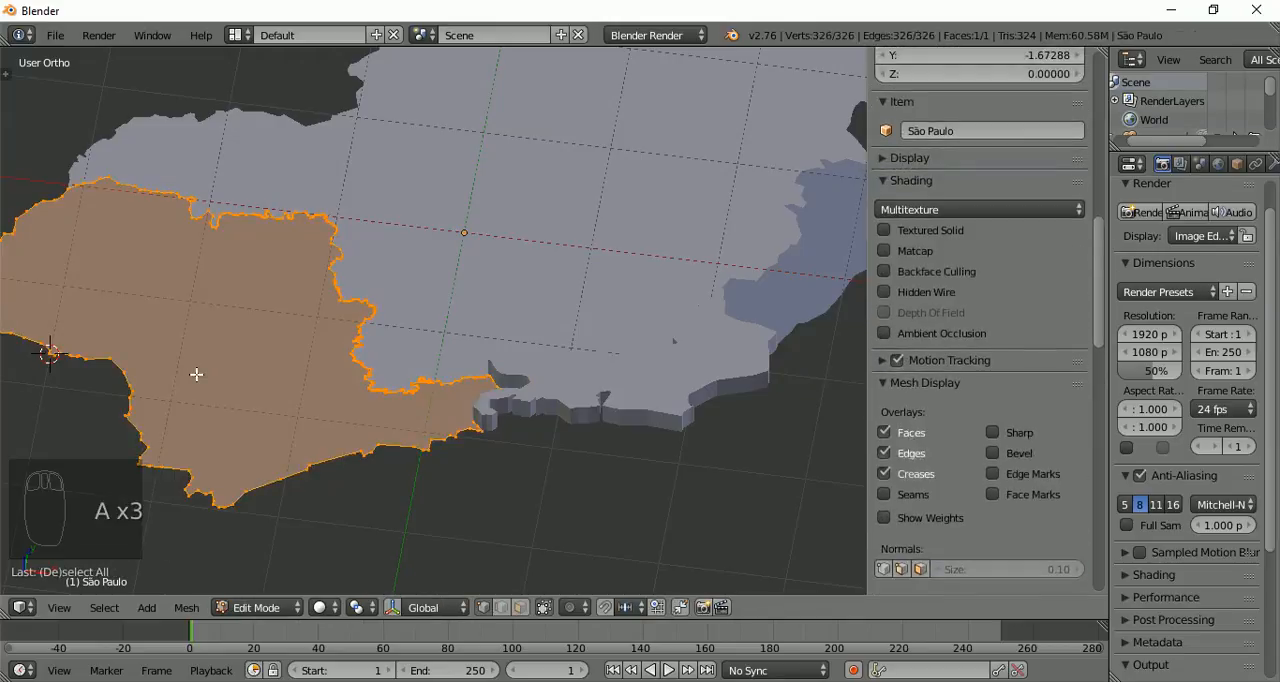
pyautogui.press('e')
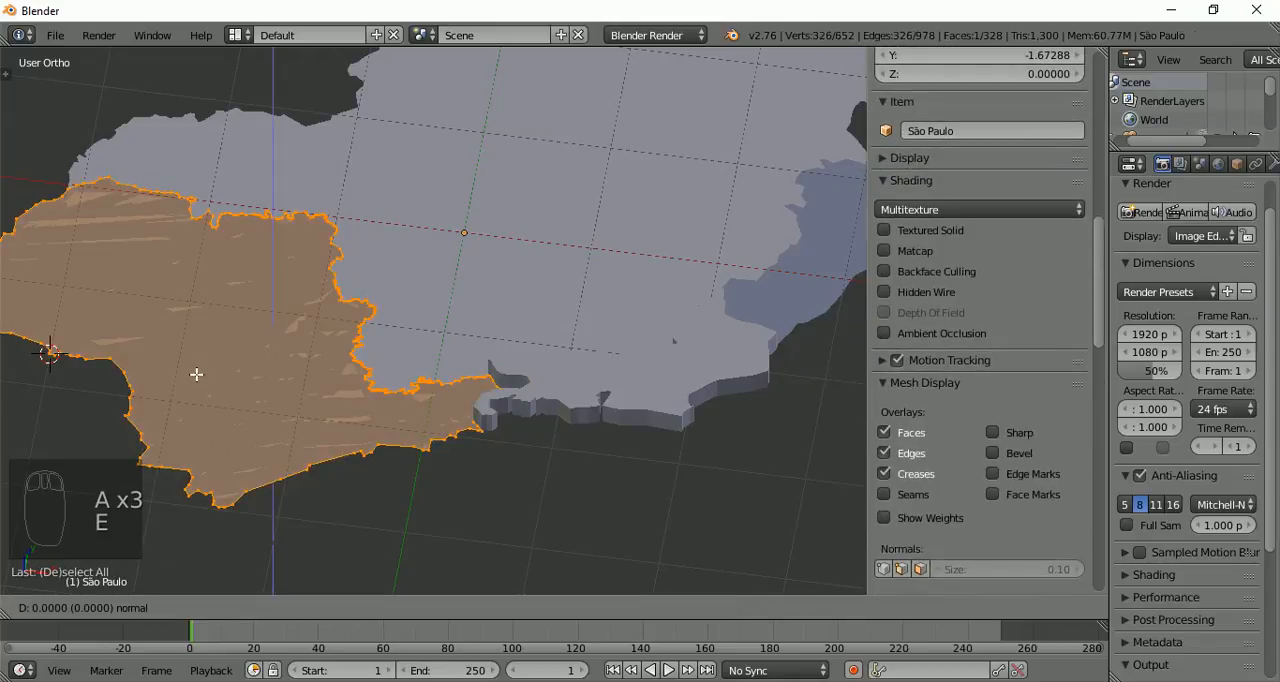
pyautogui.write('.2')
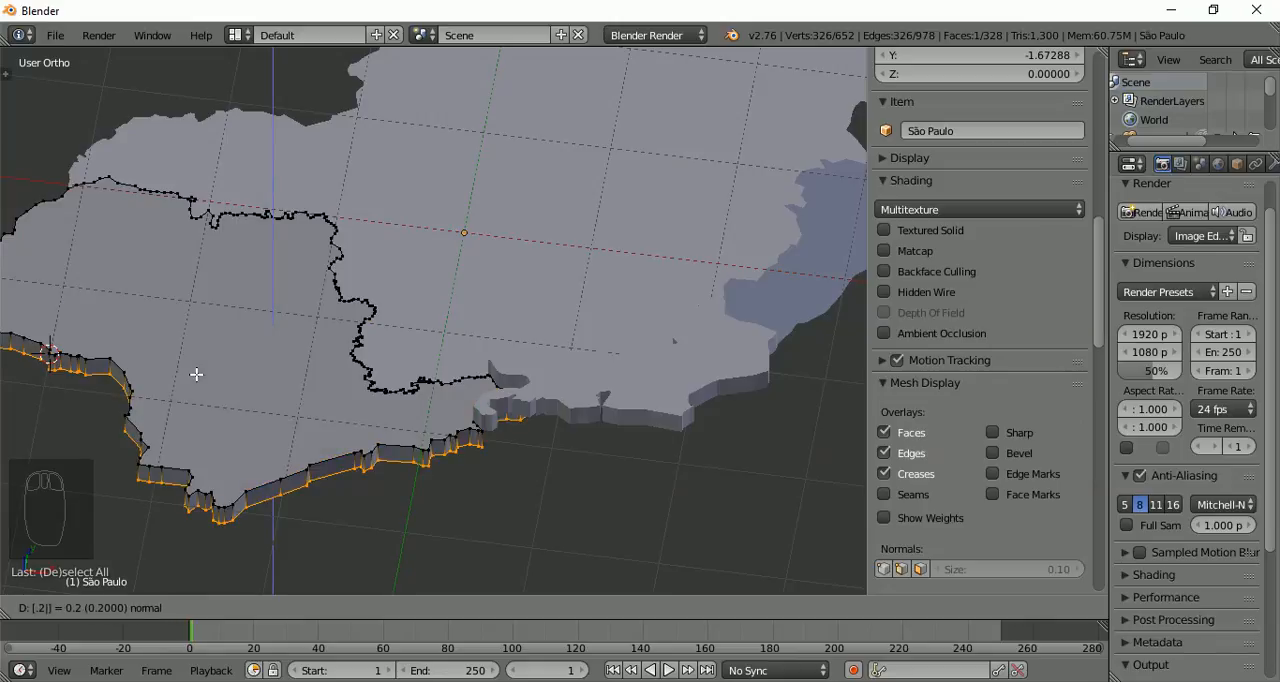
pyautogui.press('Return')
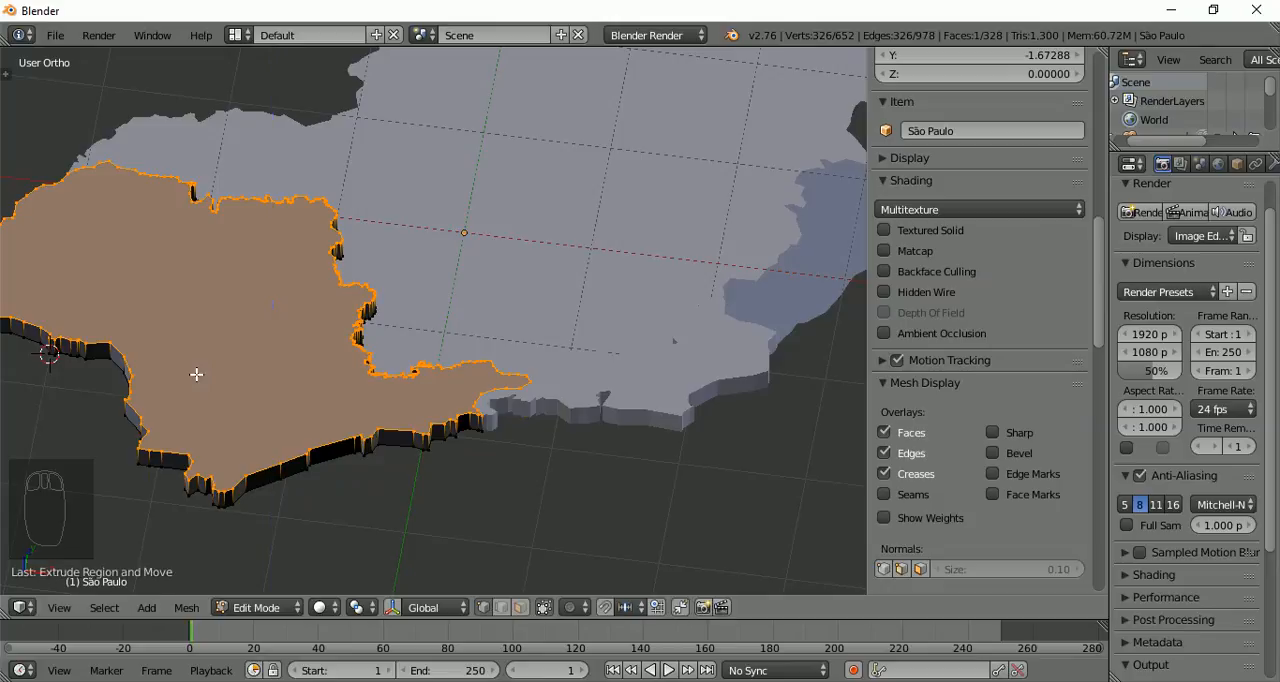
pyautogui.press('Tab')
# Select the whole Espírito Santo face, extrude it by -0.2 along its normal, and finish editing the object
pyautogui.click(805, 281)
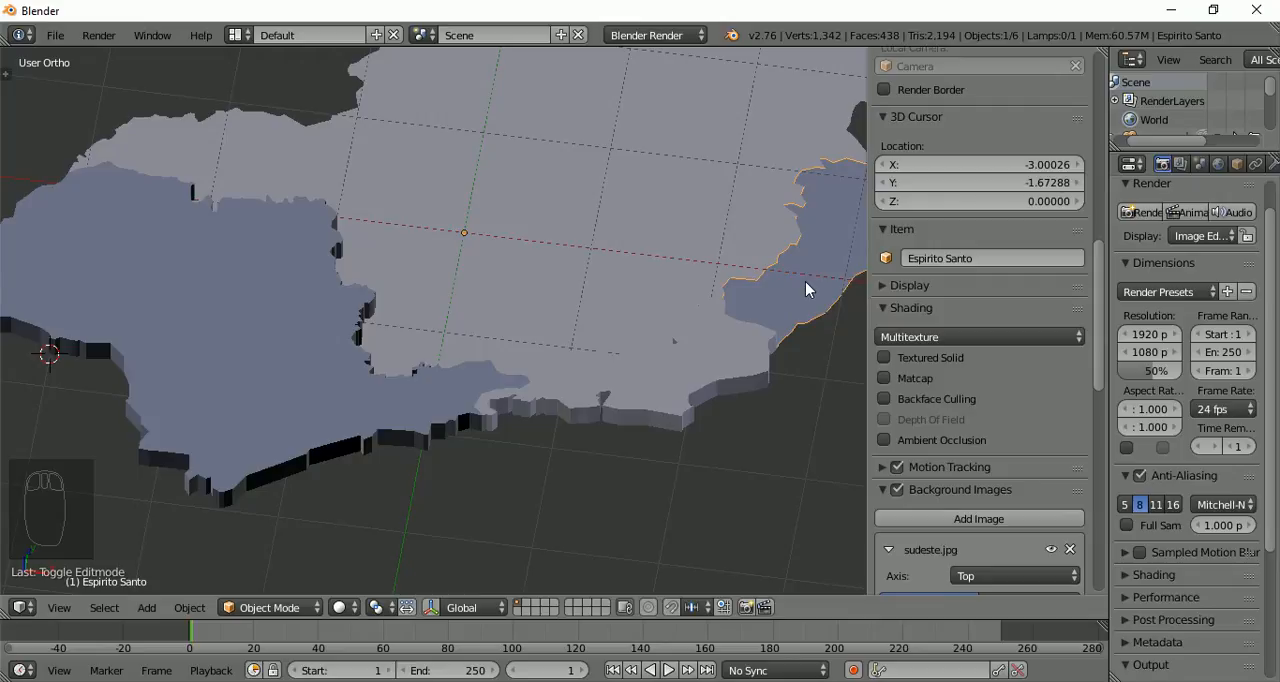
pyautogui.press('Tab')
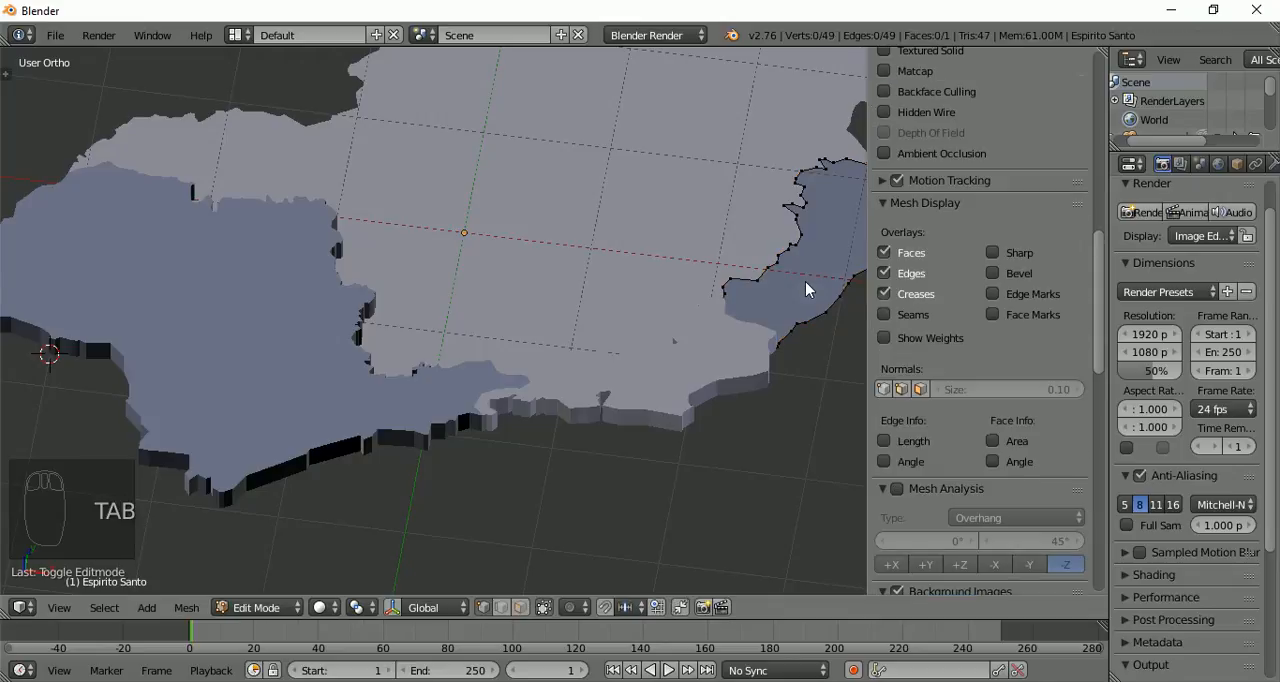
pyautogui.press('e')
pyautogui.press('e')
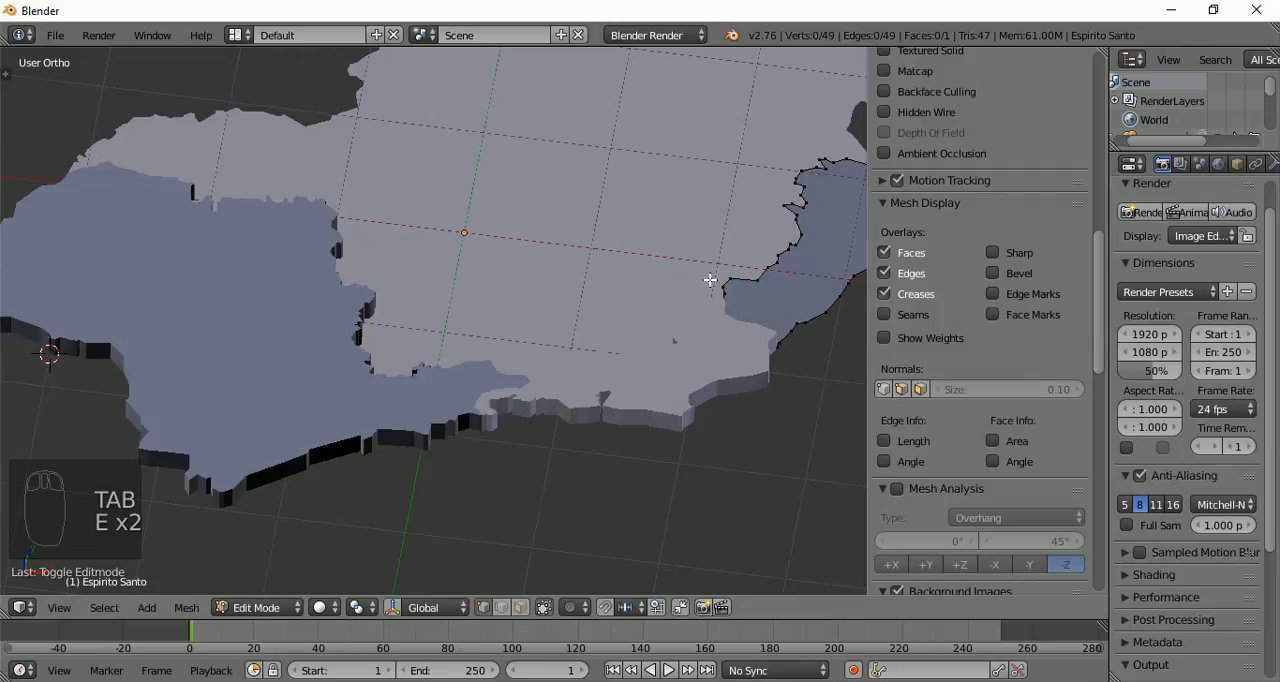
pyautogui.press('a')
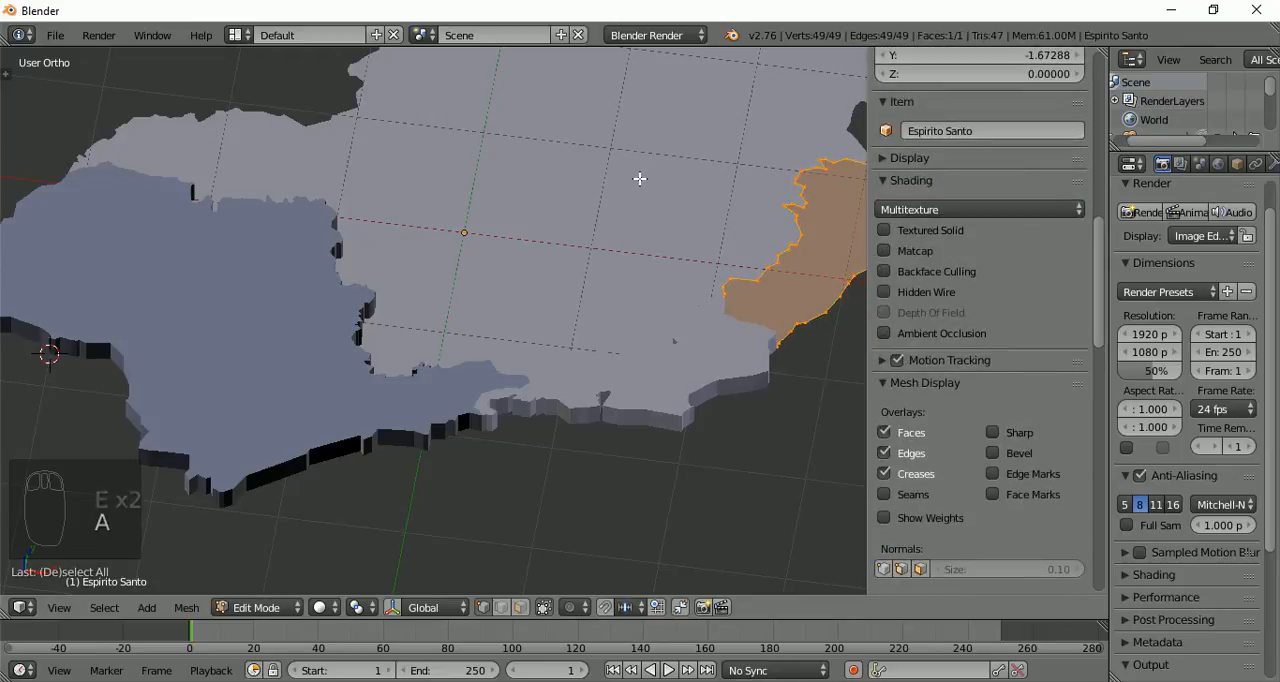
pyautogui.press('e')
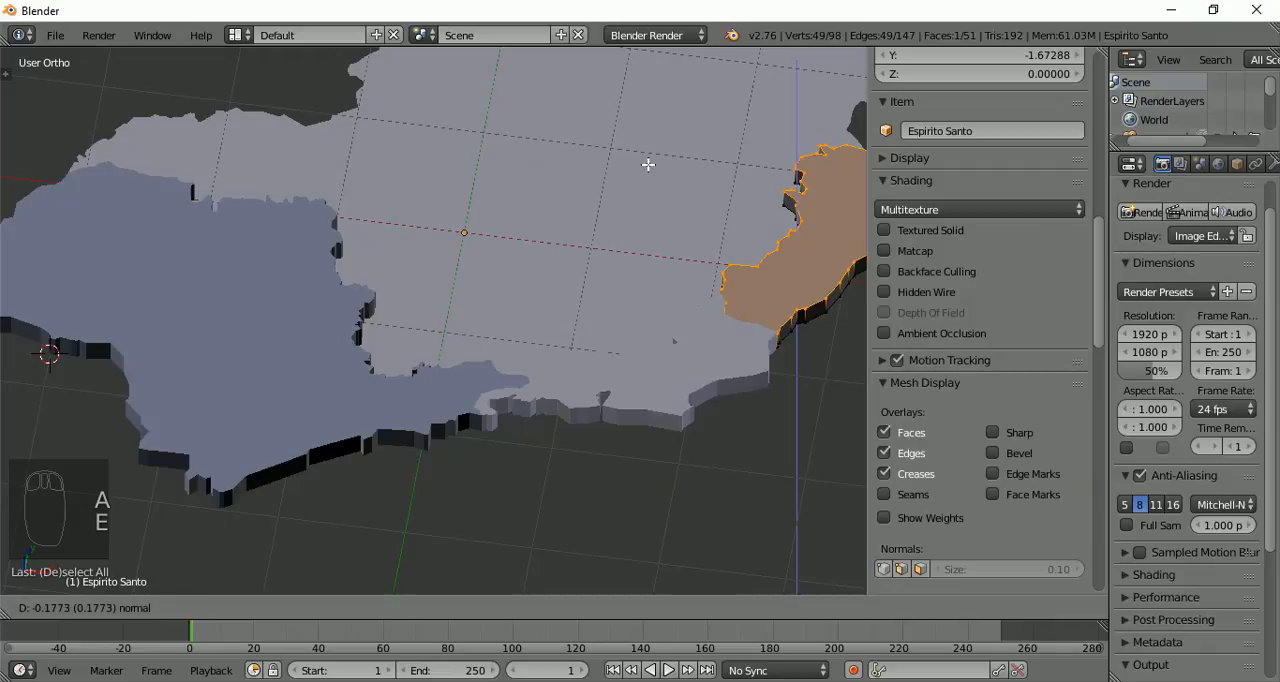
pyautogui.write('.2')
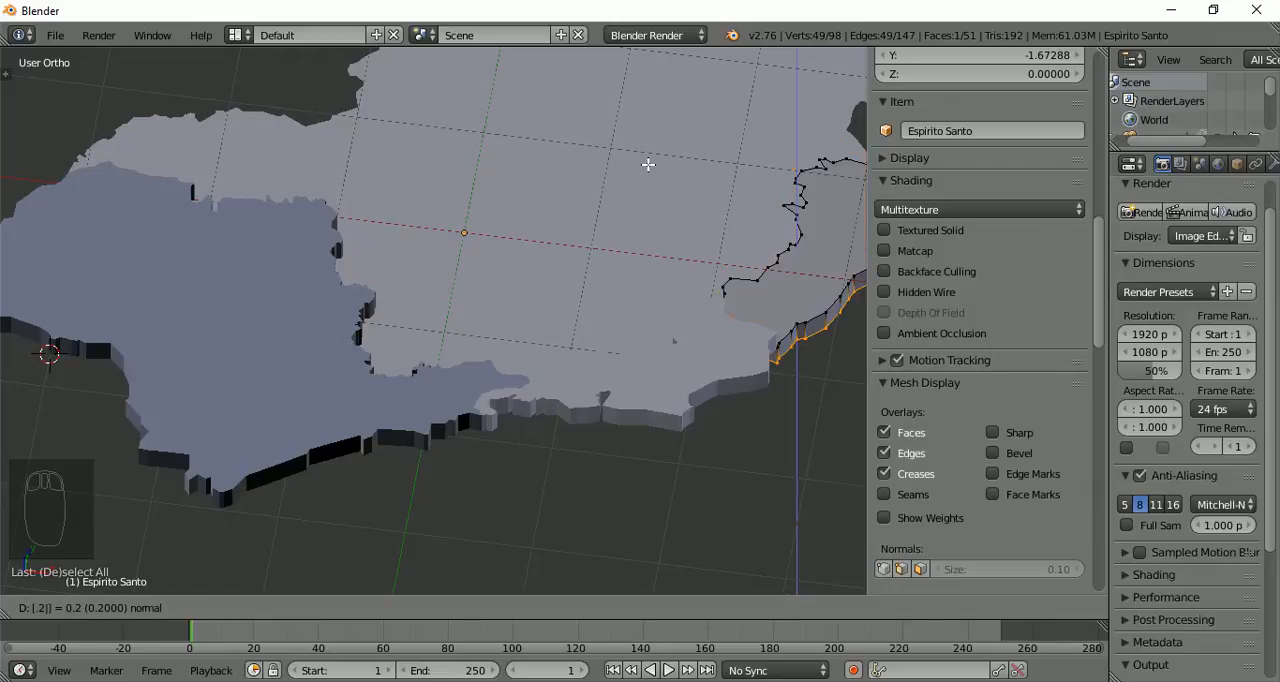
pyautogui.press('-')
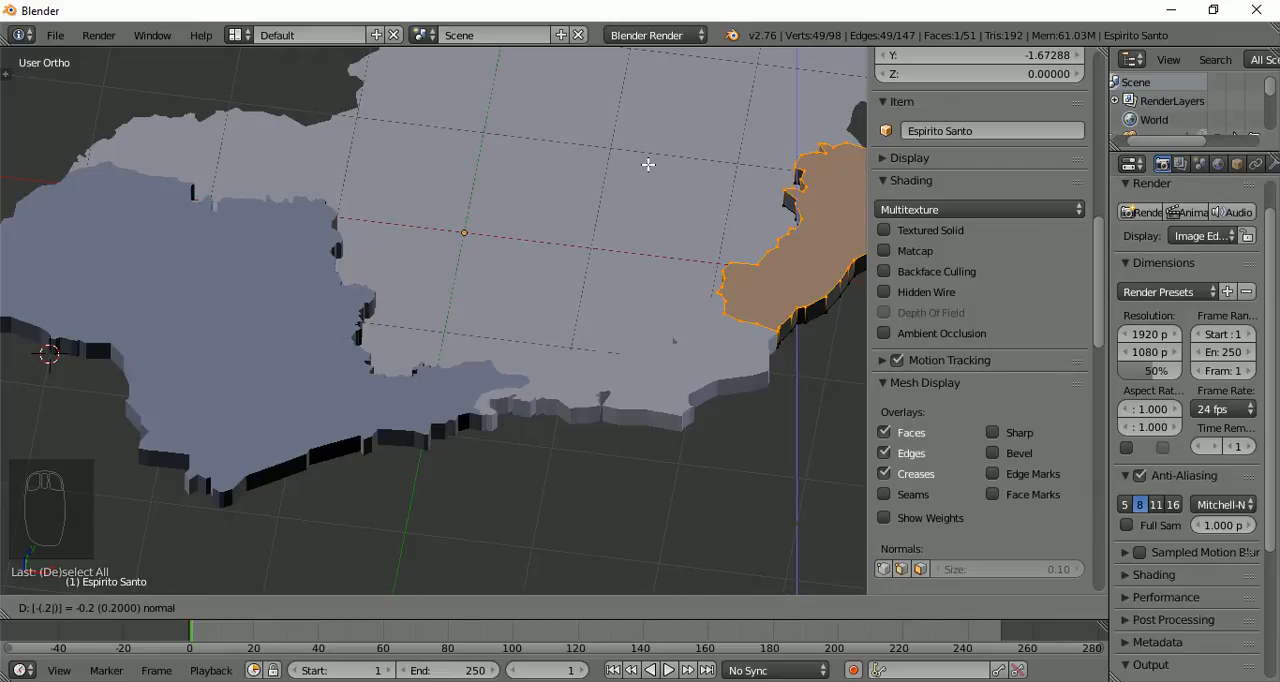
pyautogui.press('Return')
pyautogui.press('Tab')
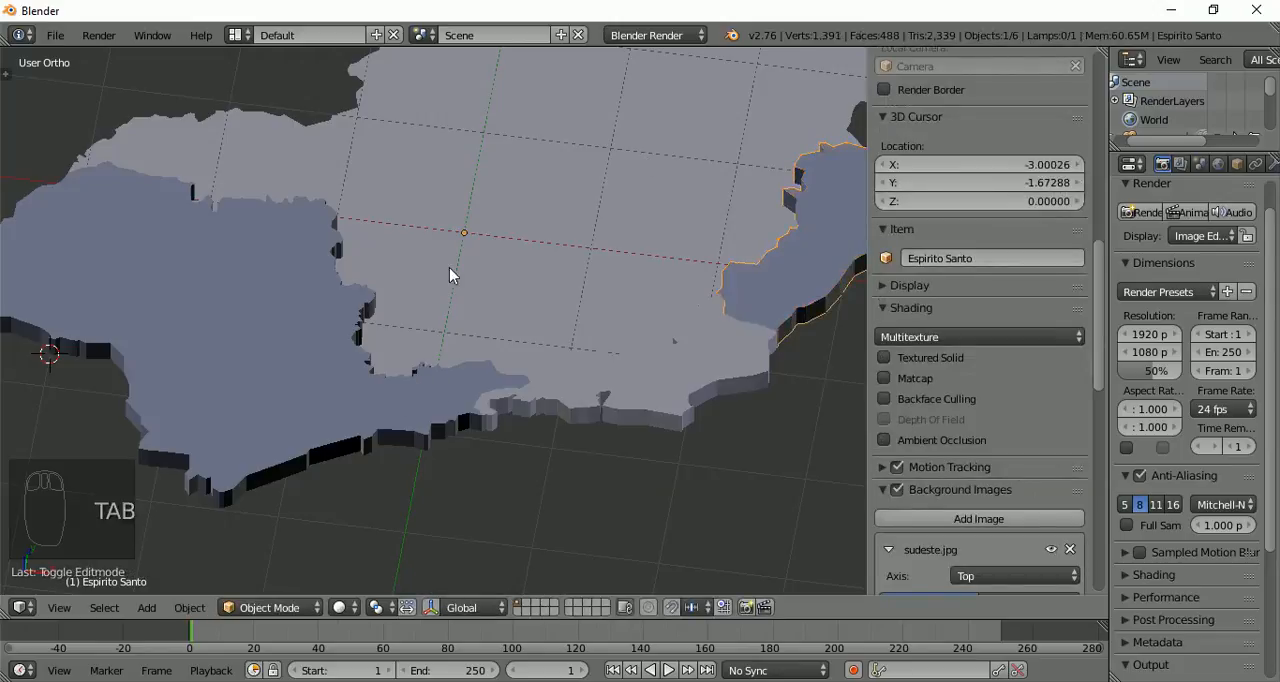
# Select the entire Minas Gerais face, extrude it upward by 0.2, and finish editing the object
pyautogui.rightClick(460, 255)
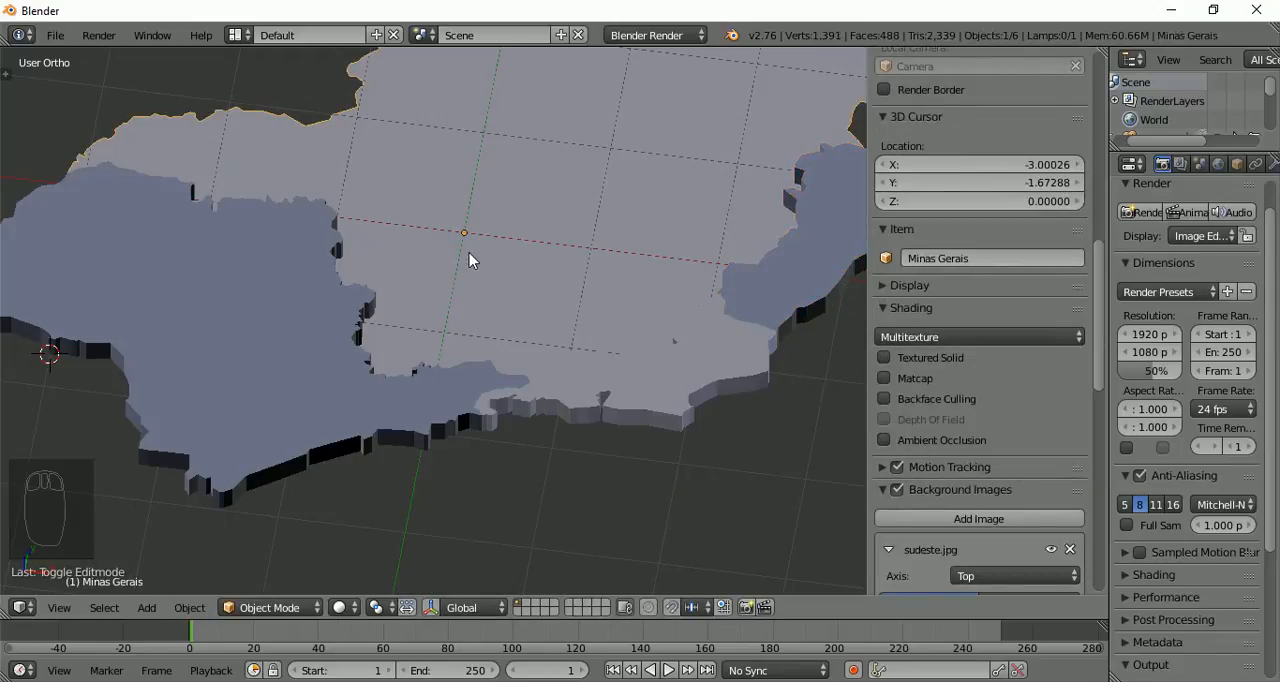
pyautogui.press('a')
pyautogui.press('a')
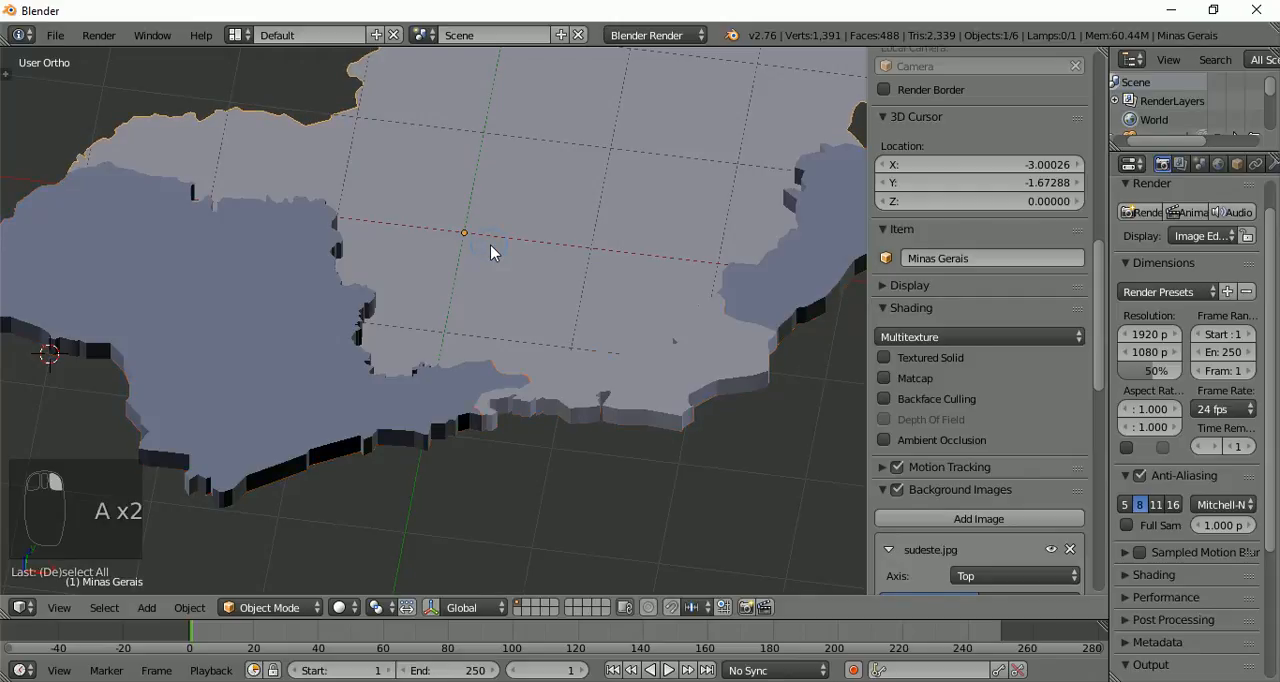
pyautogui.press('Tab')
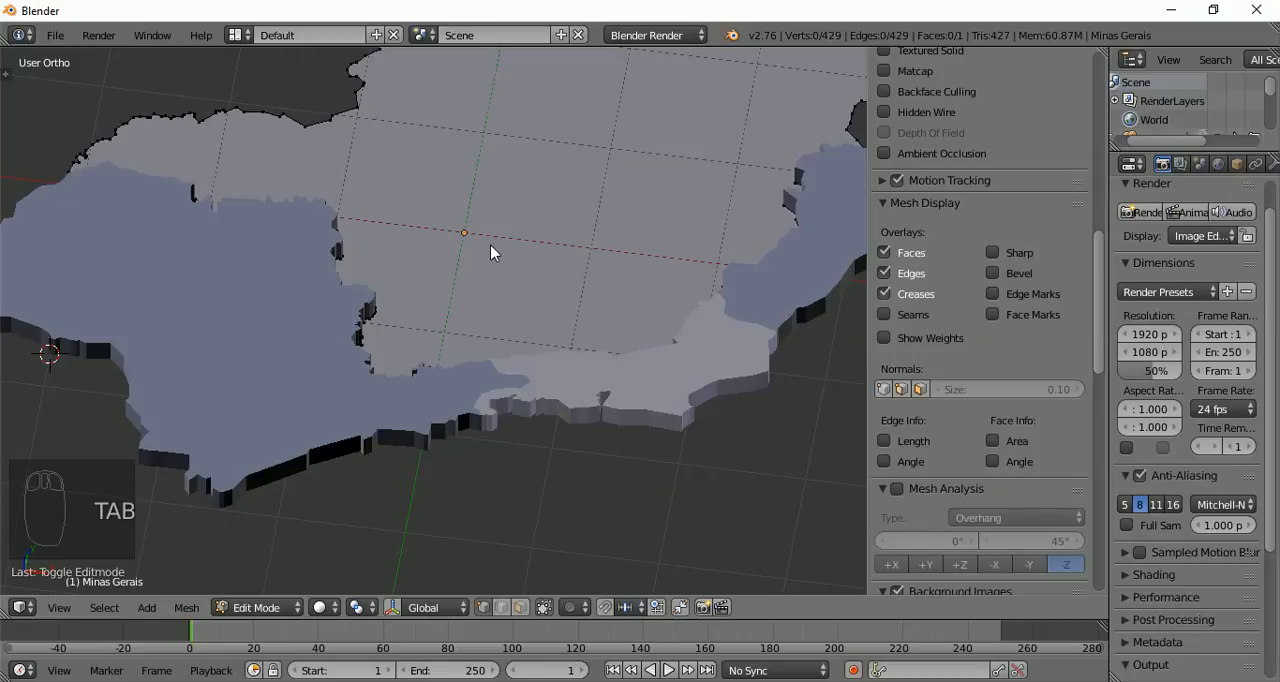
pyautogui.press('a')
pyautogui.press('a')
pyautogui.press('e')
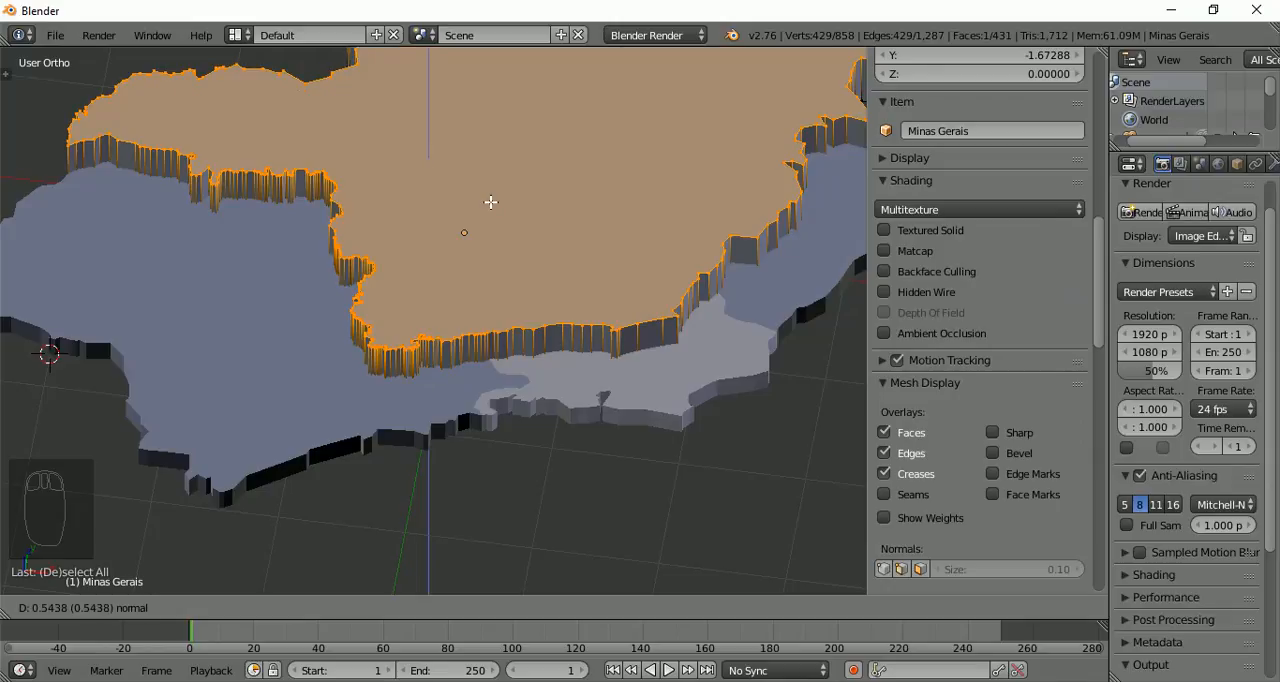
pyautogui.write('.2')
pyautogui.press('Return')
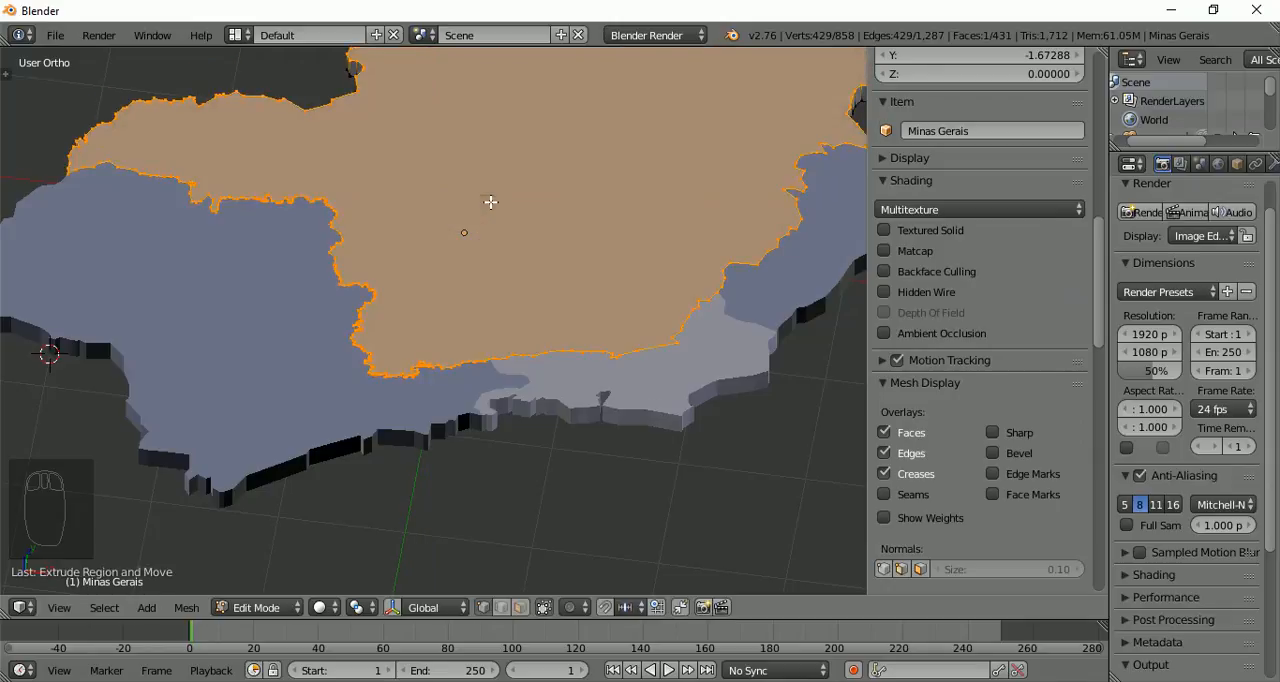
pyautogui.scroll(-4, 481, 254)
pyautogui.moveTo(481, 254); pyautogui.dragTo(446, 290, button='middle')
pyautogui.press('Tab')
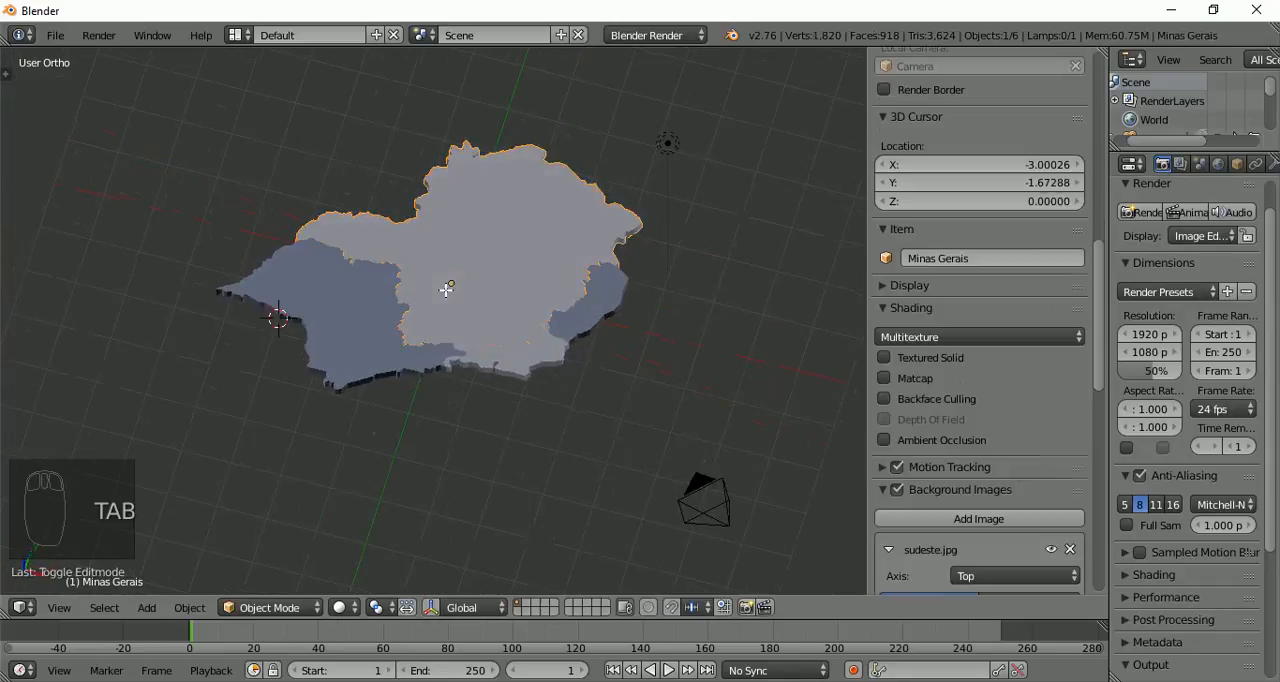
# Select all objects in the scene and examine the shading of the extruded states' side walls
pyautogui.press('a')
pyautogui.press('a')
pyautogui.press('a')
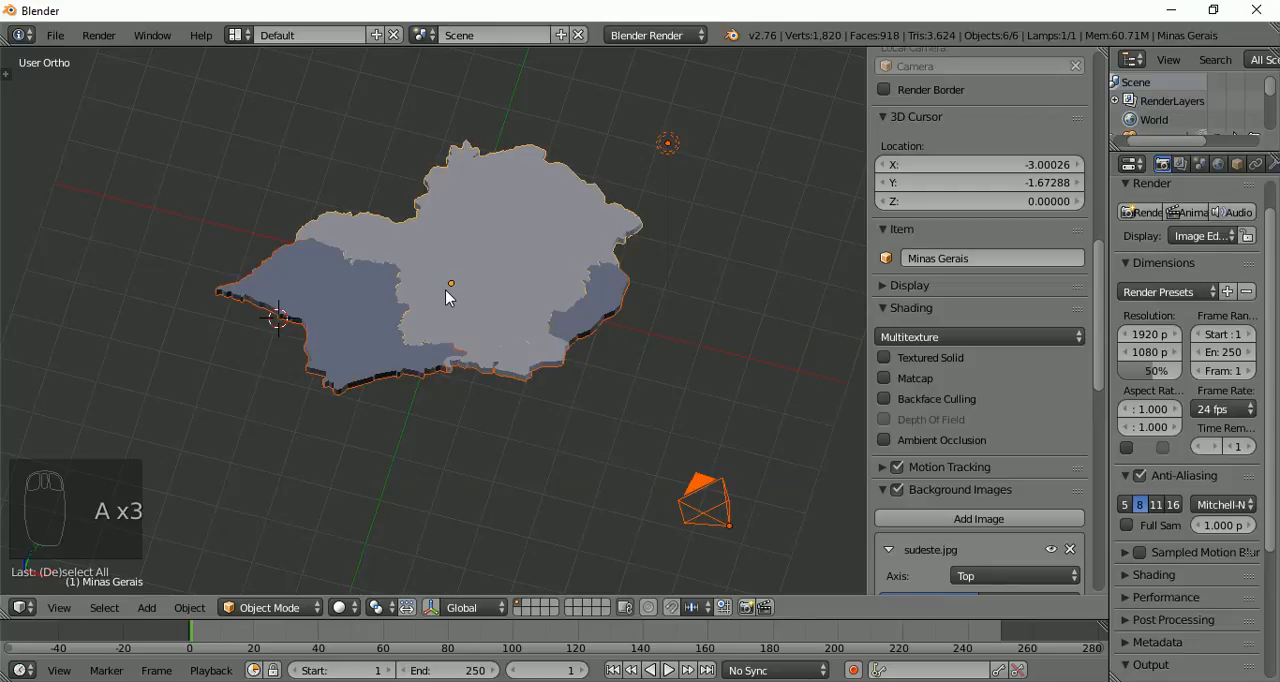
pyautogui.hotkey('ctrl', 'n')
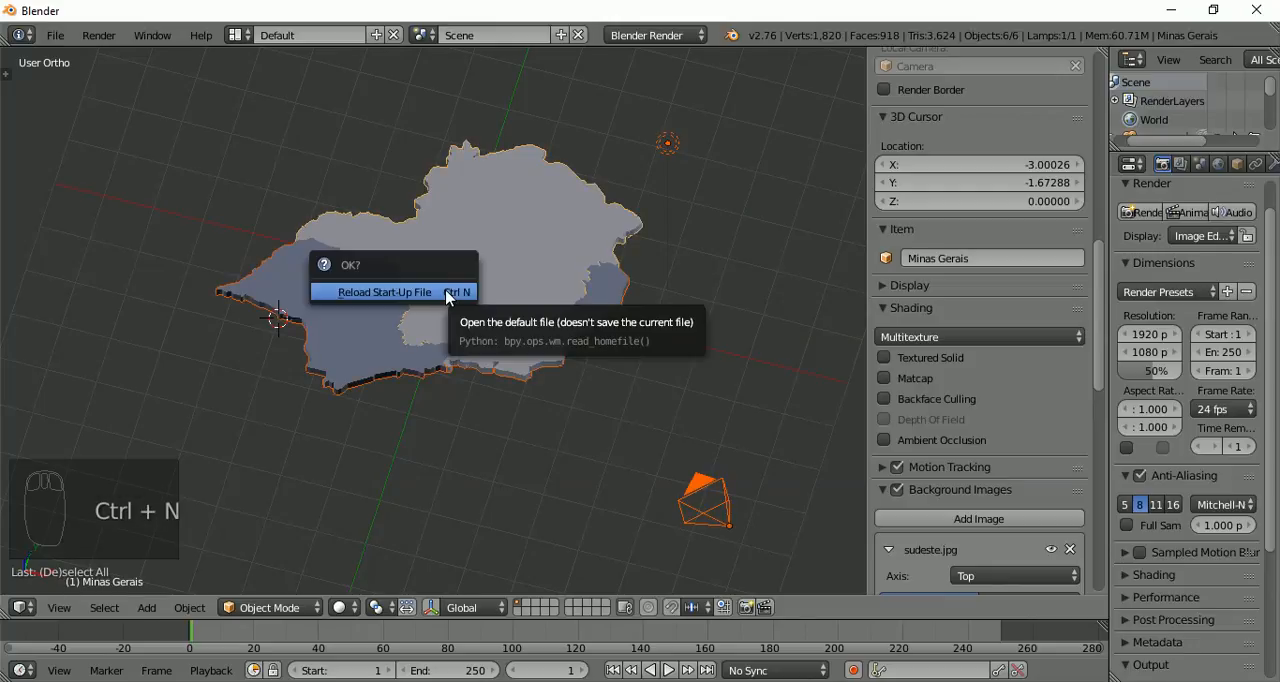
pyautogui.scroll(2, 455, 270)
pyautogui.scroll(3, 455, 270)
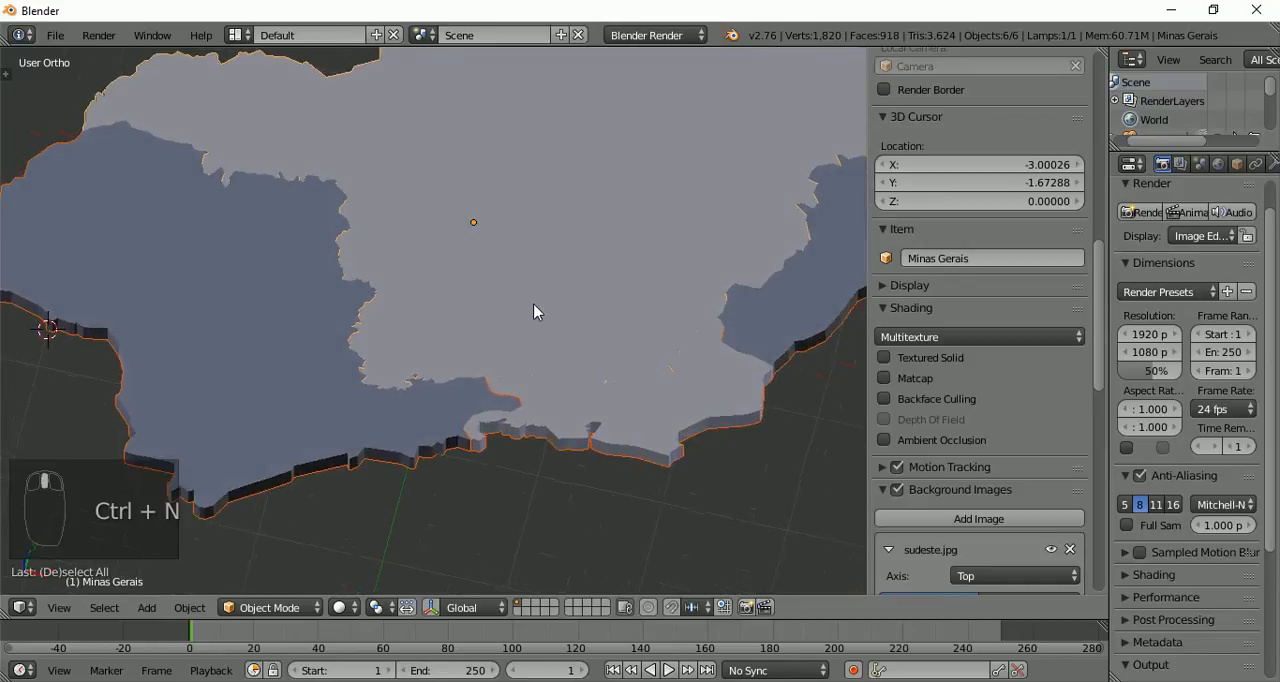
pyautogui.scroll(2, 531, 311)
pyautogui.scroll(1, 545, 358)
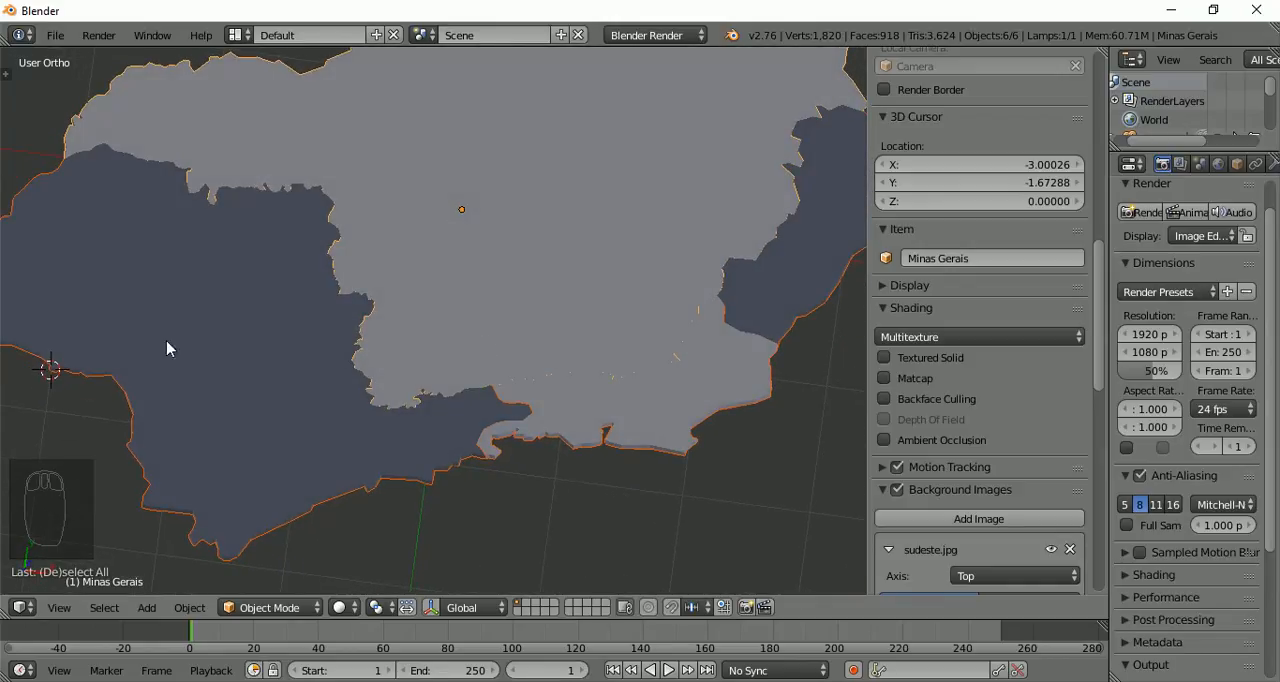
# Select the whole São Paulo mesh, make its normals consistent, and finish editing the object
pyautogui.scroll(-3, 760, 240)
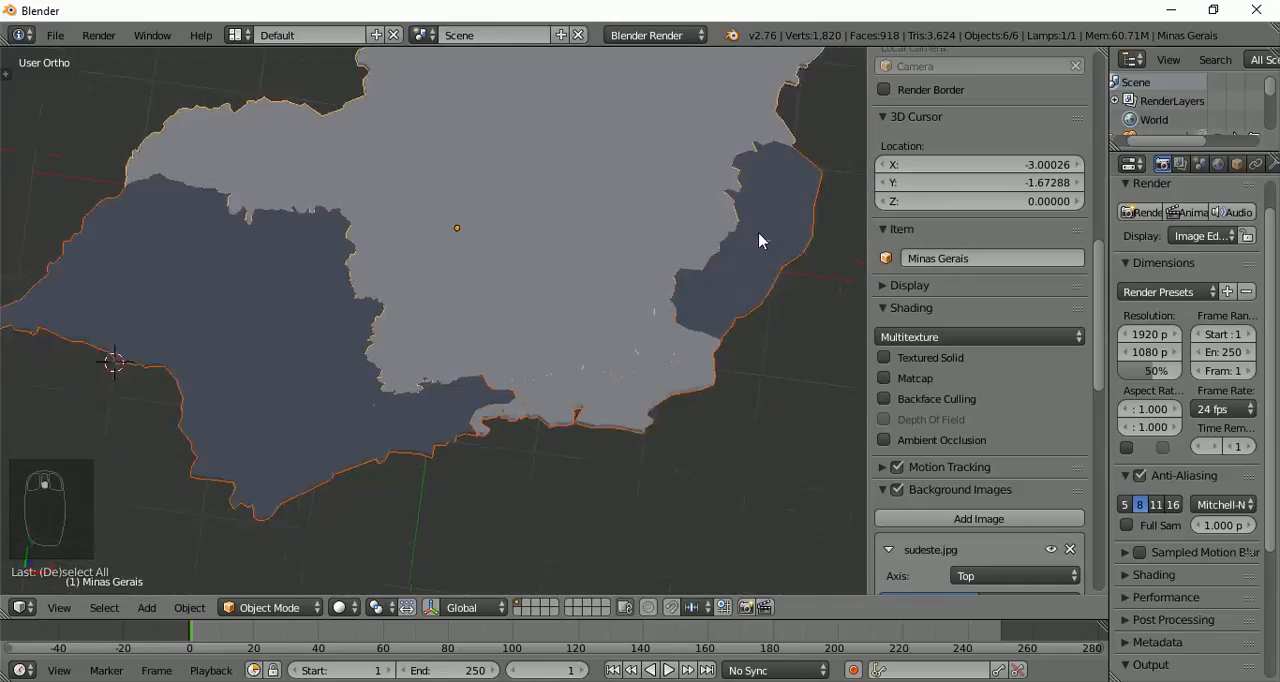
pyautogui.rightClick(319, 370)
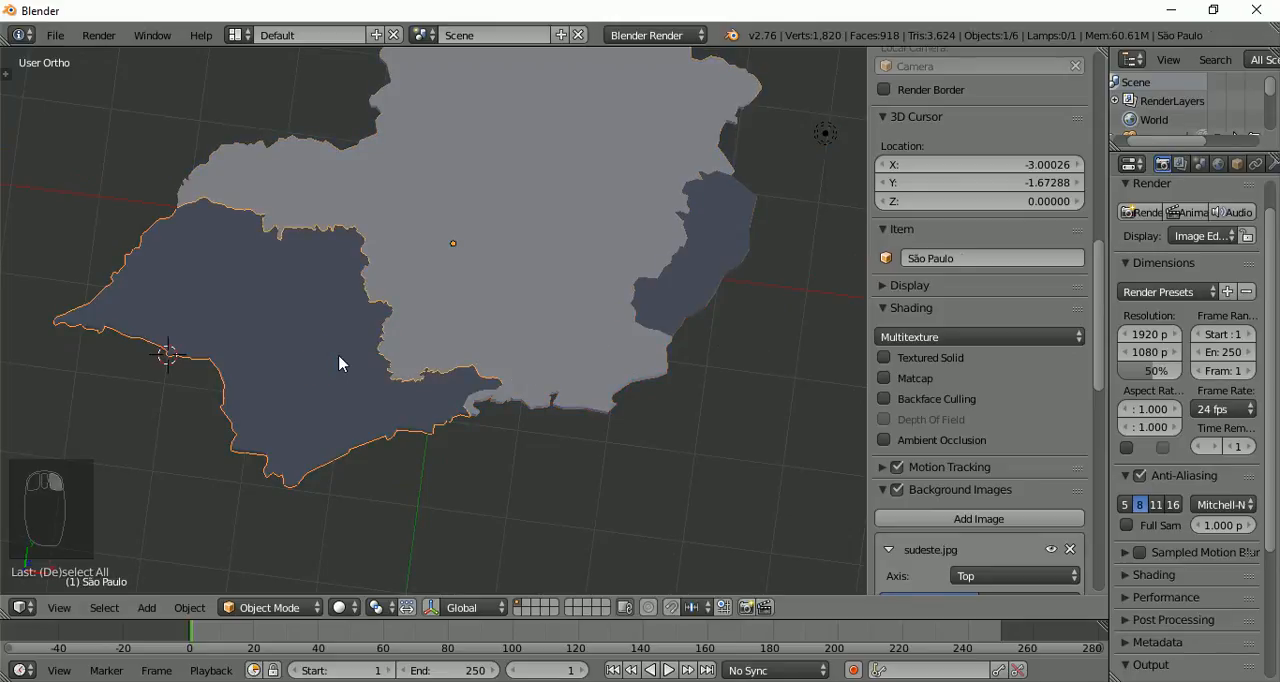
pyautogui.press('Tab')
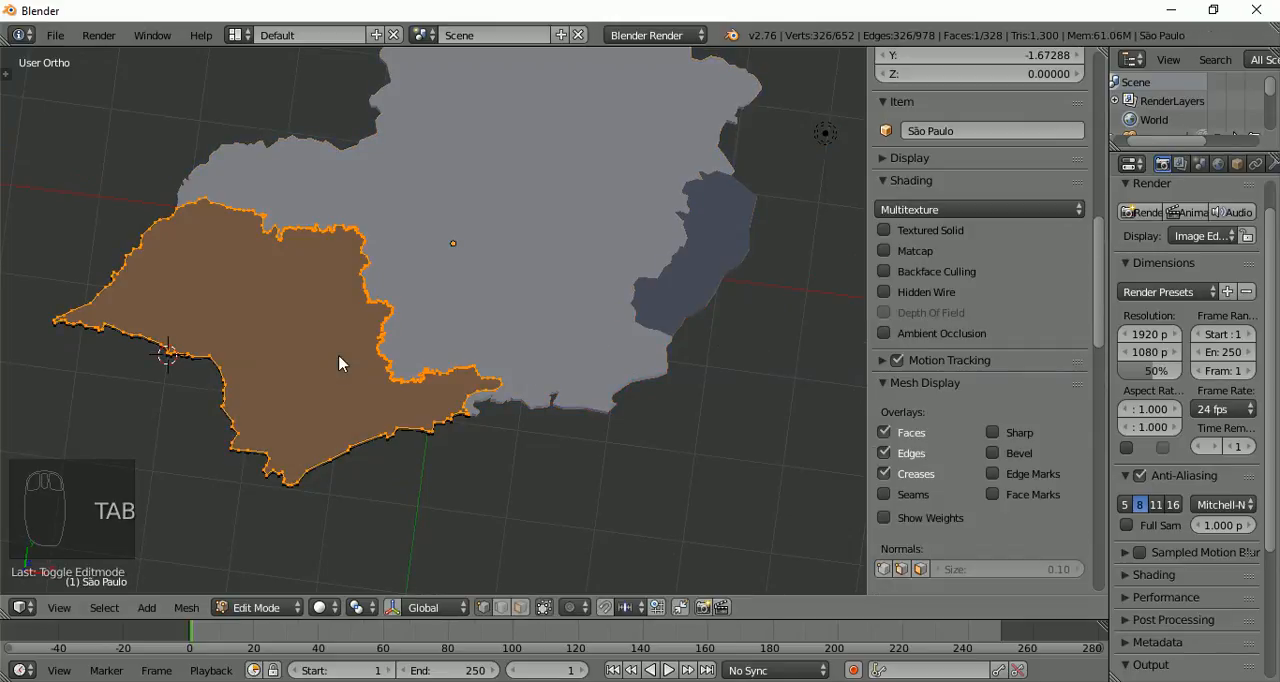
pyautogui.press('a')
pyautogui.press('a')
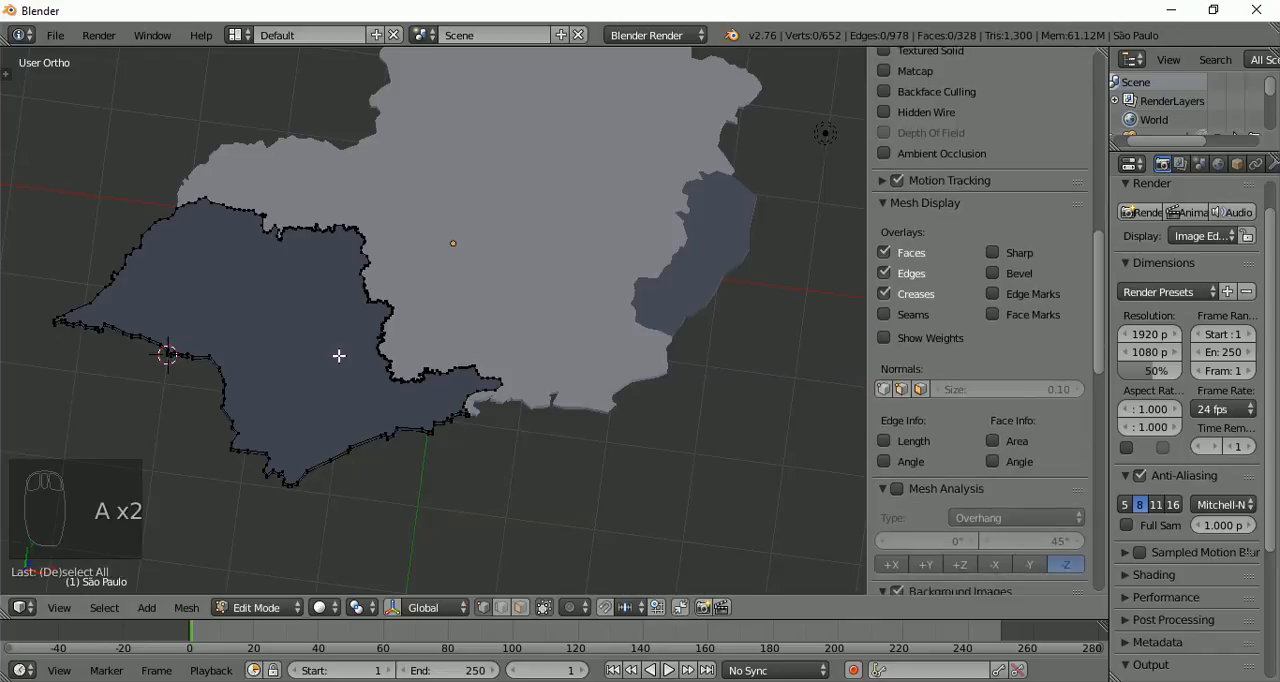
pyautogui.press('a')
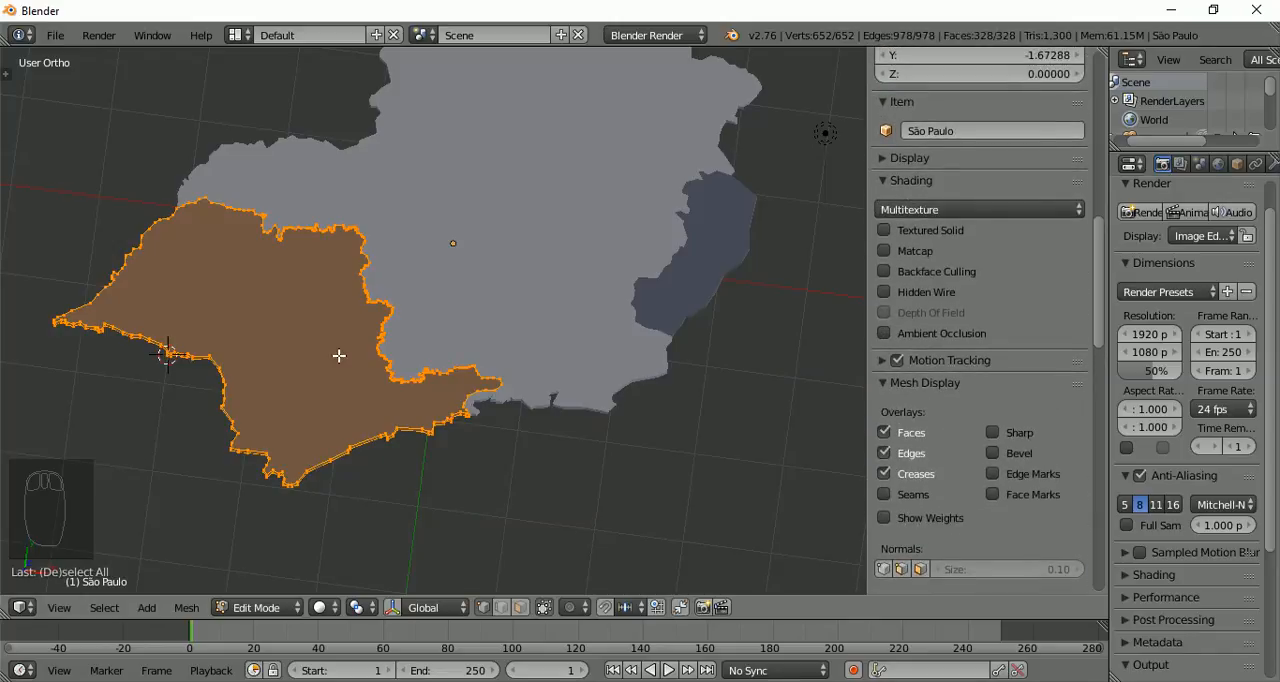
pyautogui.hotkey('ctrl', 'n')
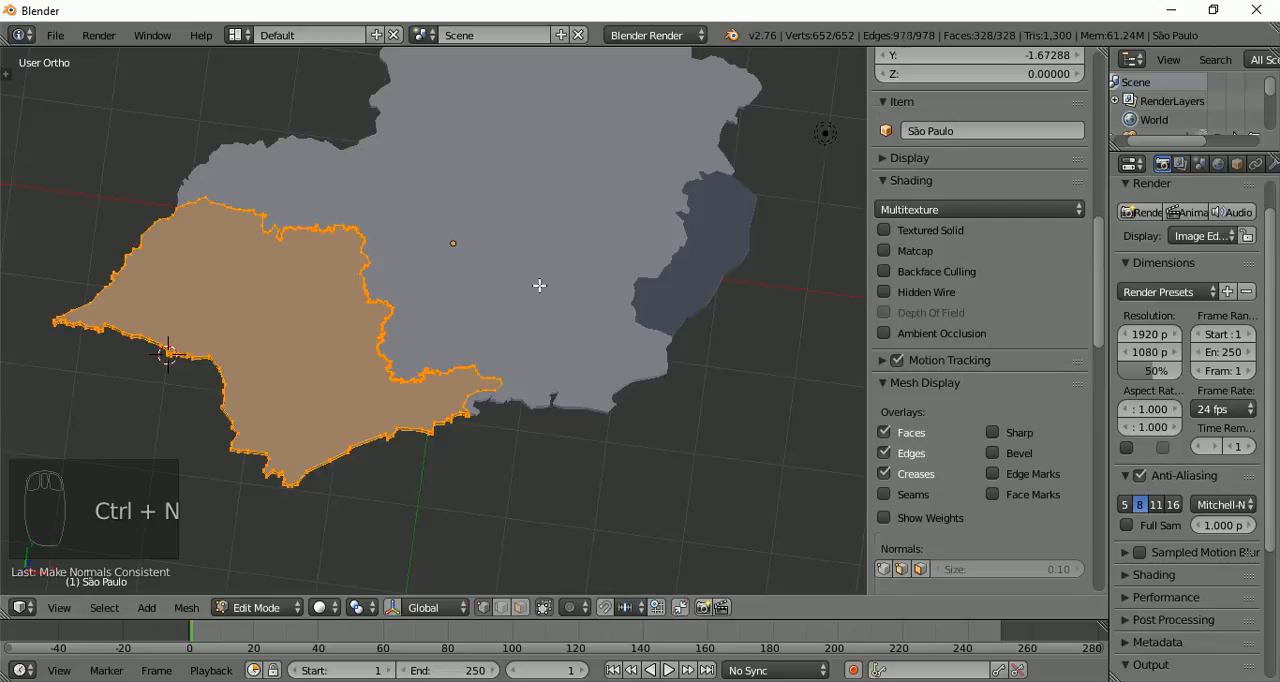
pyautogui.press('Tab')
# Select the whole Espírito Santo mesh, recalculate its normals to be consistent, and leave mesh editing
pyautogui.rightClick(717, 288)
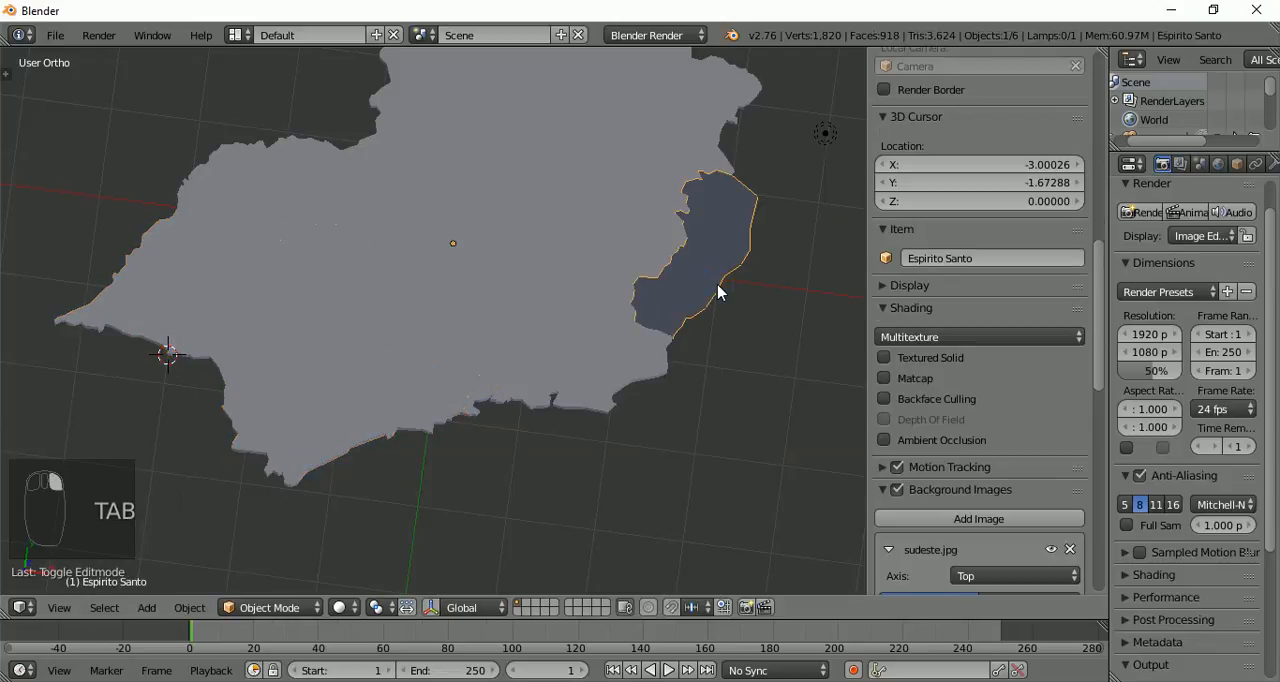
pyautogui.press('Tab')
pyautogui.press('a')
pyautogui.press('a')
pyautogui.press('a')
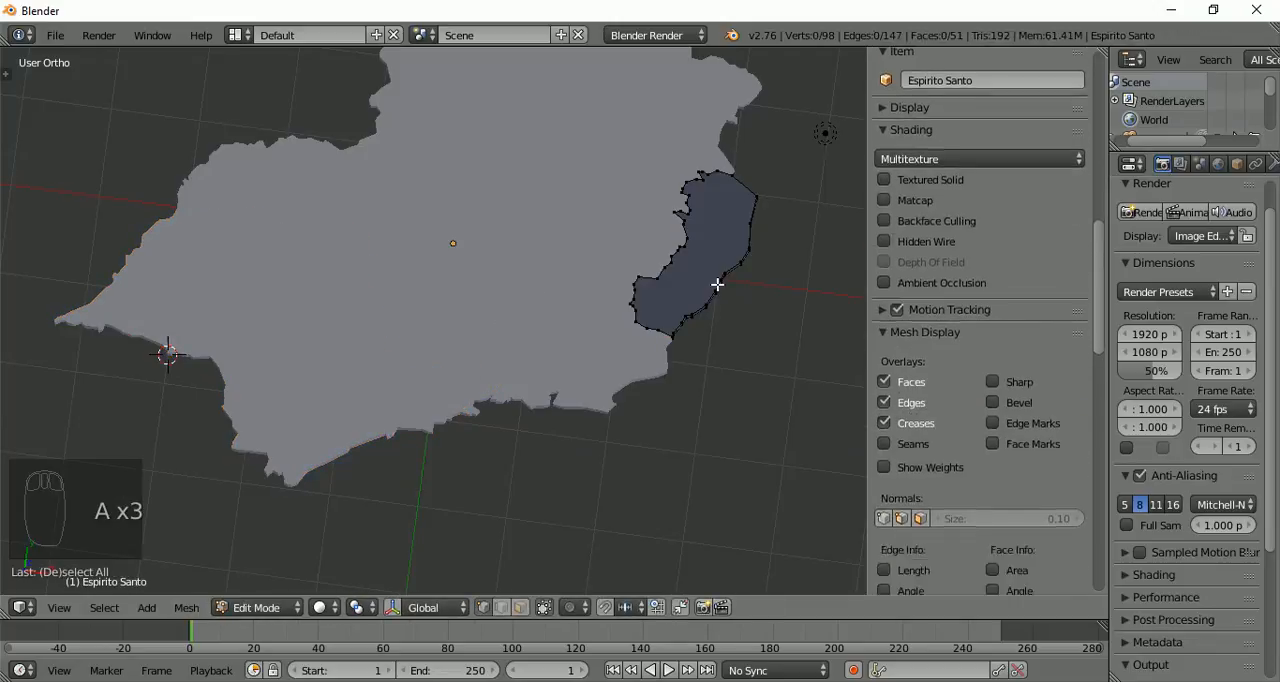
pyautogui.press('a')
pyautogui.press('a')
pyautogui.hotkey('ctrl', 'n')
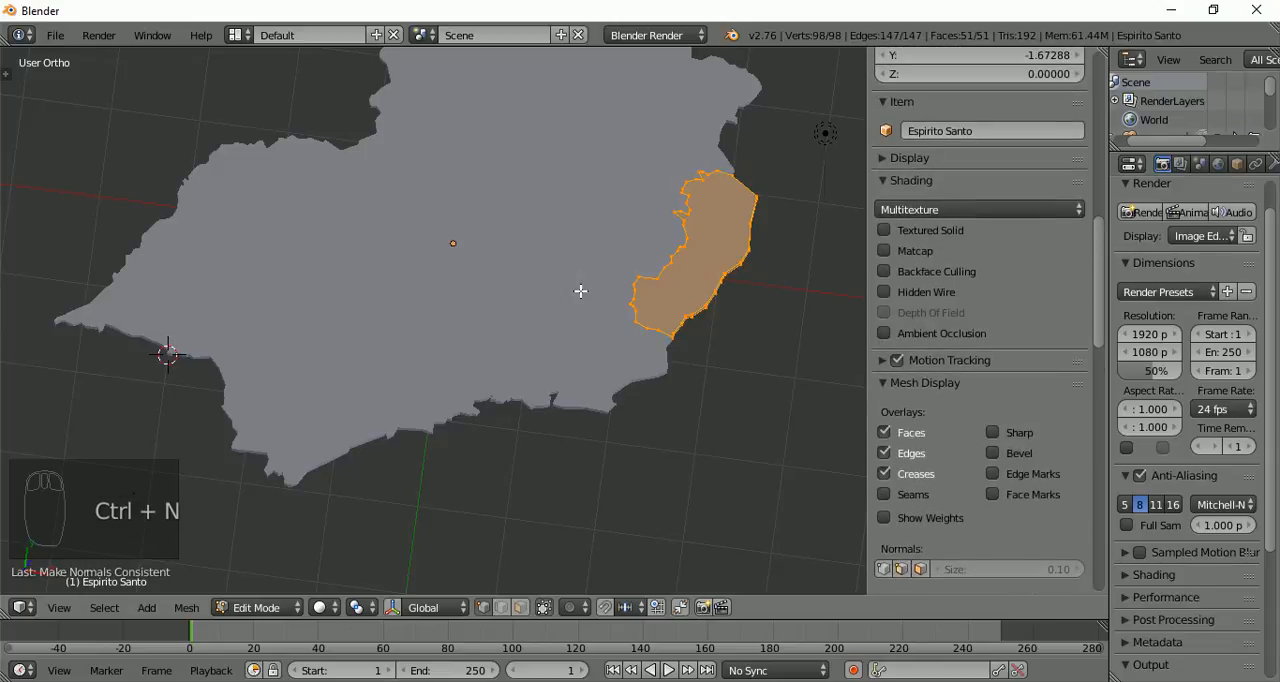
pyautogui.press('Tab')
pyautogui.scroll(-3, 583, 293)
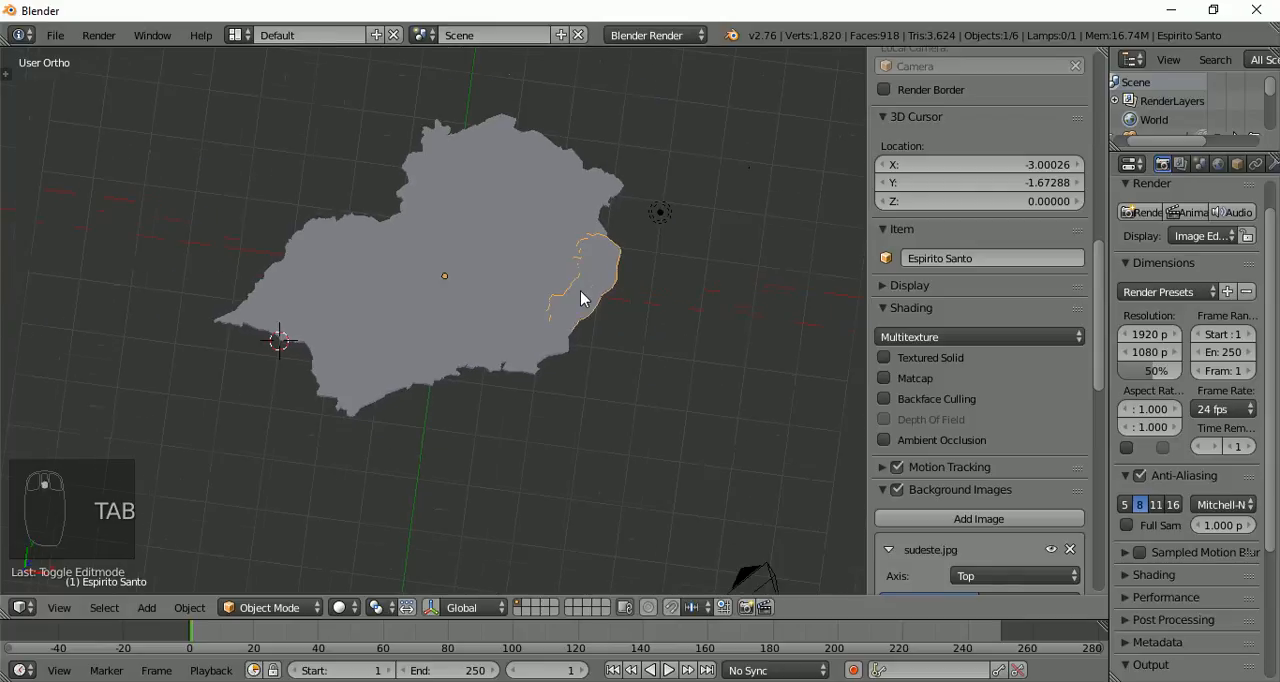
# Move the Minas Gerais object up and to the left, clear of the neighbouring states
pyautogui.moveTo(588, 337); pyautogui.dragTo(692, 327, button='middle')
pyautogui.rightClick(457, 236)
pyautogui.scroll(-3, 470, 280)
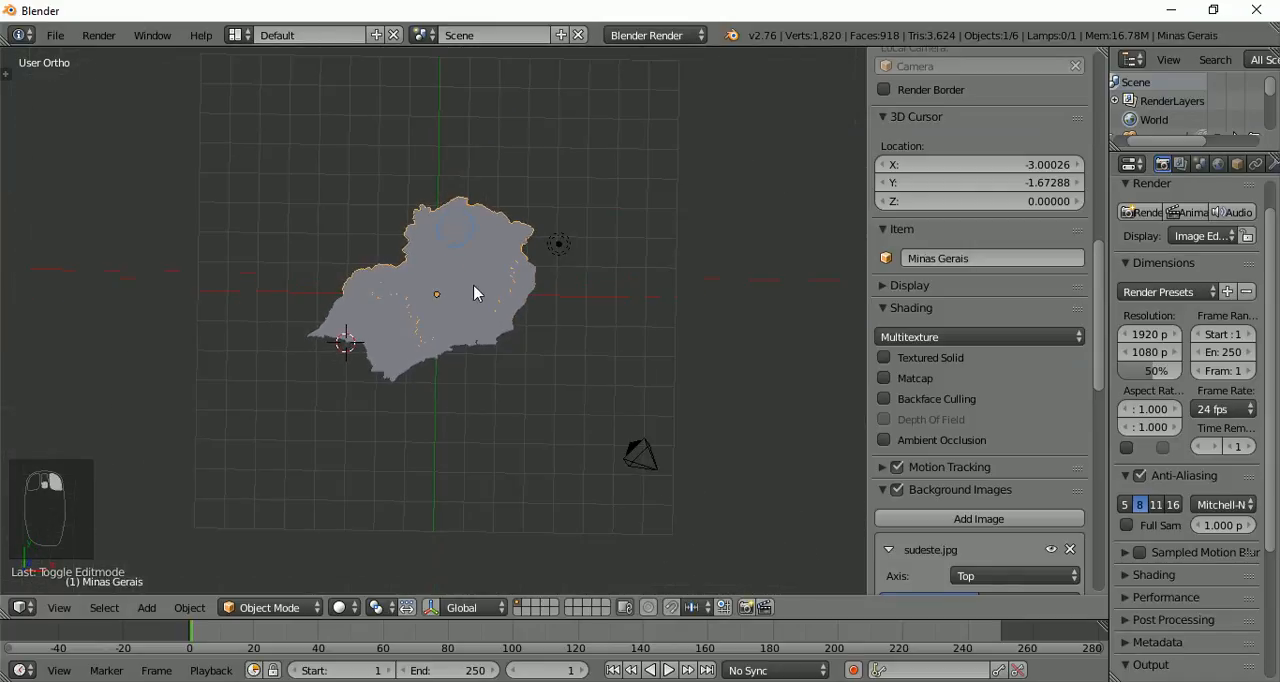
pyautogui.press('g')
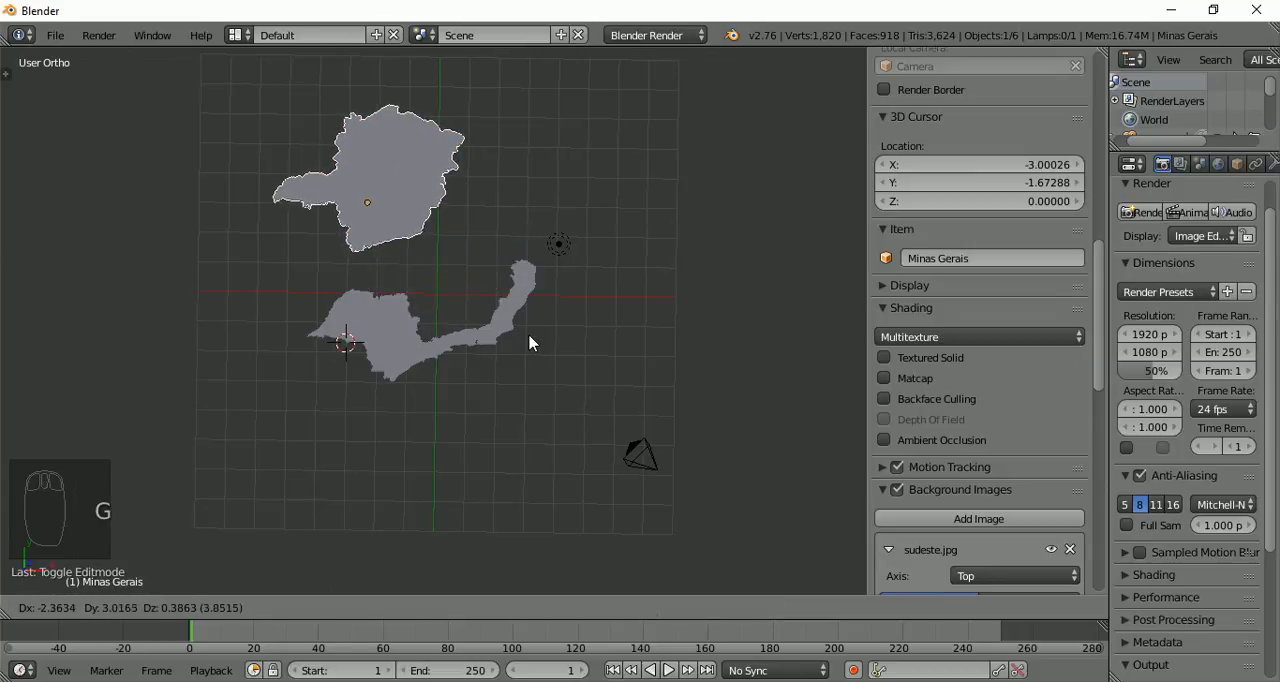
pyautogui.click(506, 342)
# Move the São Paulo object to the left, separating it from the coastal states
pyautogui.moveTo(506, 342); pyautogui.dragTo(374, 311, button='middle')
pyautogui.scroll(3, 420, 236)
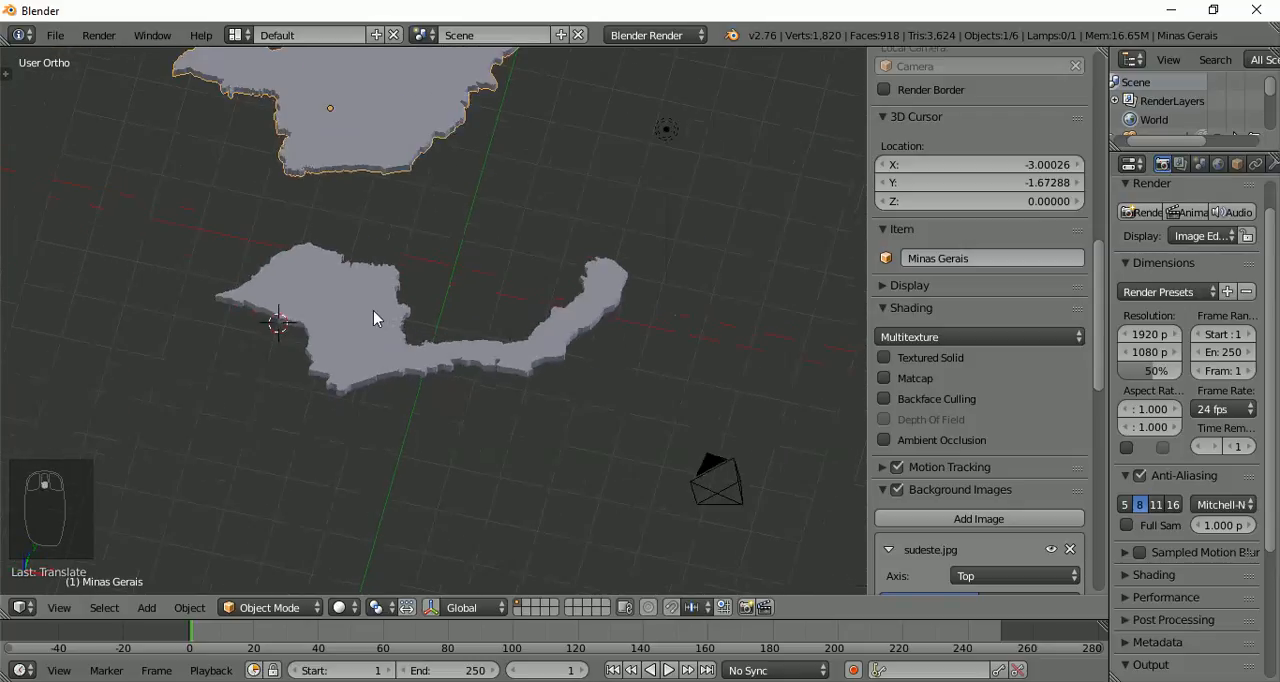
pyautogui.rightClick(374, 311)
pyautogui.press('g')
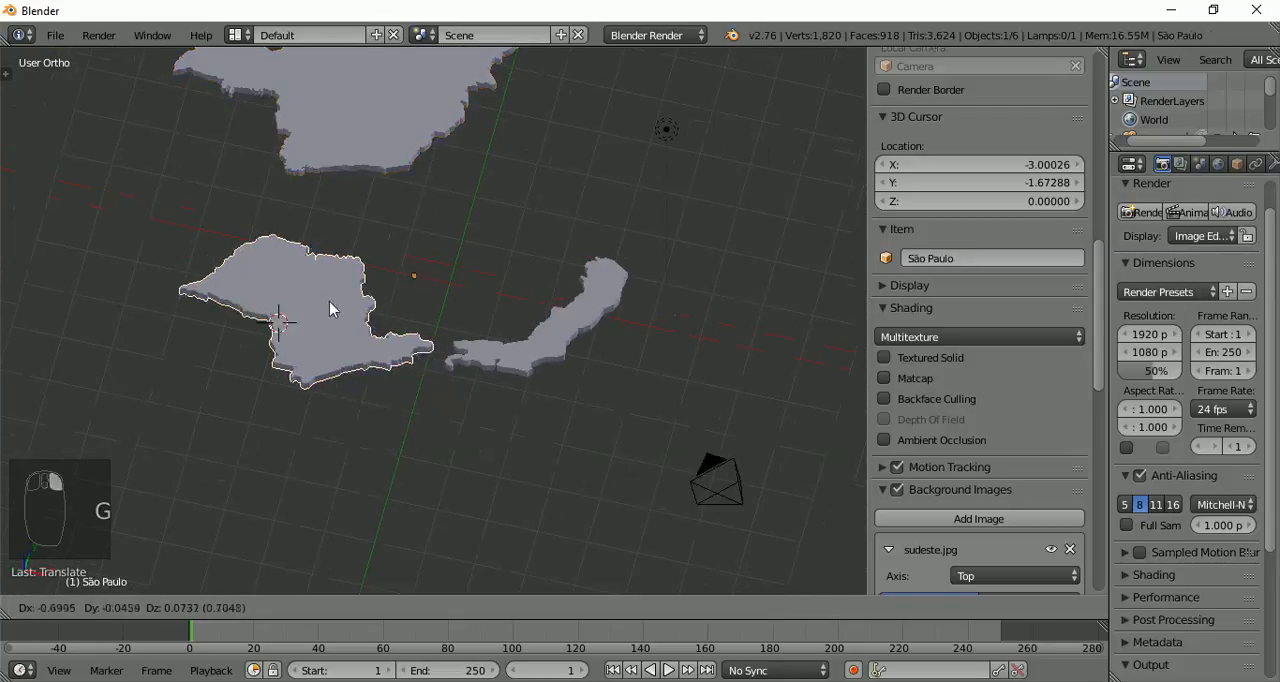
pyautogui.click(256, 293)
# Move the Minas Gerais.003 object down and to the left, leaving a gap between it and Espírito Santo
pyautogui.rightClick(543, 361)
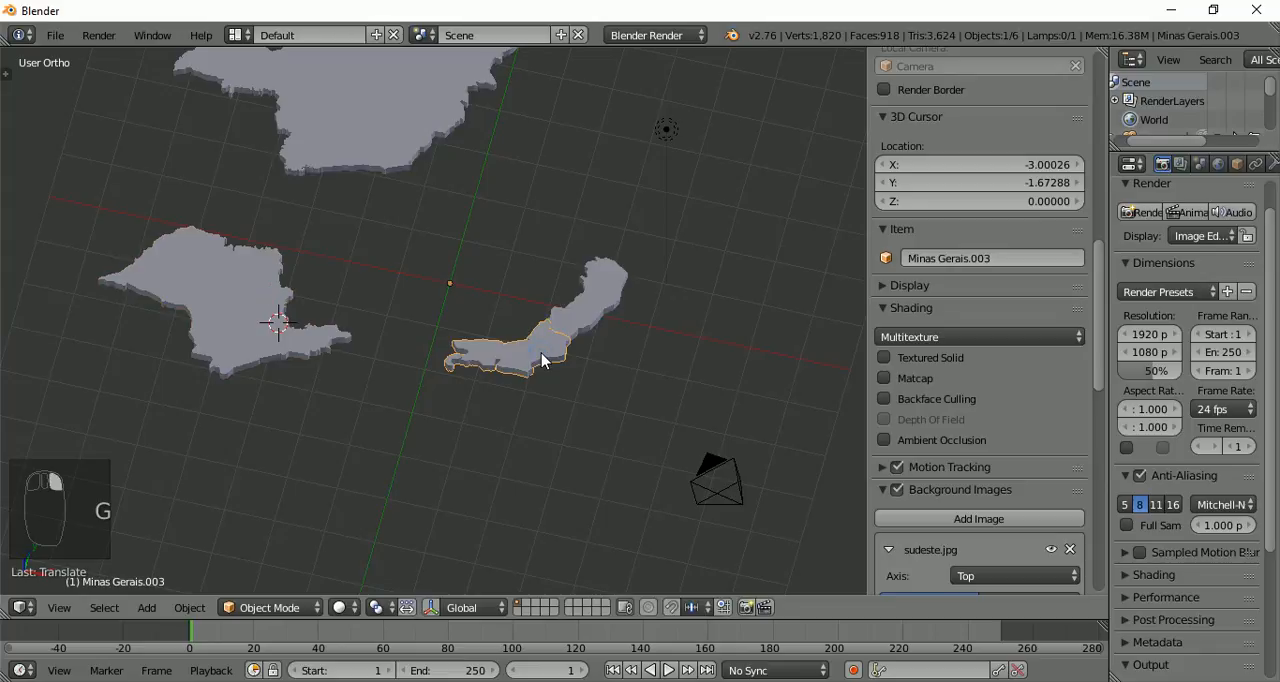
pyautogui.press('g')
pyautogui.click(497, 392)
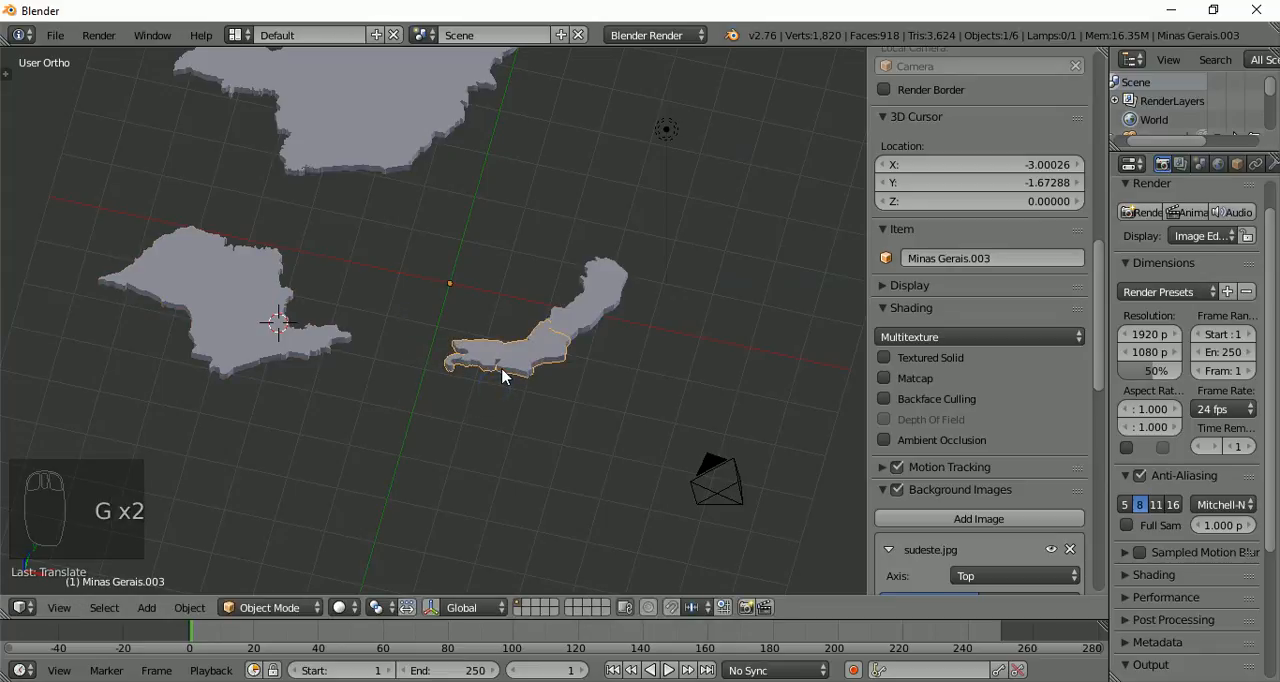
pyautogui.press('g')
pyautogui.click(465, 394)
pyautogui.scroll(-3, 453, 305)
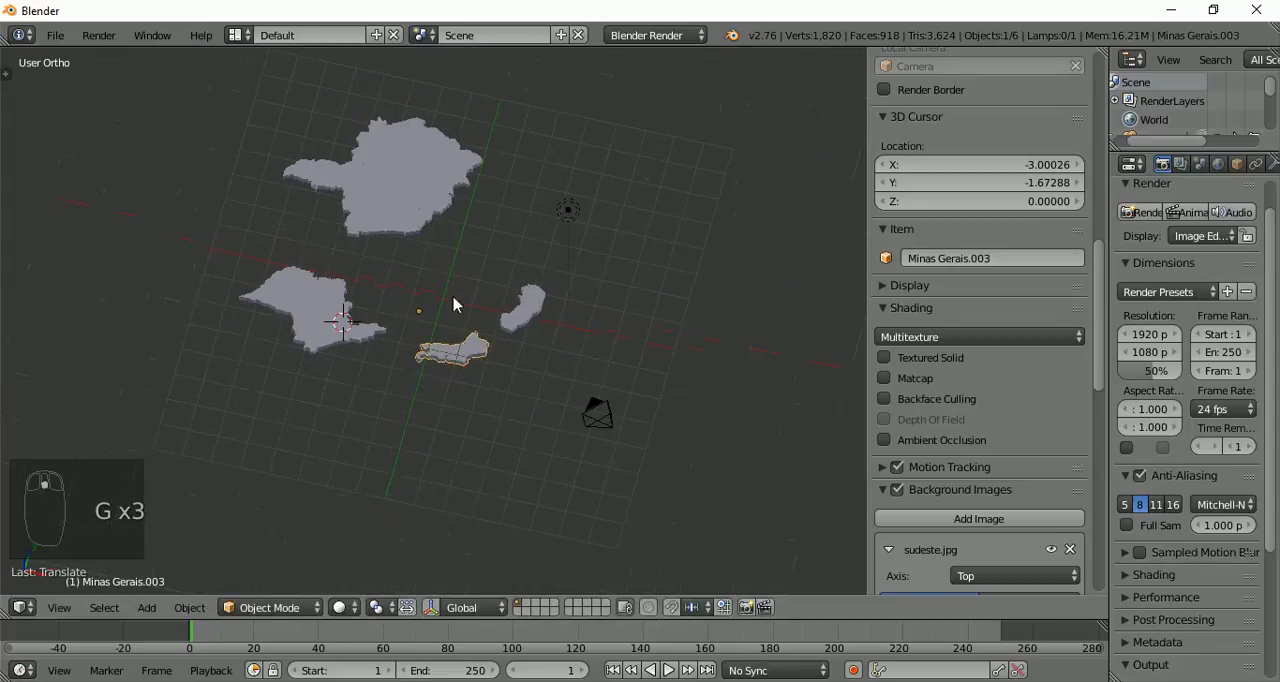
# Widen the properties area and give Minas Gerais.003 a new material with a blue diffuse colour (R 0.011, G 0.000, B 0.800)
pyautogui.moveTo(517, 298); pyautogui.dragTo(531, 322, button='middle')
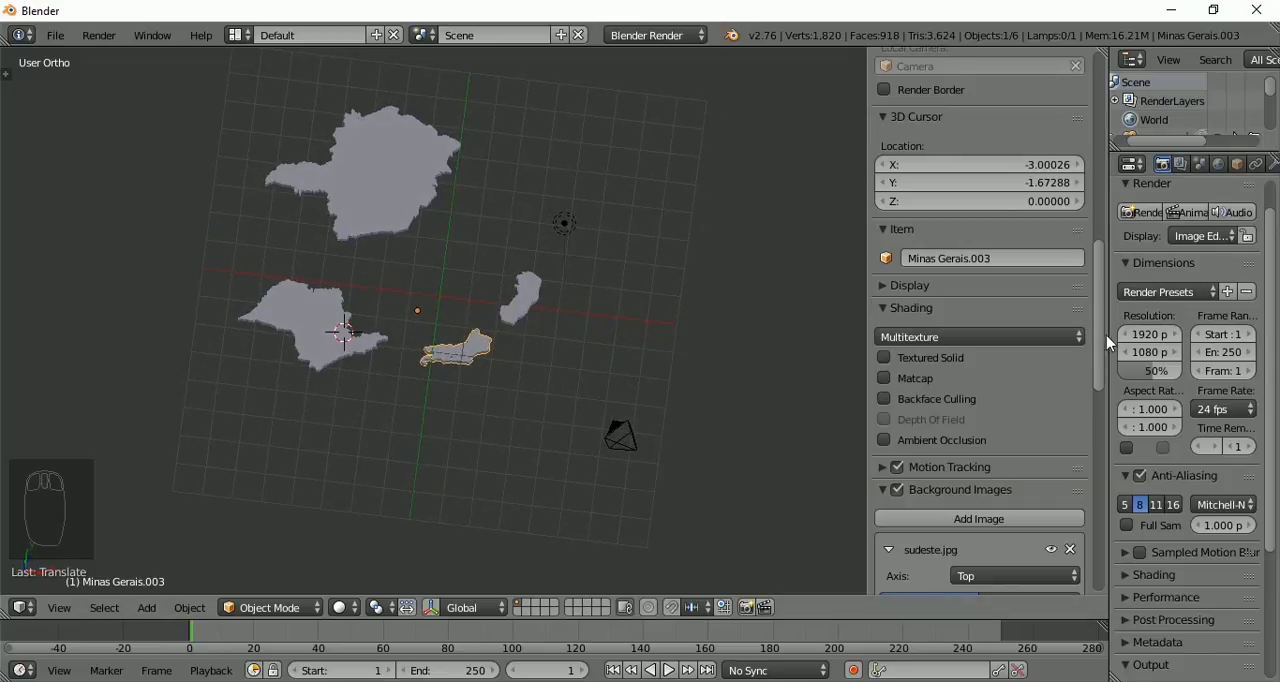
pyautogui.moveTo(1106, 335); pyautogui.dragTo(968, 335)
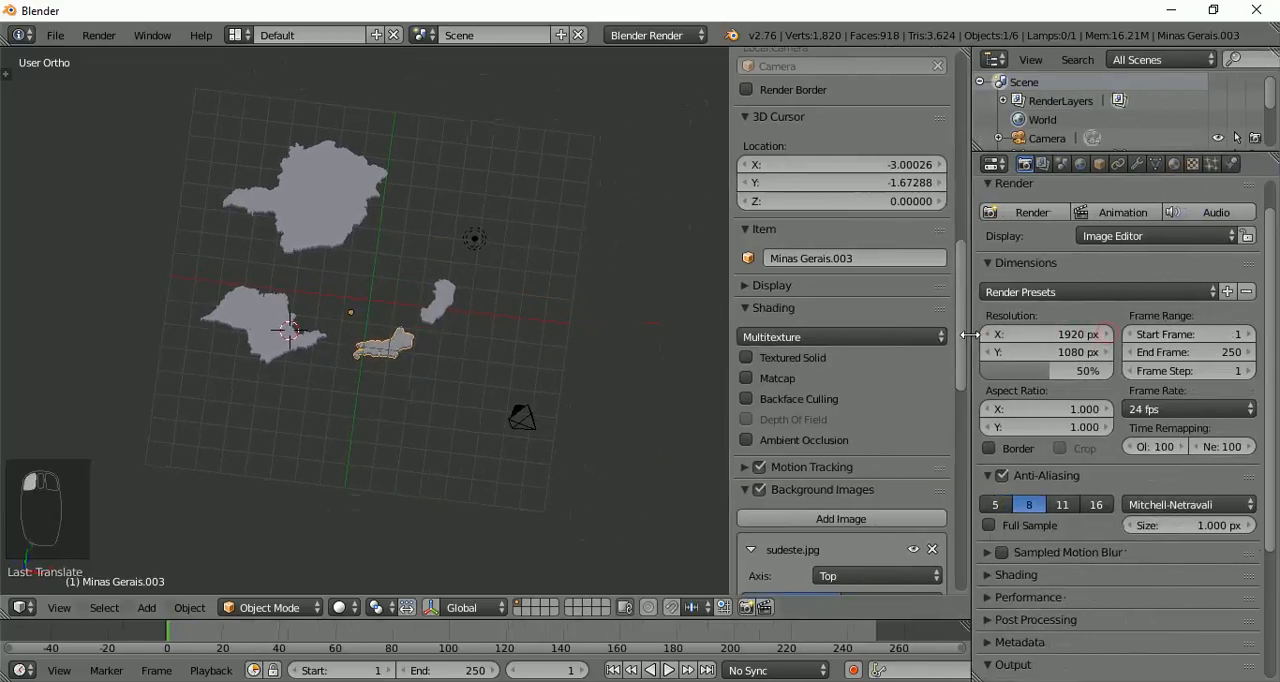
pyautogui.click(1173, 163)
pyautogui.click(1132, 288)
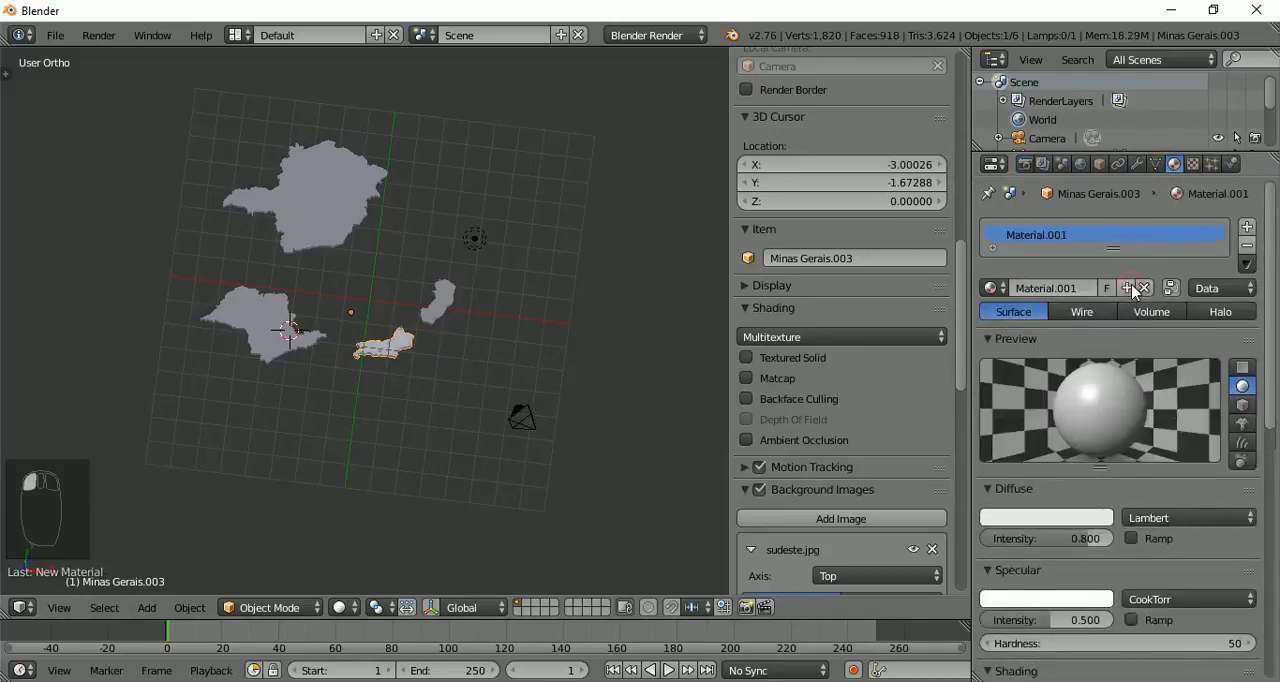
pyautogui.click(1063, 524)
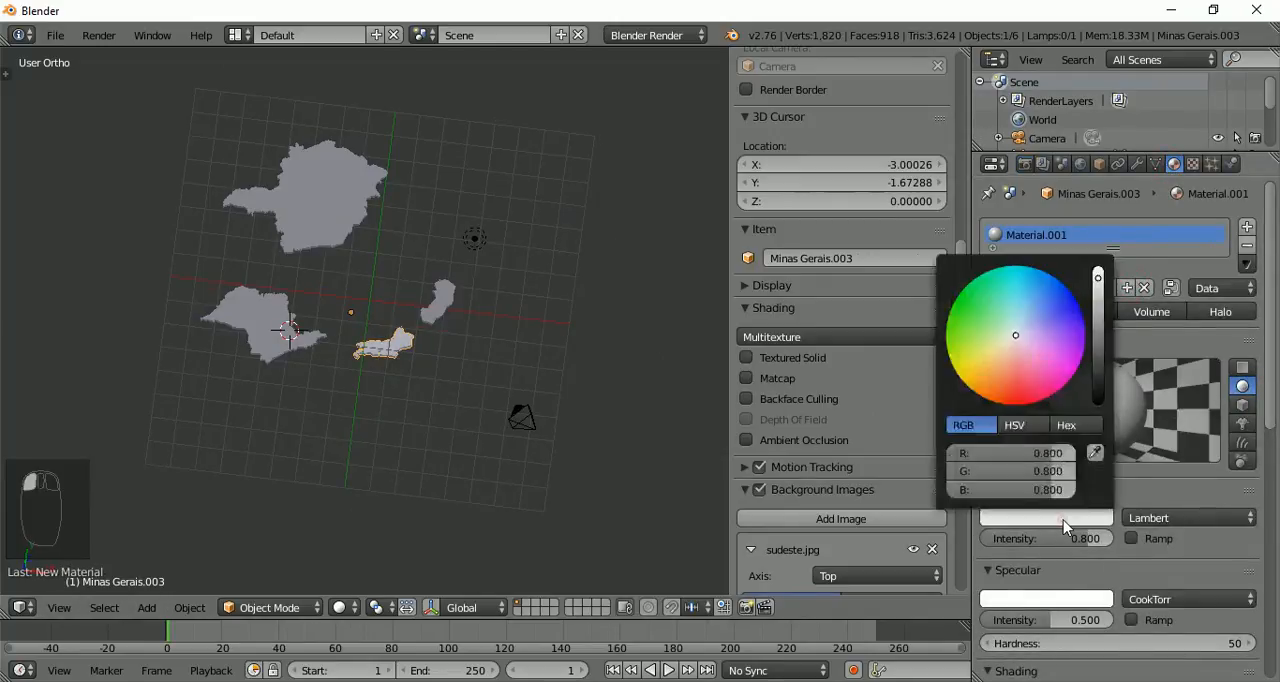
pyautogui.click(1080, 308)
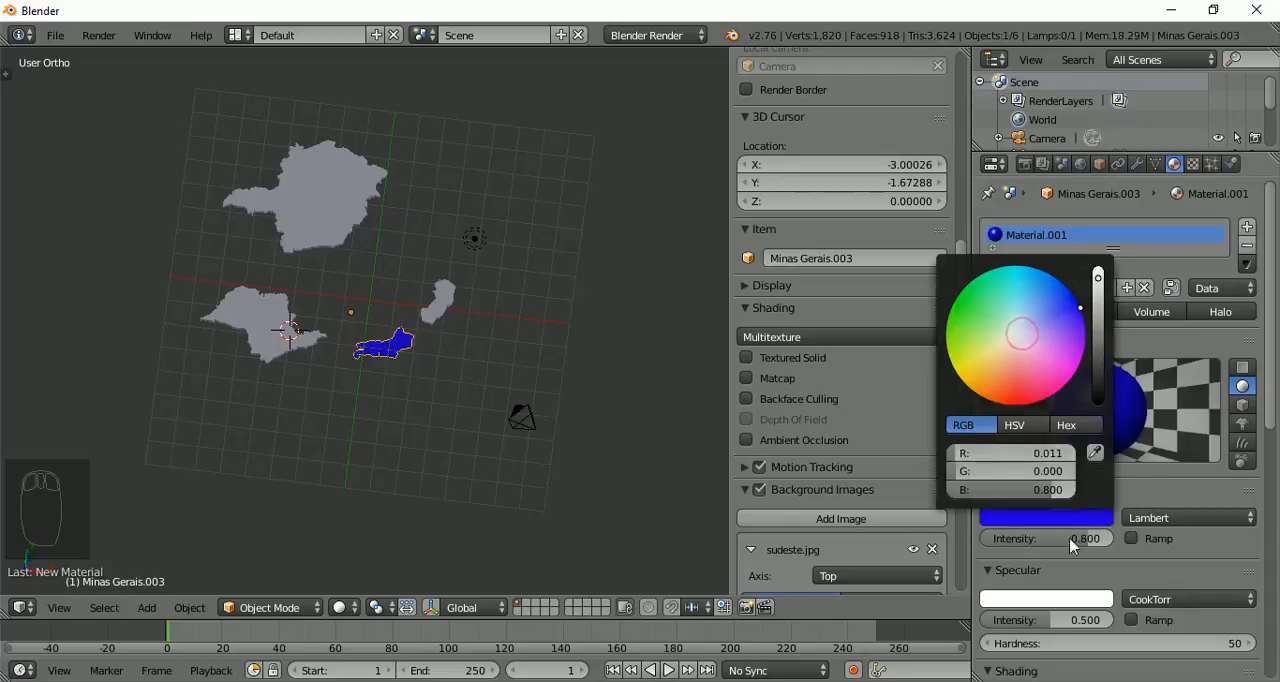
# Give the Espírito Santo object a new material with a red diffuse colour
pyautogui.rightClick(435, 314)
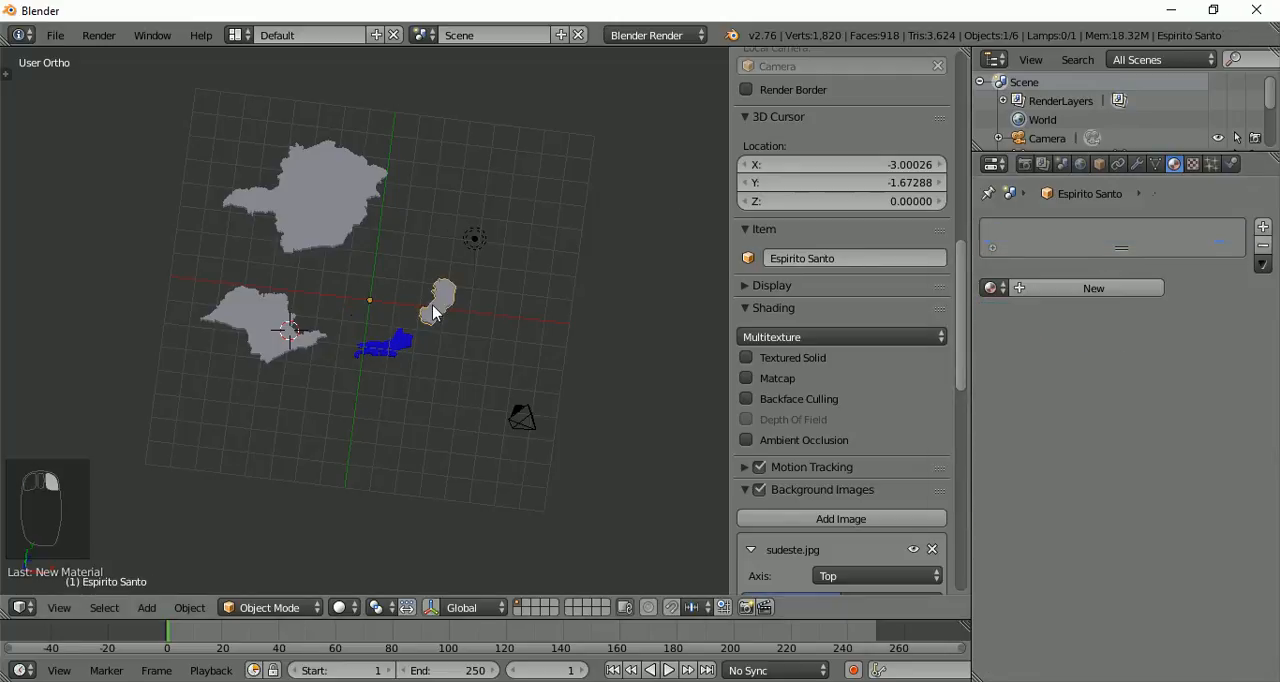
pyautogui.click(1085, 288)
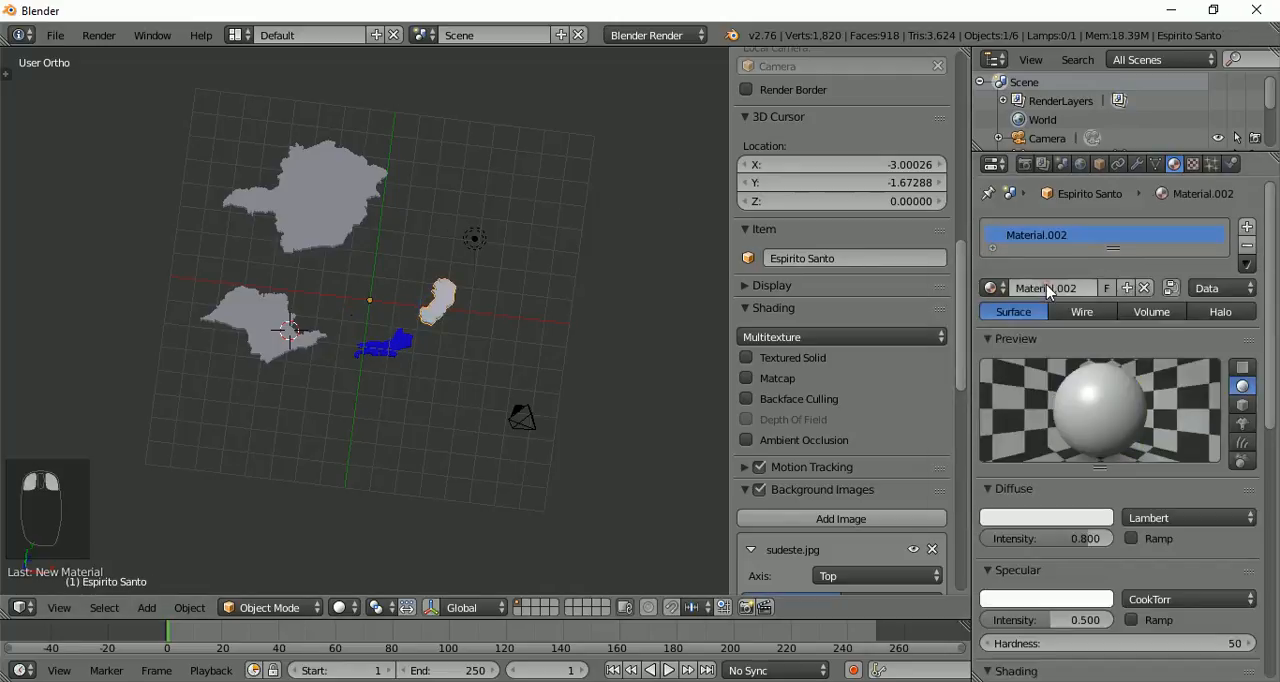
pyautogui.click(1057, 530)
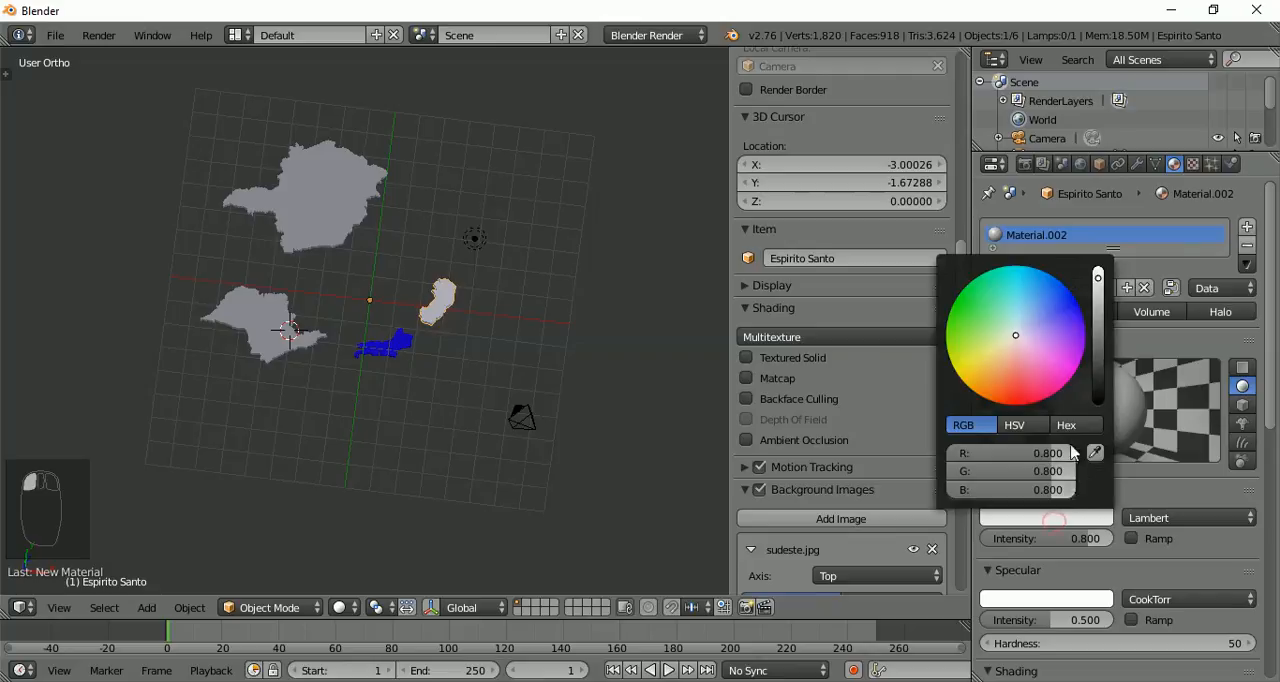
pyautogui.click(1013, 342)
pyautogui.click(1014, 406)
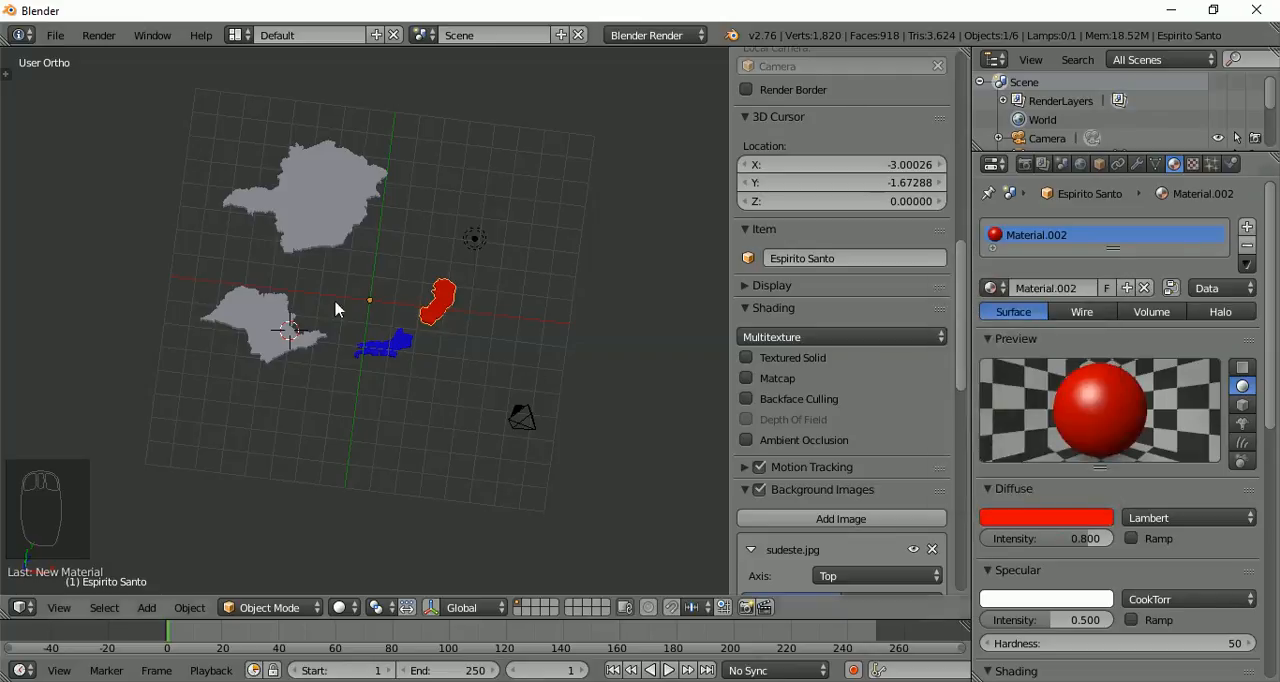
# Give the São Paulo object a new material with a green diffuse colour
pyautogui.rightClick(282, 347)
pyautogui.click(1044, 295)
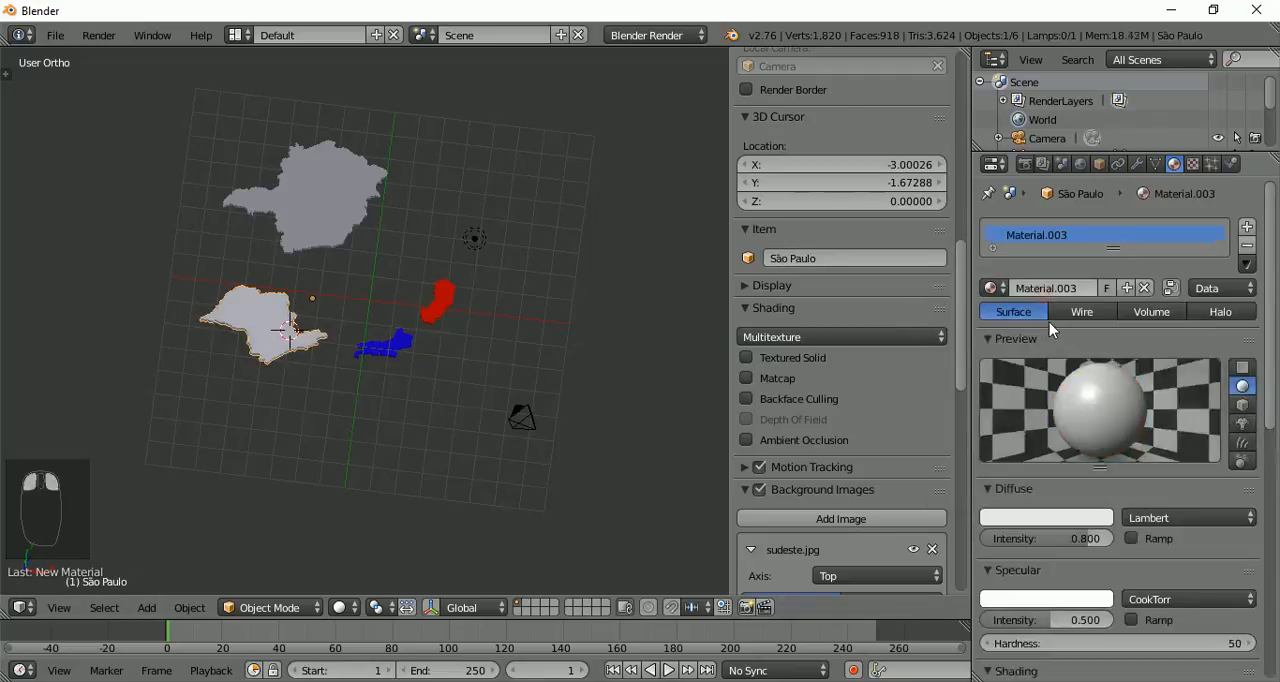
pyautogui.click(1030, 520)
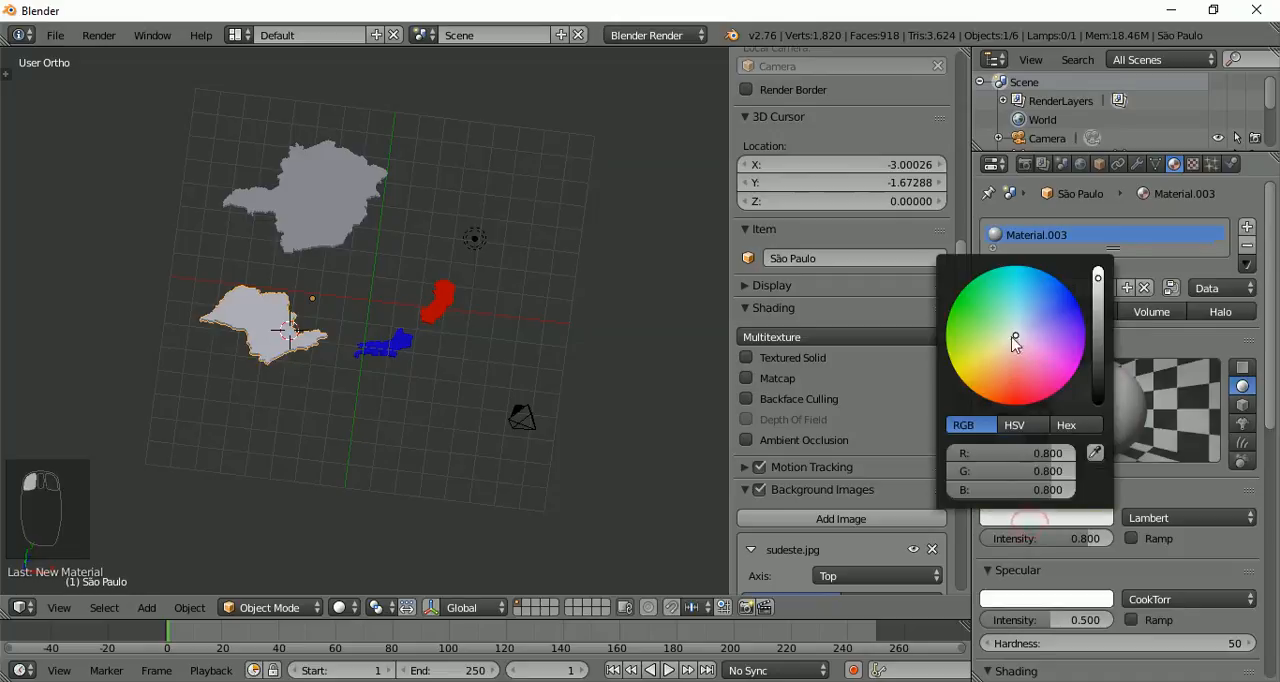
pyautogui.moveTo(1011, 337); pyautogui.dragTo(917, 331)
# Give the Minas Gerais object a new material with an orange diffuse colour (R 0.800, G 0.348, B 0.000)
pyautogui.rightClick(327, 218)
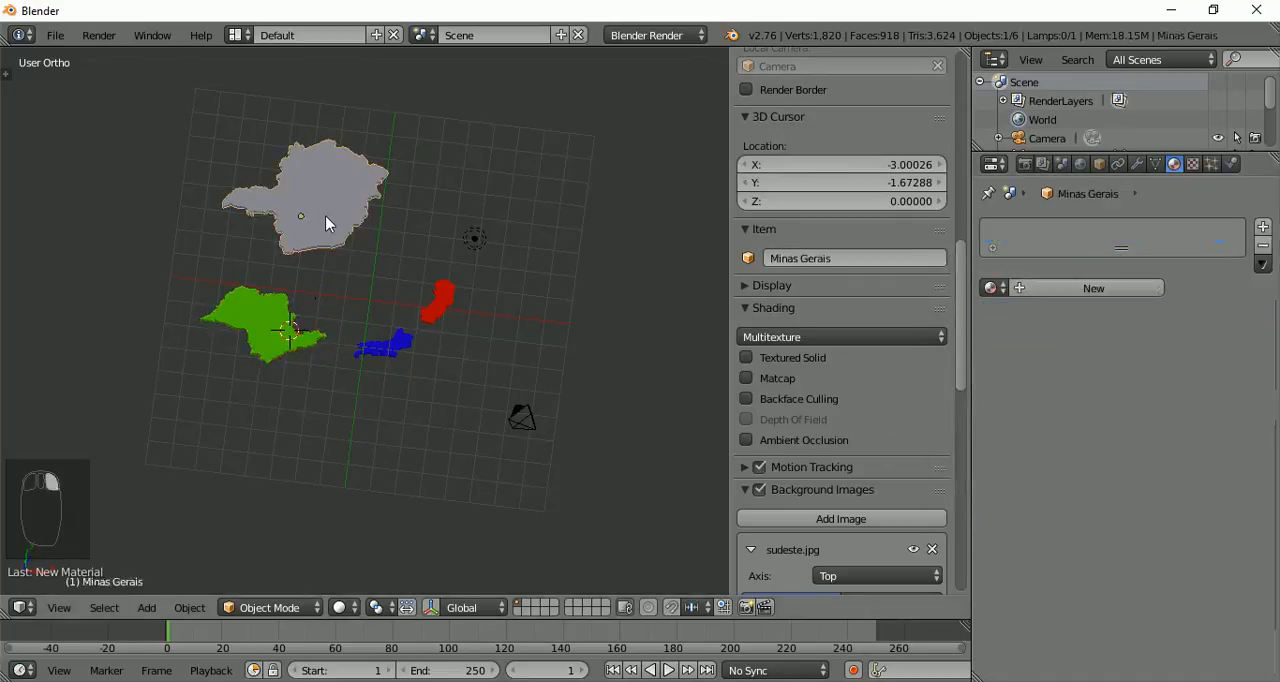
pyautogui.click(1084, 290)
pyautogui.click(1058, 518)
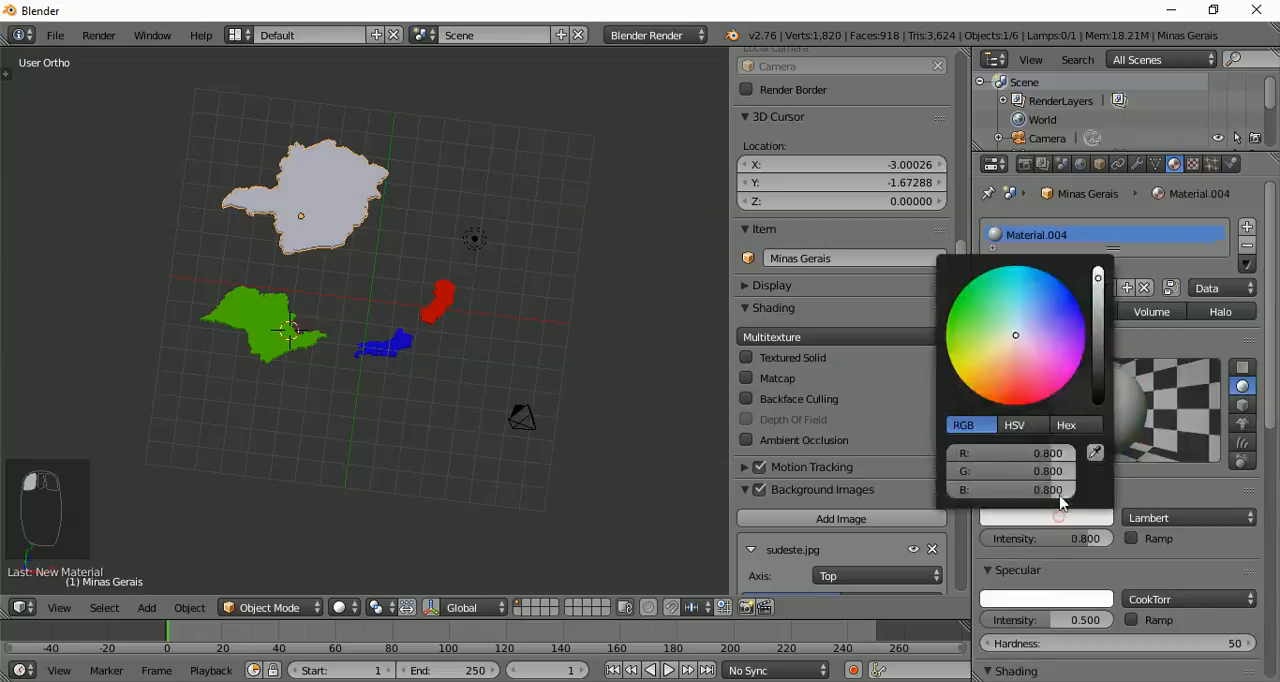
pyautogui.moveTo(1013, 341); pyautogui.dragTo(970, 398)
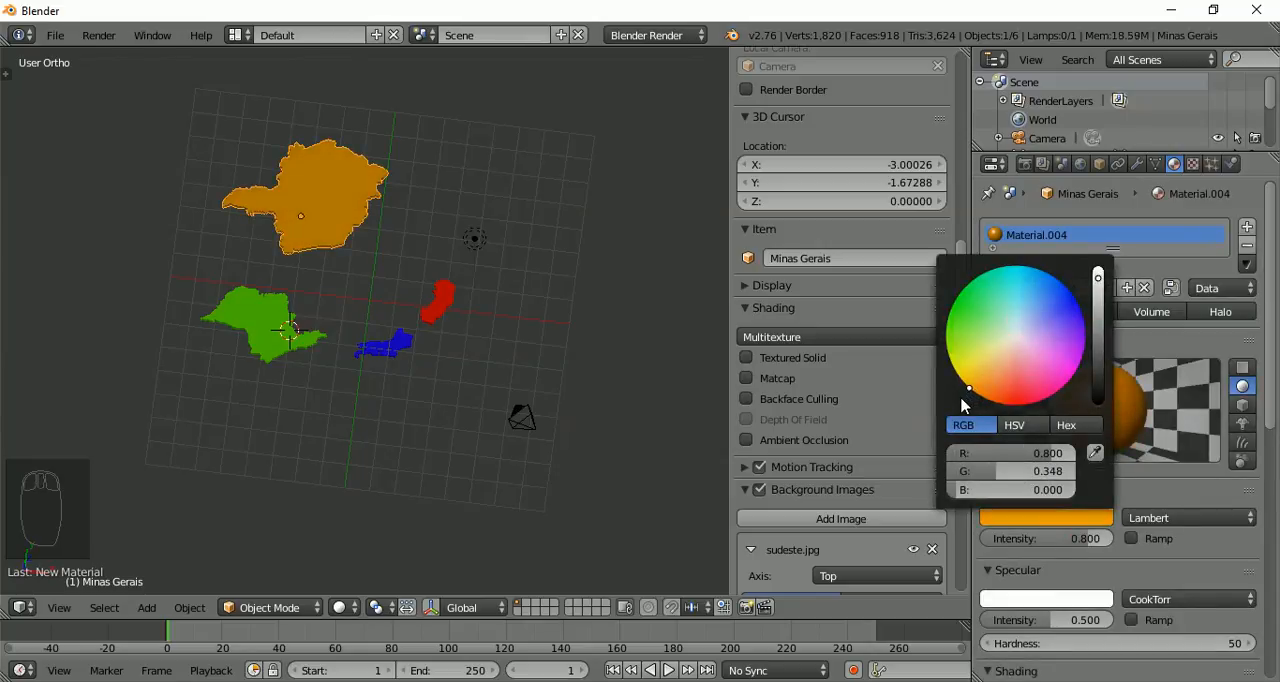
# Examine the four separated, coloured states from above and at an angle, checking their tops and side walls
pyautogui.scroll(3, 164, 230)
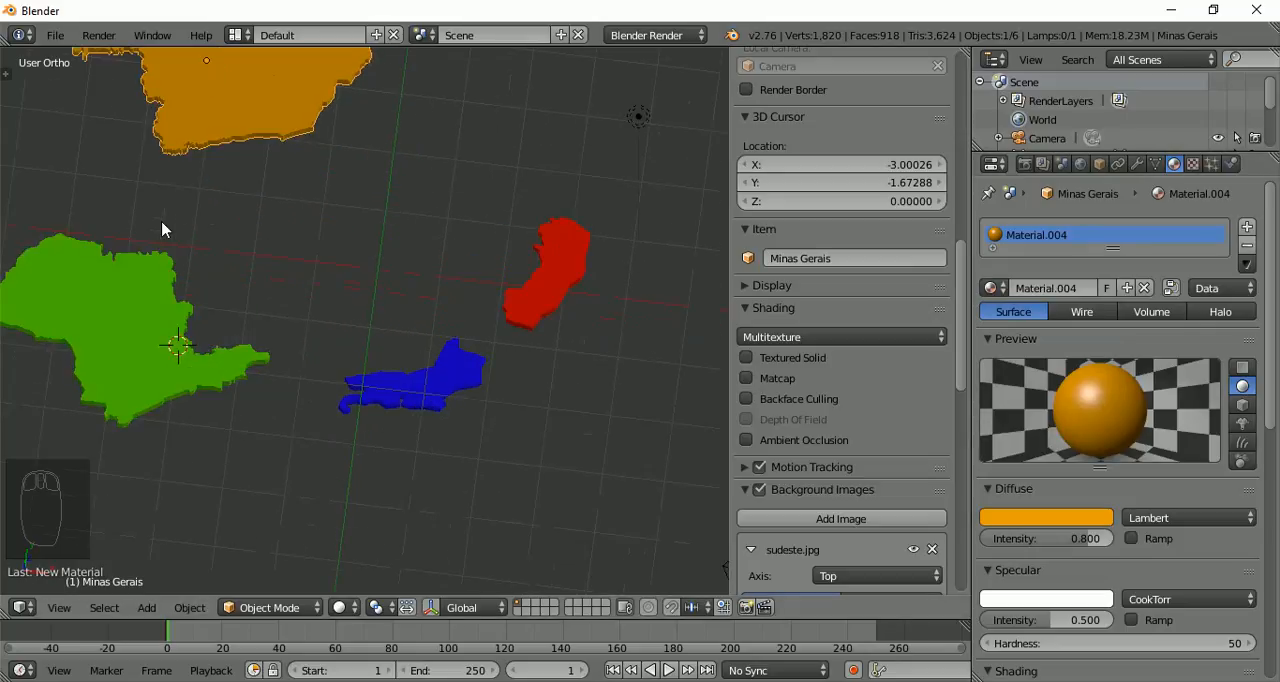
pyautogui.scroll(-2, 286, 234)
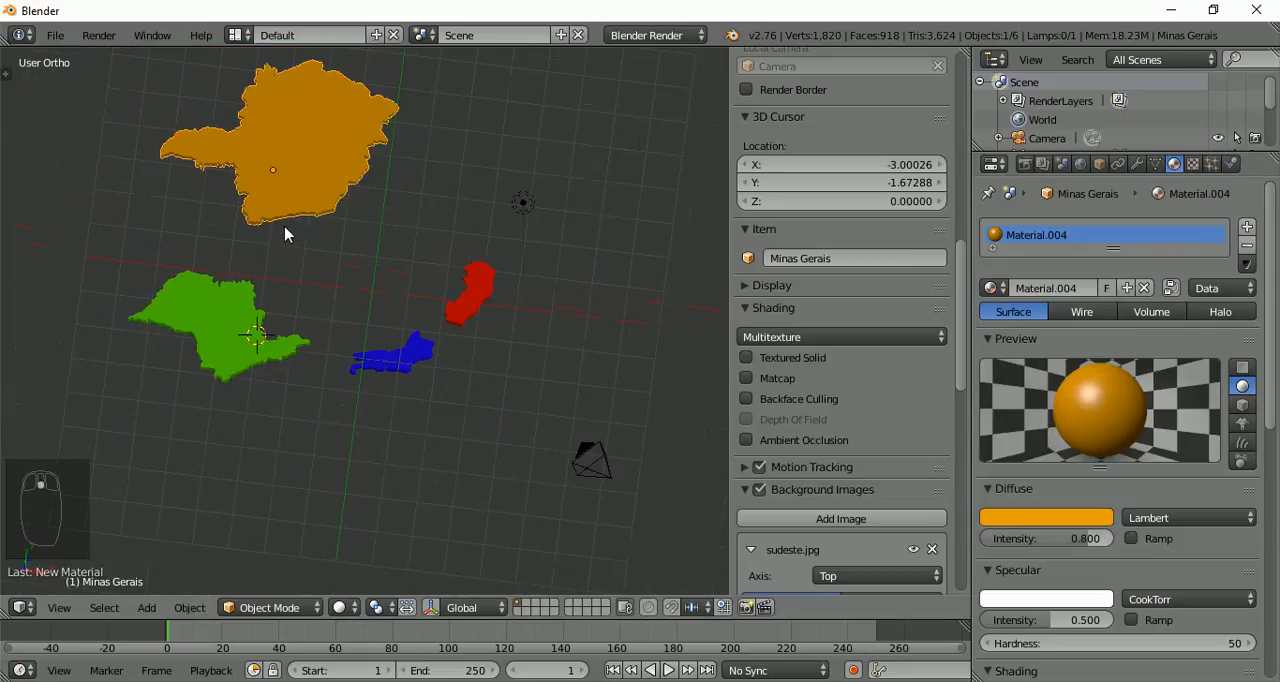
pyautogui.moveTo(294, 223); pyautogui.dragTo(206, 143, button='middle')
pyautogui.scroll(3, 194, 134)
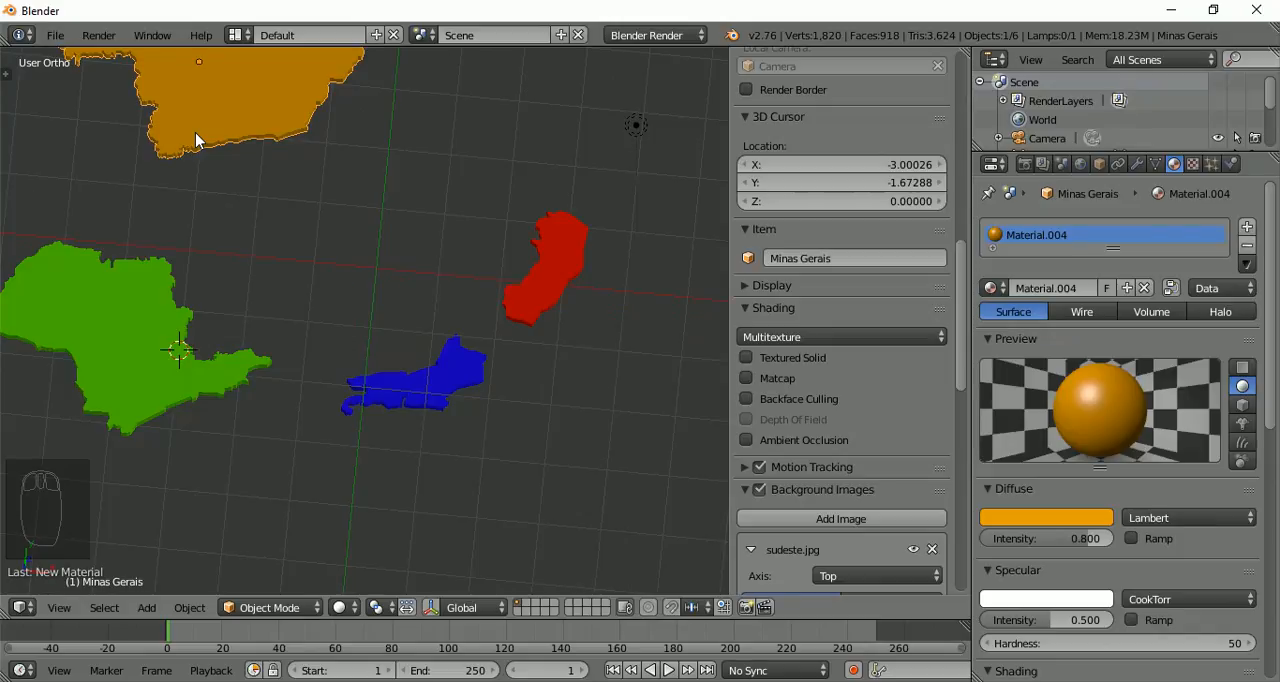
pyautogui.moveTo(195, 132); pyautogui.dragTo(295, 171, button='middle')
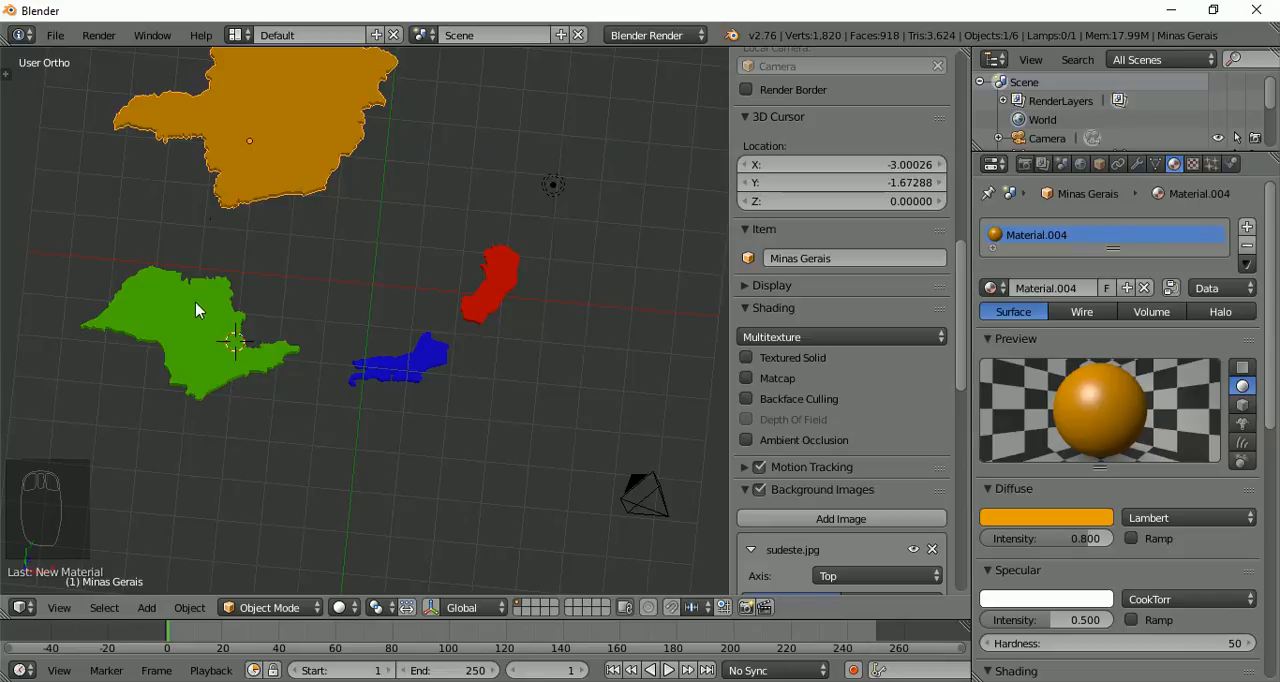
pyautogui.moveTo(197, 310); pyautogui.dragTo(190, 240, button='middle')
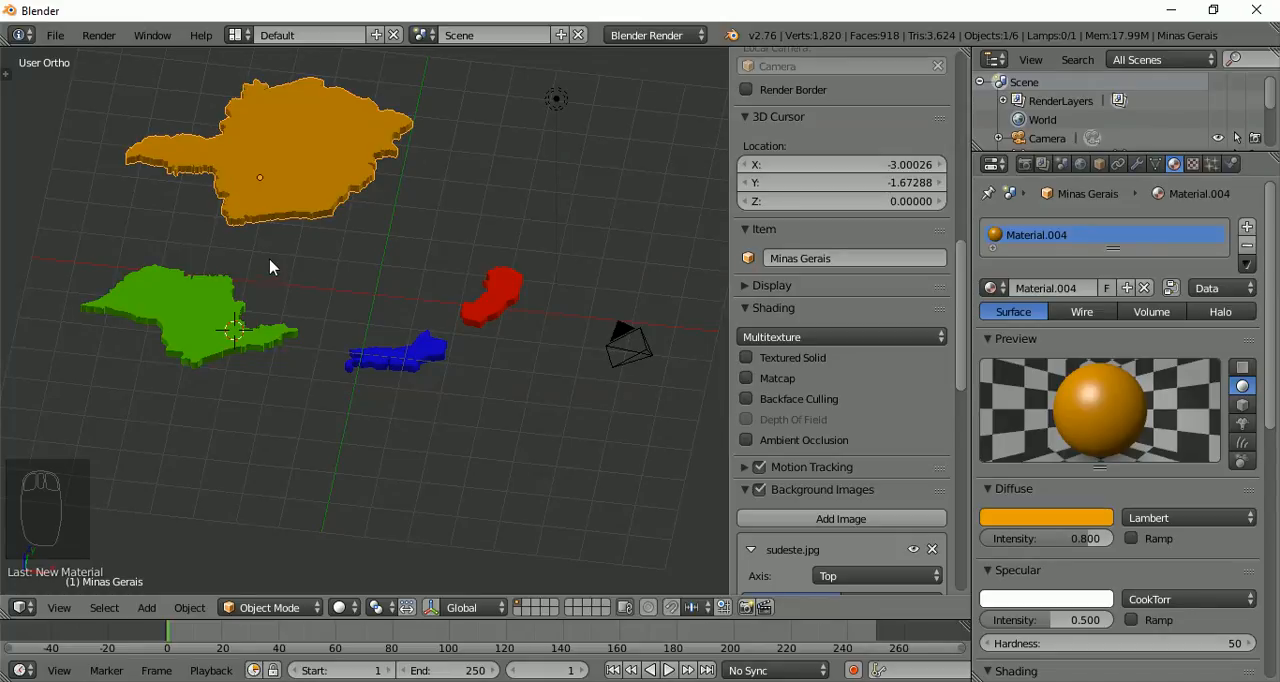
pyautogui.moveTo(271, 268); pyautogui.dragTo(290, 369, button='middle')
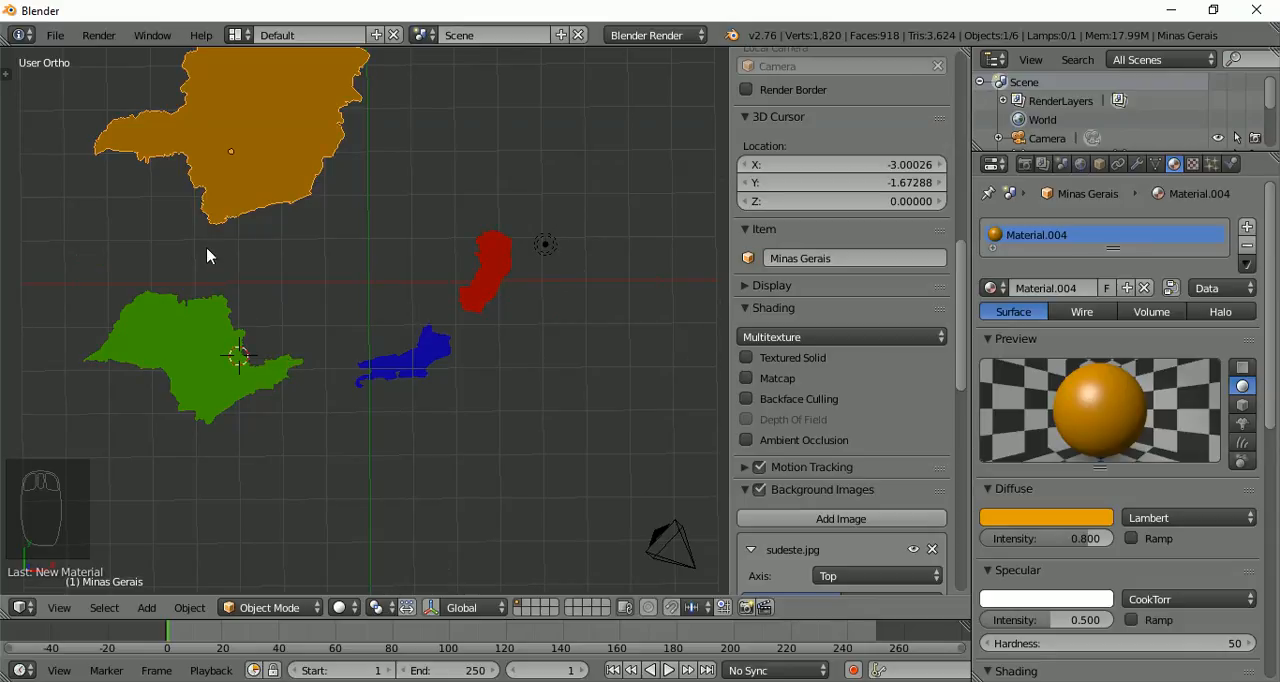
pyautogui.scroll(-2, 274, 254)
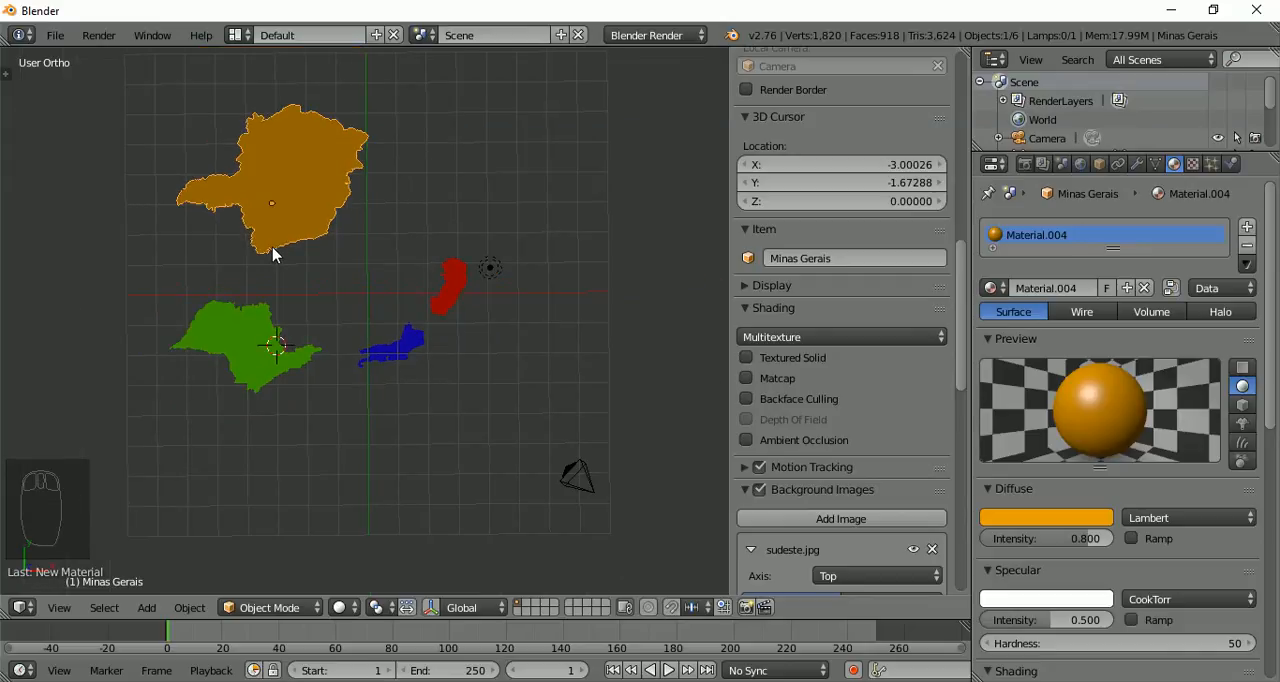
pyautogui.scroll(2, 274, 254)
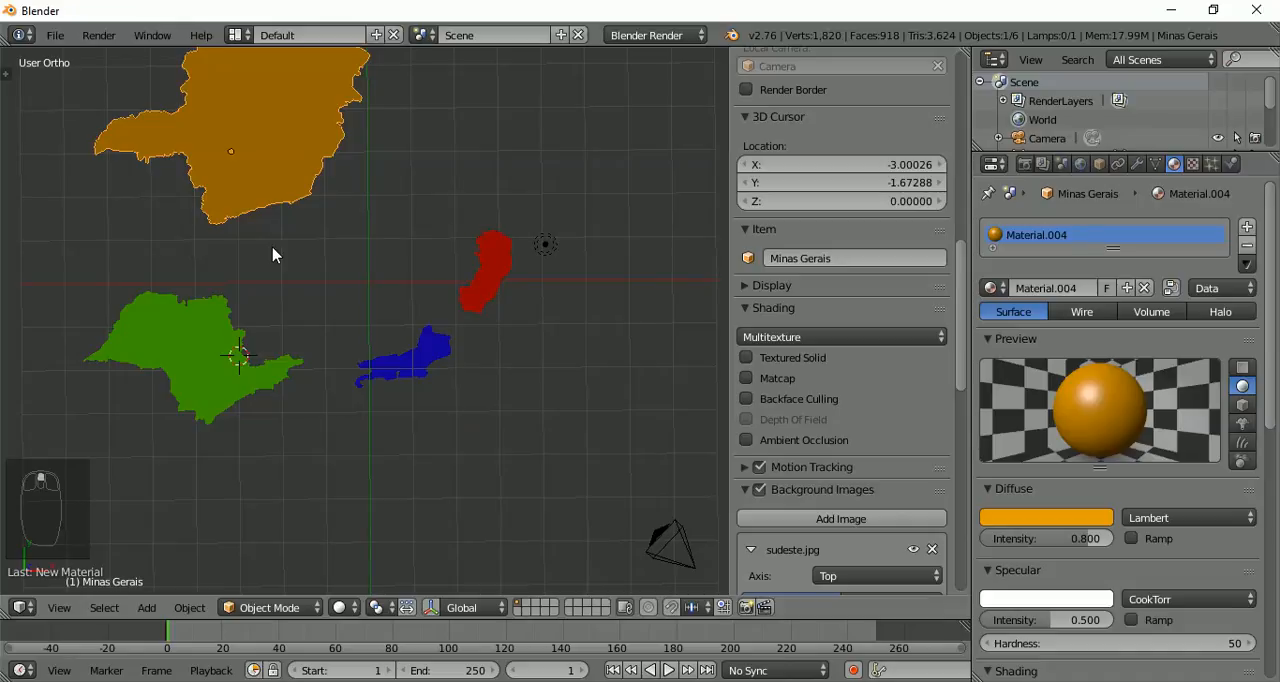